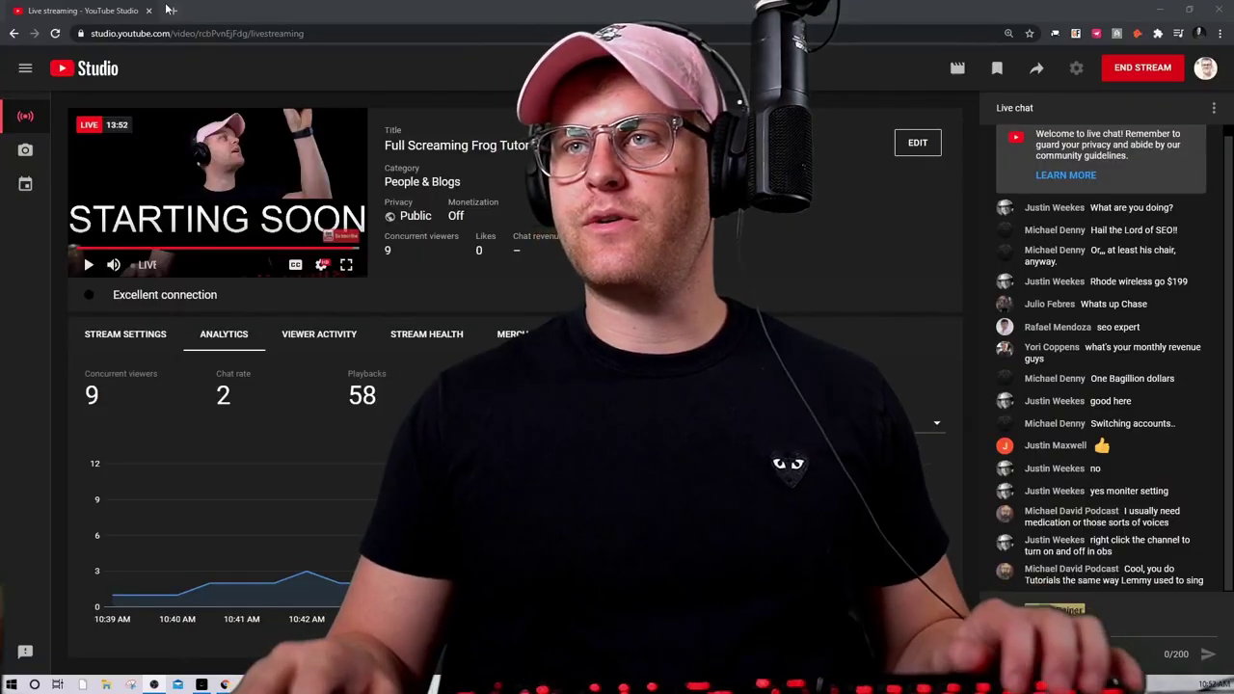
Open the Screaming Frog SEO Spider page at screamingfrog.co.uk/seo-spider/ in a new browser tab
left_click(170, 11)
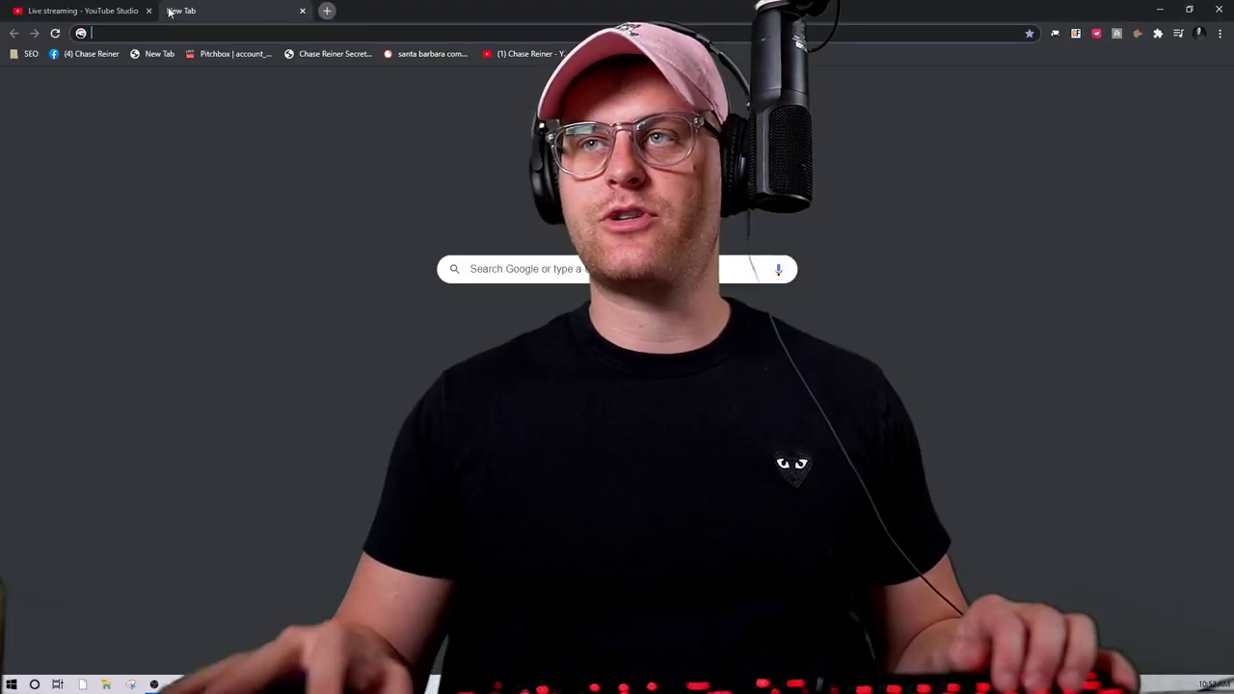
type("screamingfrog.co.uk/seo-spider/")
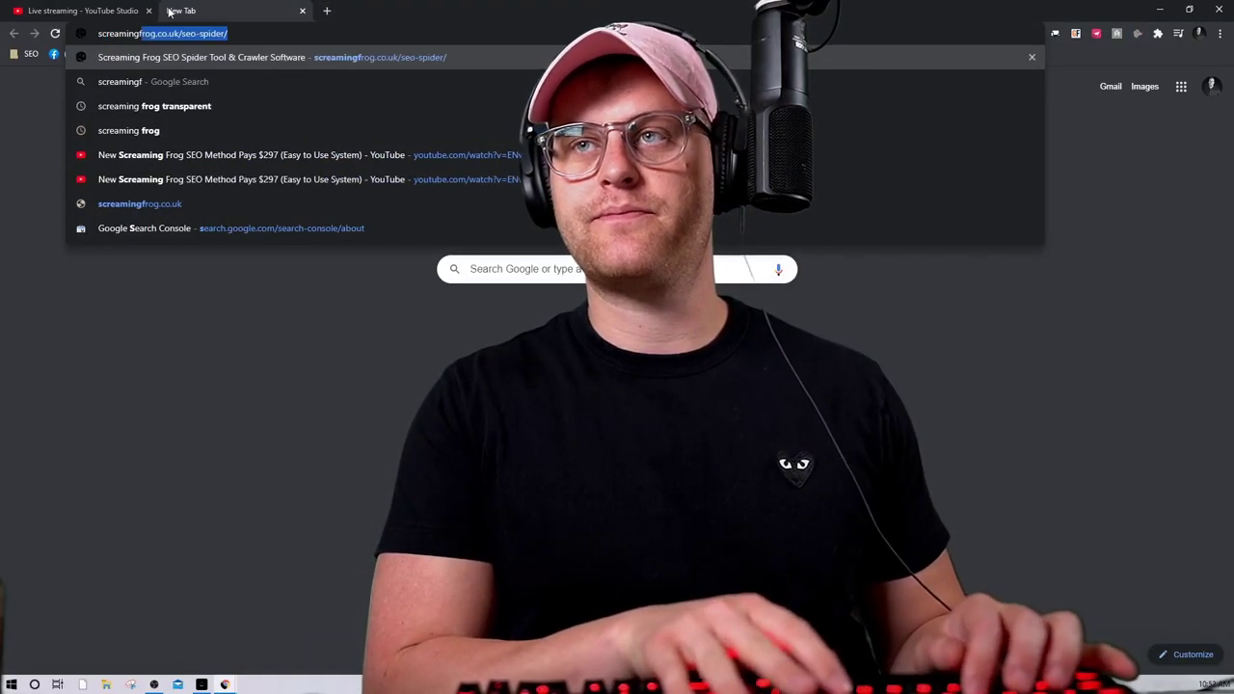
key("Return")
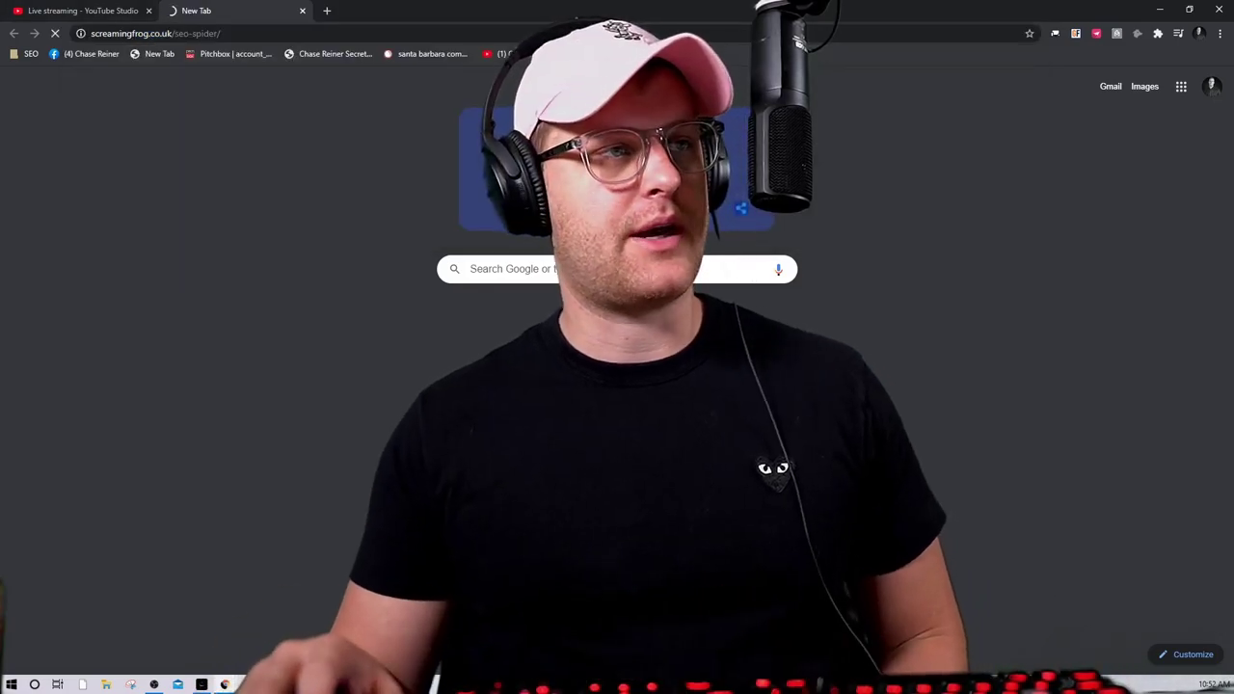
scroll(409, 525, "down", 3)
scroll(380, 540, "up", 1)
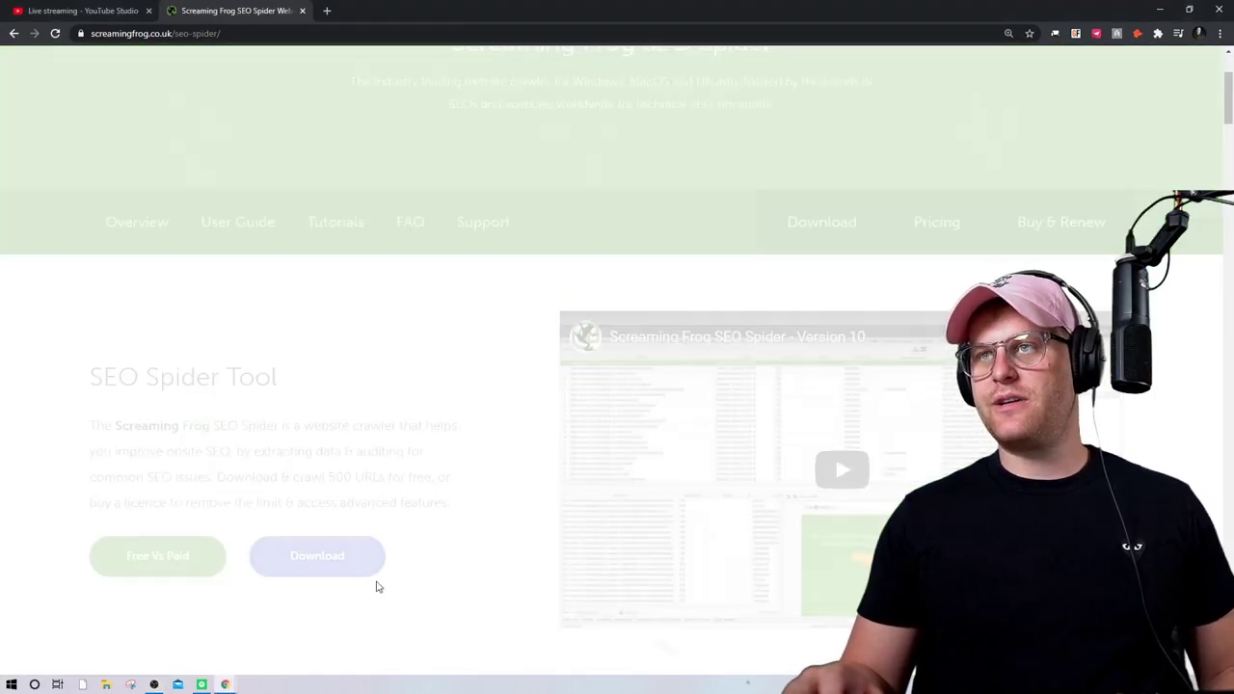
left_click(791, 231)
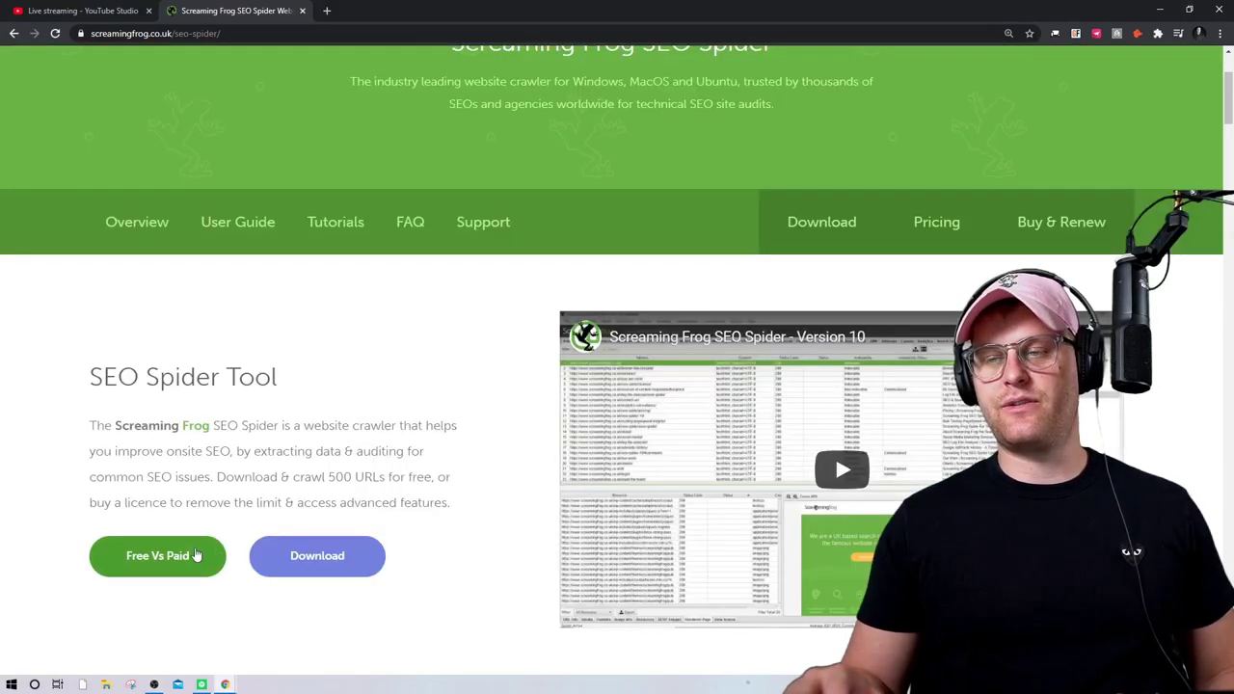
Review the Free Vs Paid feature comparison, and open the SEO Spider download offer for Windows and dismiss it
left_click(203, 555)
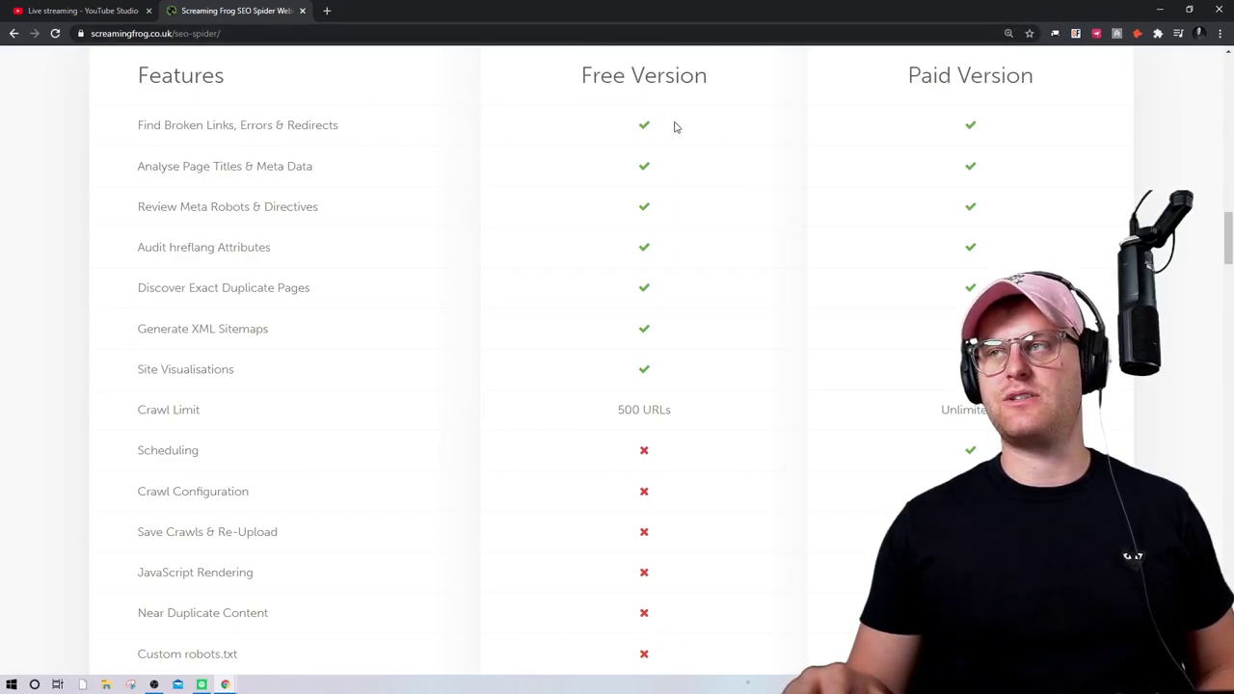
scroll(406, 208, "down", 7)
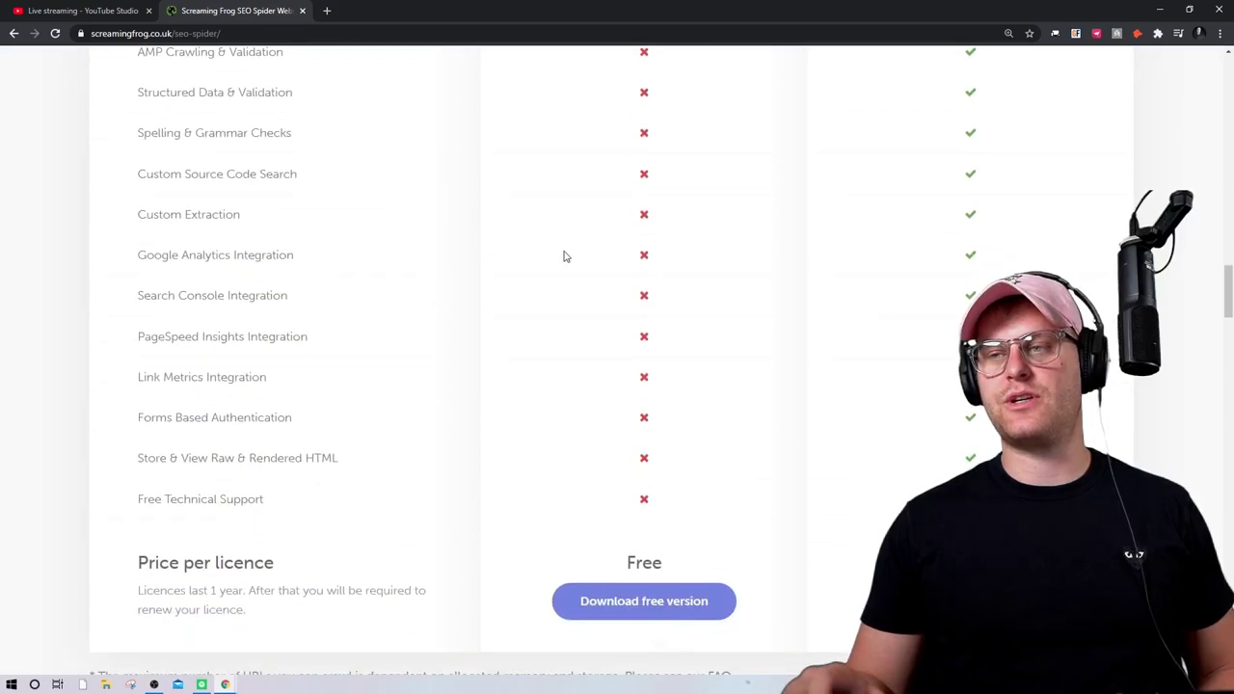
scroll(564, 255, "up", 2)
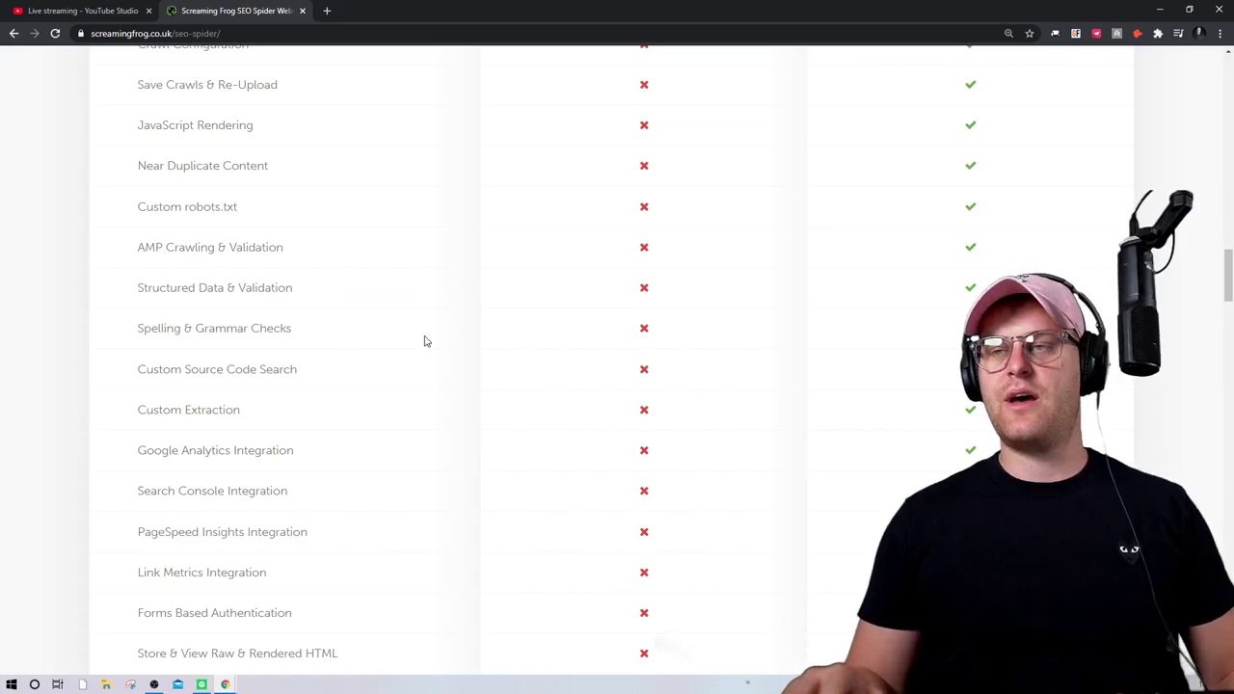
scroll(429, 347, "up", 15)
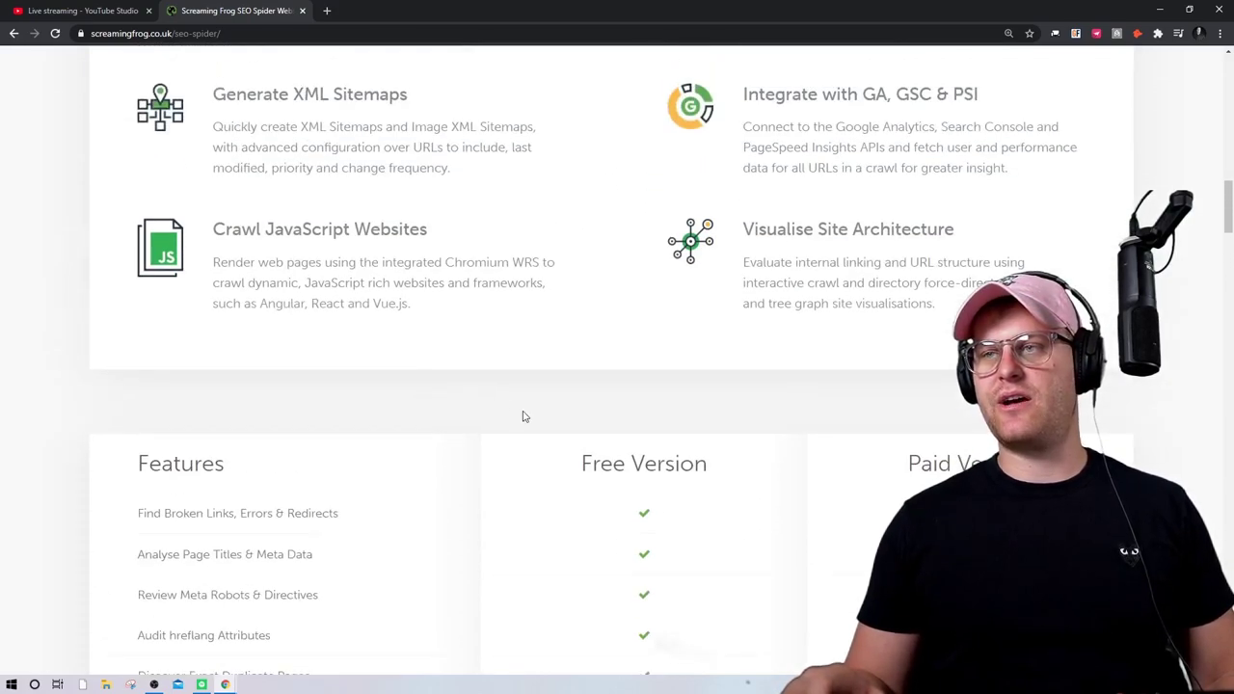
scroll(539, 453, "up", 10)
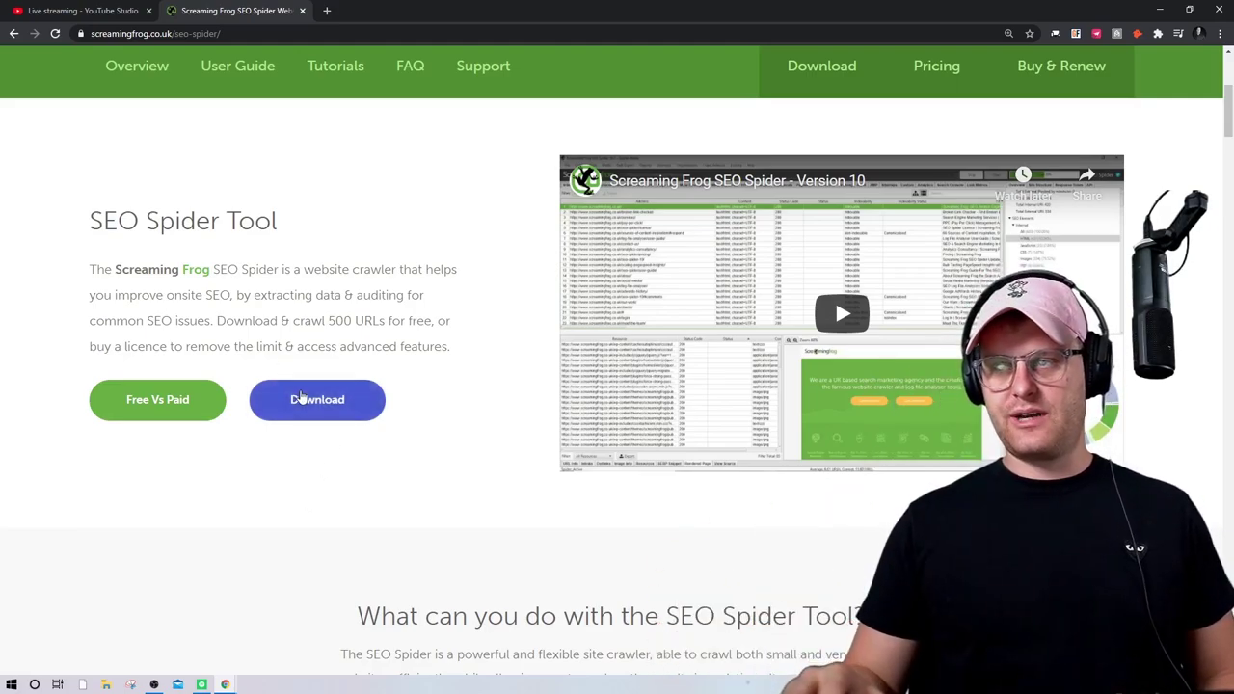
left_click(289, 395)
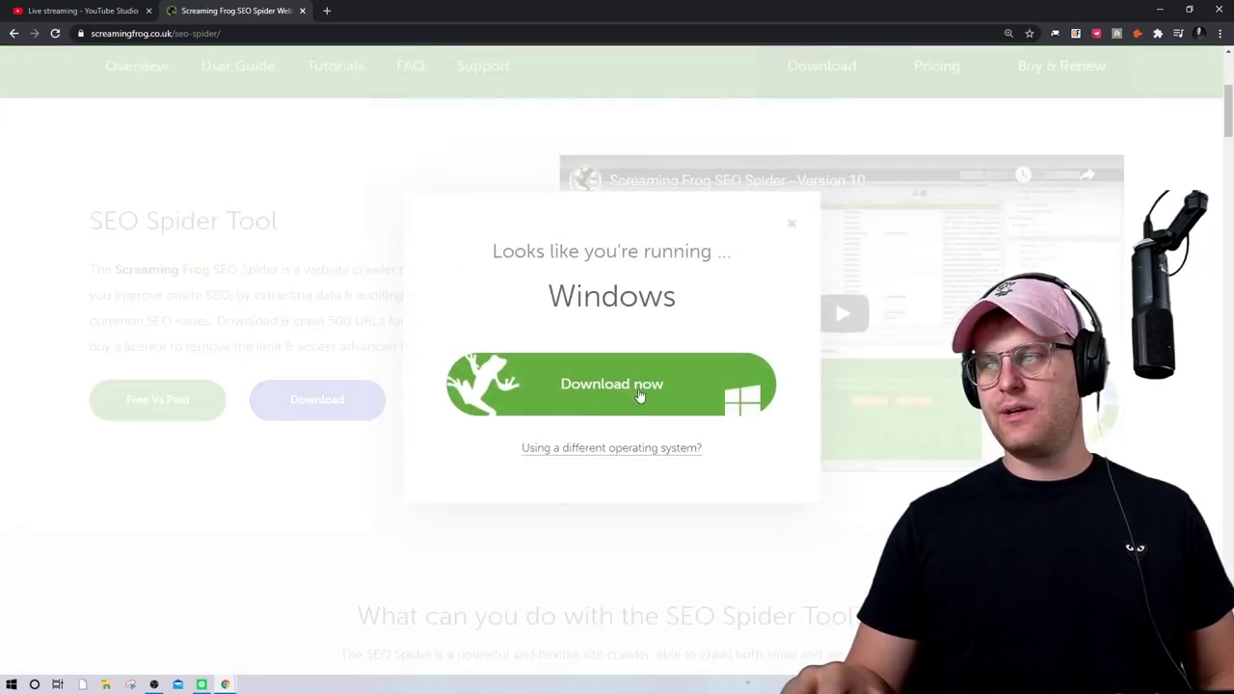
left_click(788, 227)
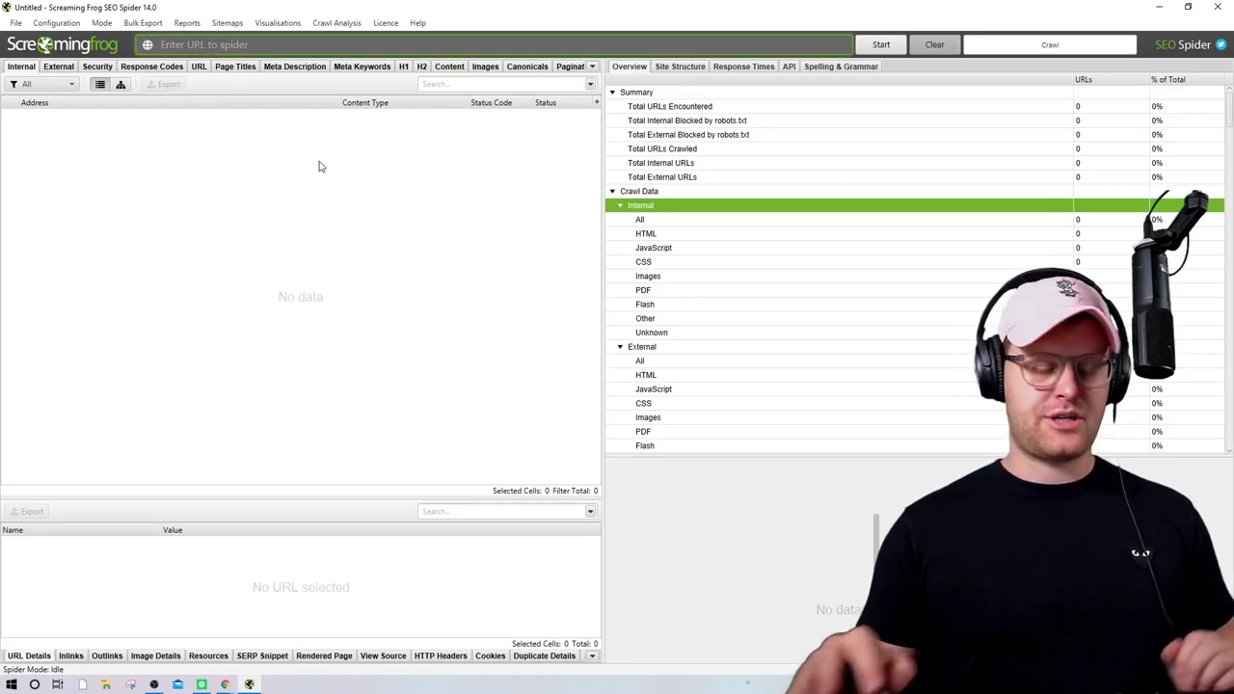
type("https://chasereiner.com/")
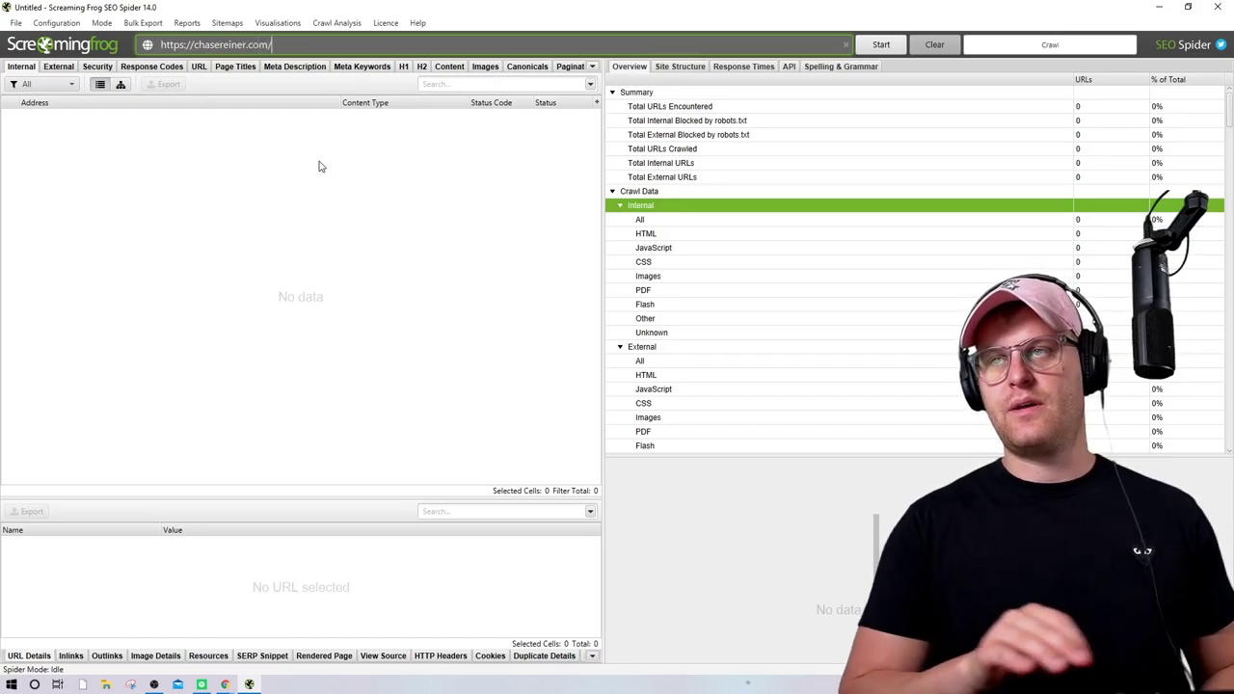
left_click(882, 47)
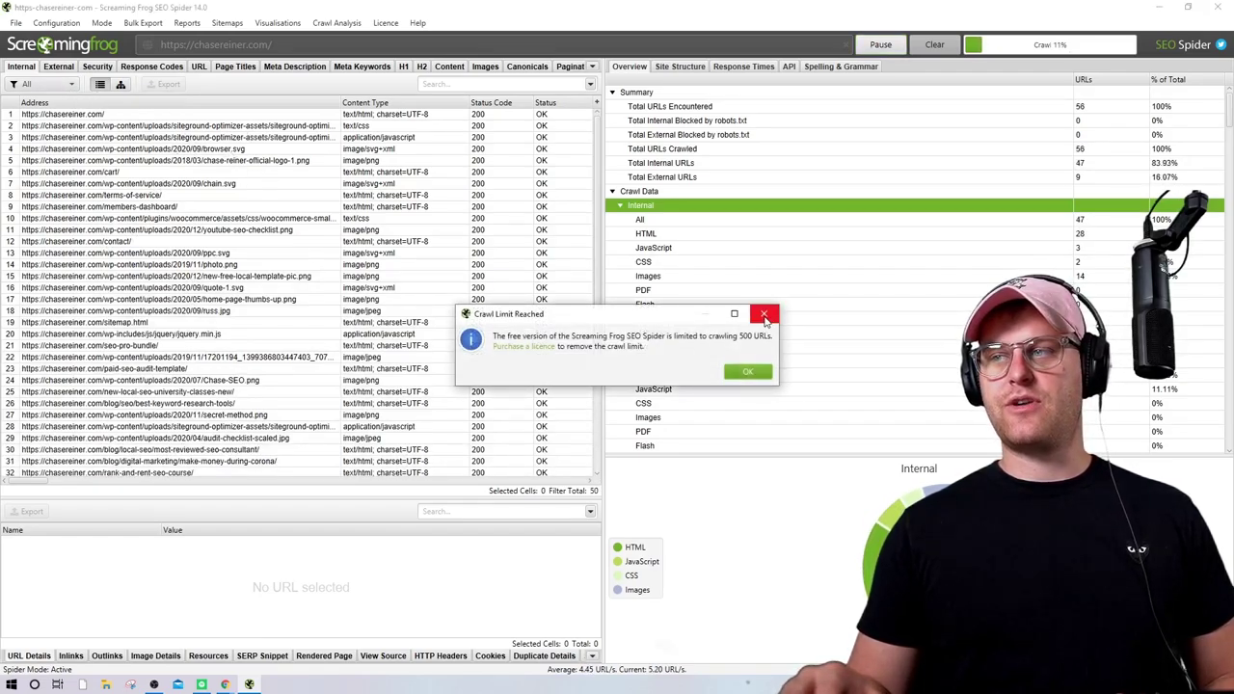
left_click(764, 318)
Filter the internal crawl results by PDF and then by HTML, and look through the HTML page list
left_click(72, 85)
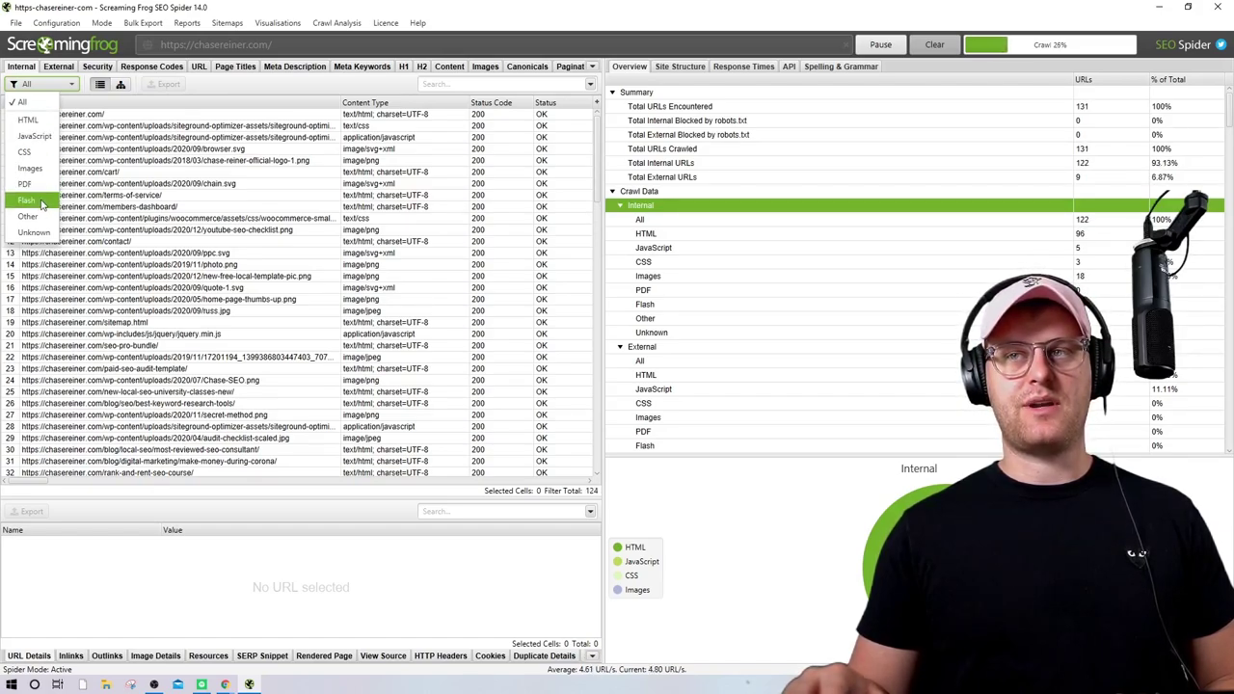
left_click(41, 189)
left_click(43, 84)
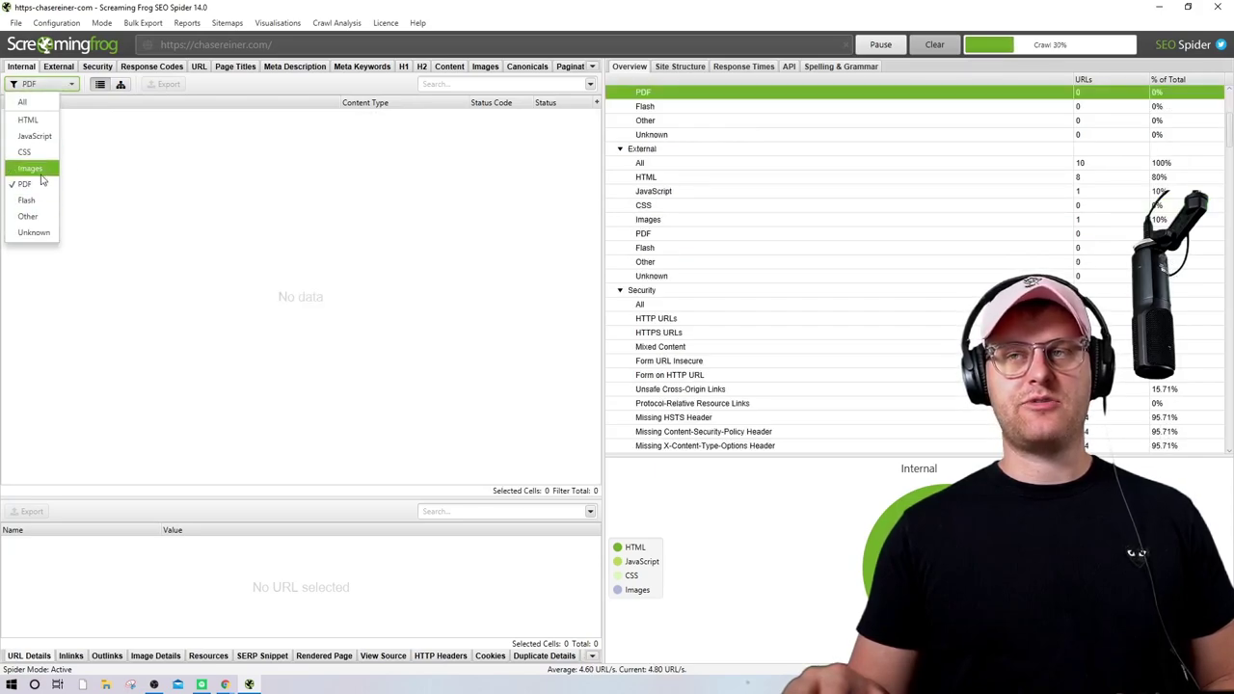
left_click(42, 120)
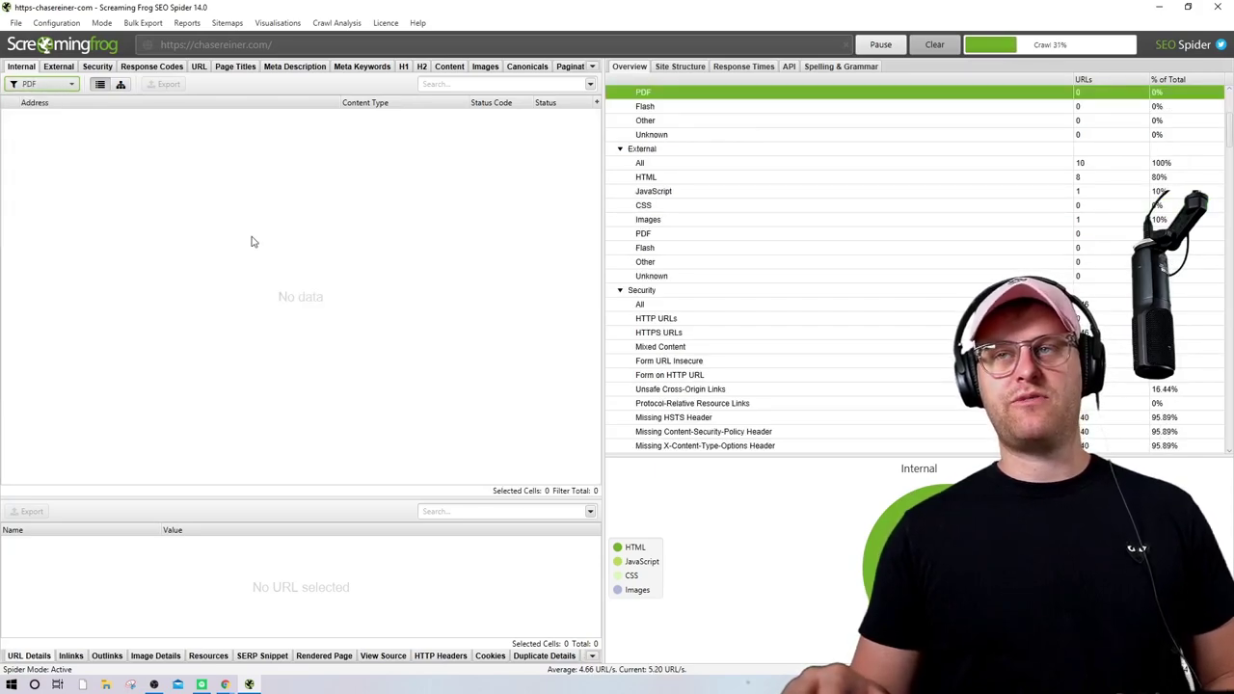
scroll(222, 160, "down", 8)
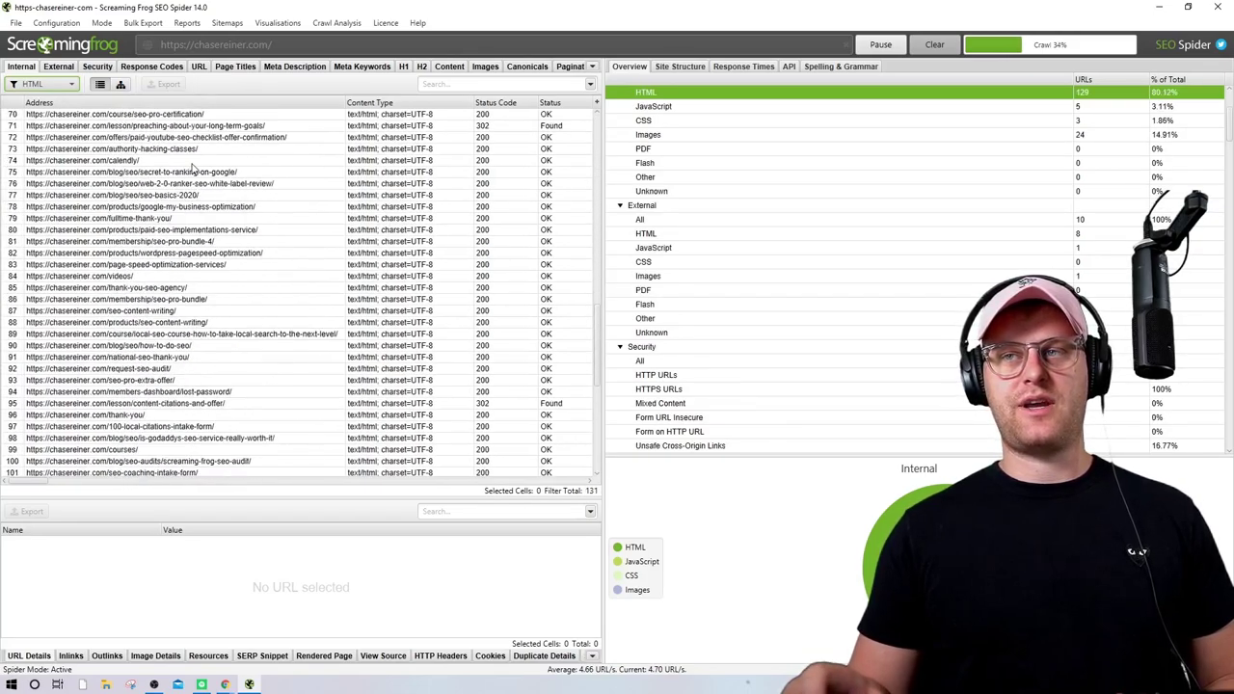
scroll(221, 160, "up", 12)
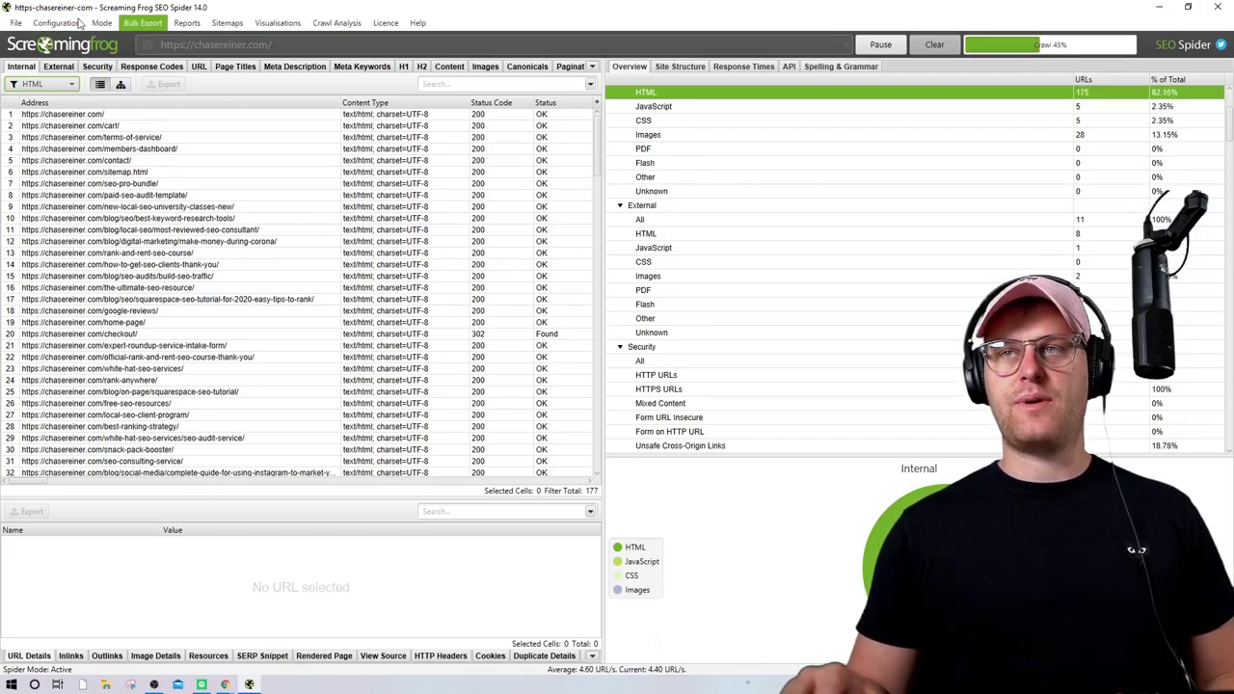
Pause the running crawl, resume it and dismiss the crawl limit notice
left_click(15, 22)
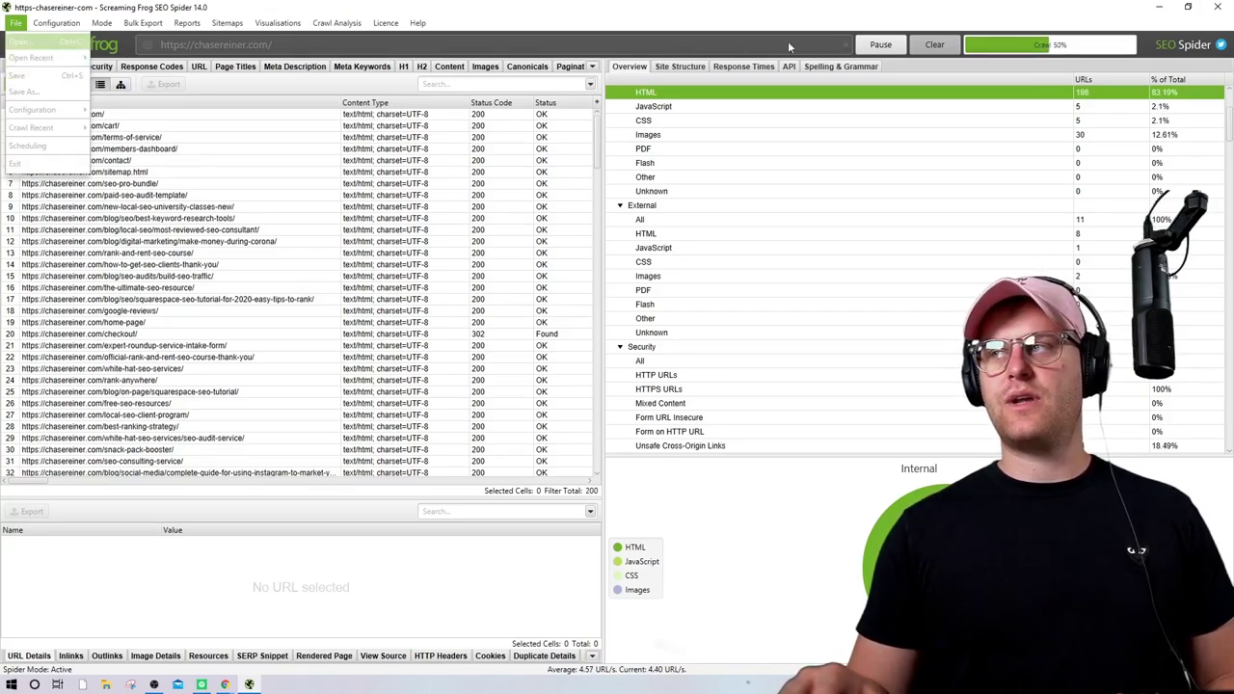
left_click(880, 45)
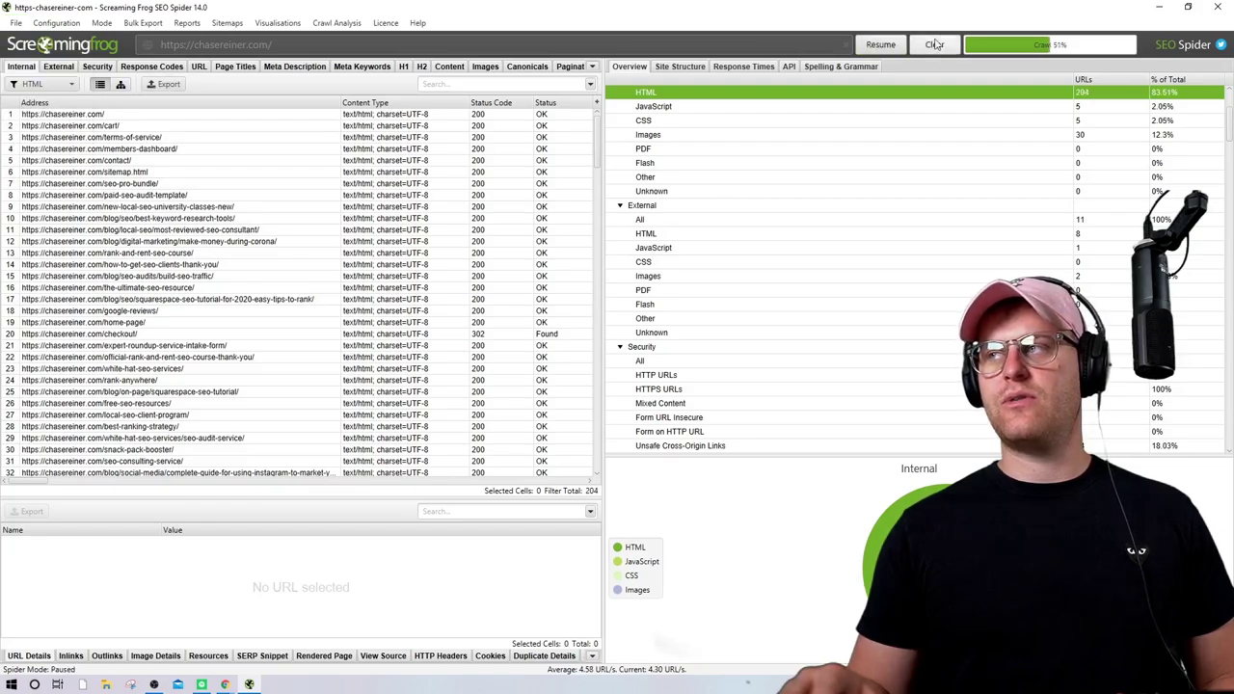
left_click(880, 45)
left_click(762, 313)
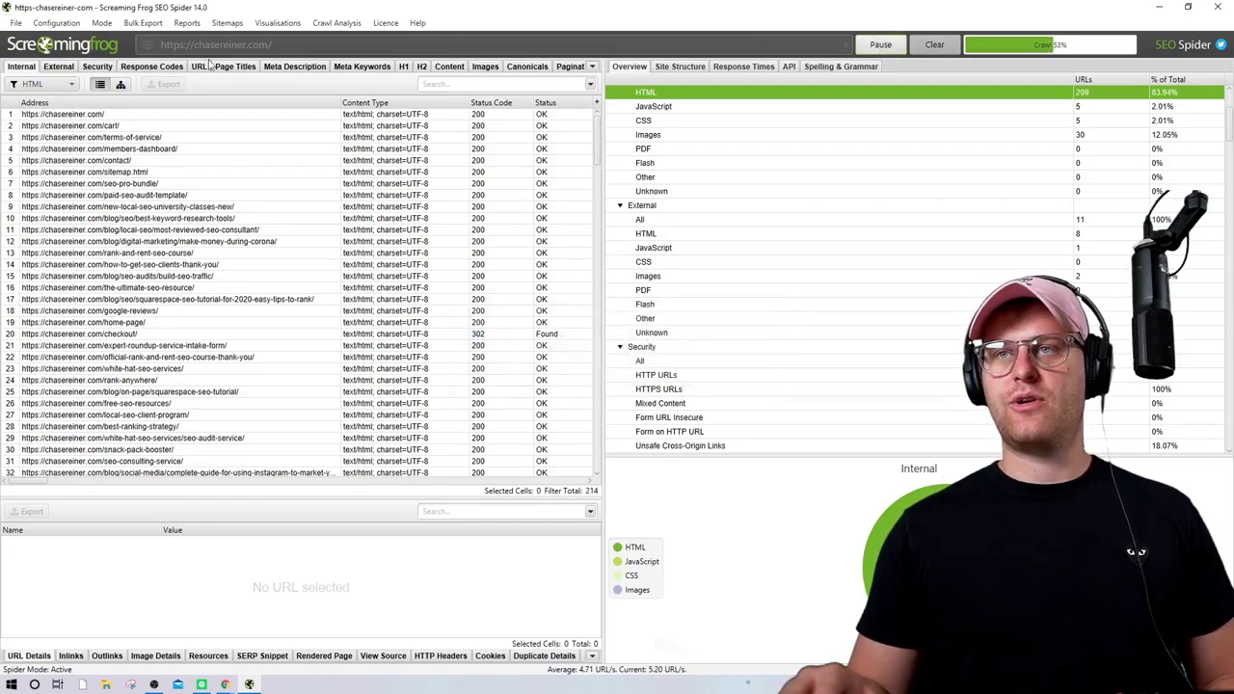
left_click(16, 22)
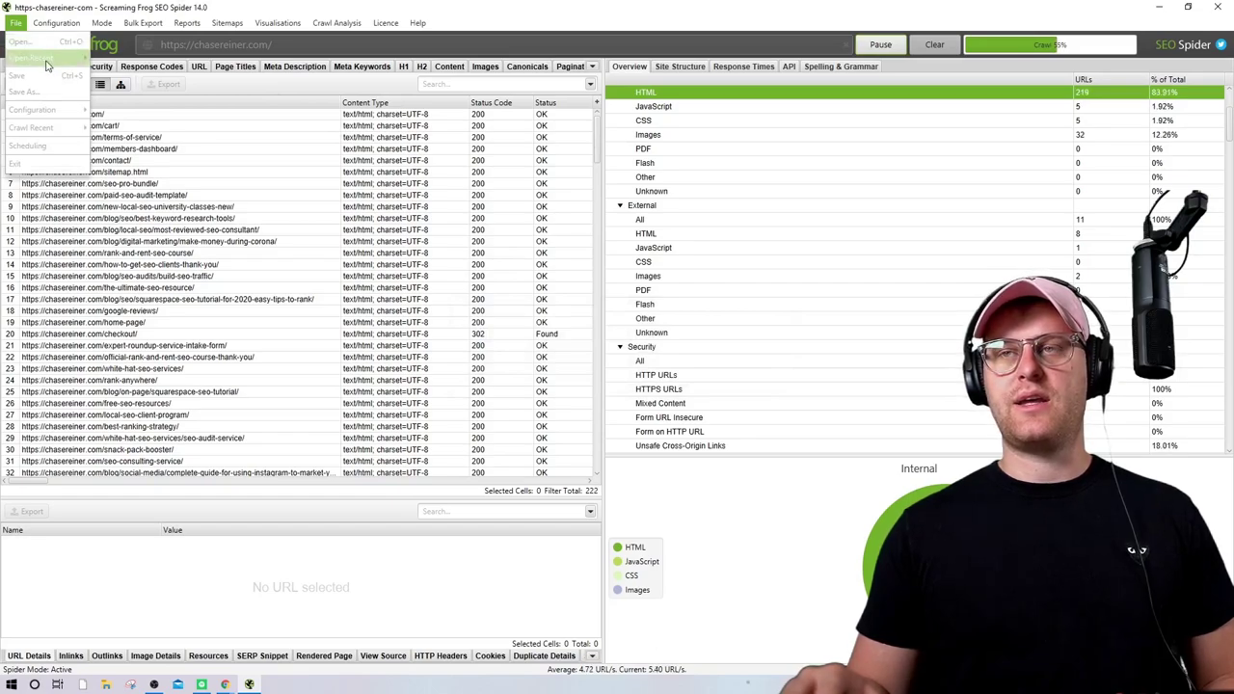
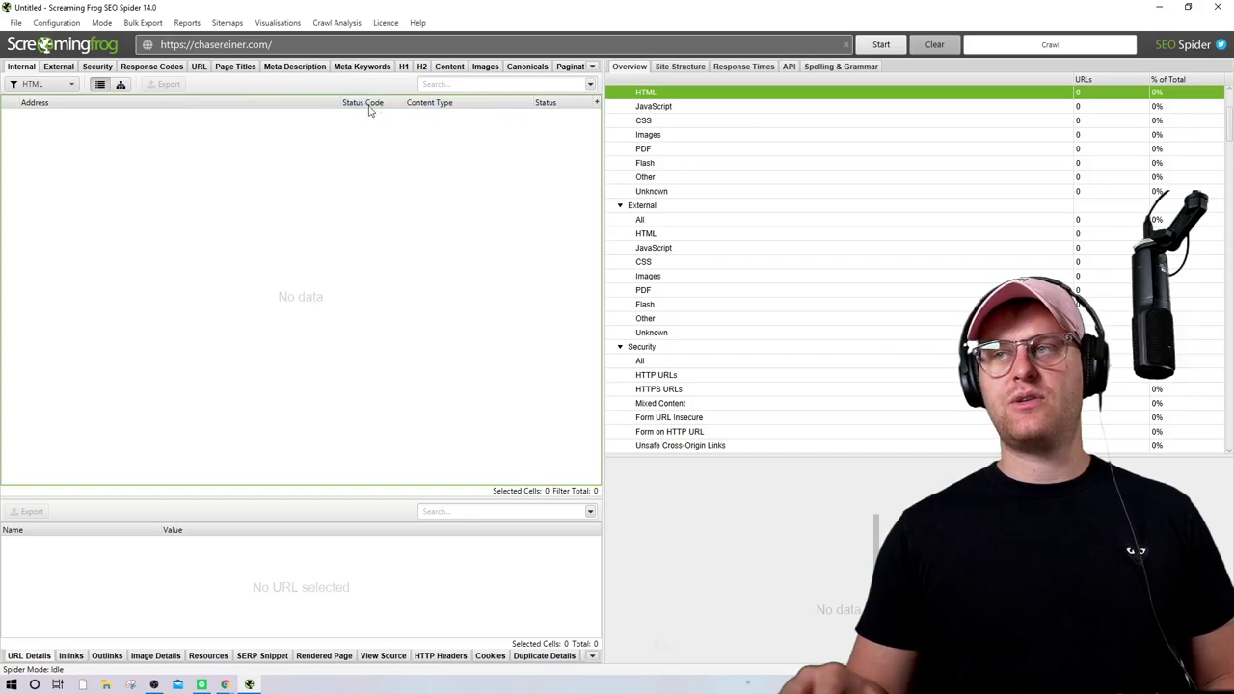
Reorder the internal results columns so that Status, Status Code and Content Type follow Address
left_click_drag(547, 103, 440, 100)
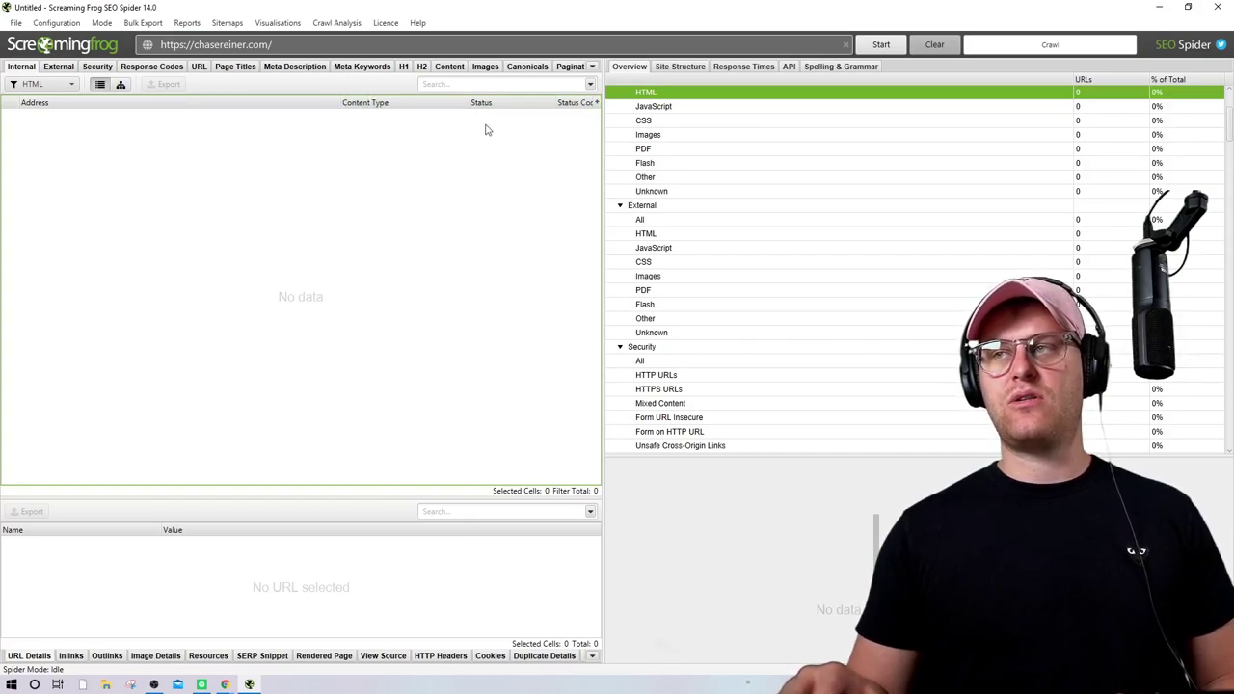
left_click_drag(477, 103, 323, 100)
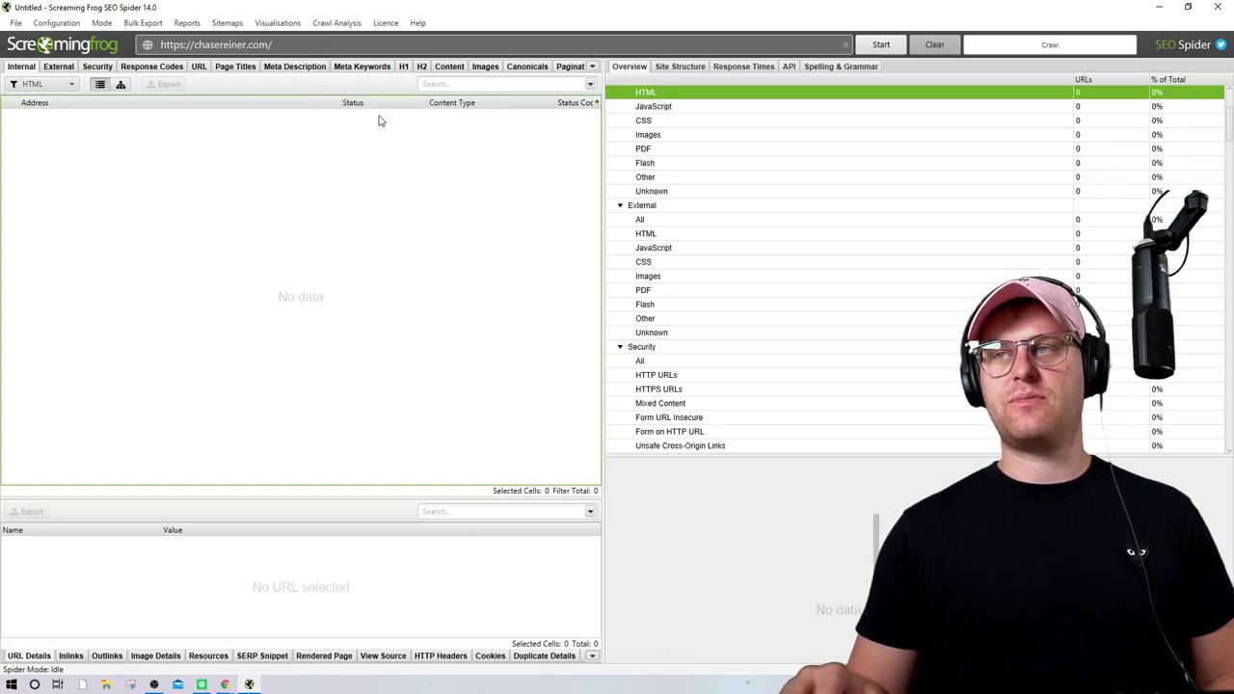
left_click_drag(531, 106, 595, 109)
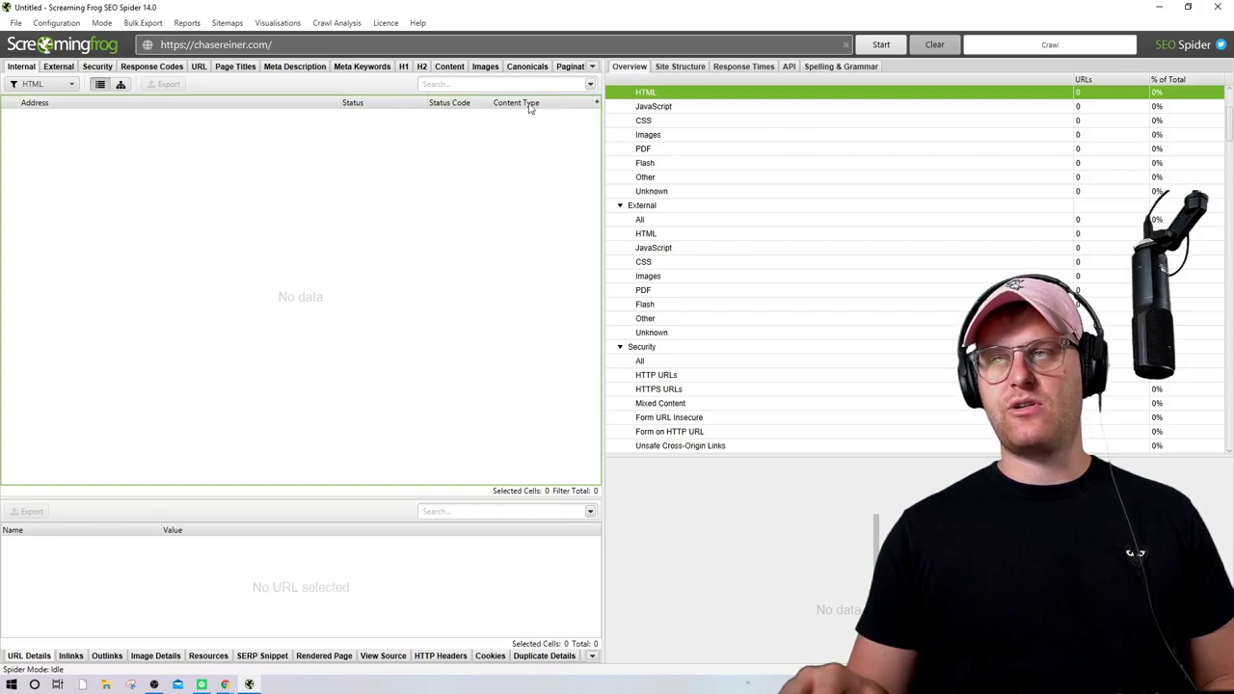
View the options for loading, saving and clearing the default configuration, without choosing any
left_click(16, 22)
mouse_move(39, 109)
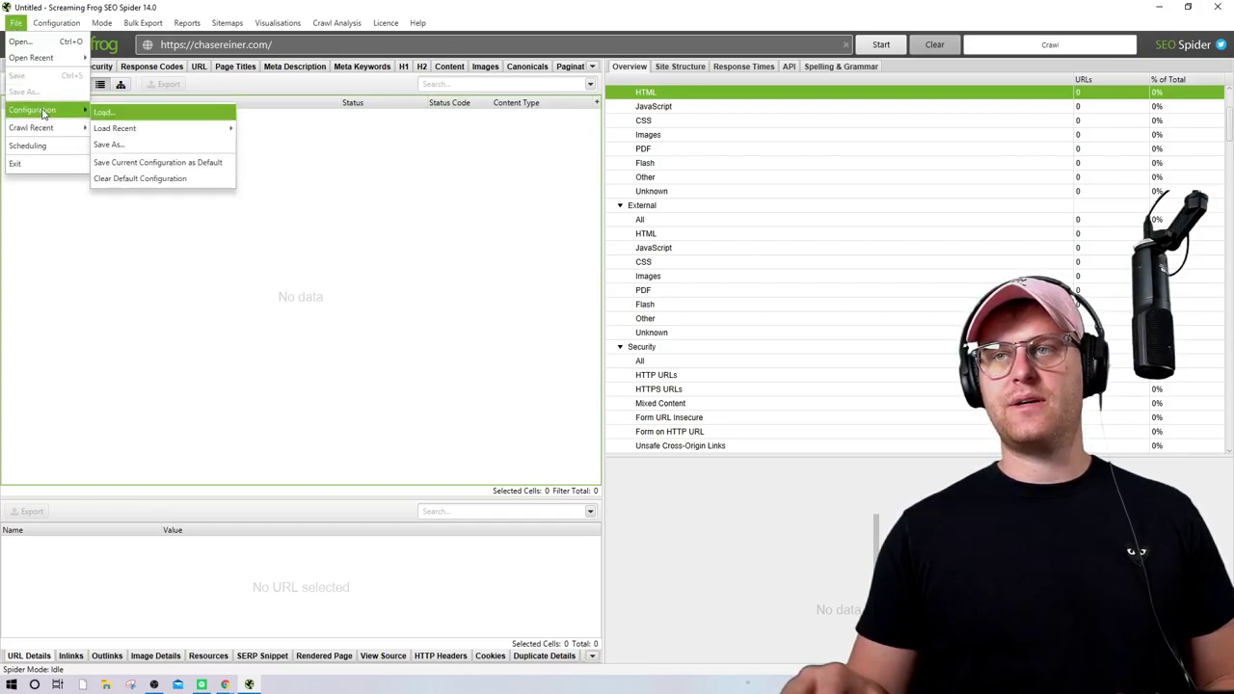
mouse_move(143, 132)
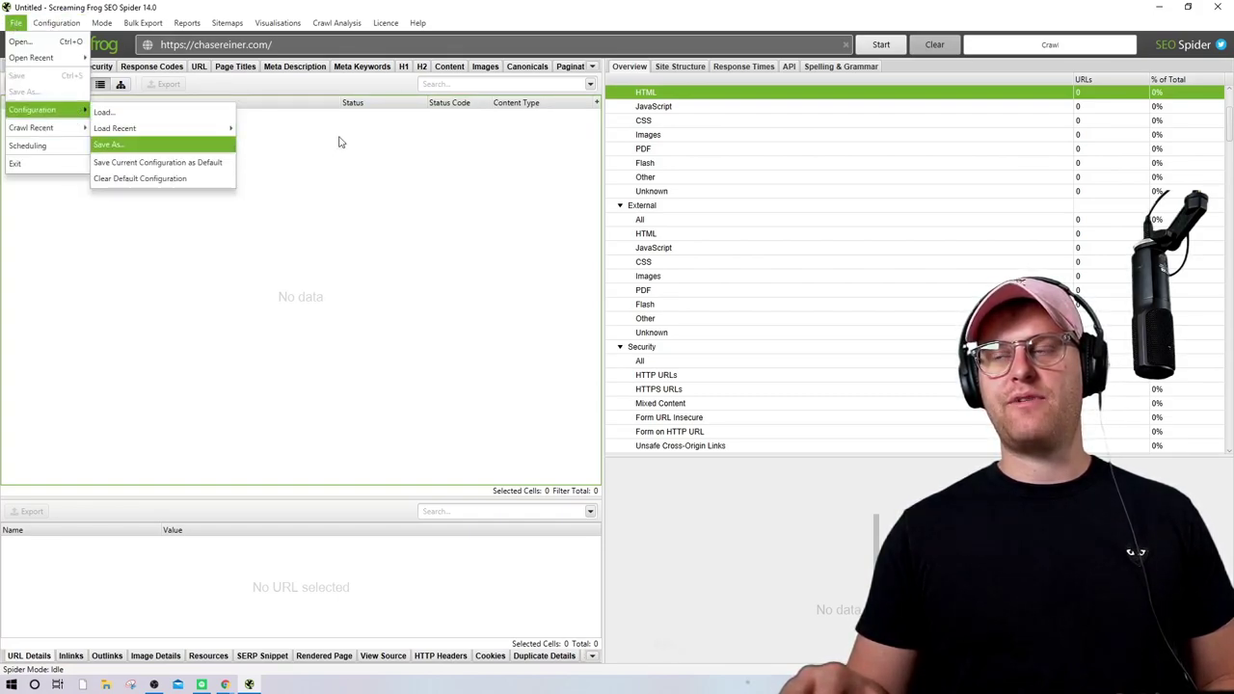
left_click(49, 498)
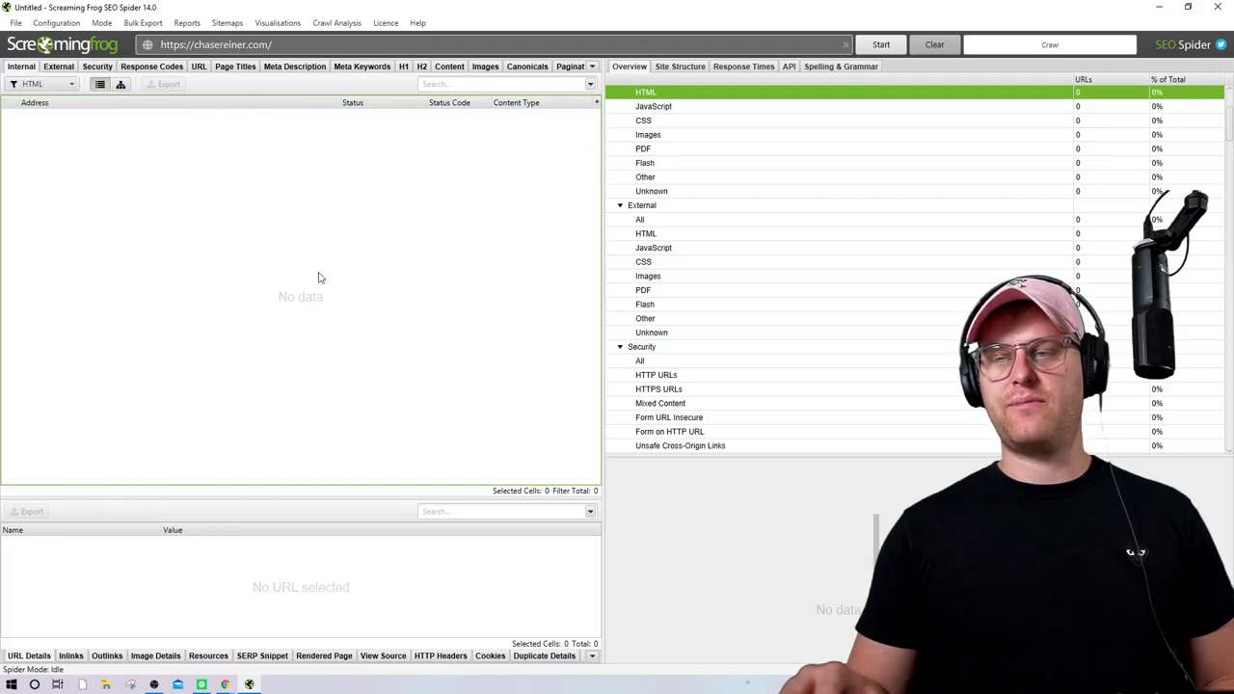
Open the robots.txt settings to view their options and close them
left_click(144, 23)
mouse_move(69, 26)
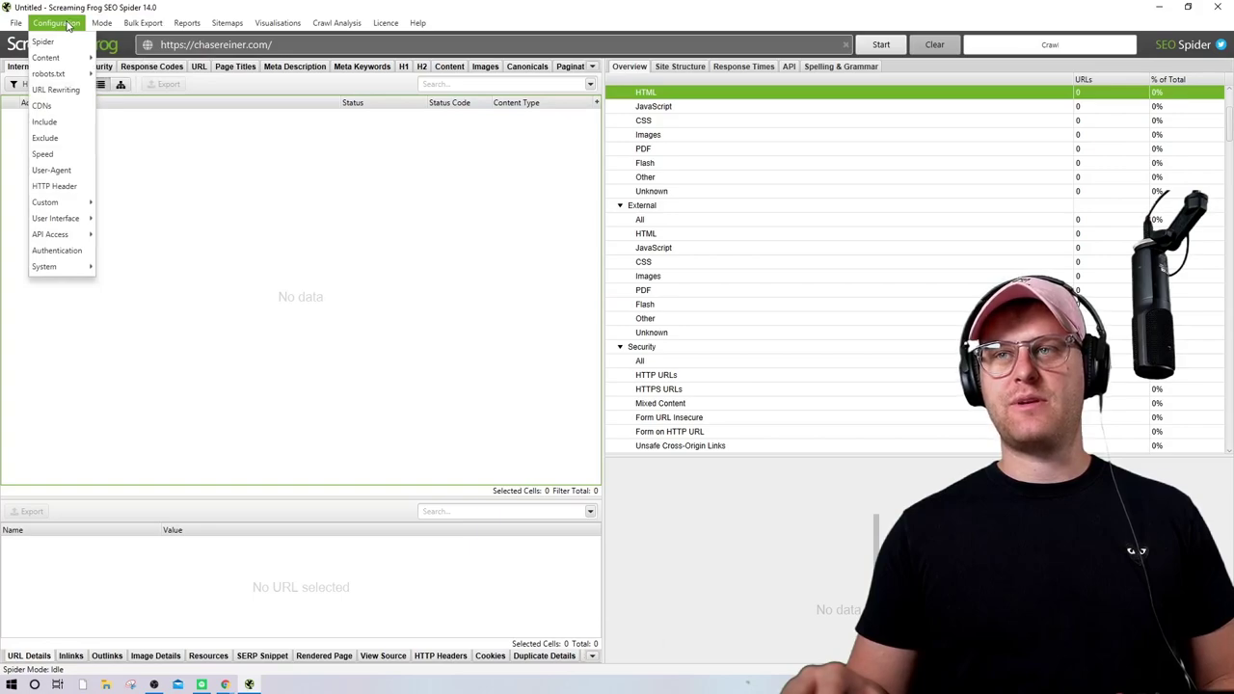
mouse_move(64, 77)
left_click(119, 79)
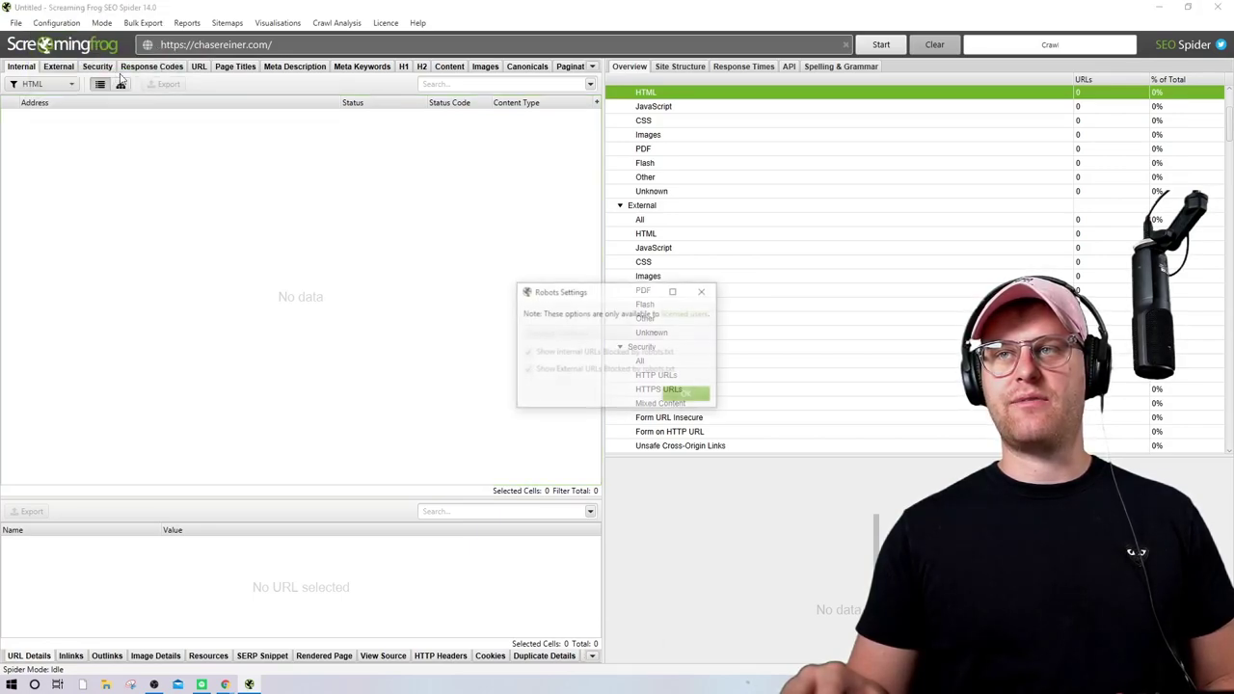
left_click(700, 291)
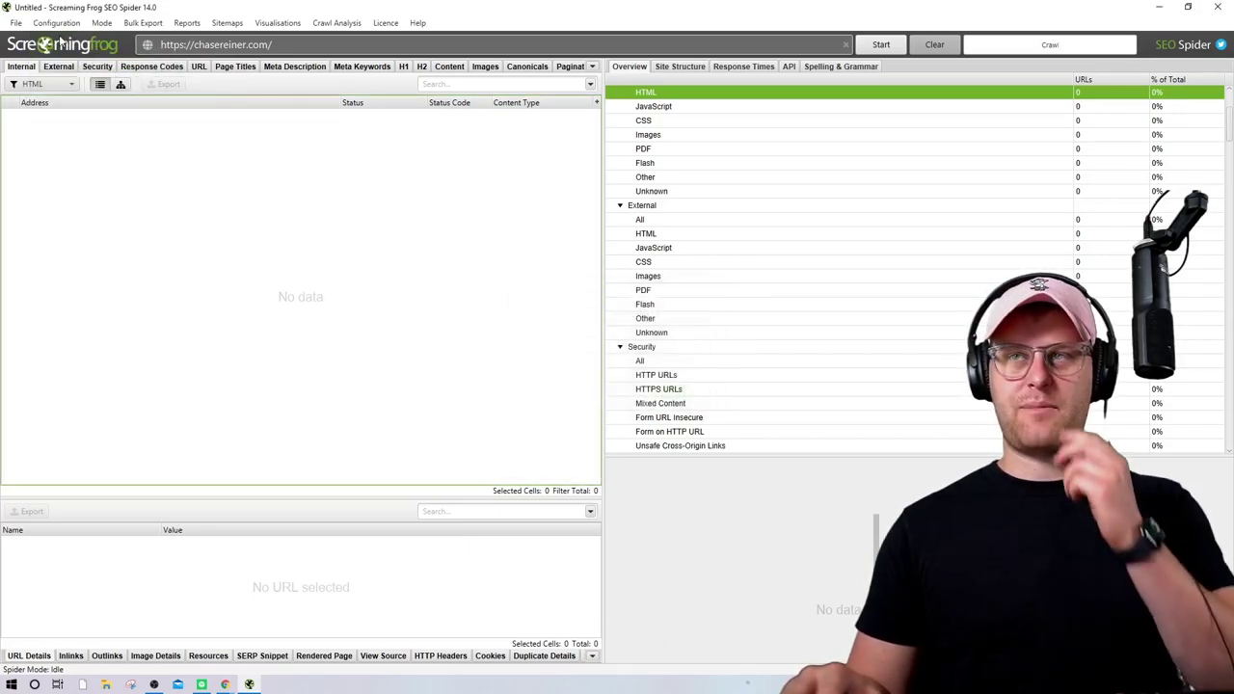
Open the spider speed settings to view the thread and URL rate limits, and close them
left_click(16, 22)
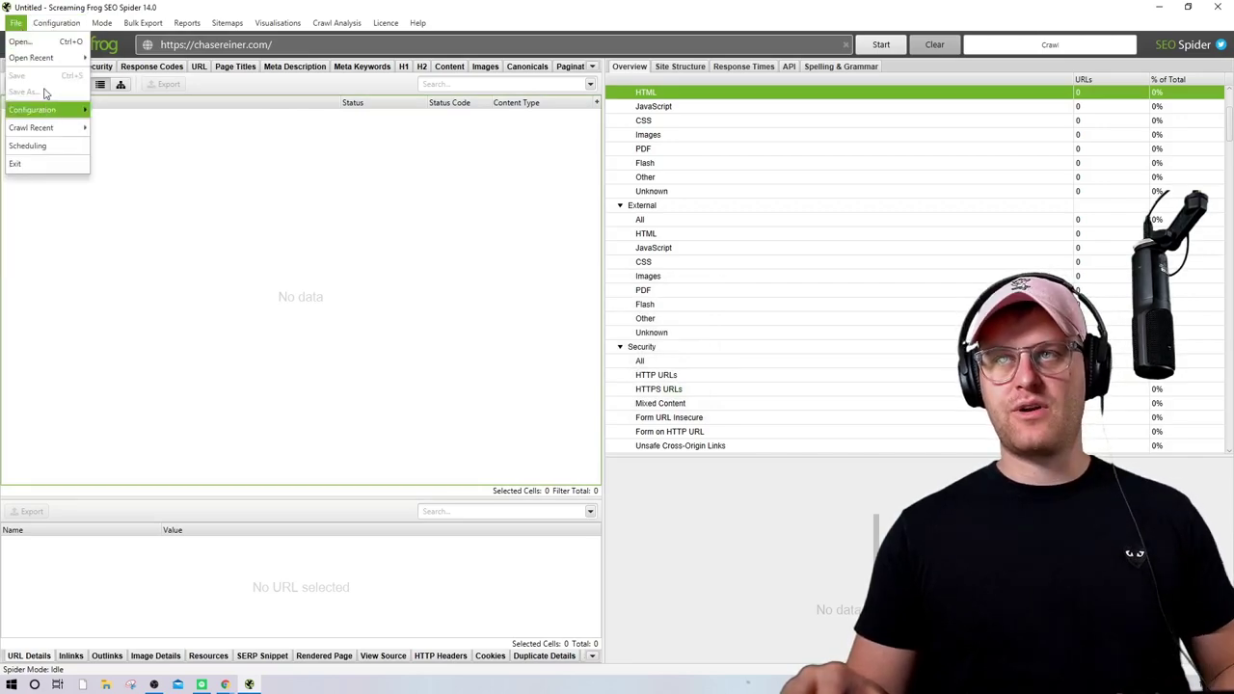
mouse_move(56, 22)
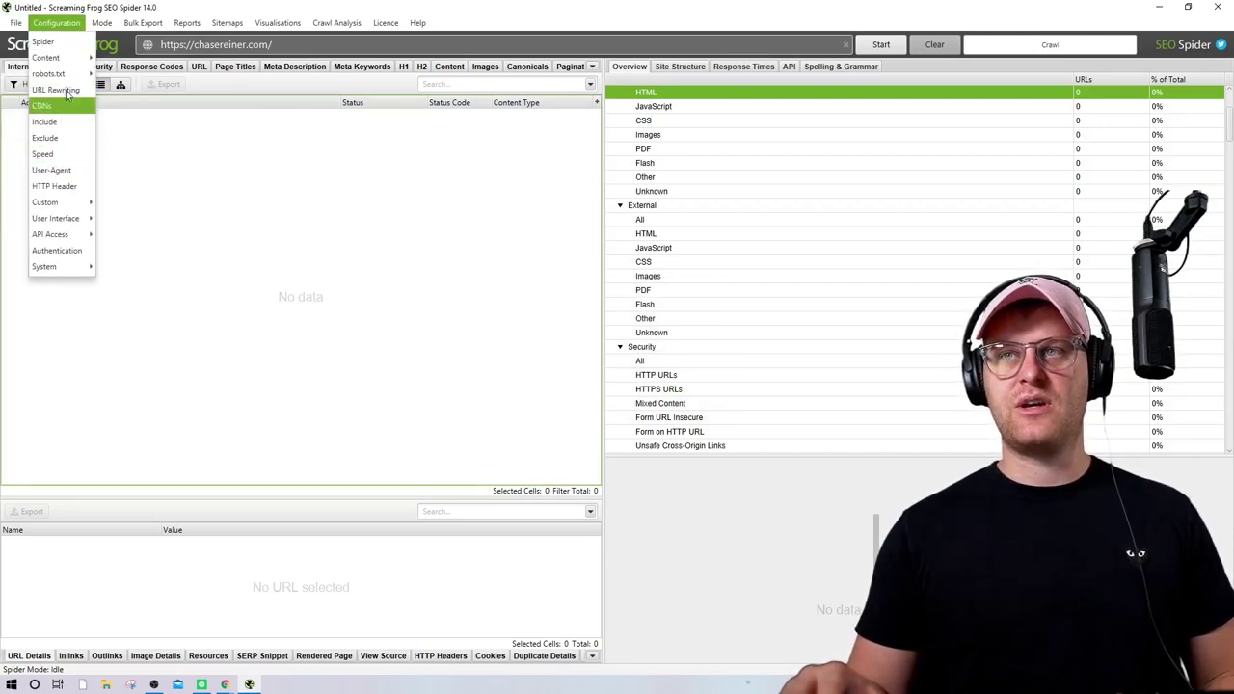
left_click(60, 157)
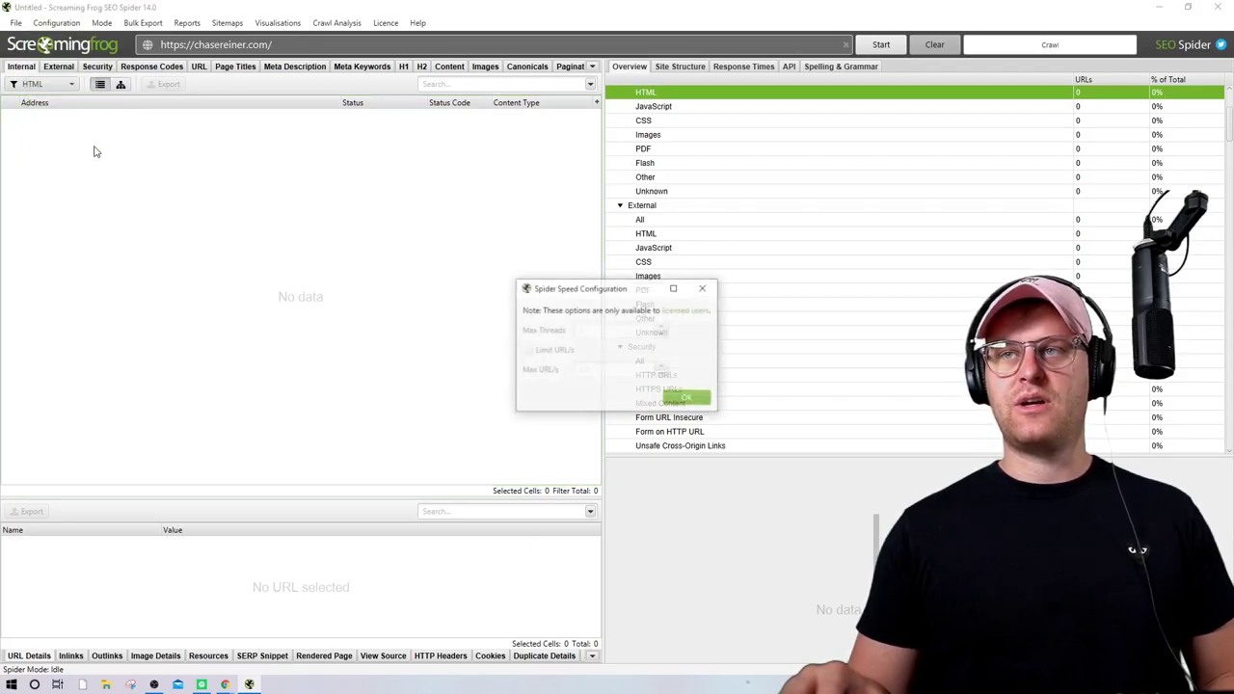
left_click(705, 289)
left_click(65, 22)
mouse_move(89, 218)
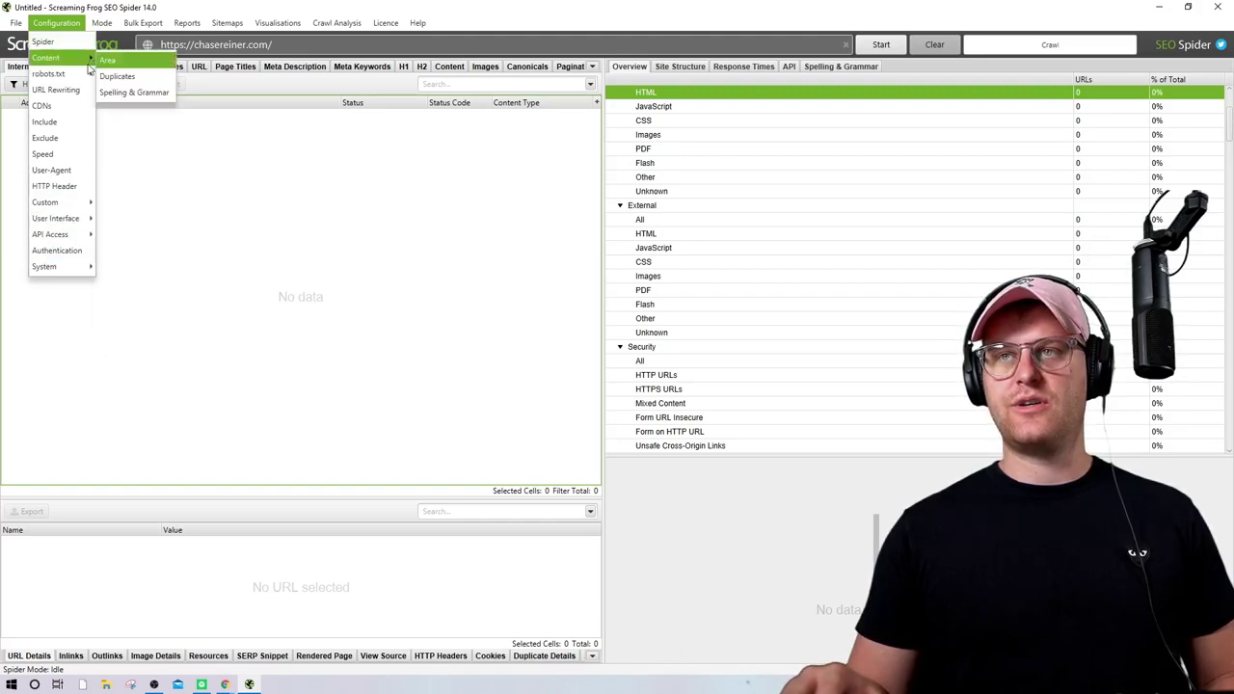
left_click(213, 120)
View the options for loading and saving configurations and the list of recently crawled sites, without choosing any
left_click(15, 22)
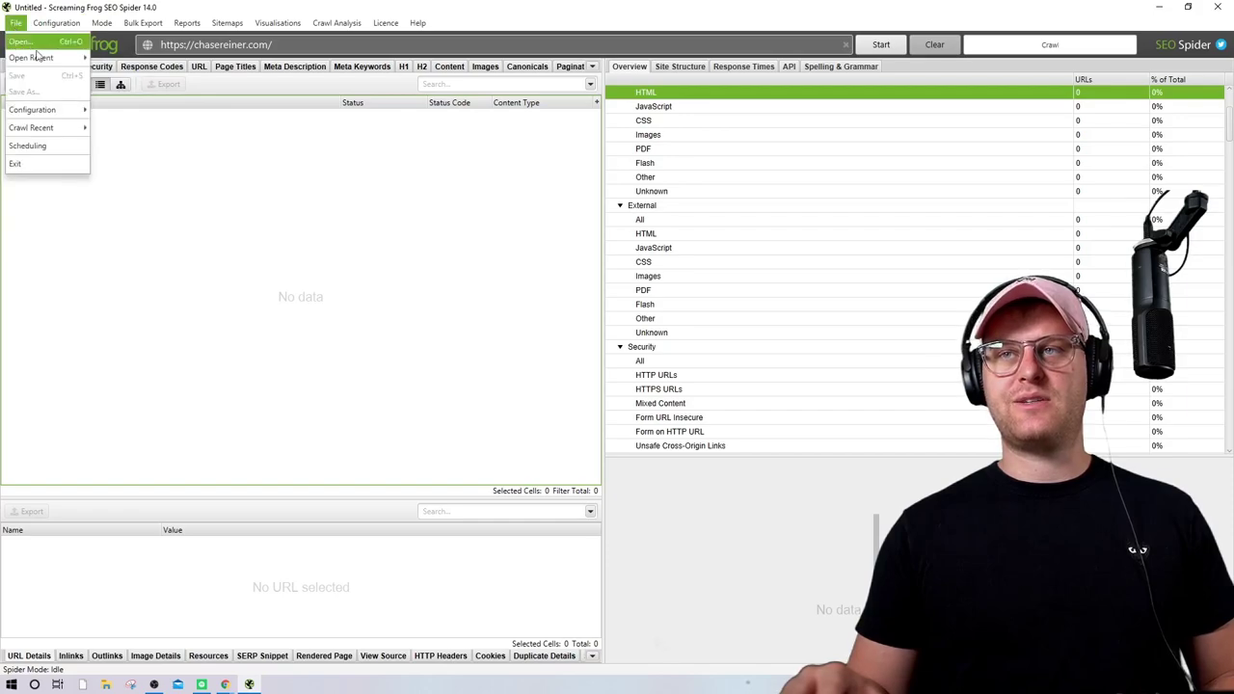
mouse_move(61, 108)
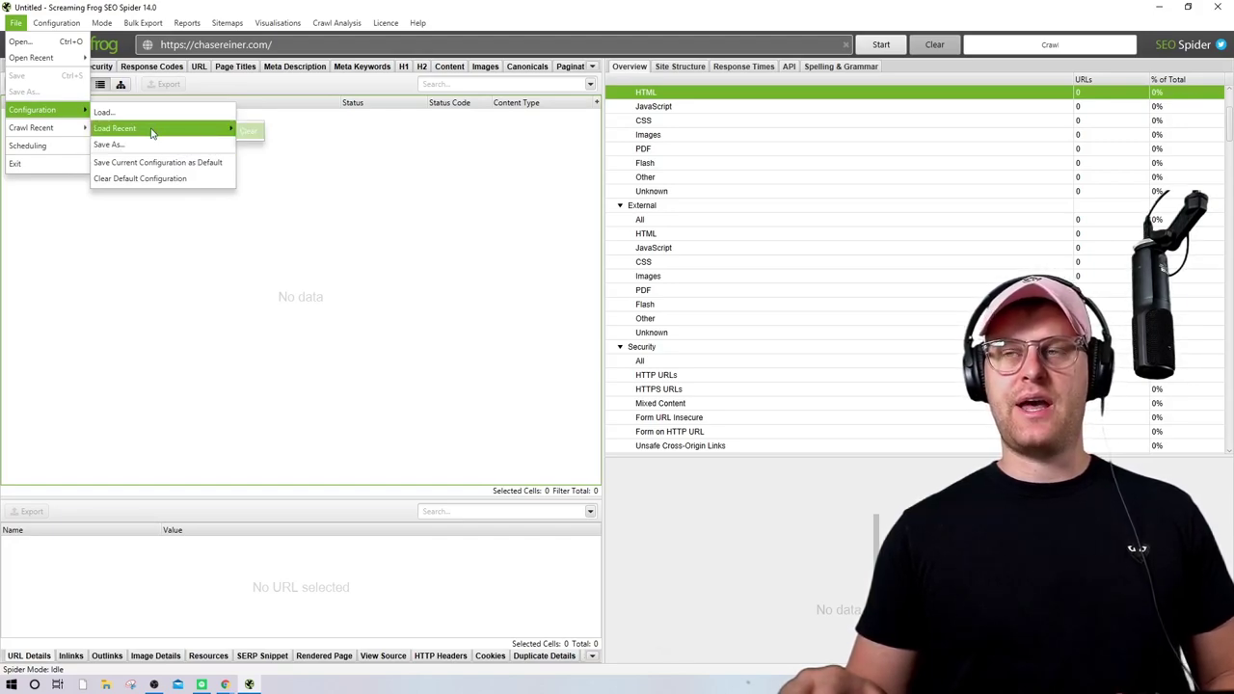
mouse_move(165, 136)
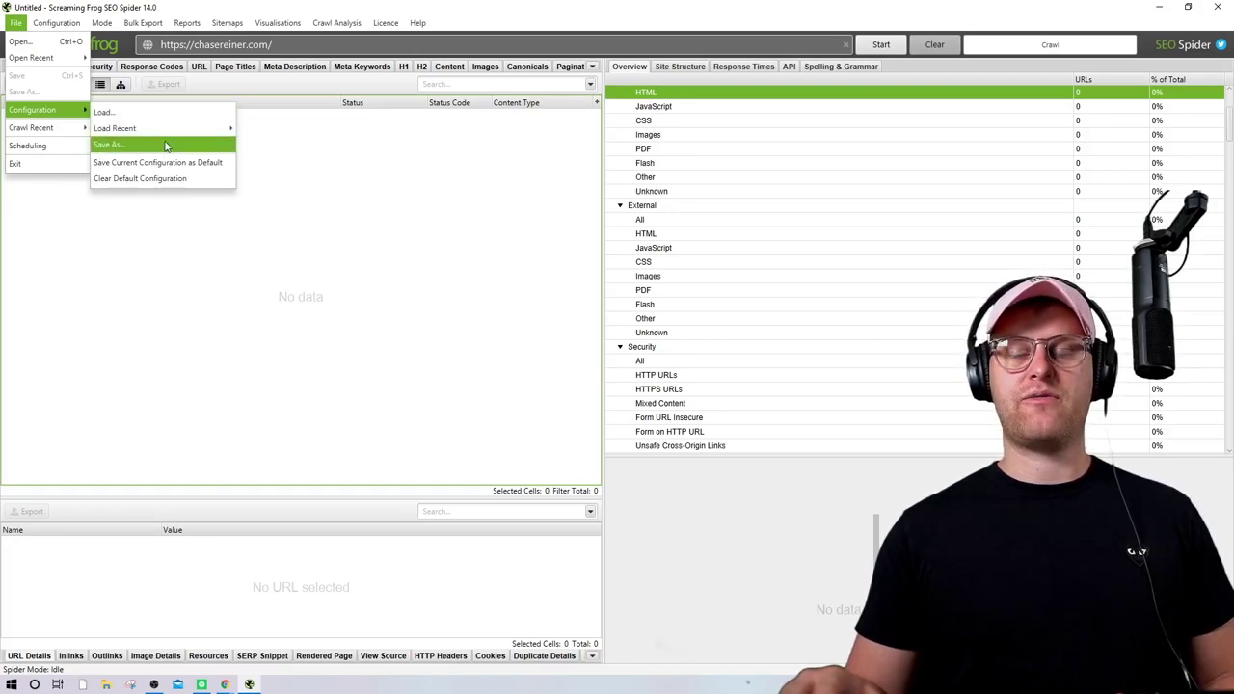
mouse_move(39, 128)
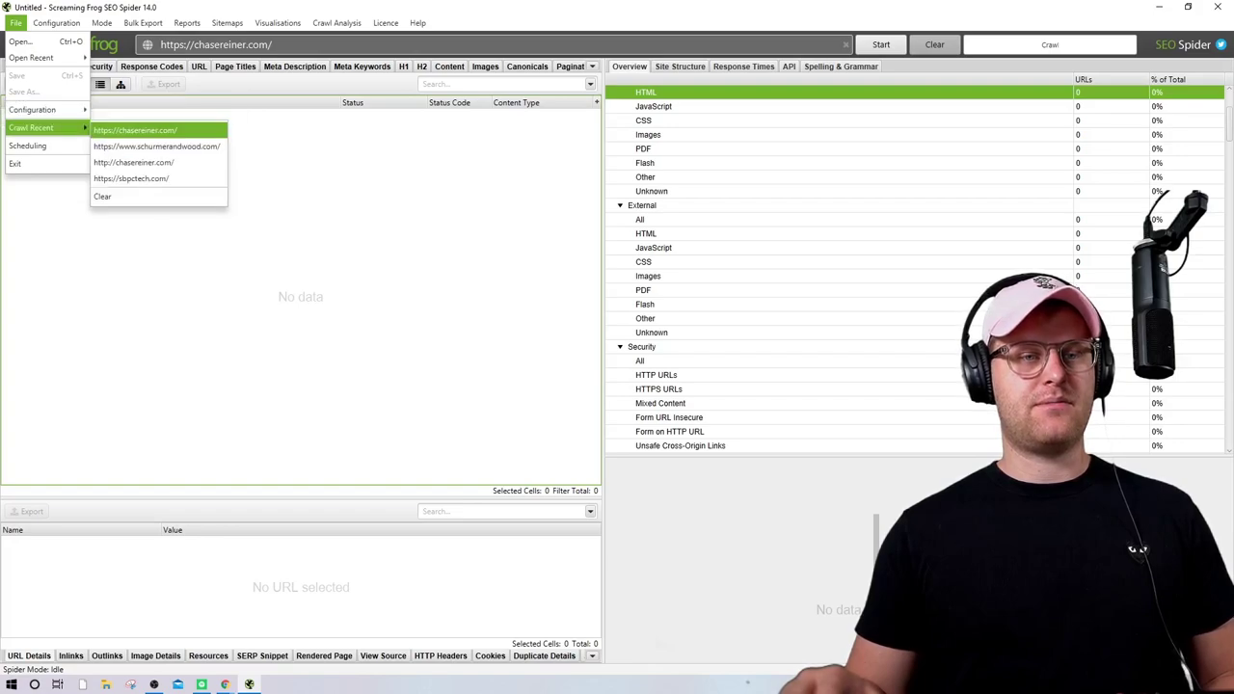
key("Return")
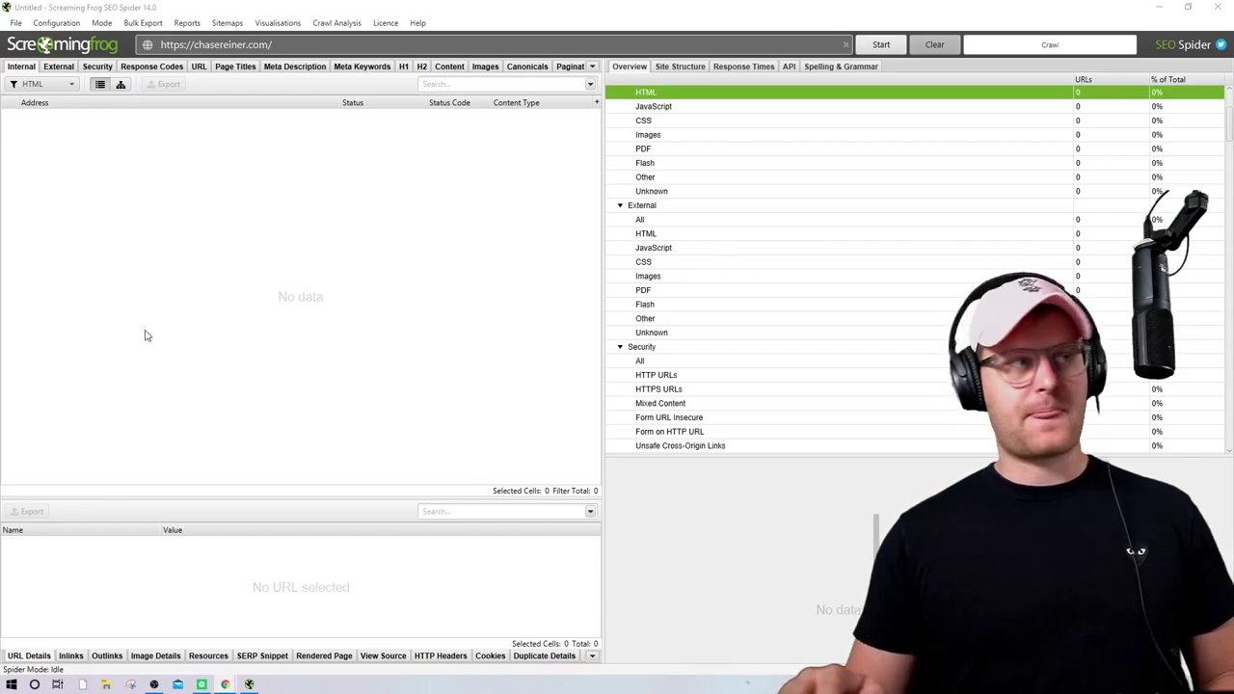
Open the crawl scheduling settings to view their options and close them
left_click(15, 22)
left_click(29, 146)
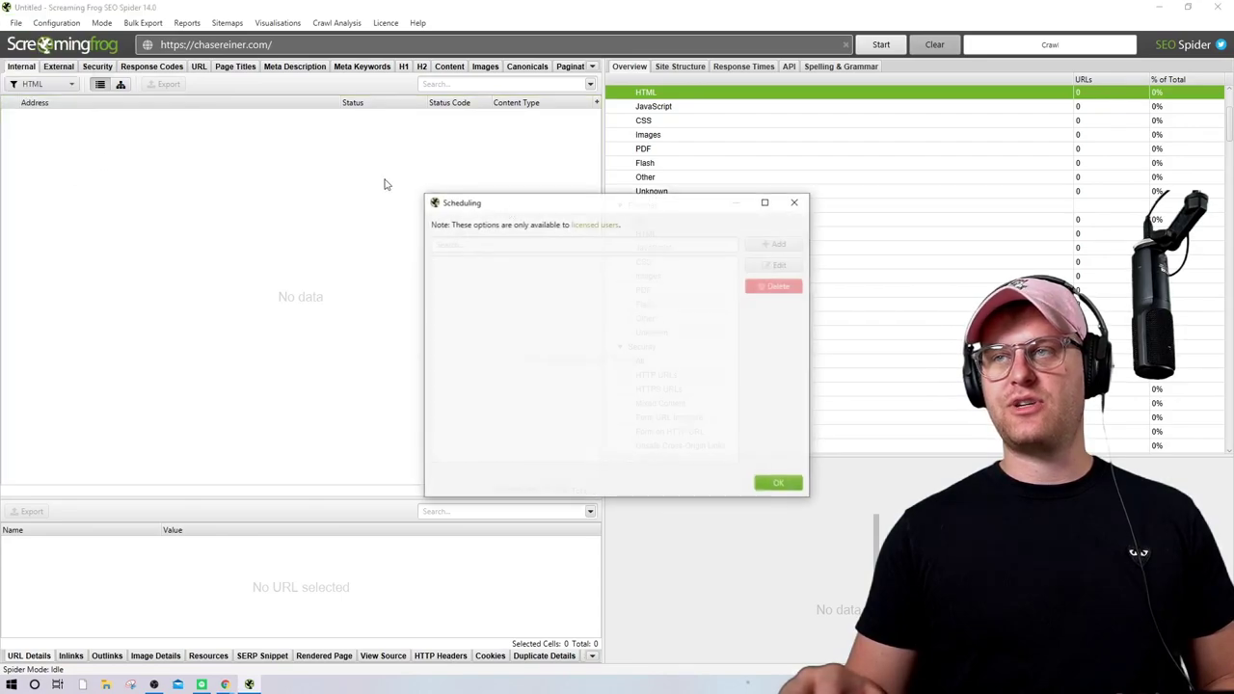
left_click(794, 202)
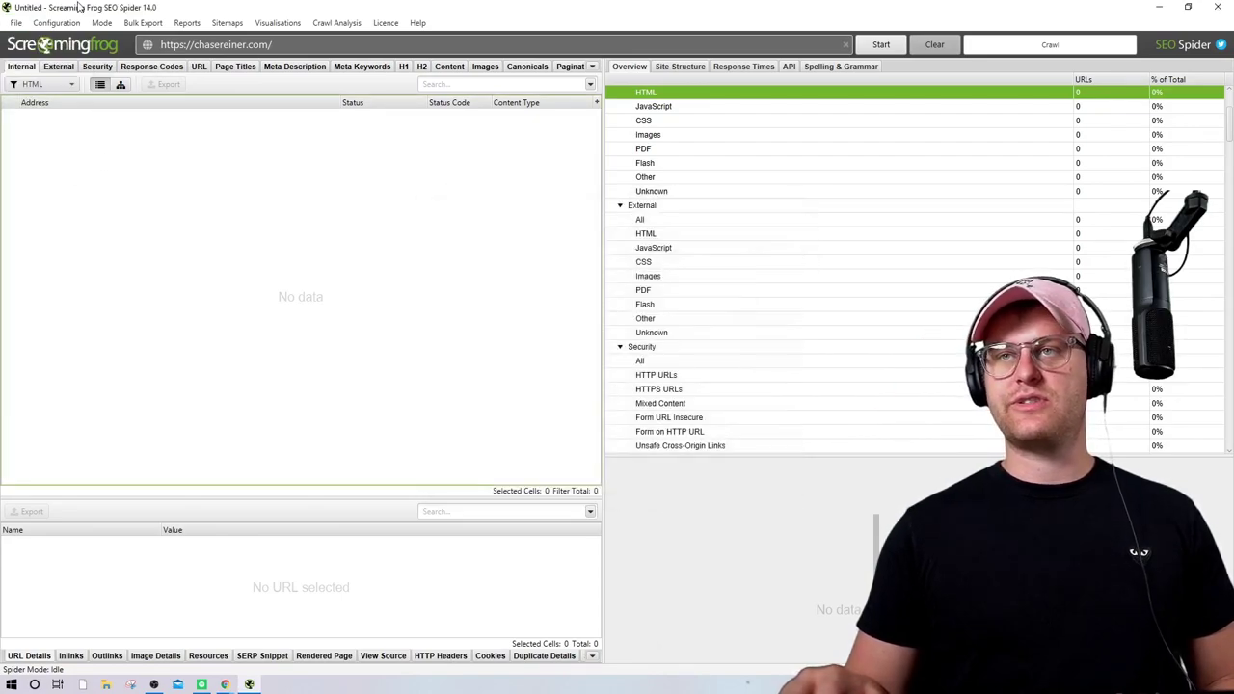
Open the spider configuration and review its Crawl, Extraction and Limits options
left_click(15, 22)
mouse_move(42, 135)
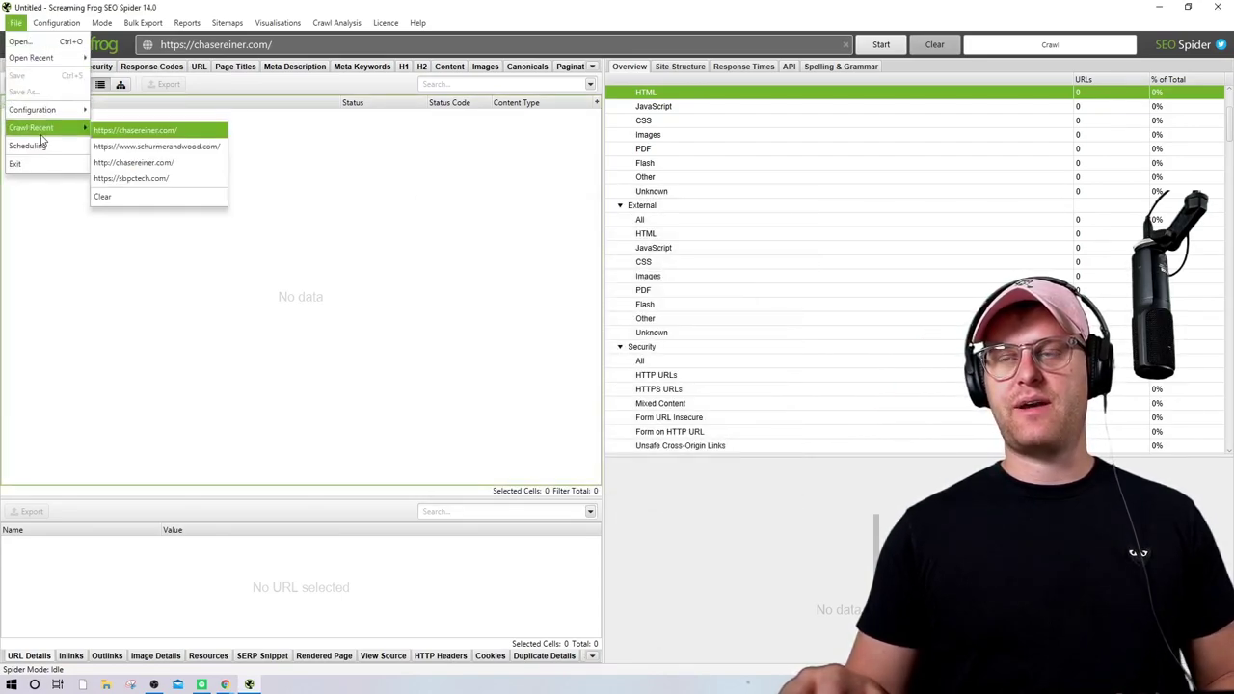
mouse_move(57, 22)
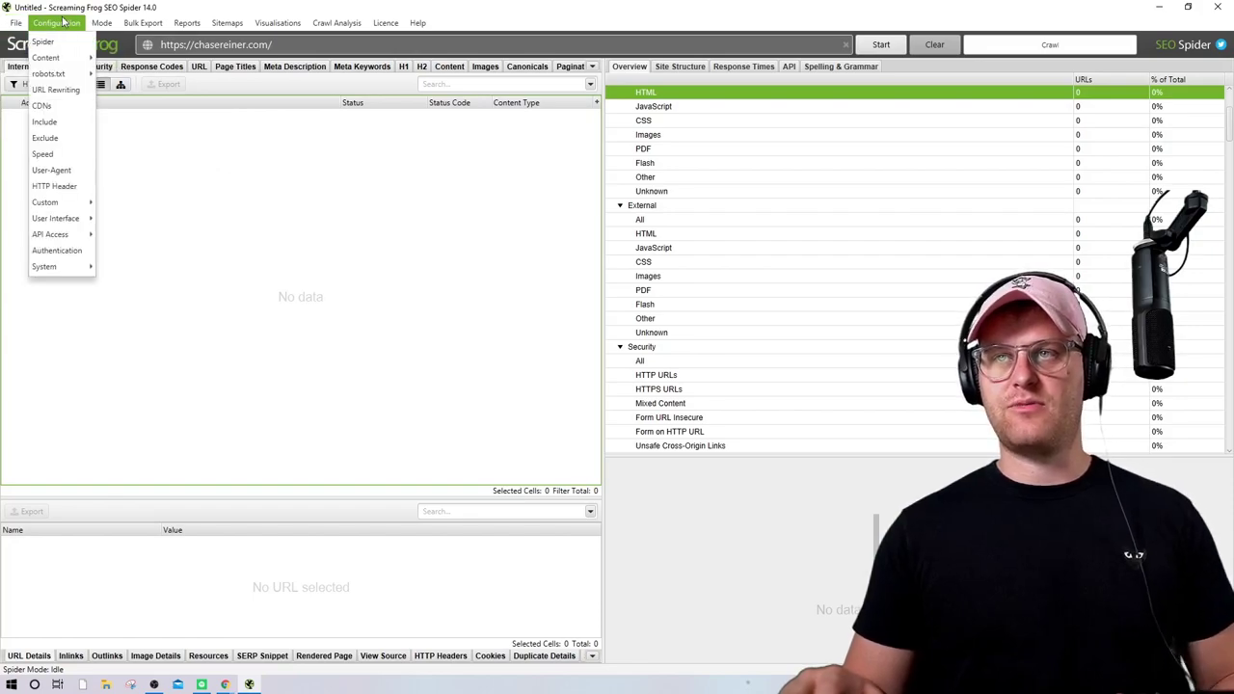
left_click(60, 44)
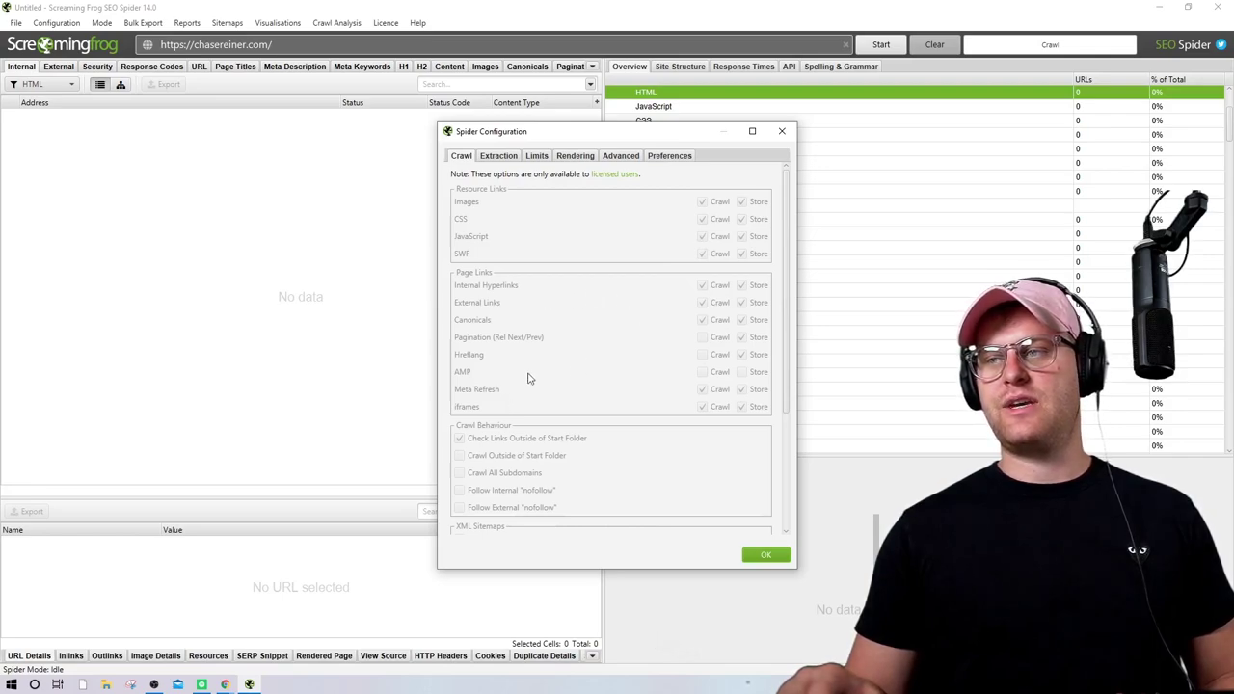
left_click(501, 156)
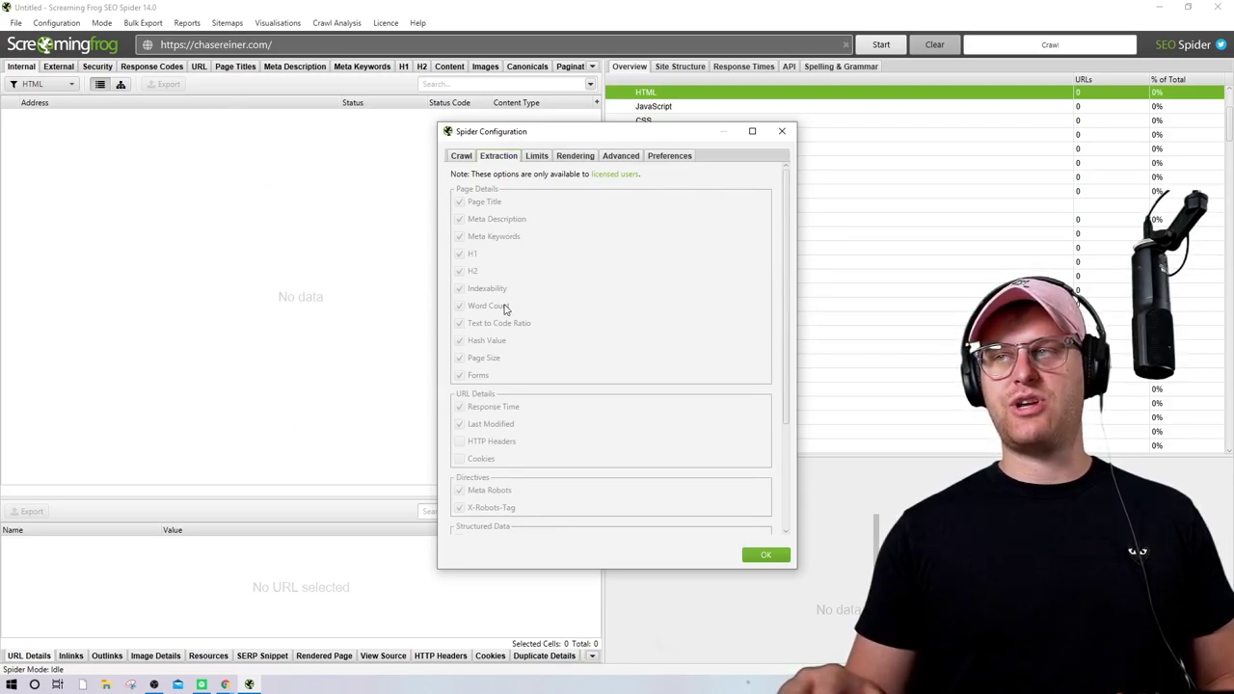
left_click(536, 156)
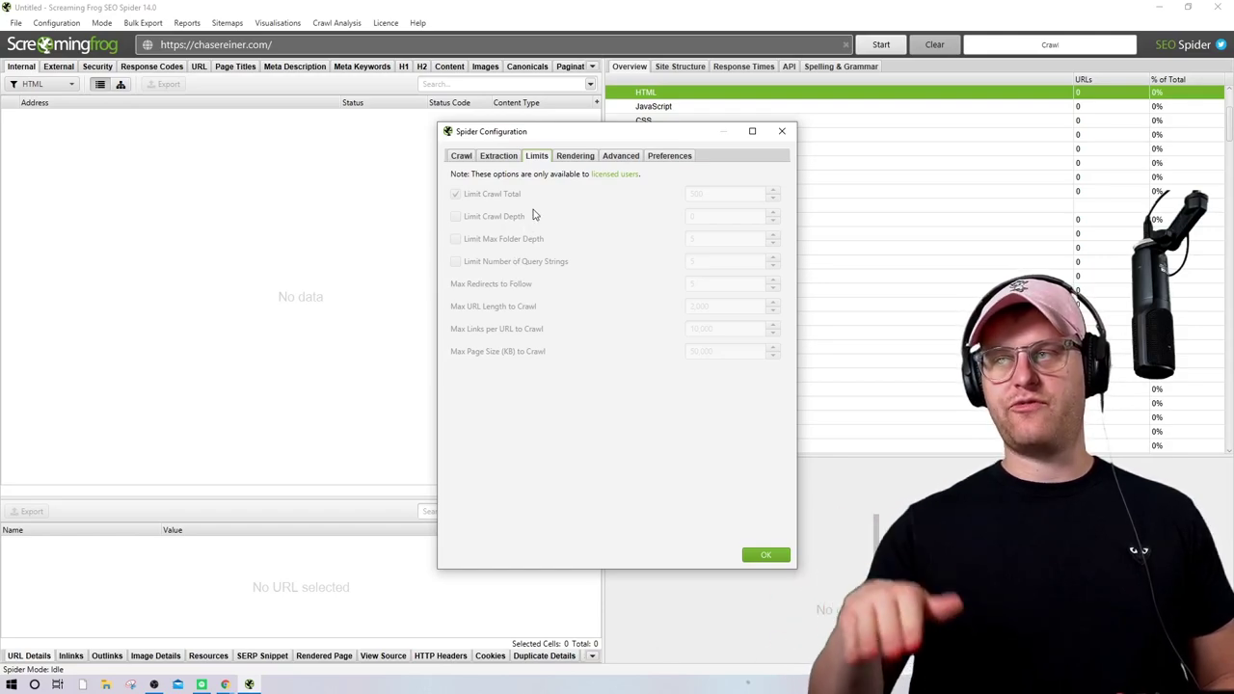
Review the spider's Rendering, Advanced and Preferences options and close the configuration
left_click(566, 158)
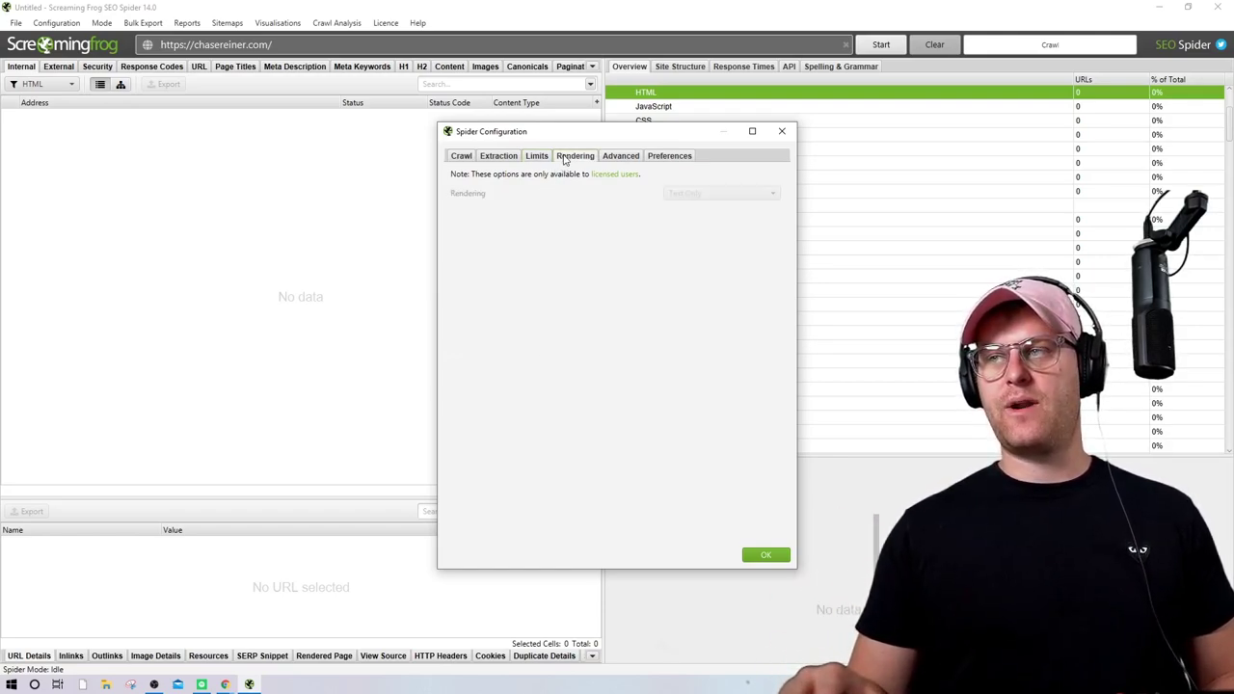
left_click(621, 158)
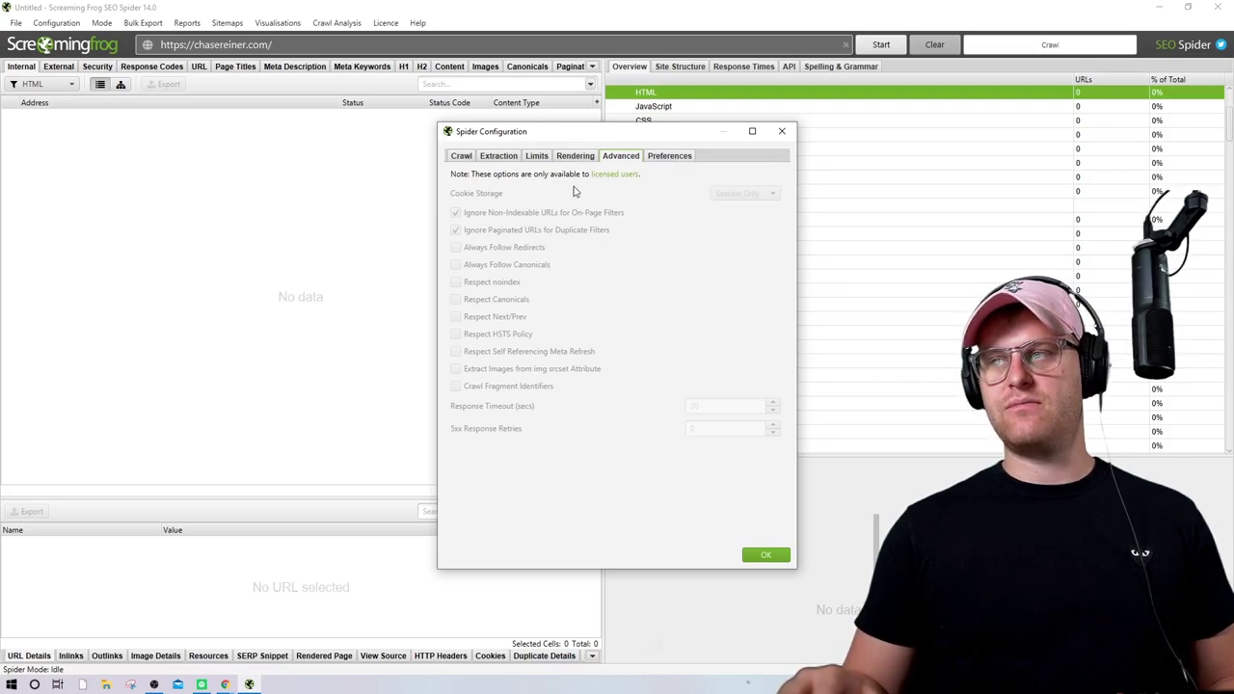
left_click(667, 156)
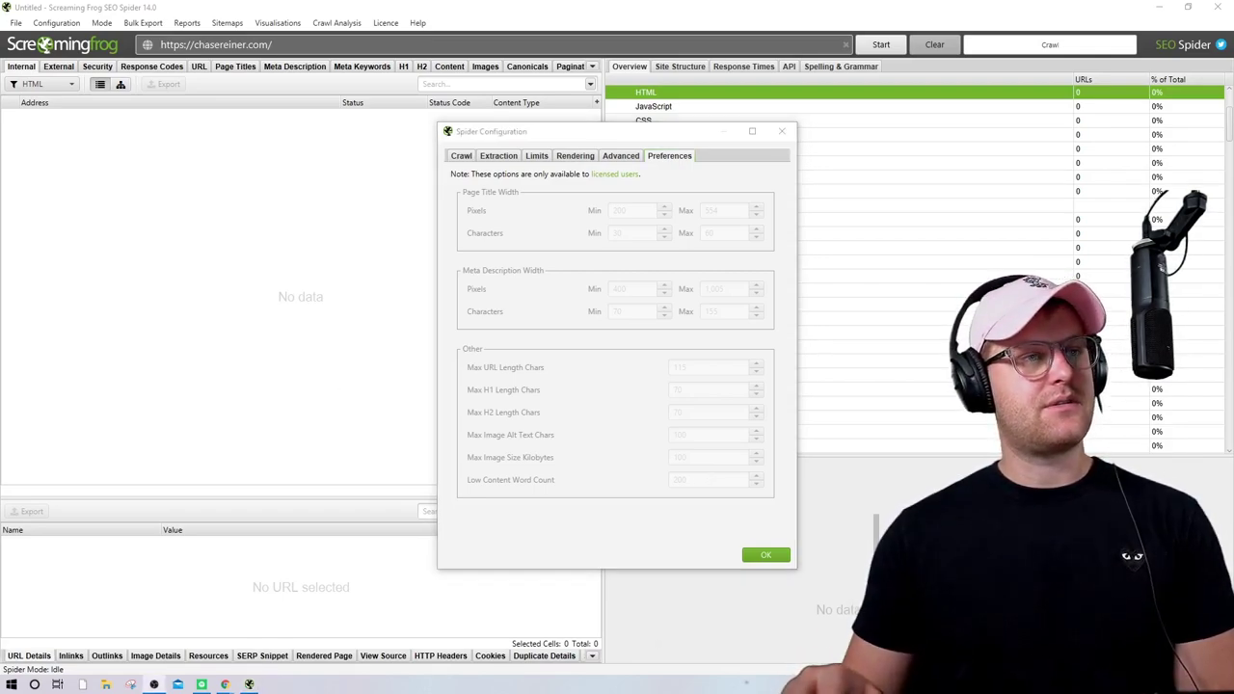
left_click(567, 315)
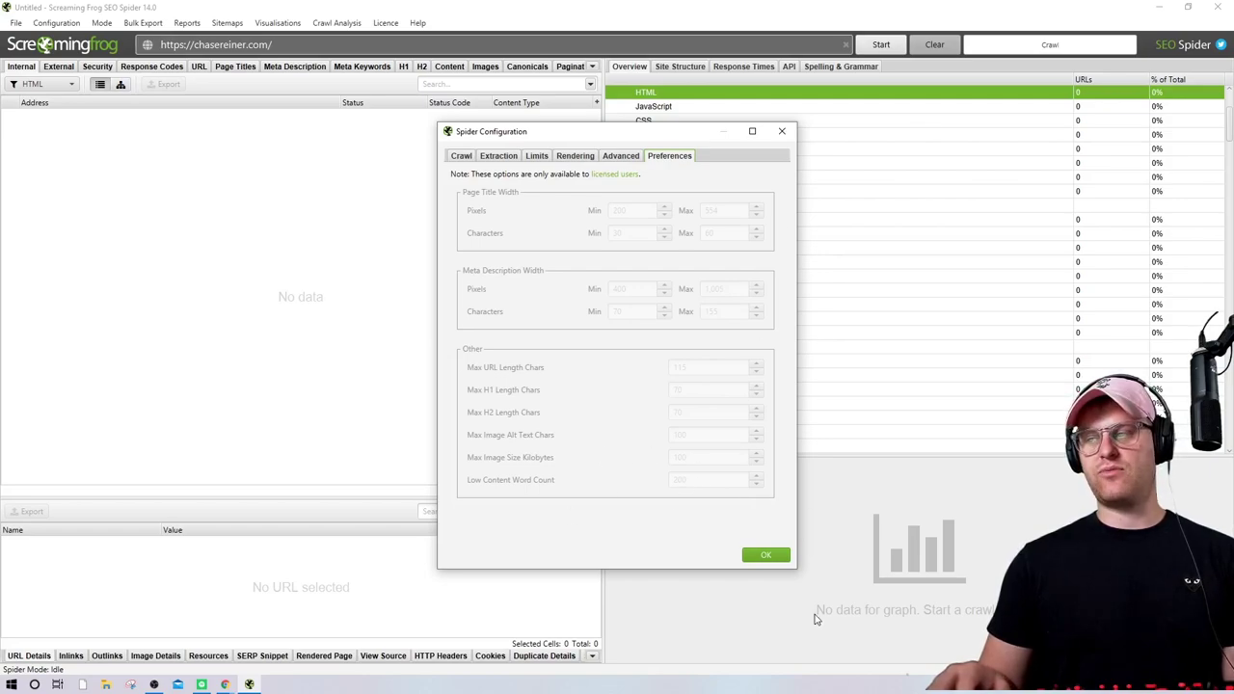
key("Return")
Open the content area settings to view the include and exclude options for HTML elements, and close them
left_click(74, 21)
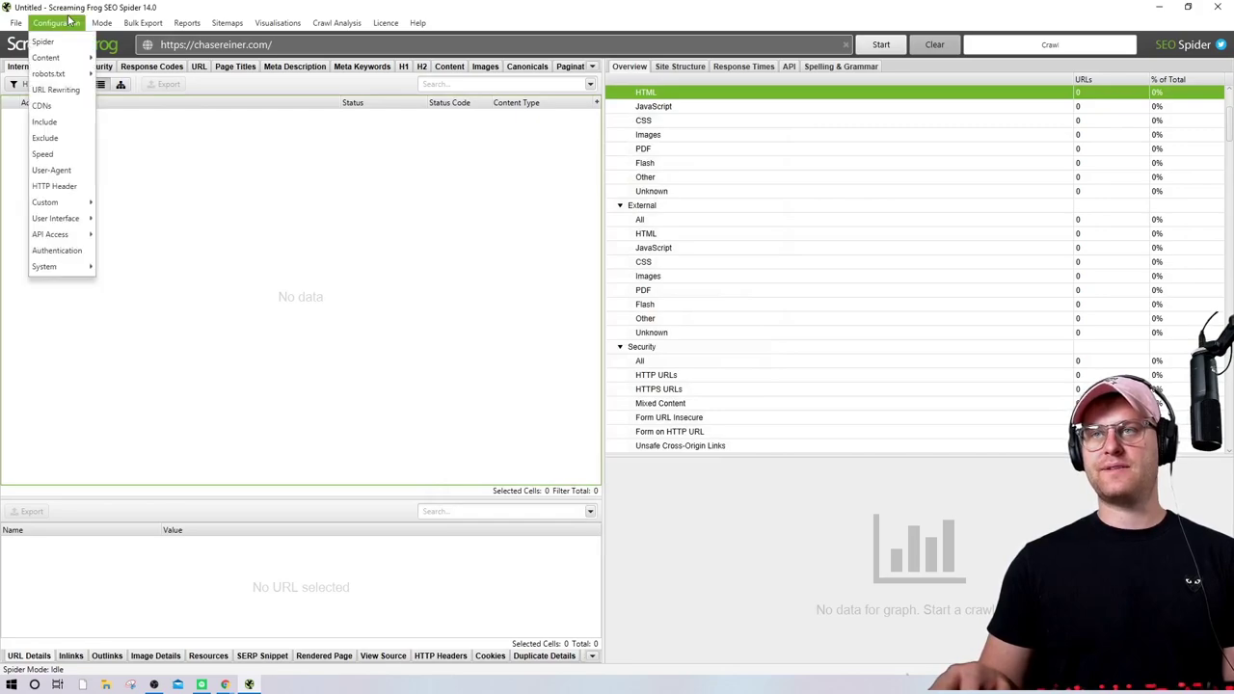
mouse_move(73, 274)
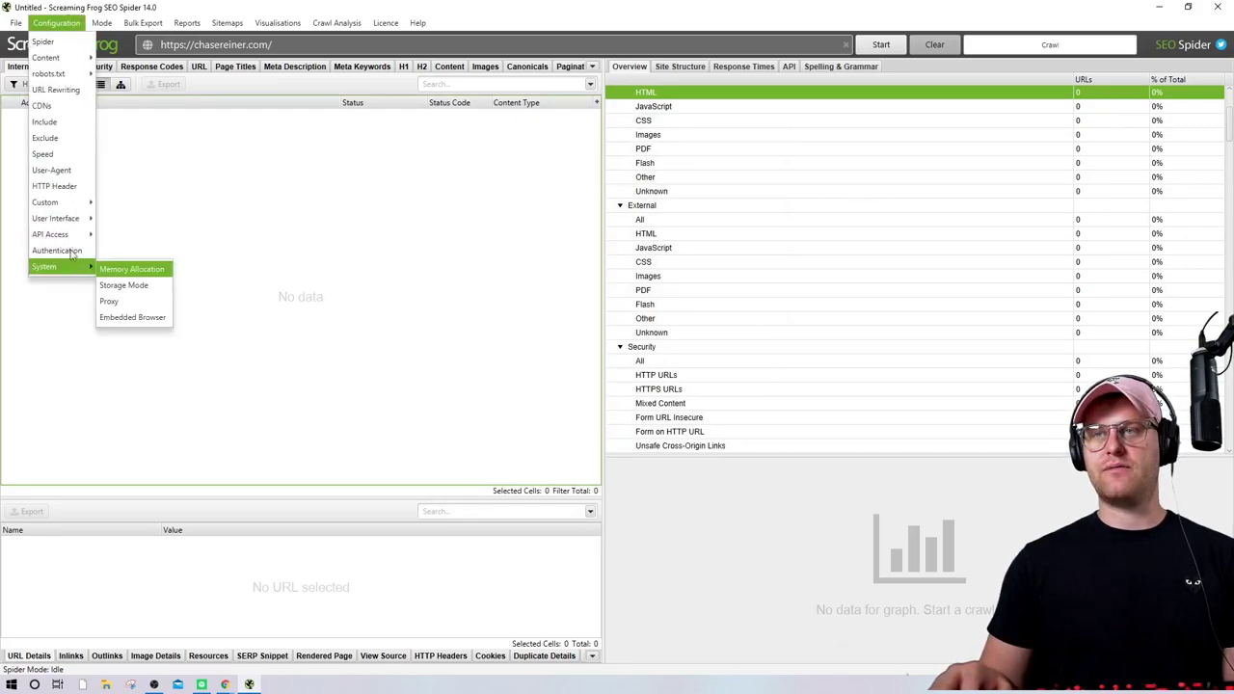
mouse_move(66, 60)
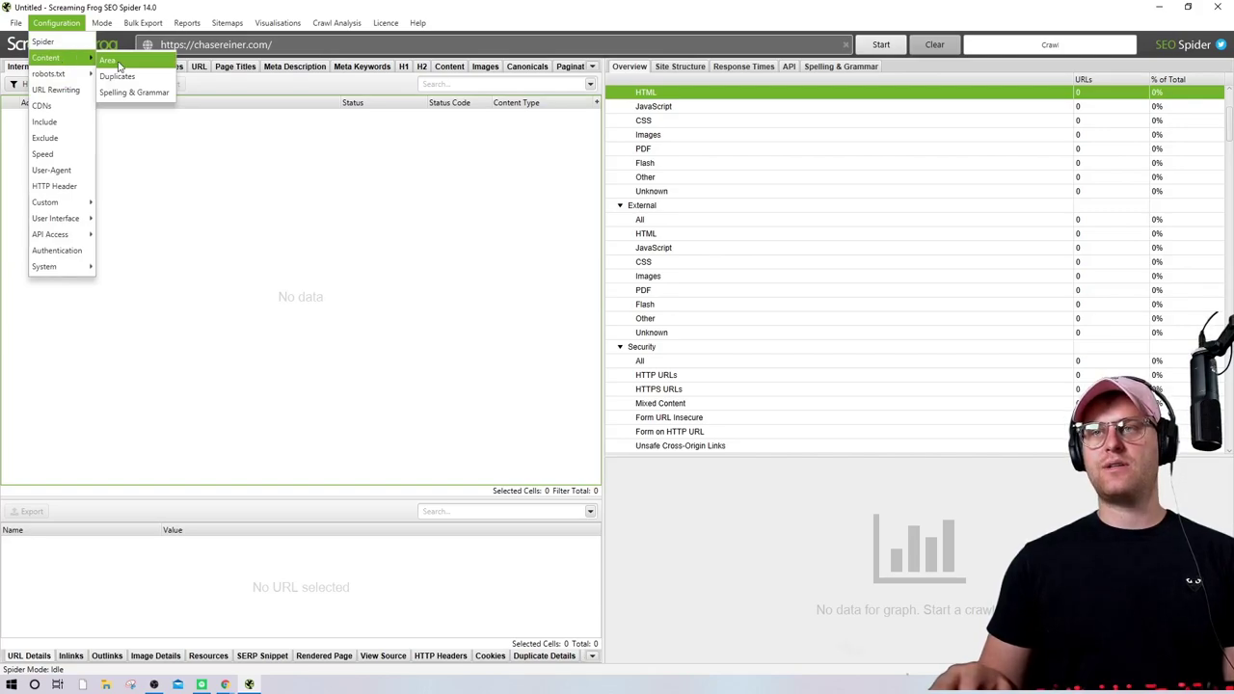
left_click(111, 61)
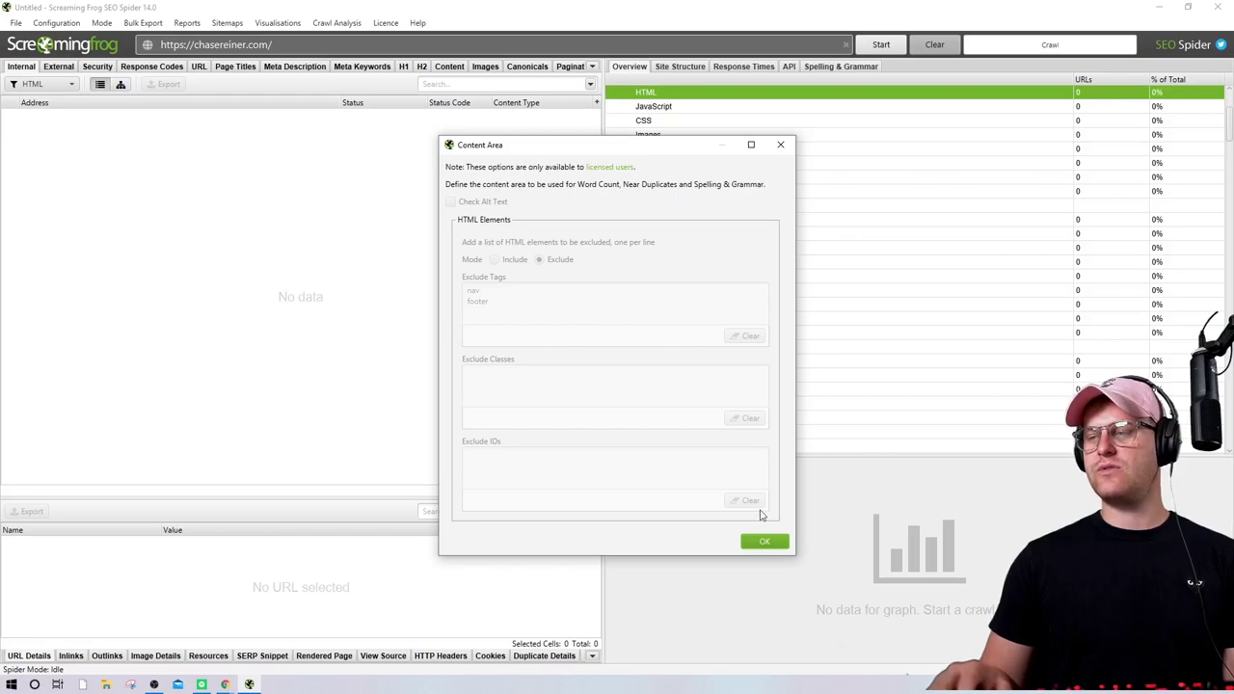
left_click(764, 542)
Examine the crawl overview categories, from the summary and internal URLs through security to meta descriptions
scroll(876, 317, "down", 5)
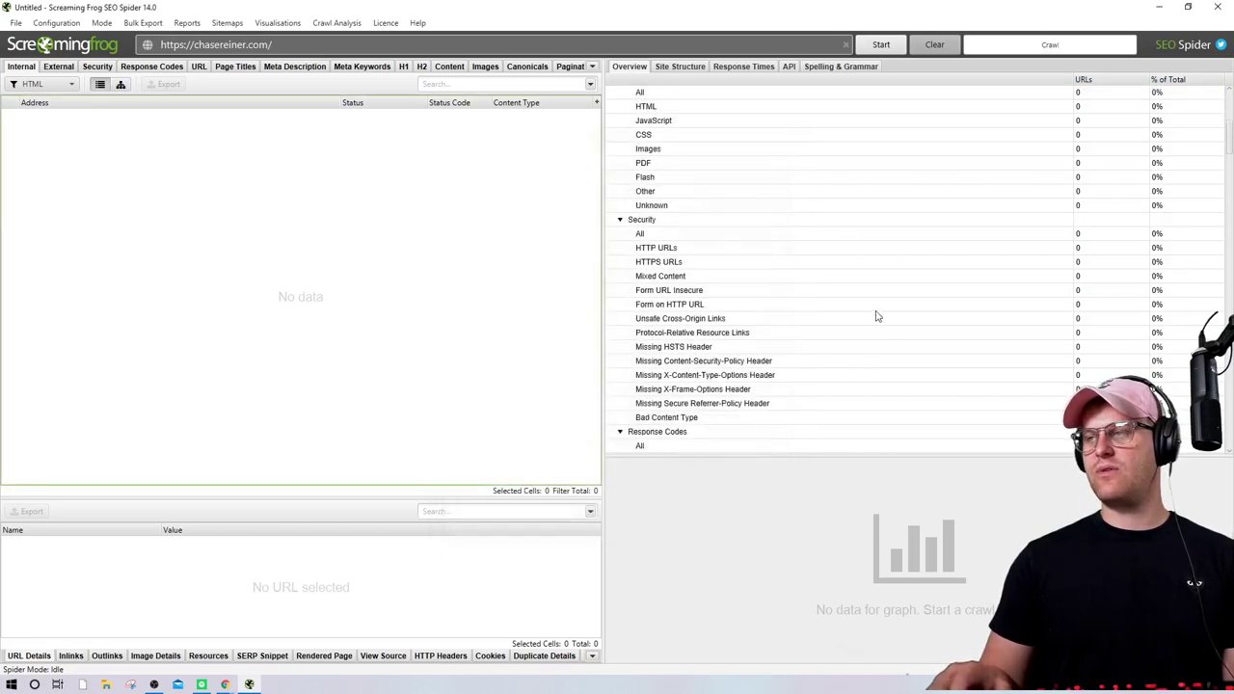
scroll(892, 317, "up", 10)
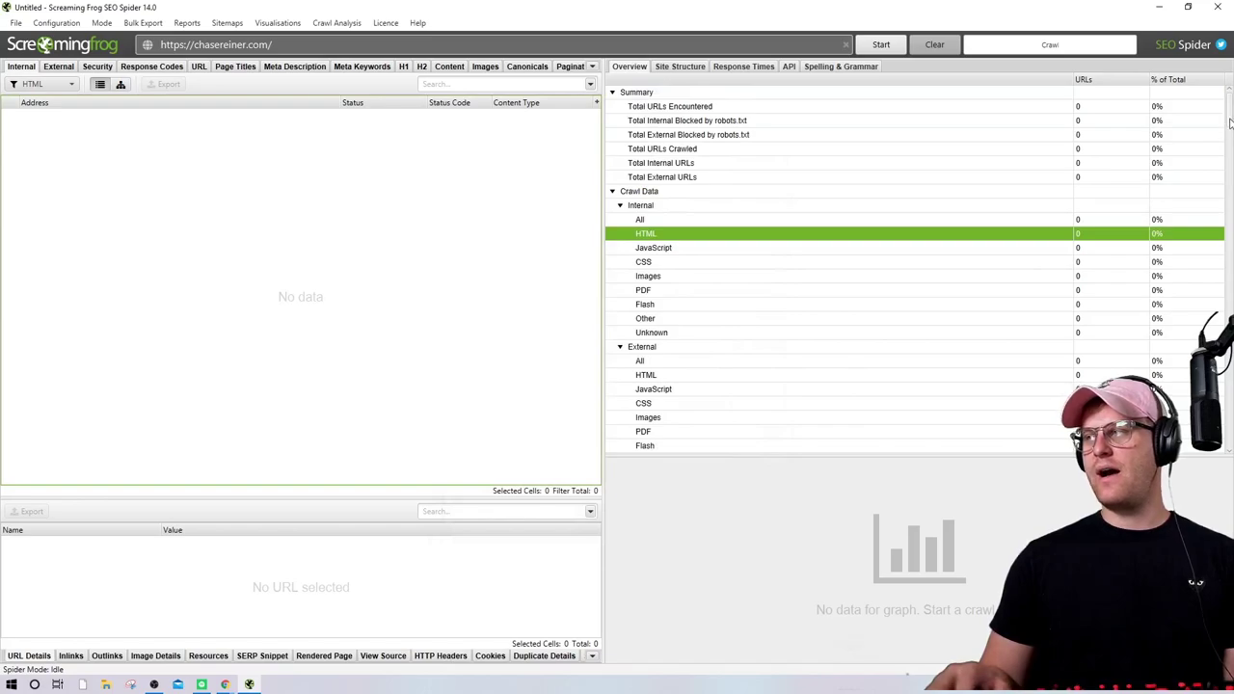
mouse_move(1227, 123)
left_mouse_down()
mouse_move(1222, 308)
mouse_move(1228, 108)
left_mouse_up()
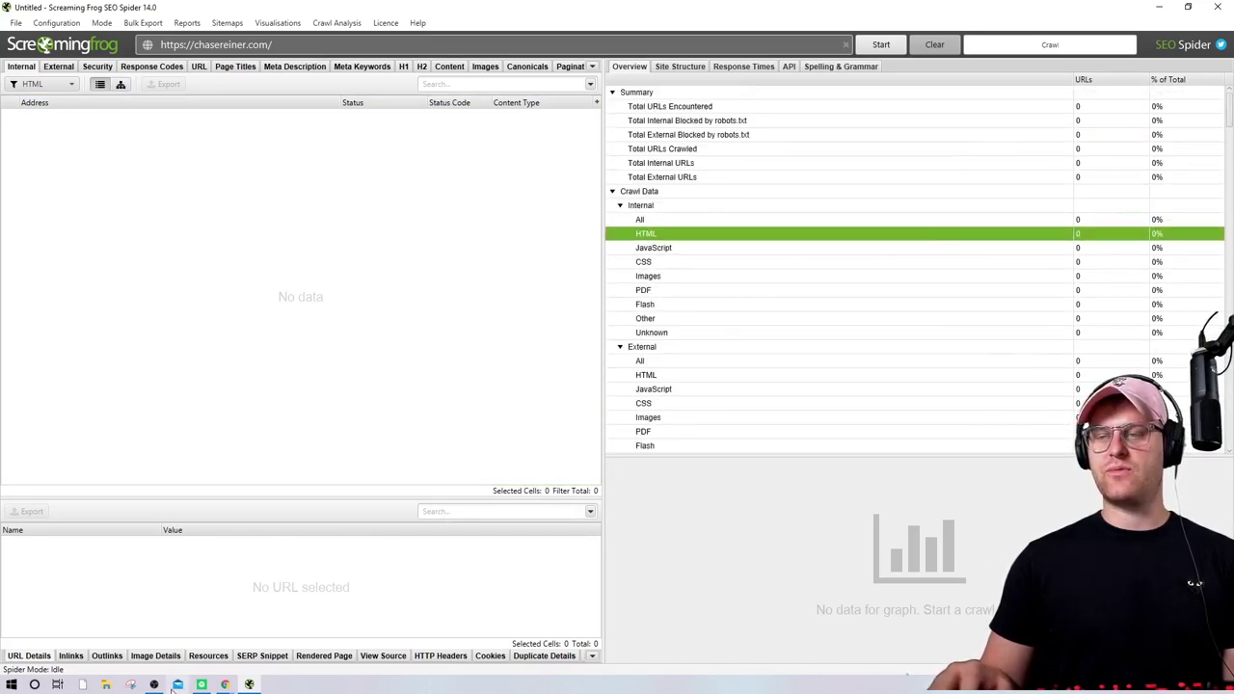
scroll(672, 321, "down", 3)
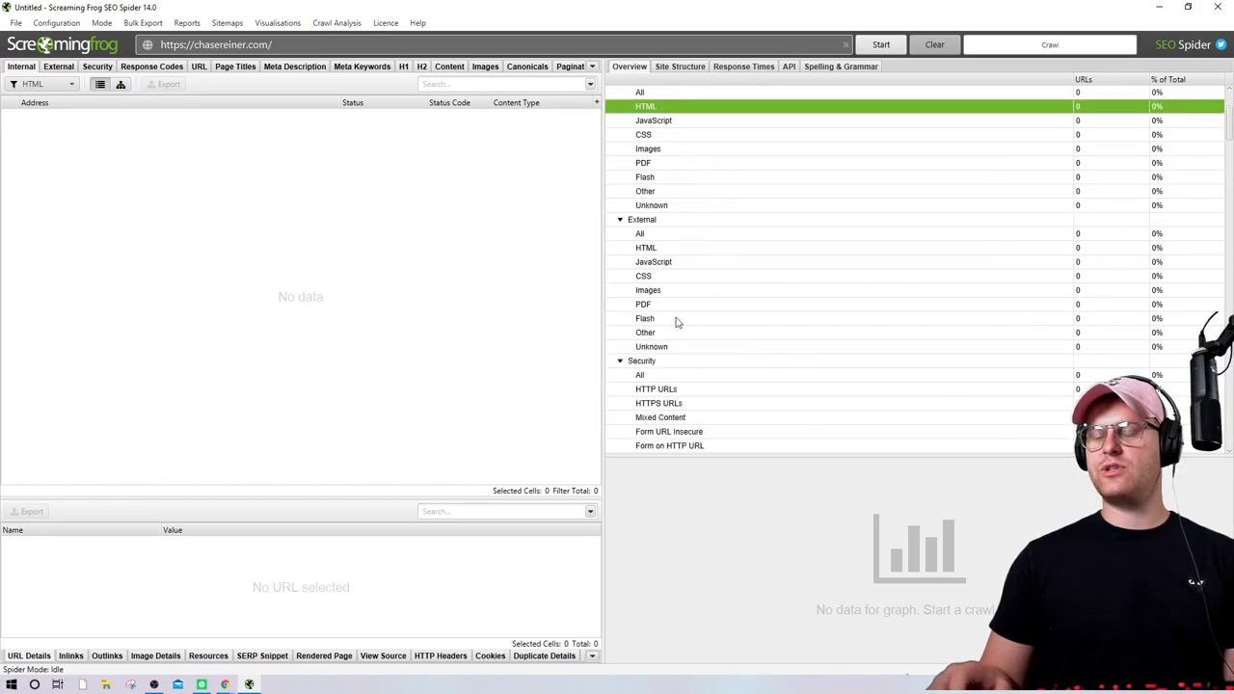
scroll(672, 321, "up", 3)
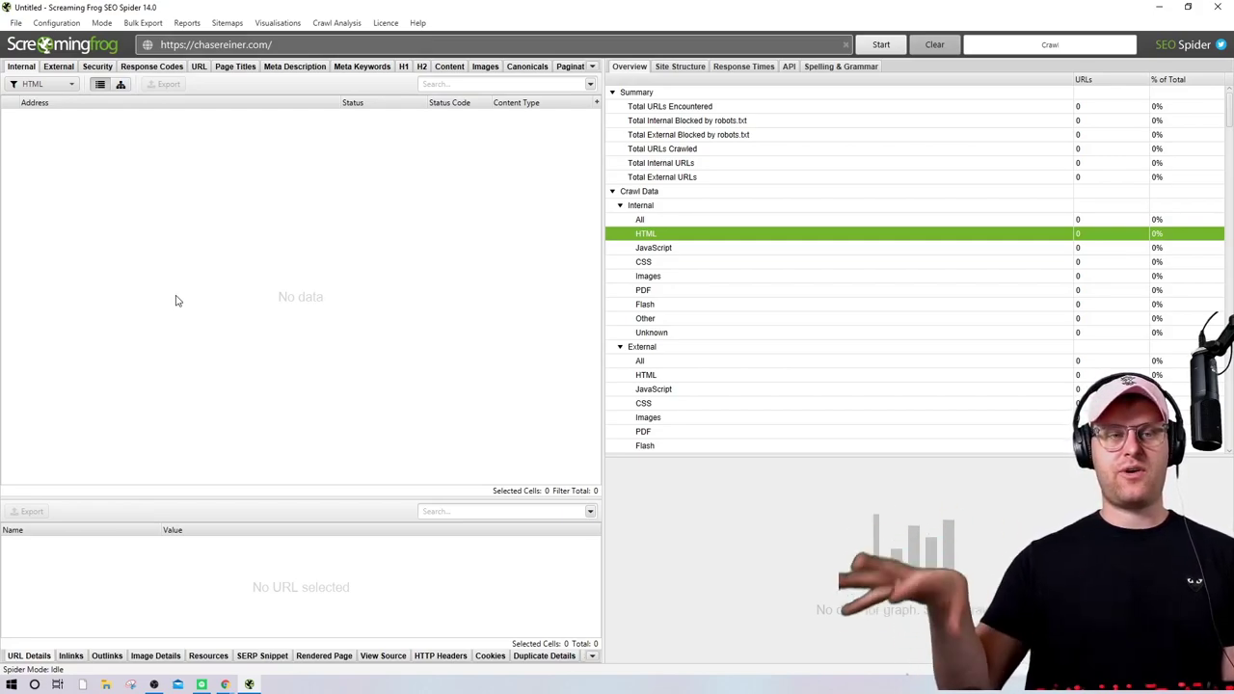
scroll(684, 308, "down", 20)
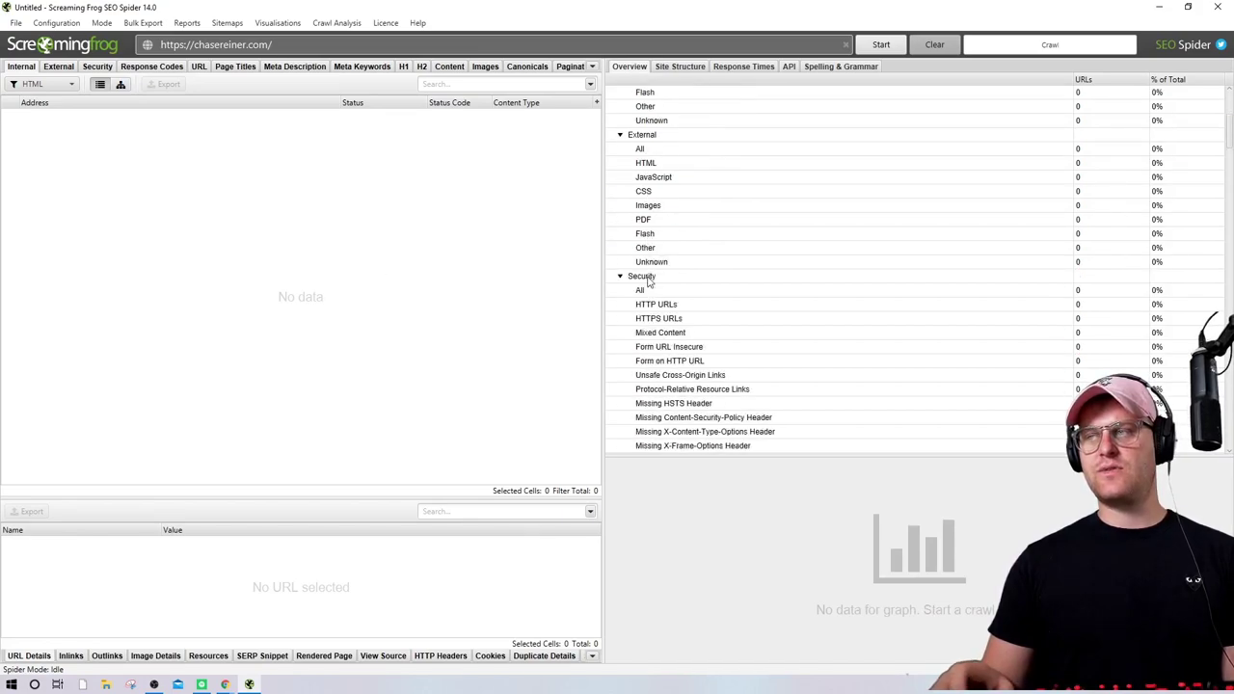
Open the content duplicates settings to view the near duplicate options and close them
left_click(102, 22)
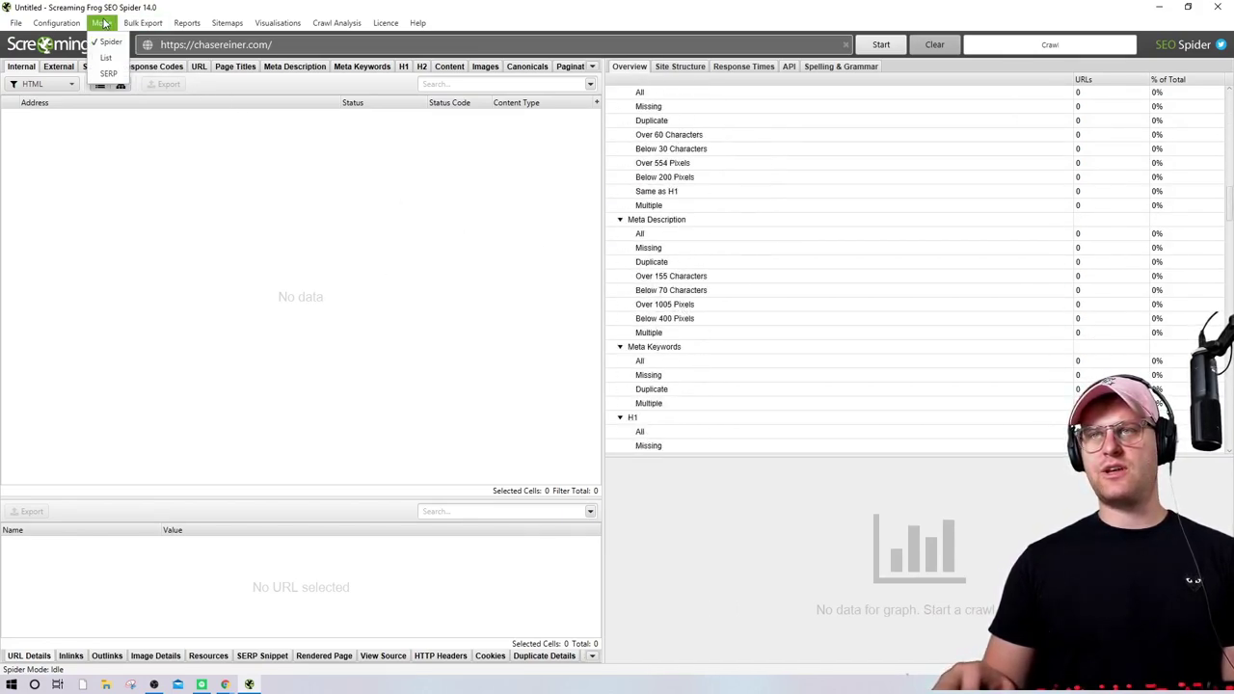
mouse_move(57, 21)
mouse_move(62, 58)
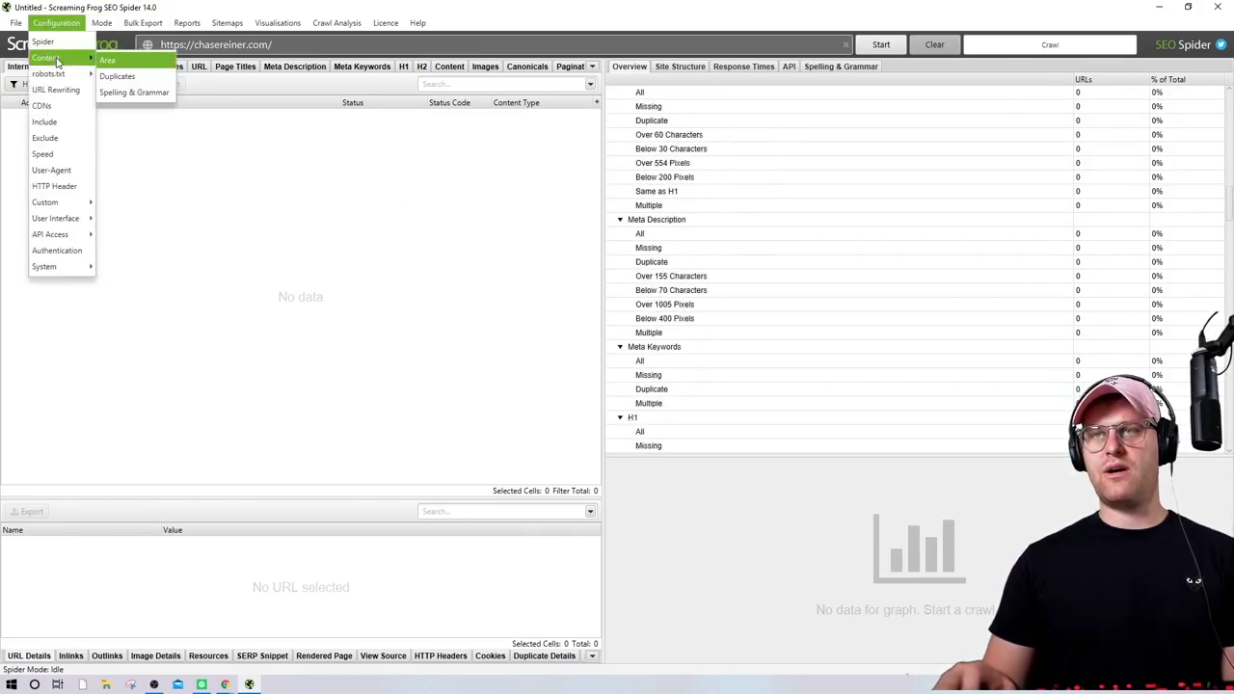
left_click(118, 76)
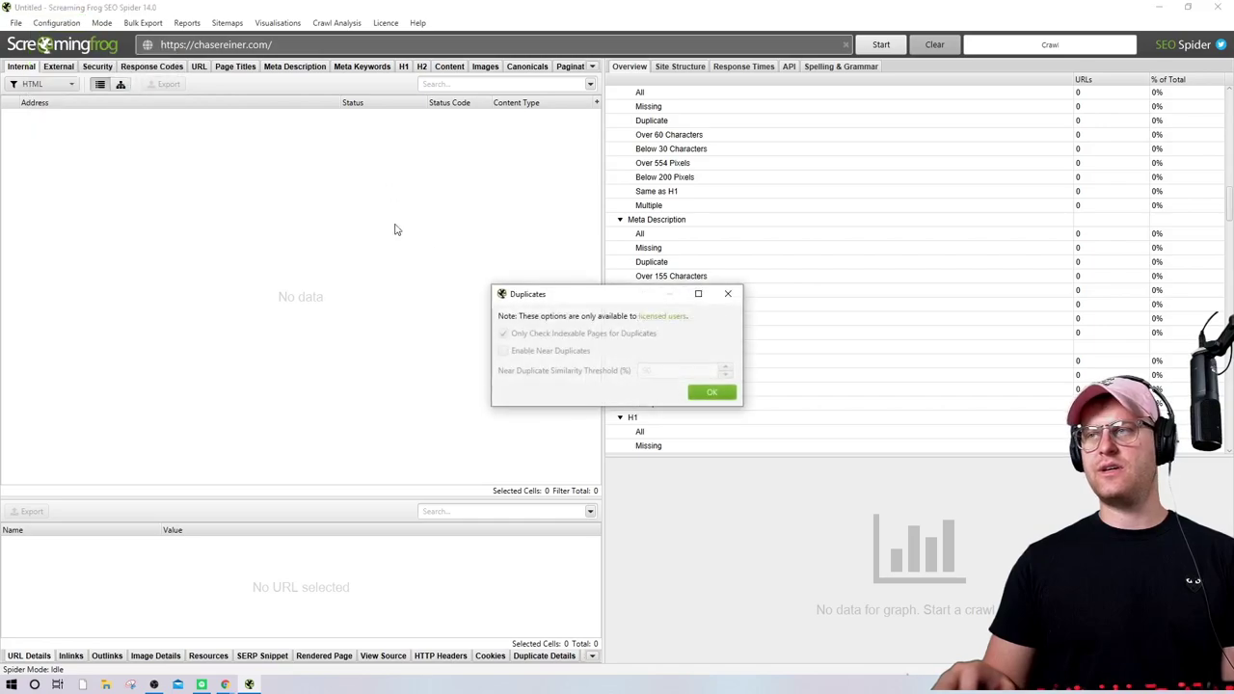
left_click(728, 294)
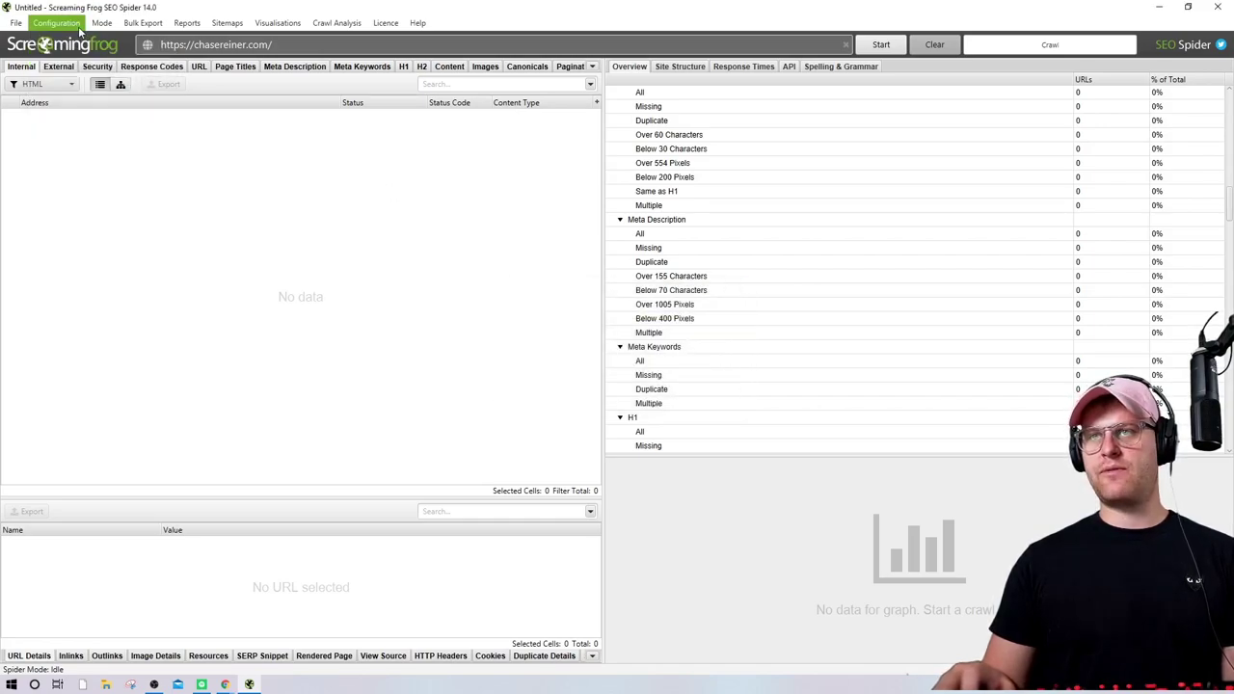
Open the robots.txt settings to view the options for URLs blocked by robots.txt, and close them
left_click(80, 30)
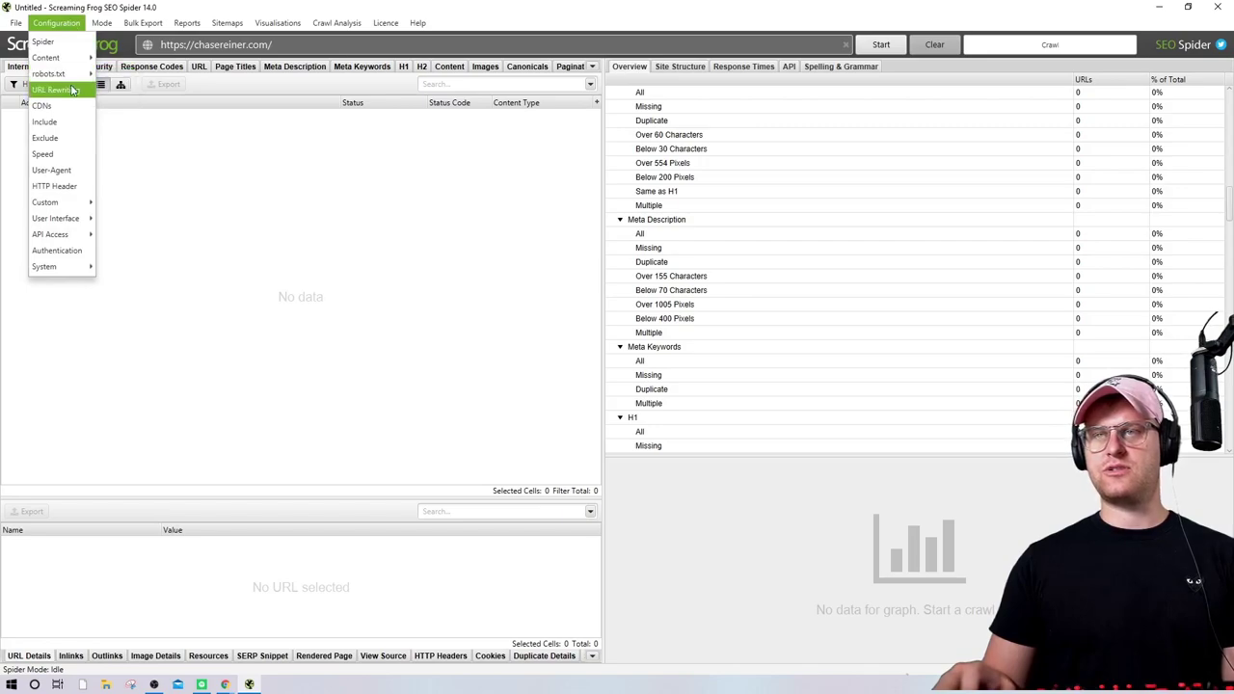
left_click(113, 77)
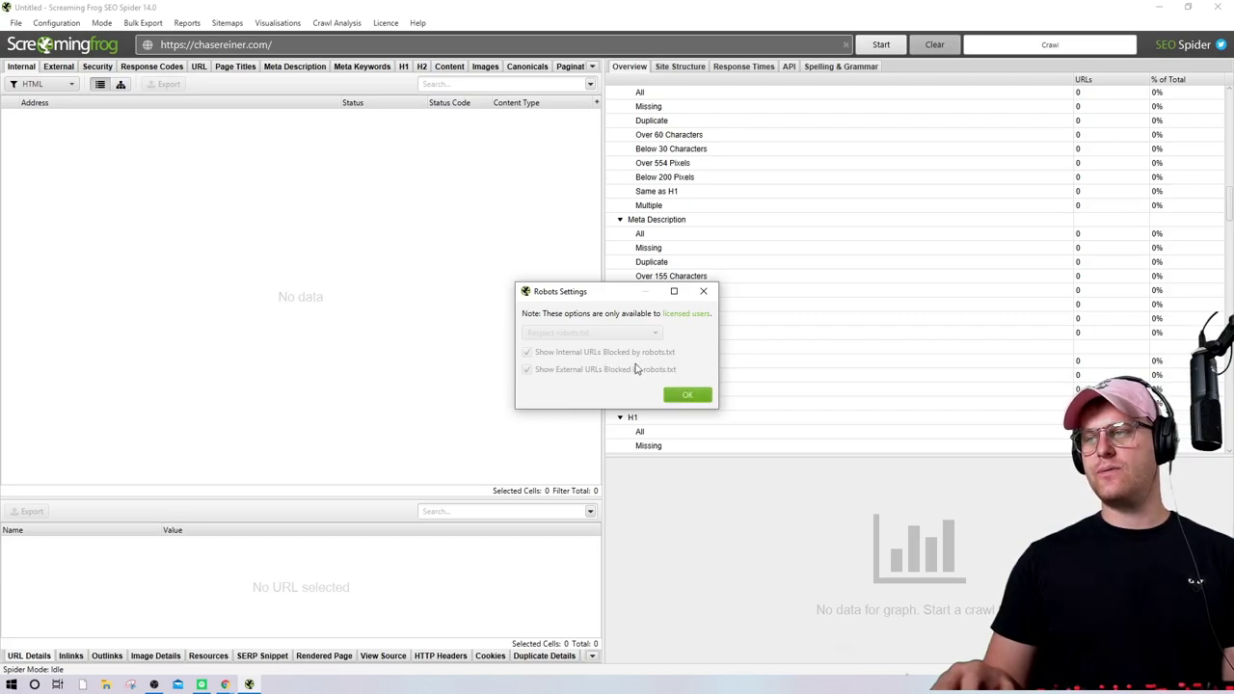
left_click(673, 397)
Open the CDNs settings, review the Config and Test options, and close them
left_click(68, 25)
double_click(68, 26)
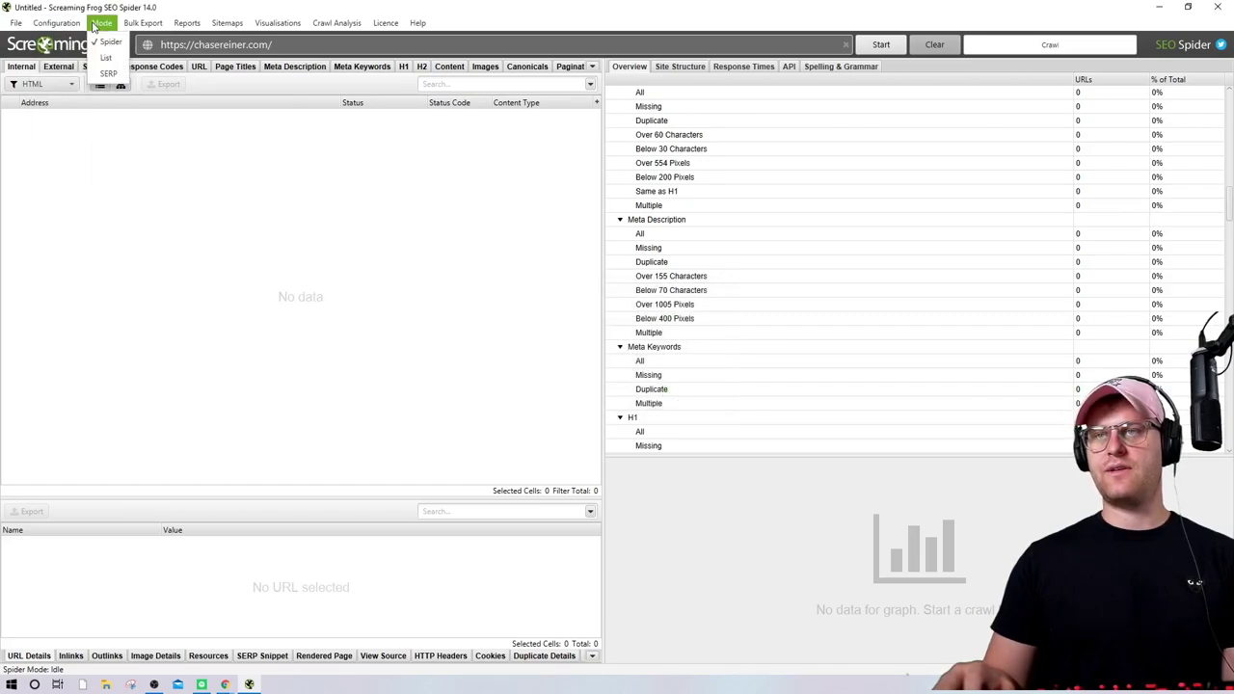
left_click(75, 110)
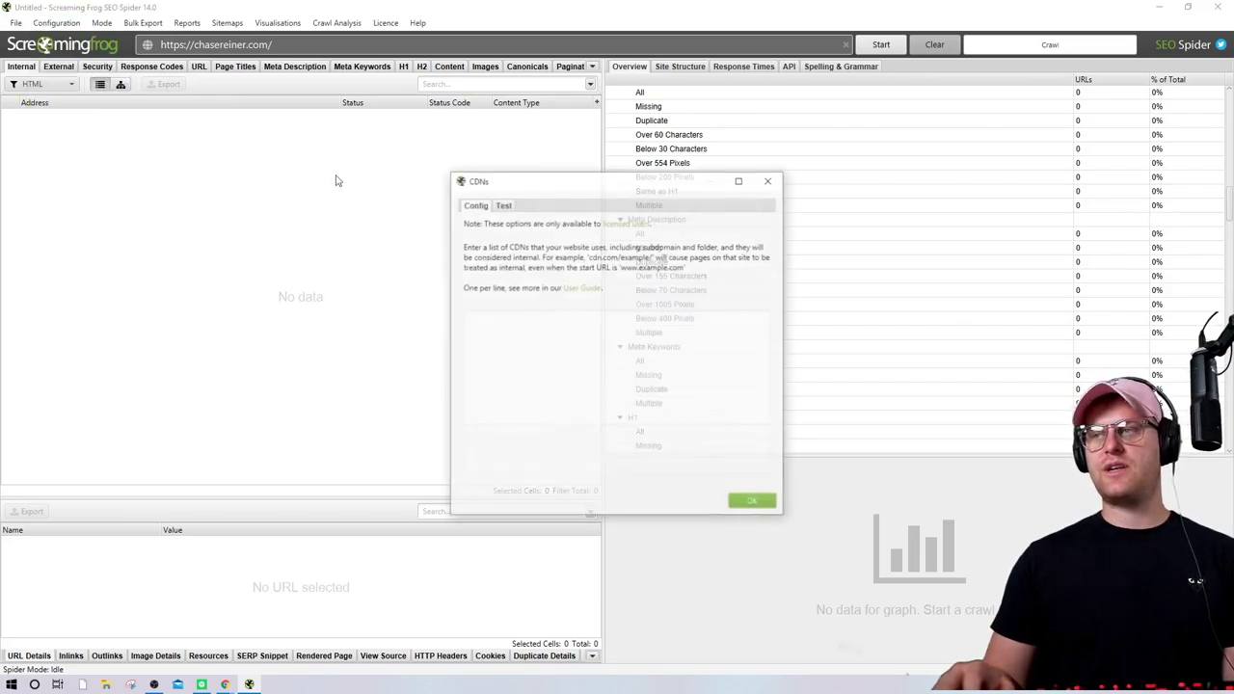
left_click(511, 209)
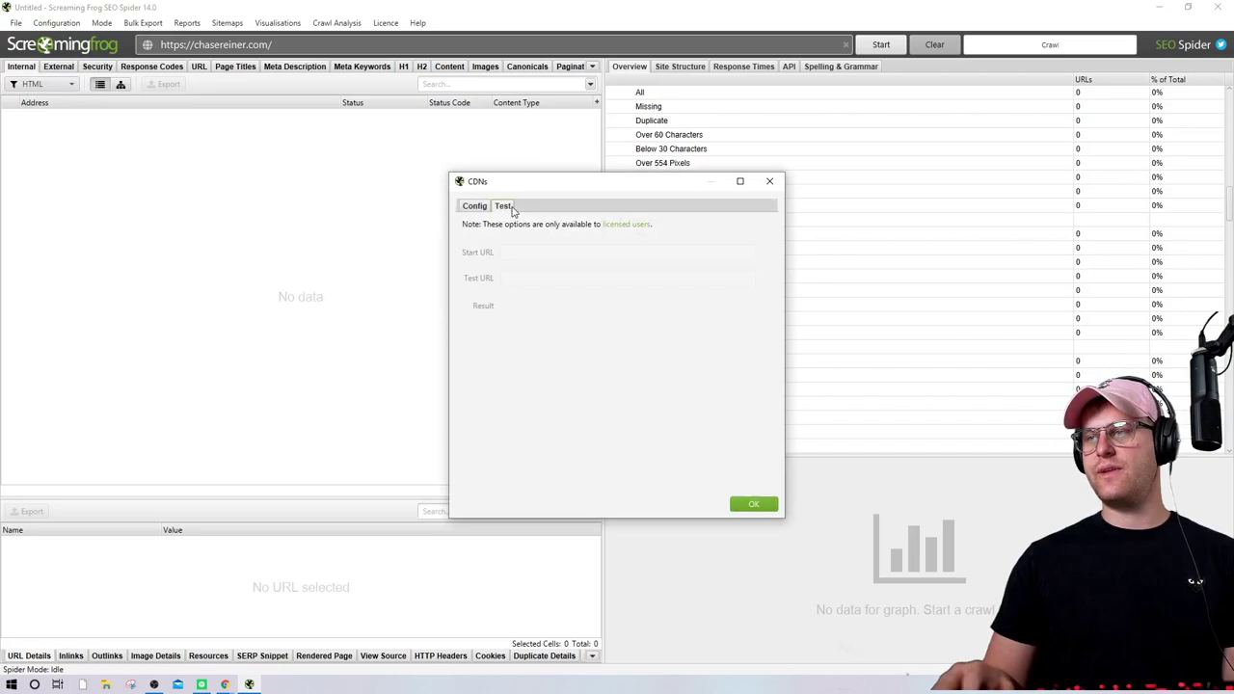
left_click(463, 206)
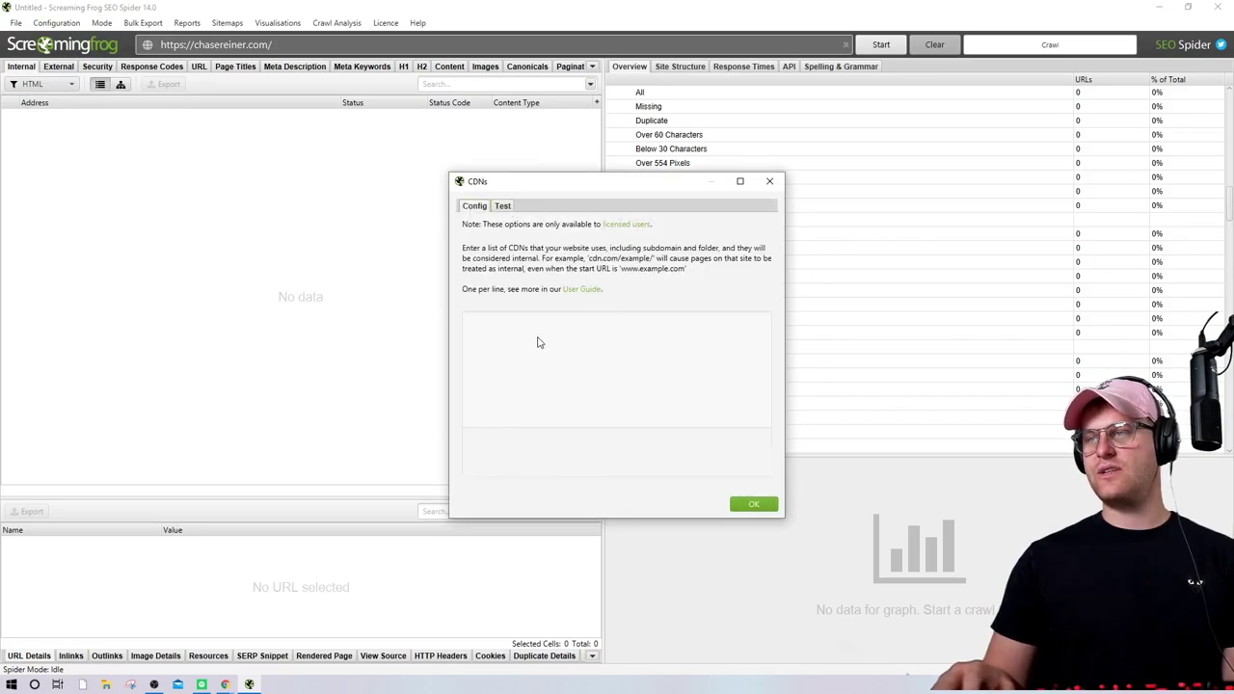
left_click(755, 505)
Open the Google Analytics API settings, review the account, date range, metrics, dimensions and general options, and close them
left_click(56, 23)
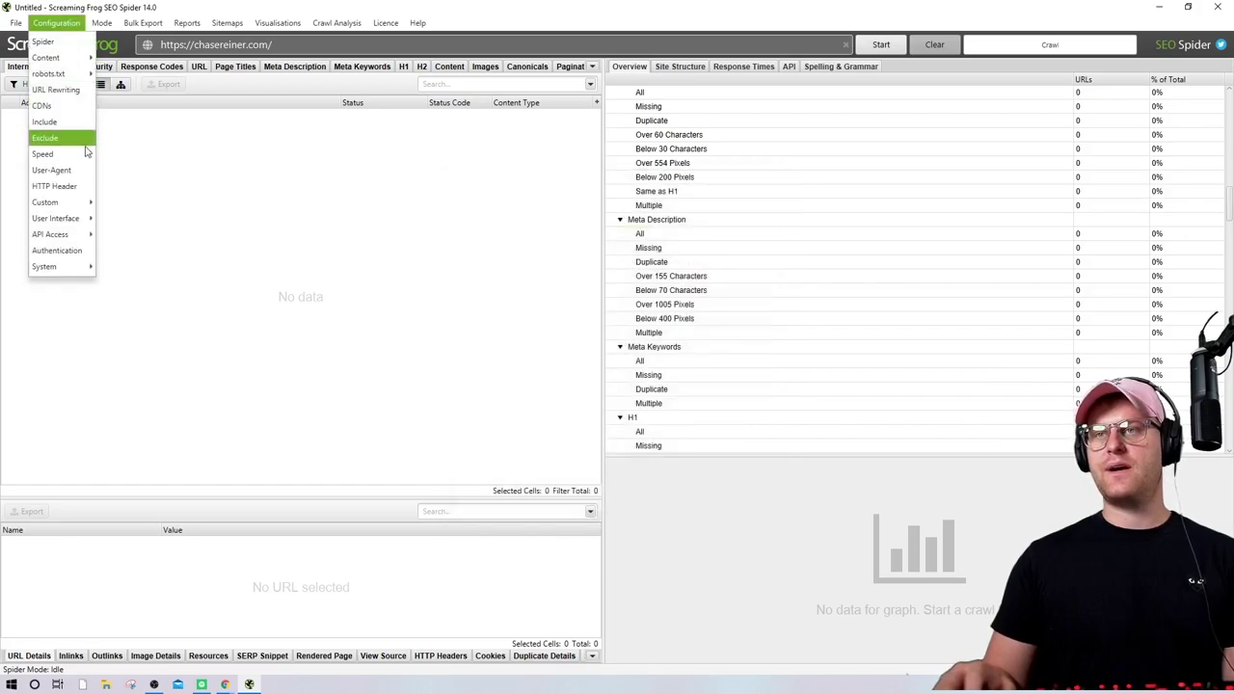
mouse_move(84, 210)
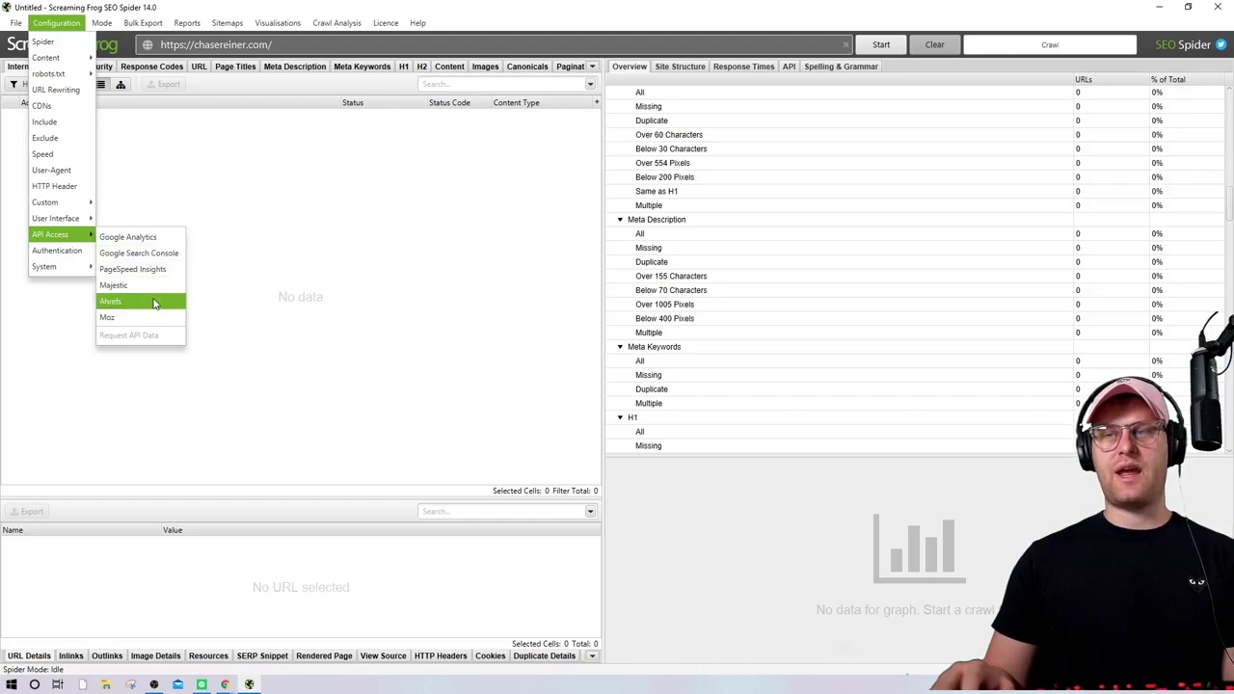
left_click(140, 239)
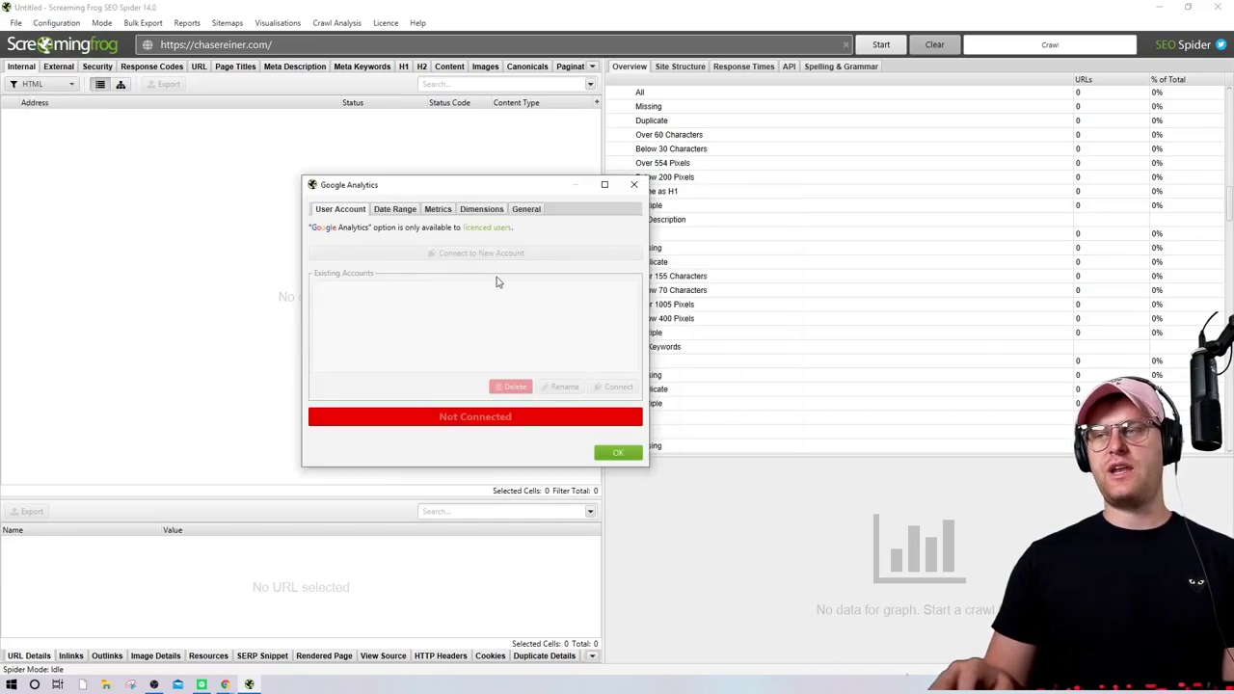
left_click(409, 210)
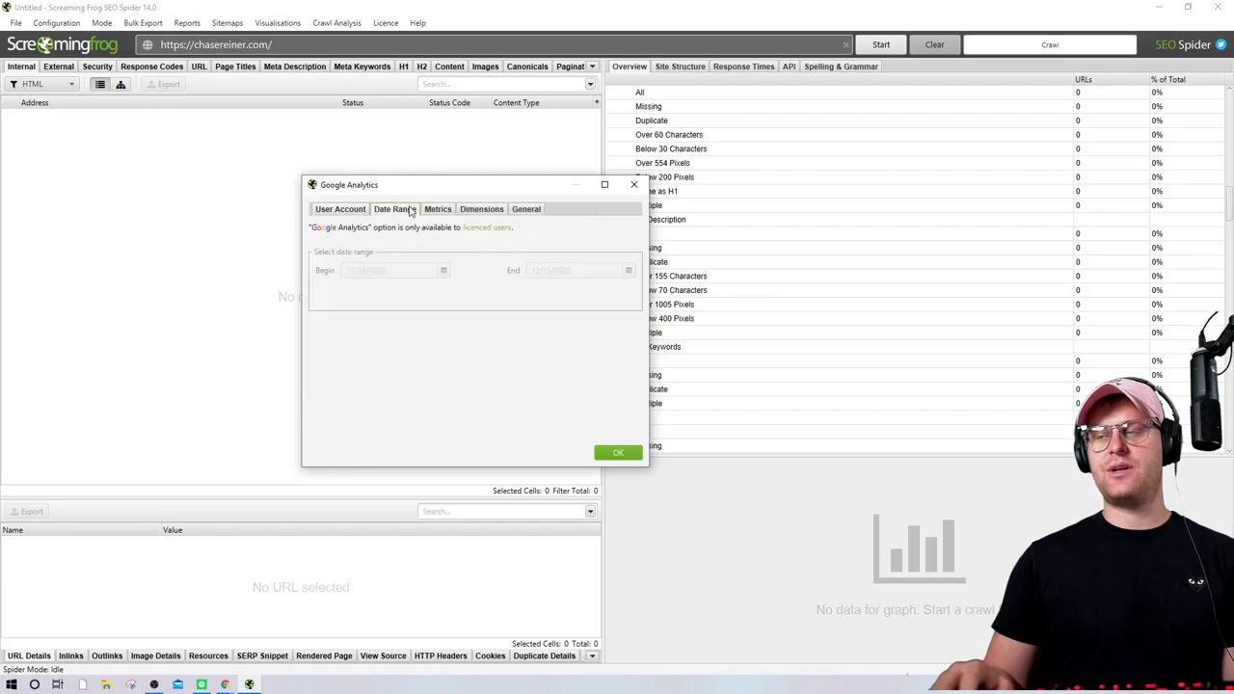
left_click(441, 211)
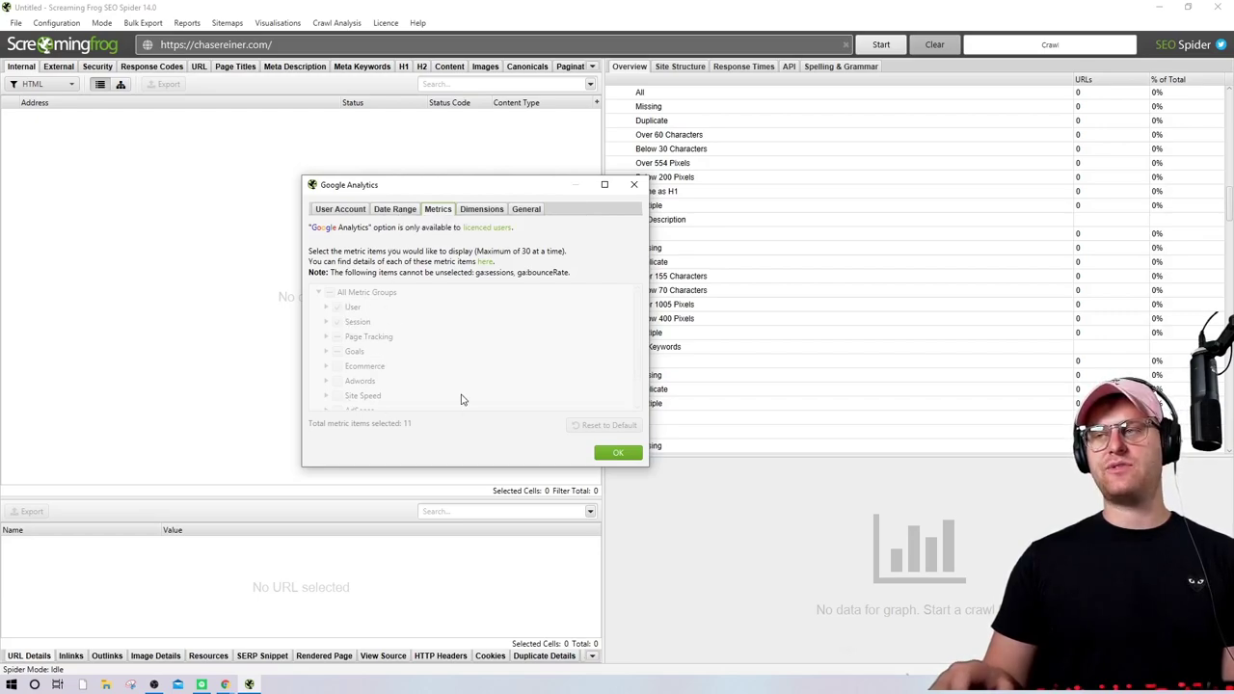
left_click(379, 213)
left_click(362, 214)
left_click(382, 216)
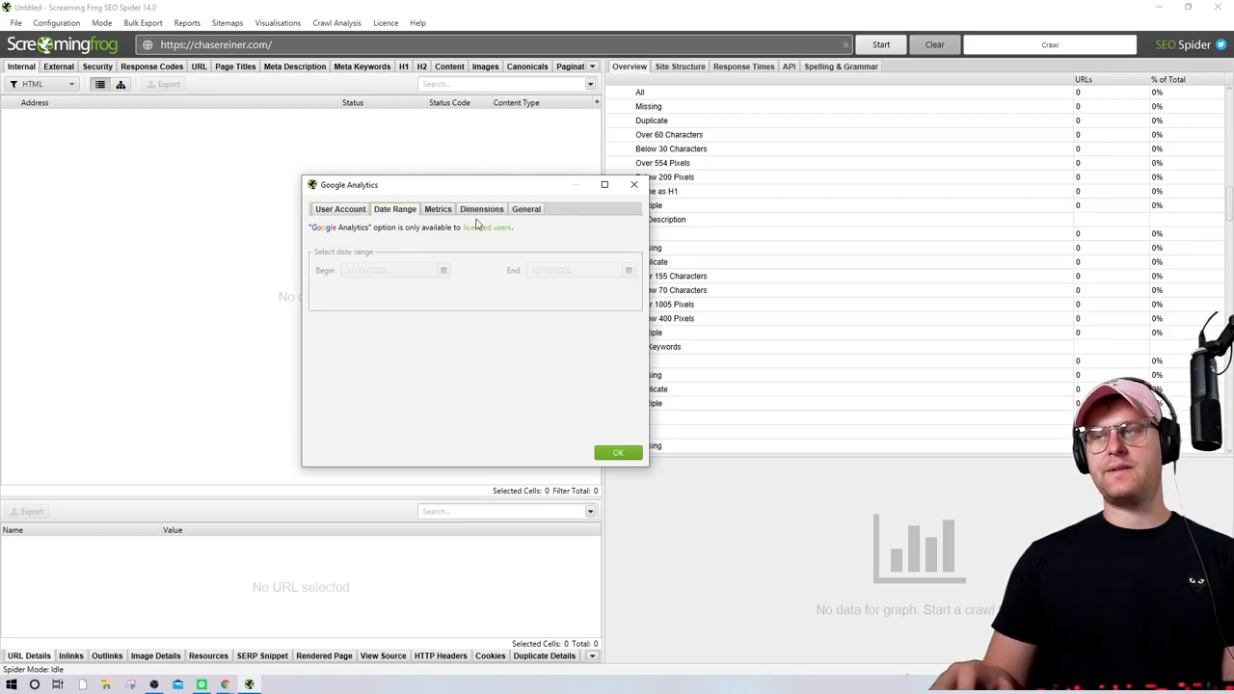
left_click(479, 218)
left_click(526, 216)
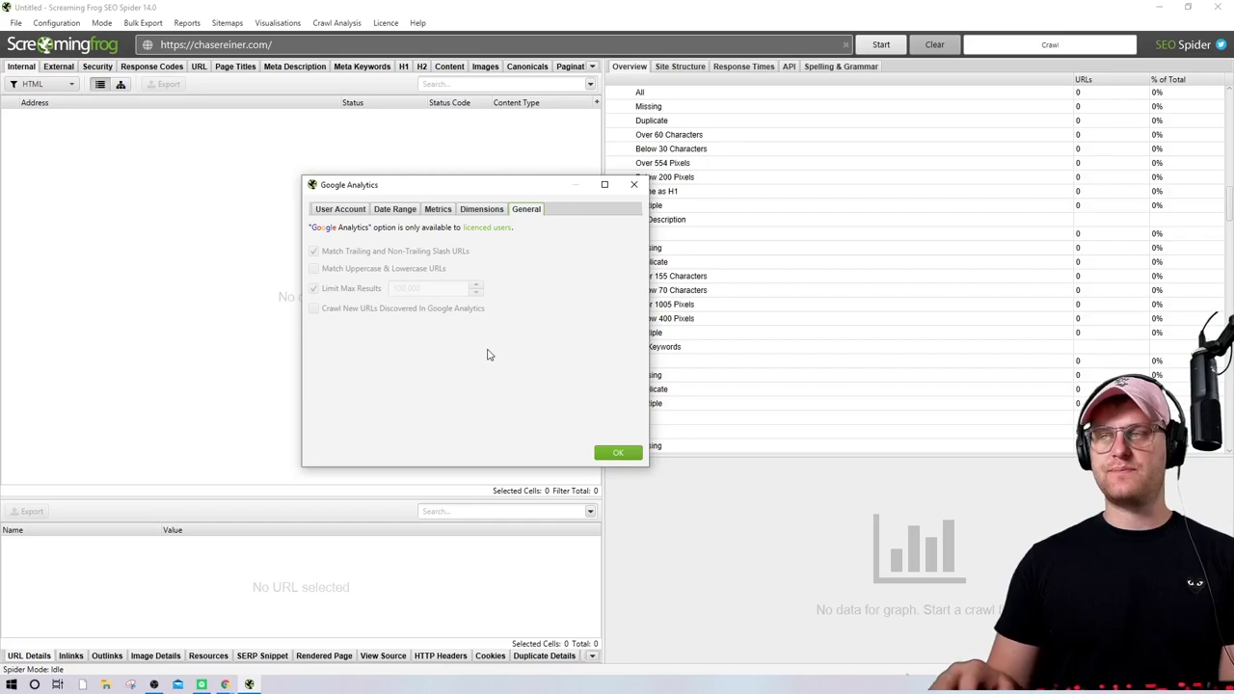
left_click(622, 453)
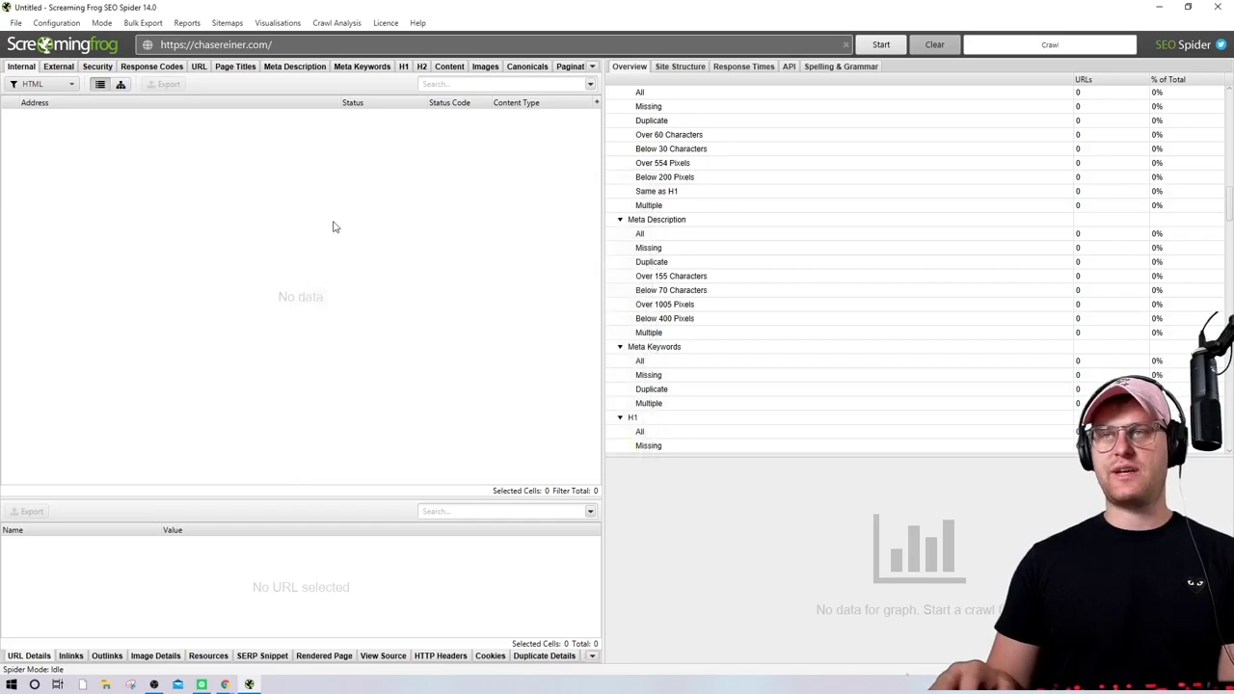
View the Google Search Console account connection settings, close them, and look over the other available API integrations
left_click(75, 20)
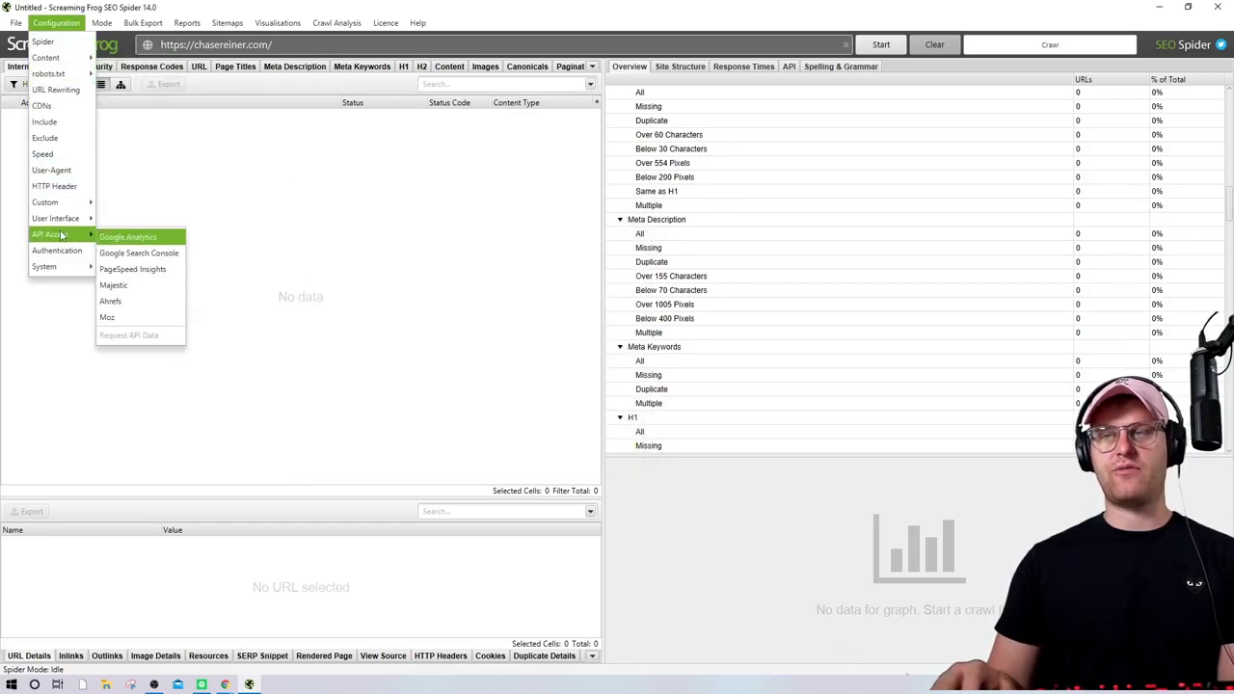
left_click(169, 252)
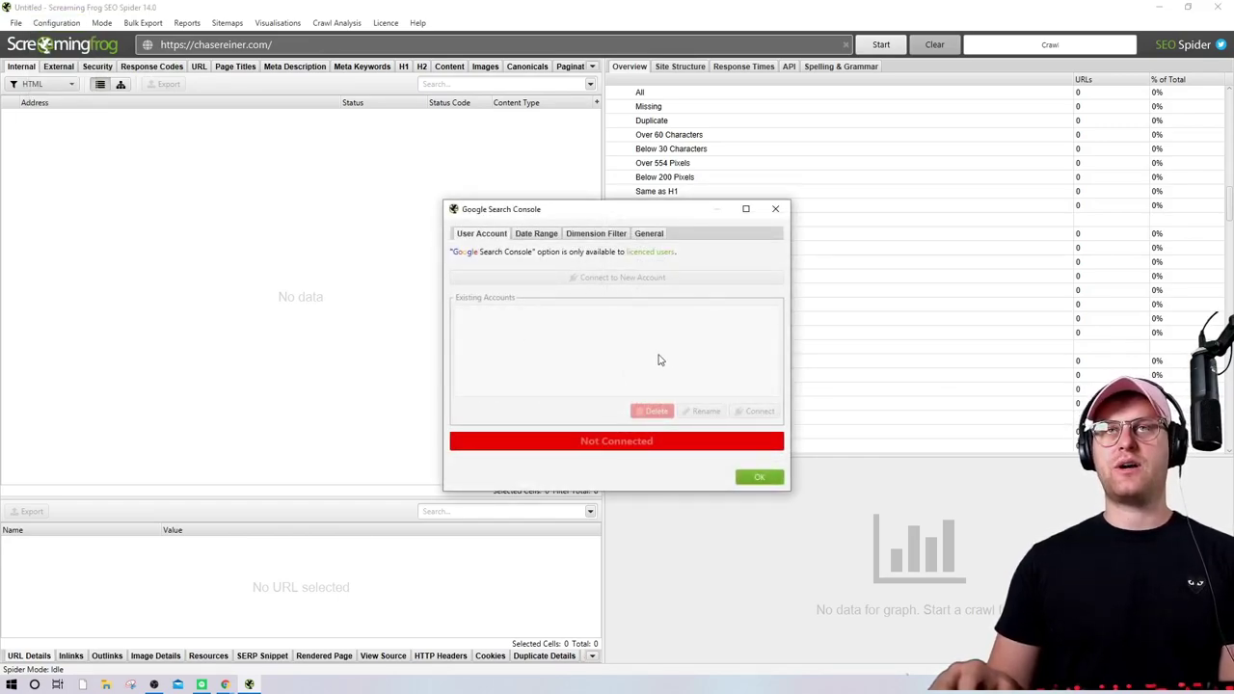
left_click(757, 476)
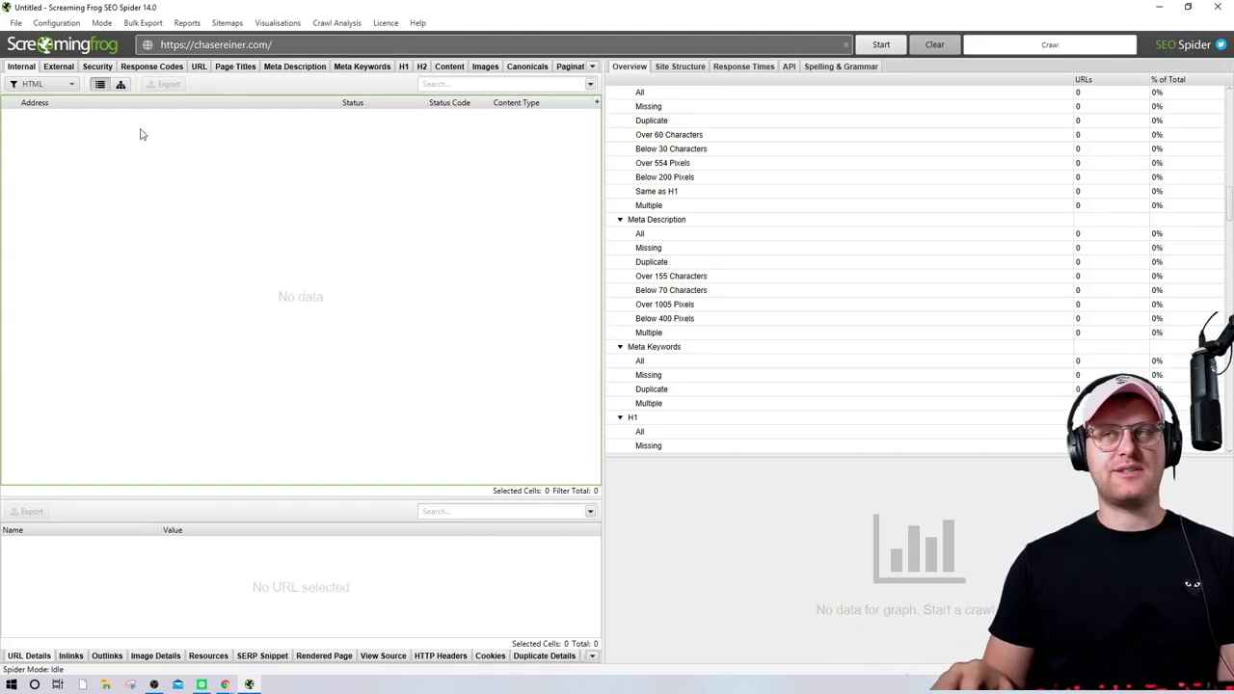
left_click(56, 22)
mouse_move(54, 221)
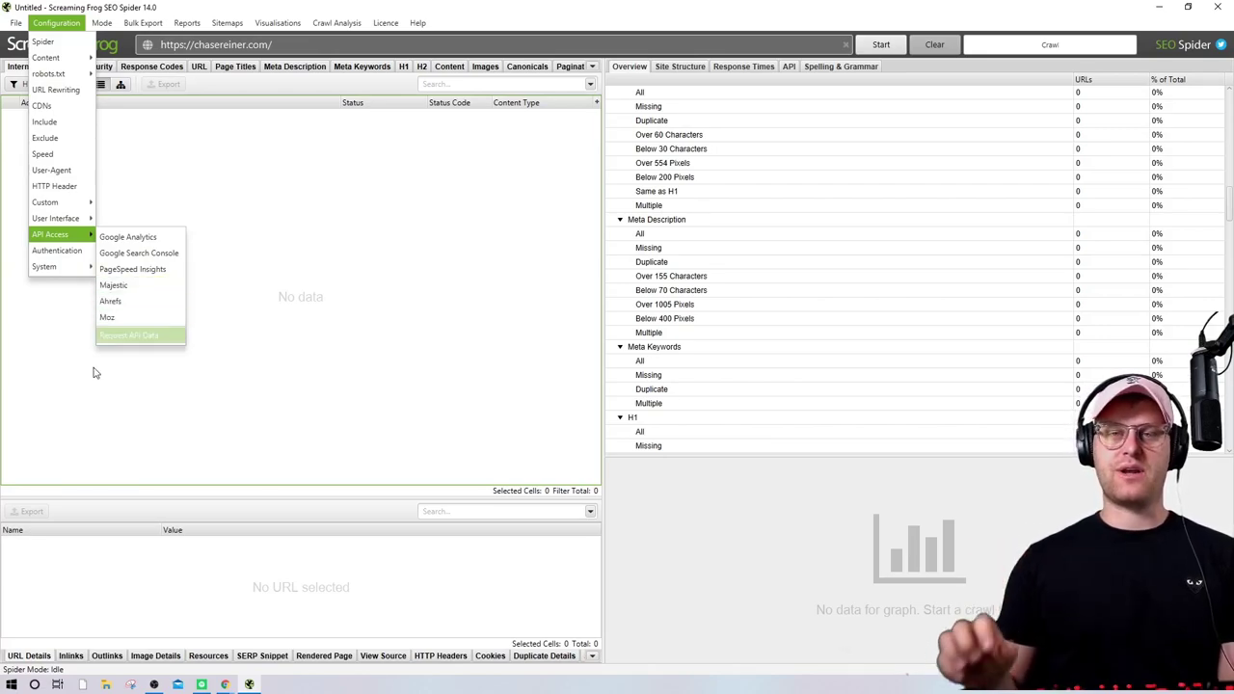
left_click(296, 261)
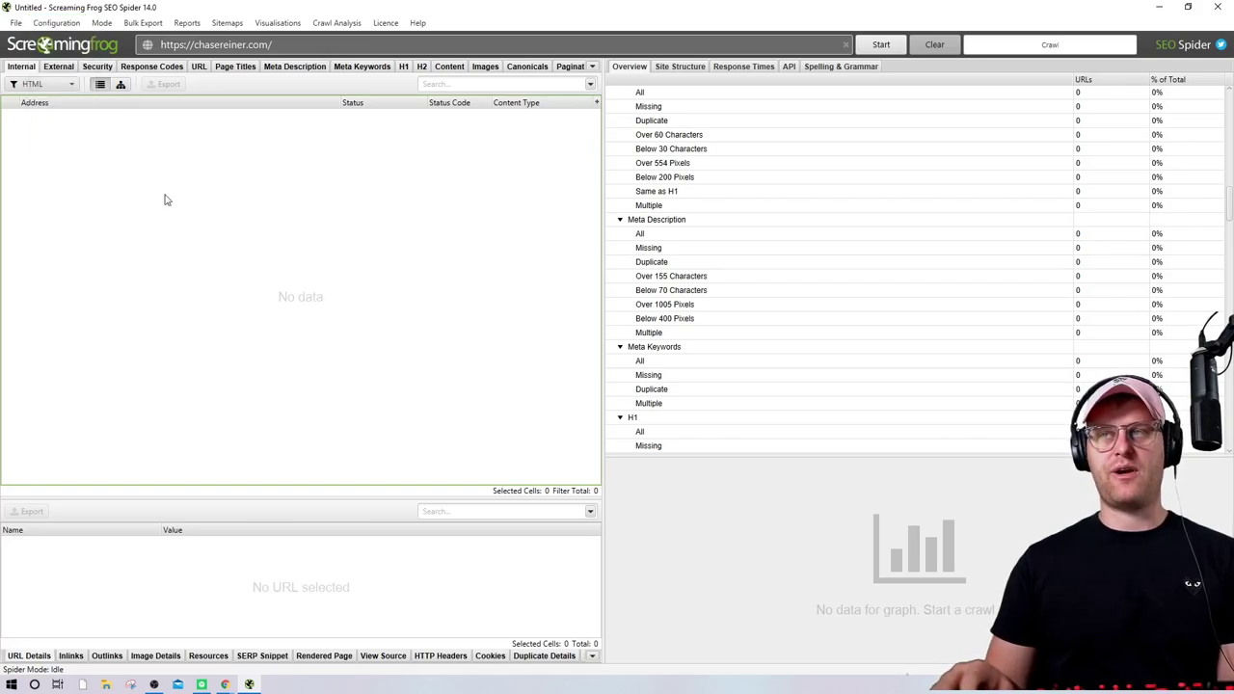
Switch the user interface theme to Dark
left_click(56, 22)
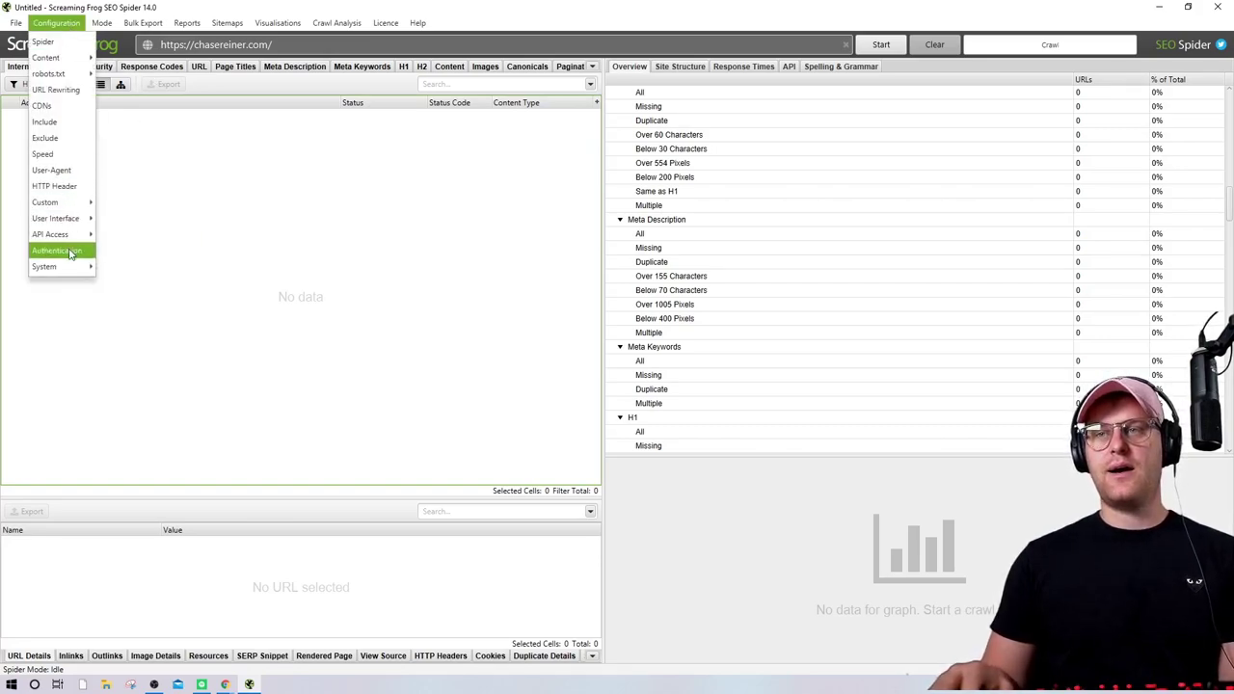
mouse_move(77, 272)
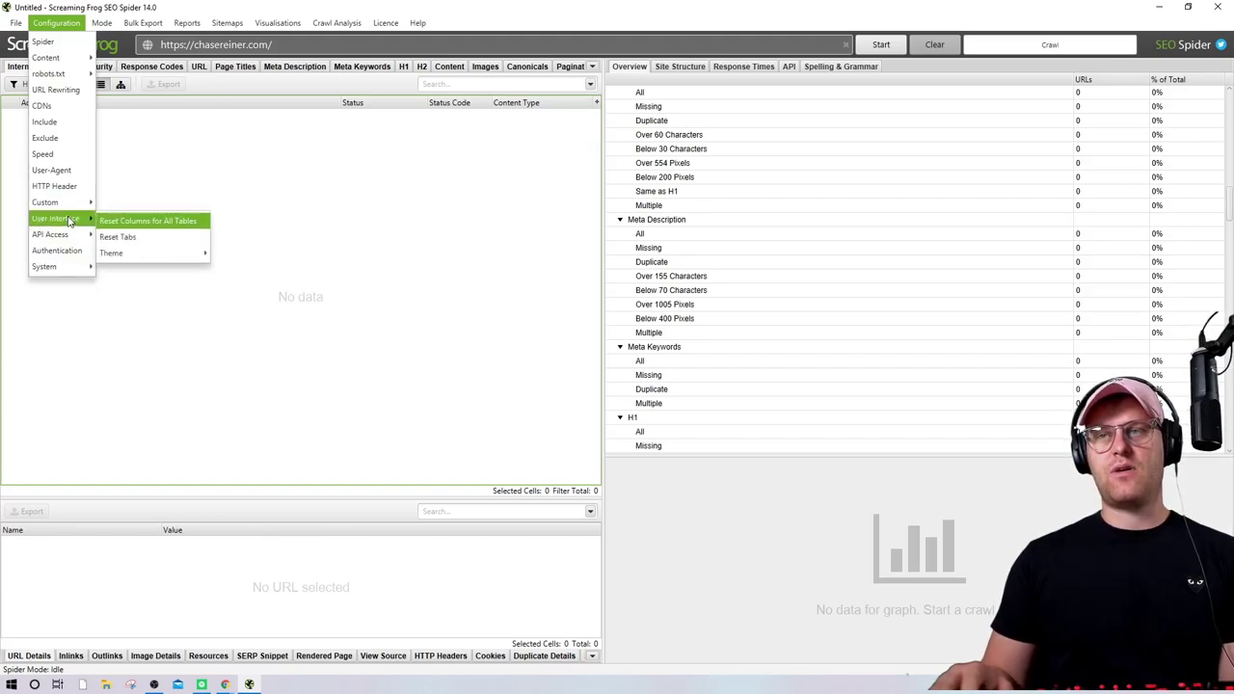
mouse_move(143, 256)
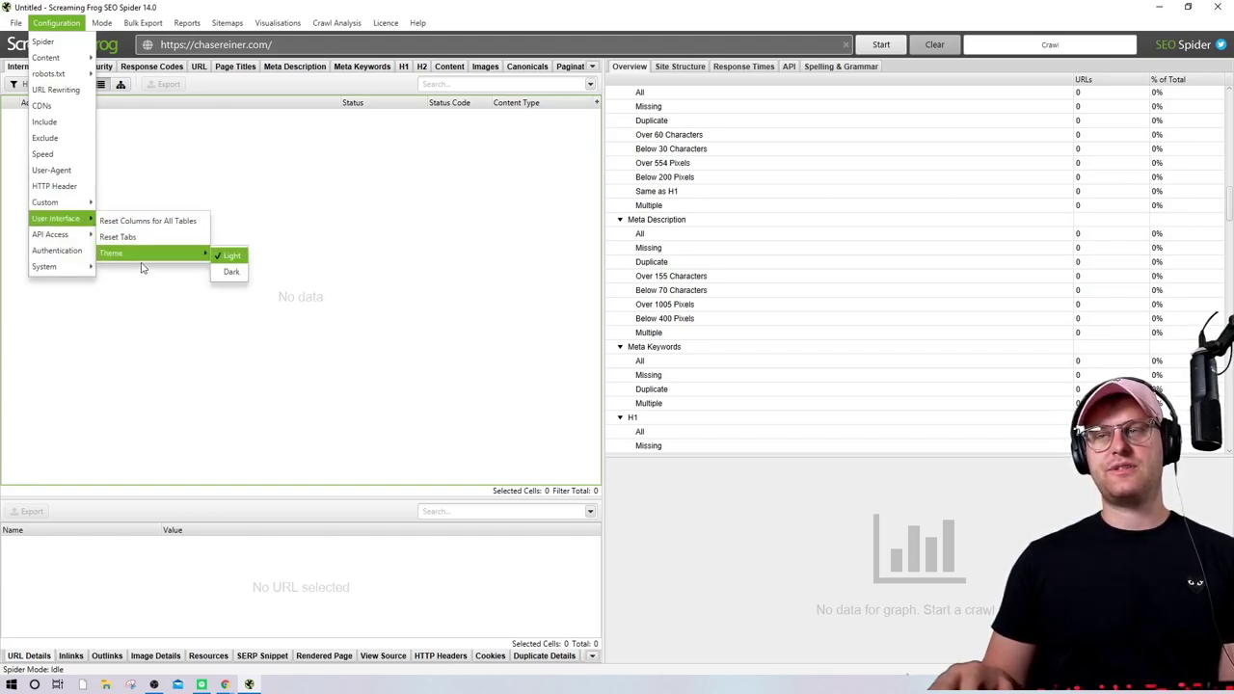
left_click(231, 271)
Rearrange the results table columns so that Content Type comes before Status Code
left_click(56, 22)
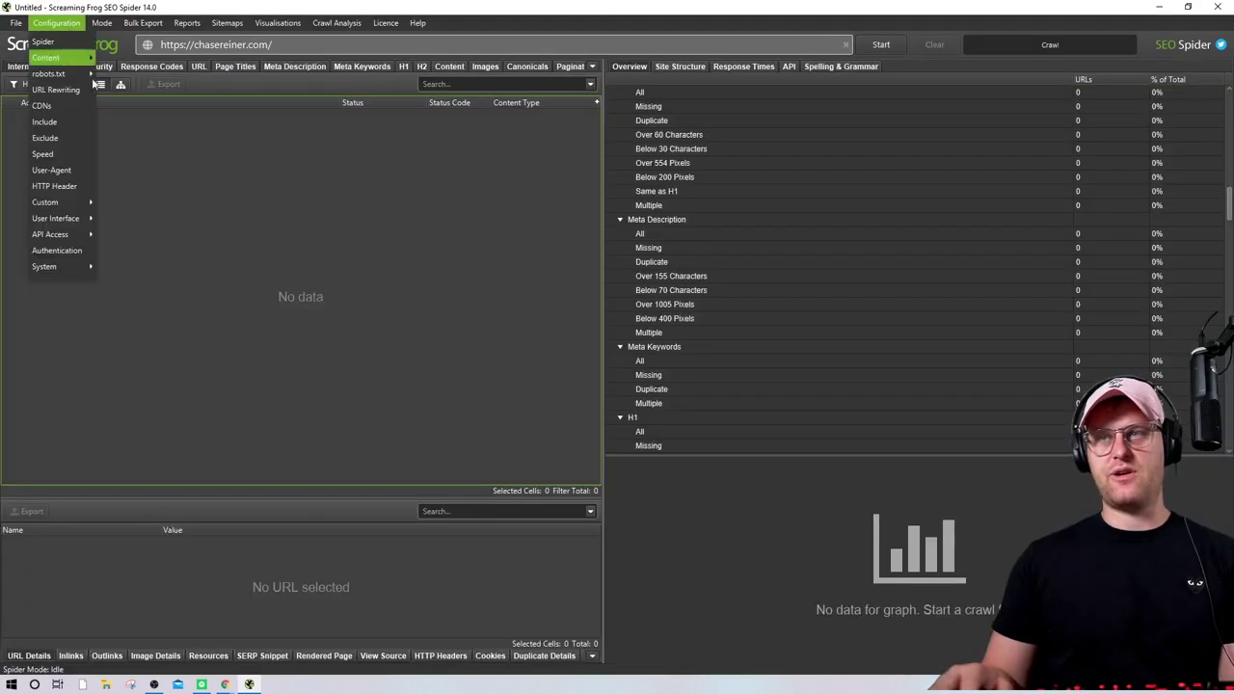
mouse_move(81, 206)
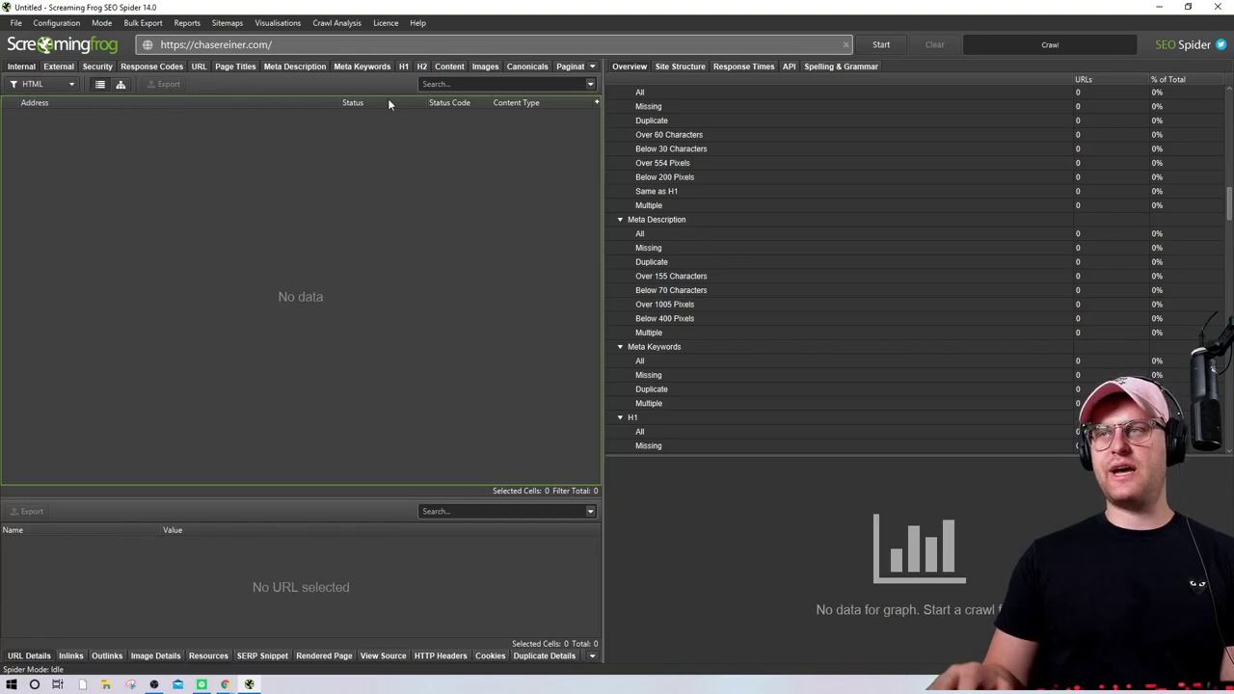
left_click_drag(454, 105, 381, 101)
left_click_drag(501, 101, 540, 109)
left_click_drag(480, 102, 369, 127)
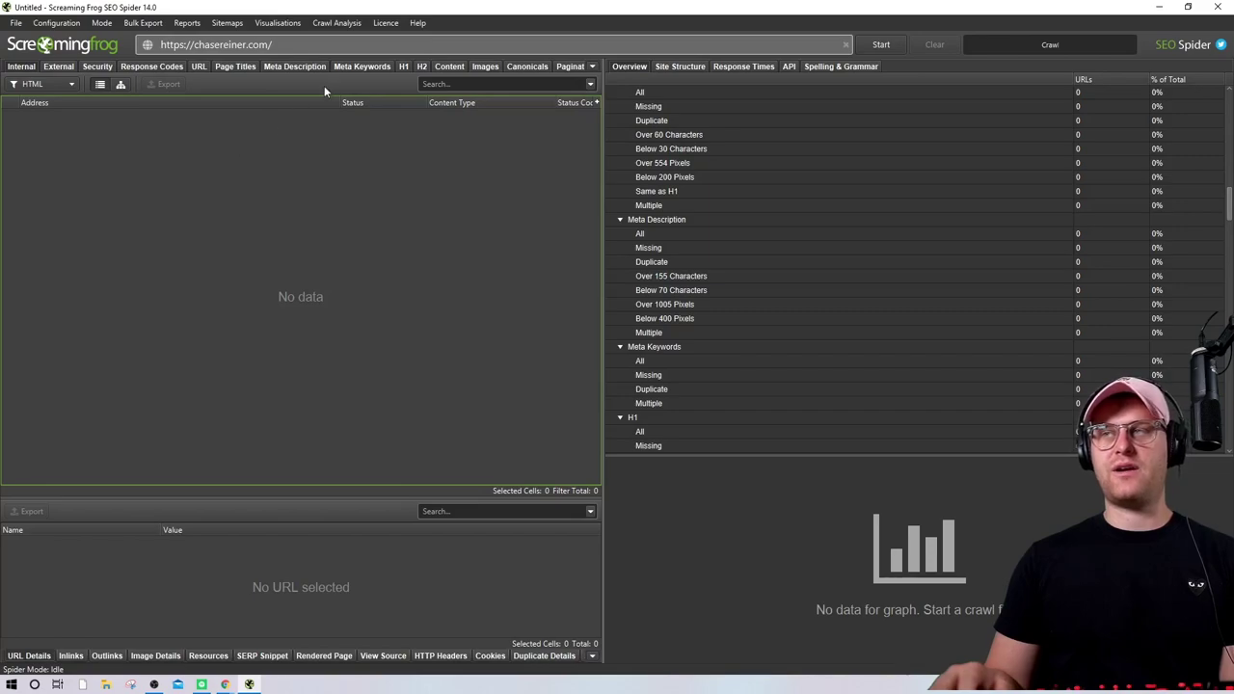
left_click(80, 27)
left_click(234, 206)
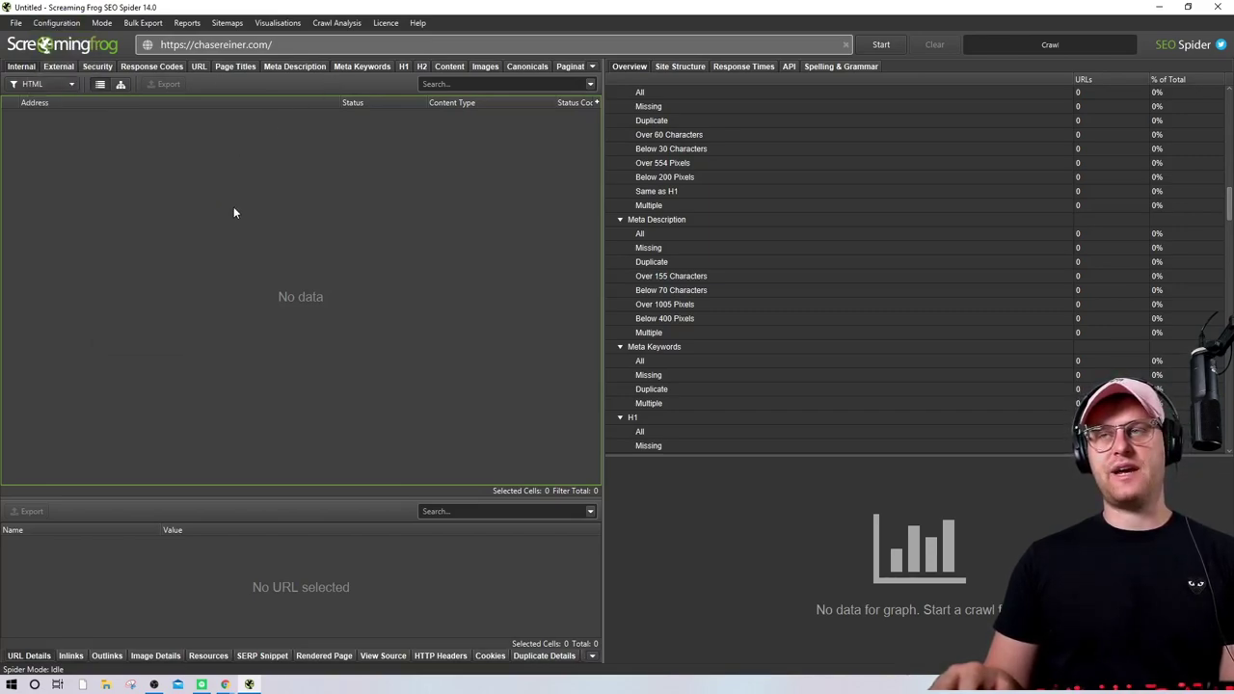
left_click(47, 23)
mouse_move(64, 234)
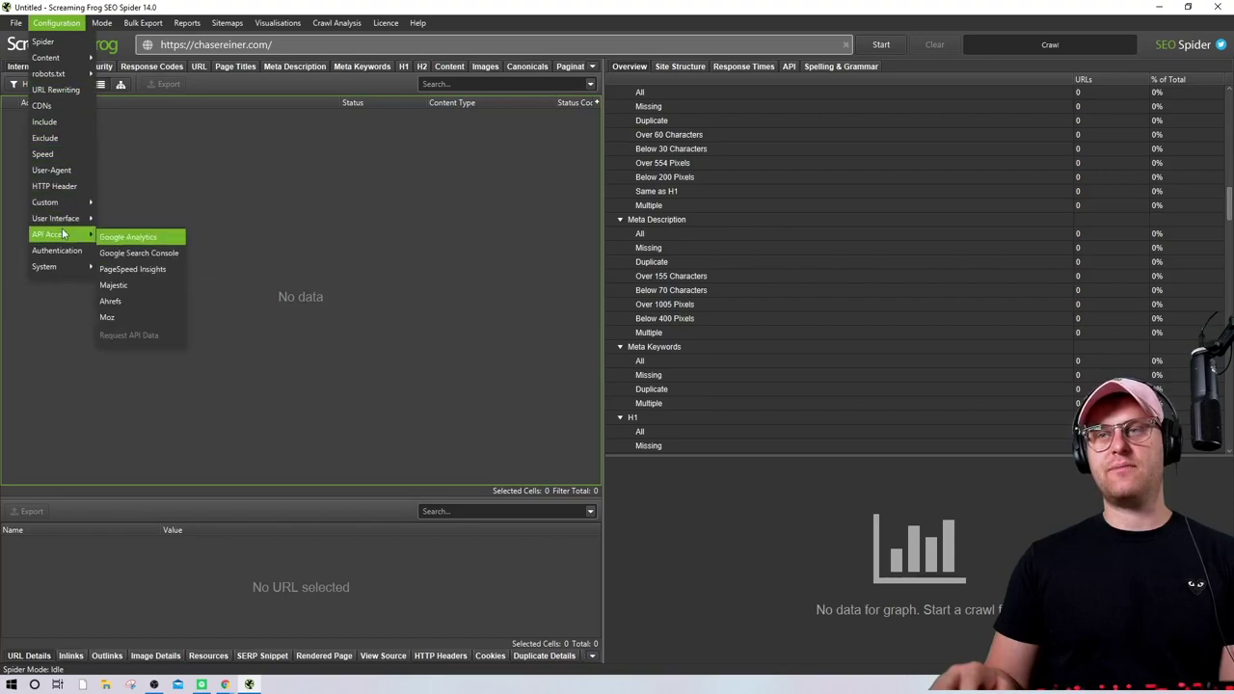
left_click(232, 170)
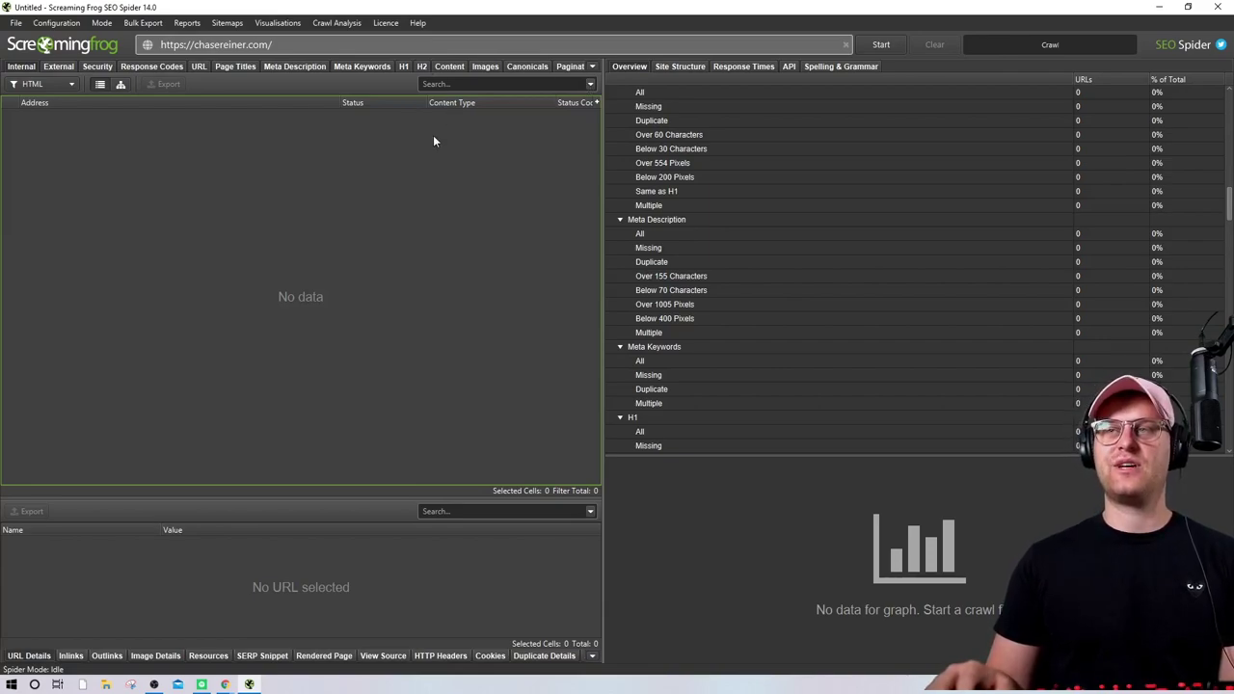
Preview the List and SERP crawl modes, and return to Spider mode
left_click(93, 25)
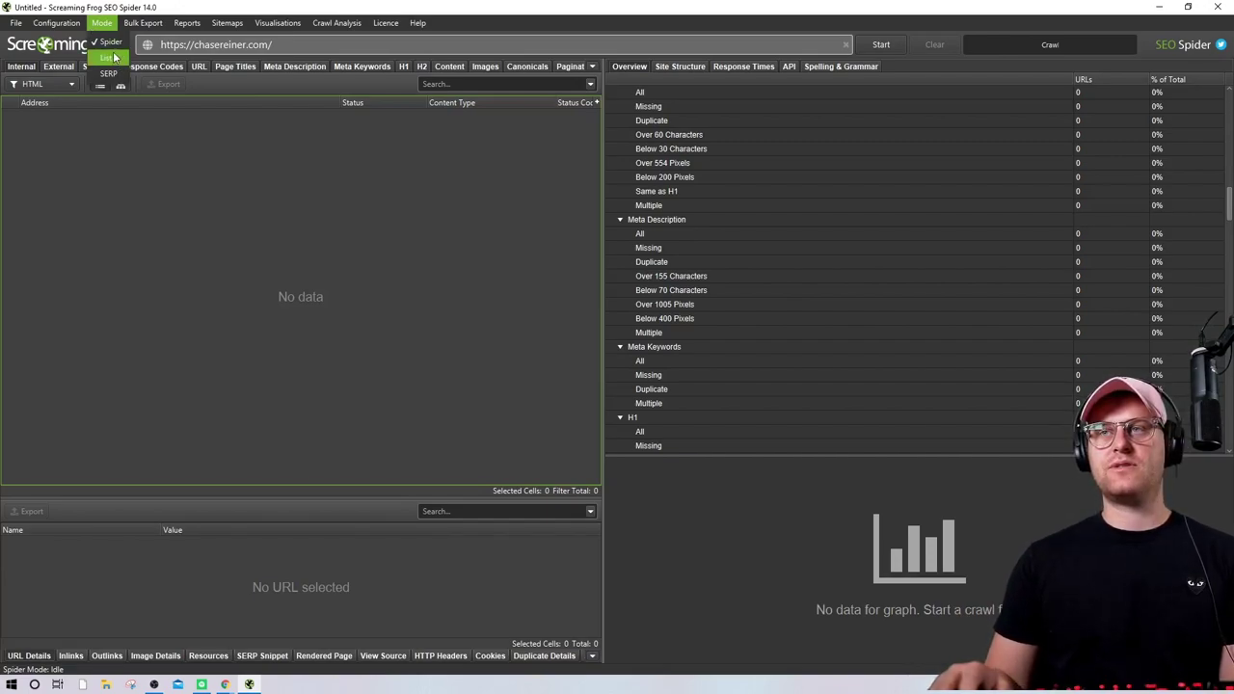
left_click(120, 43)
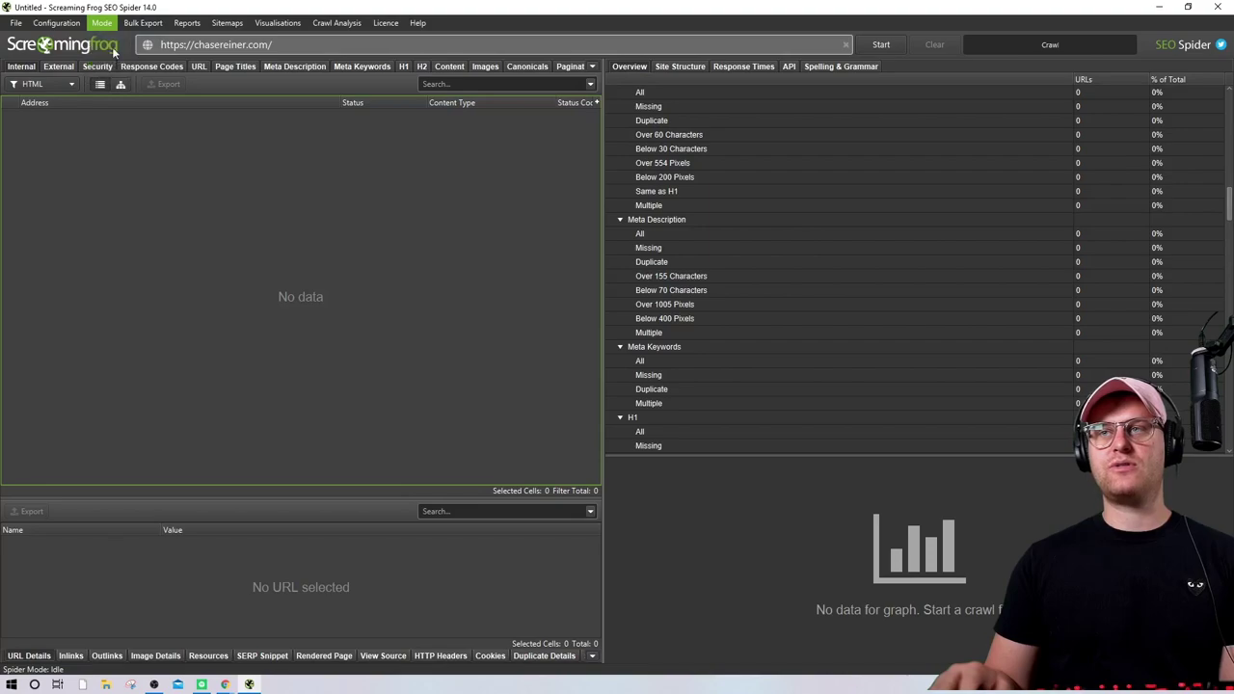
left_click(108, 24)
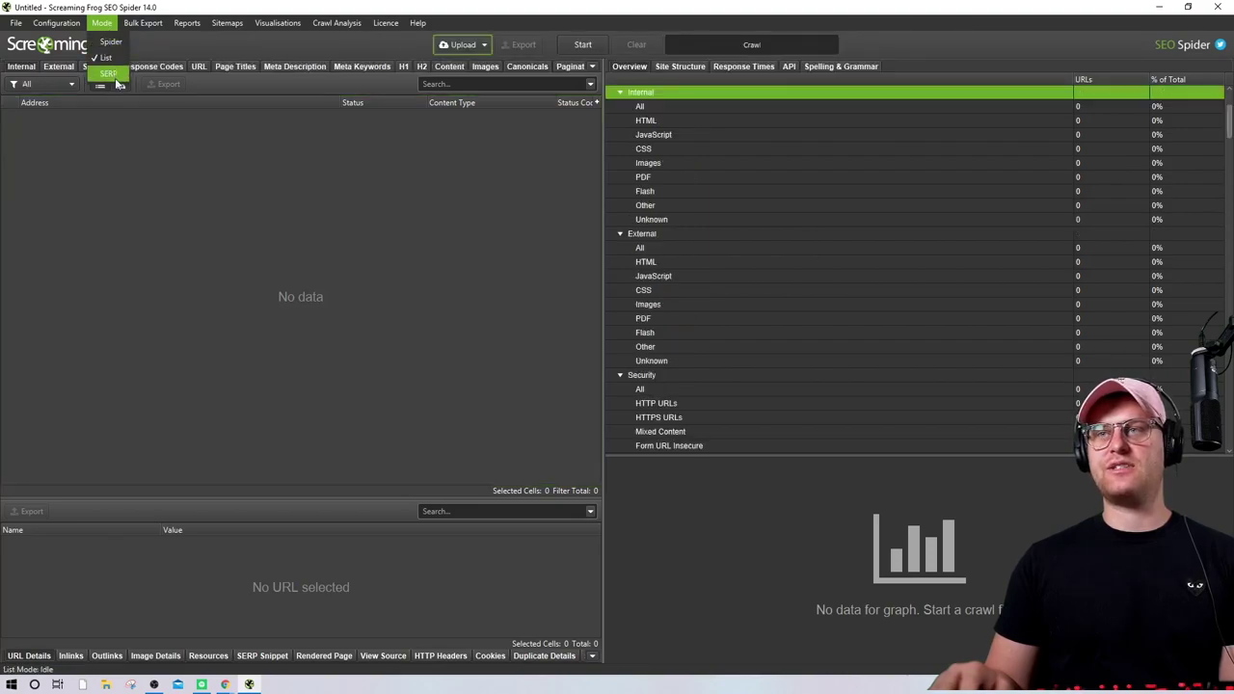
left_click(113, 76)
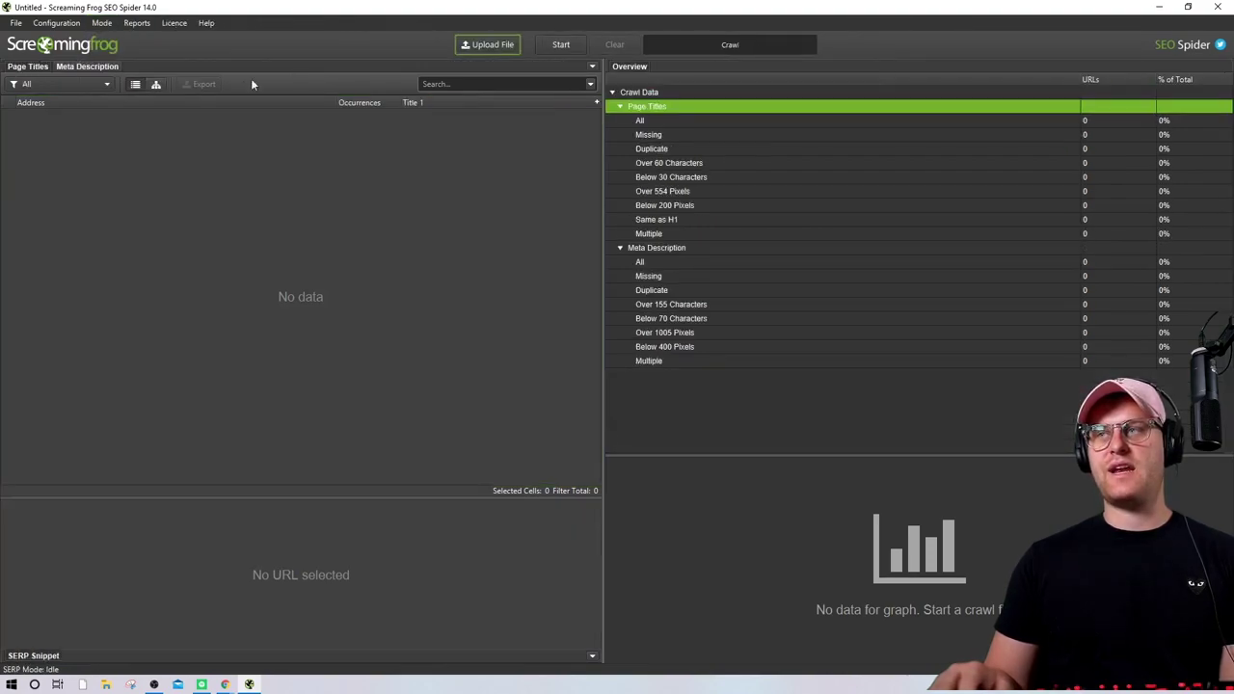
left_click(101, 22)
left_click(106, 60)
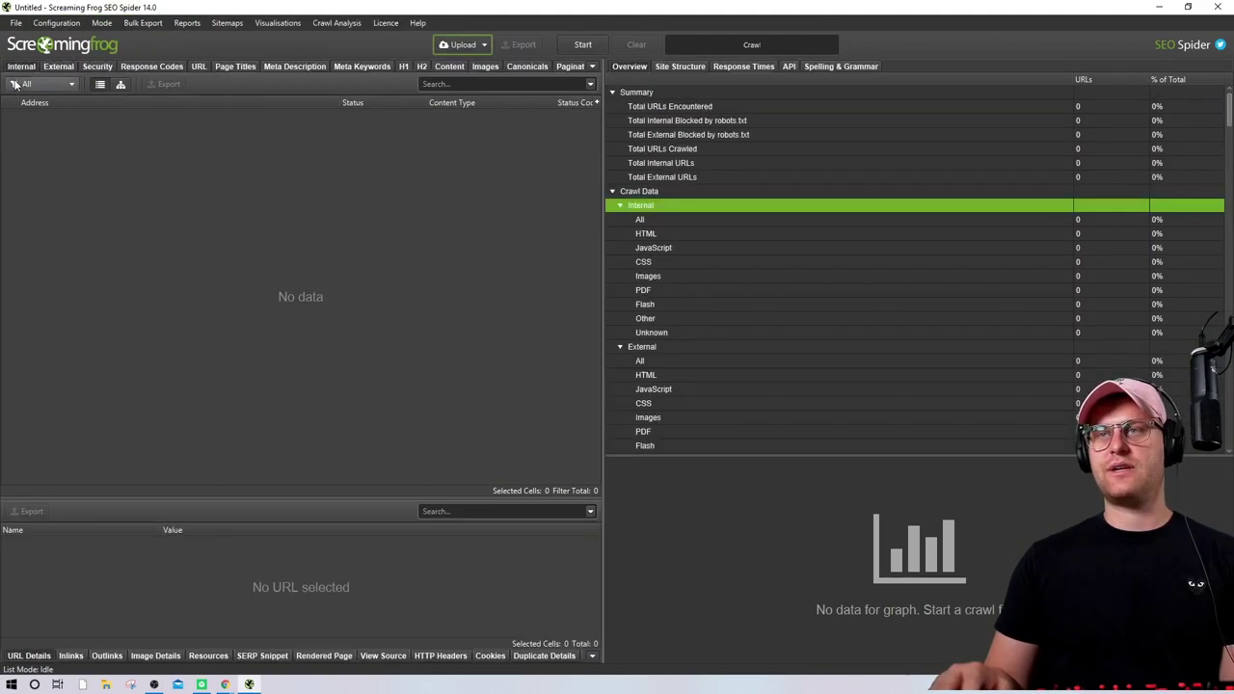
left_click(101, 22)
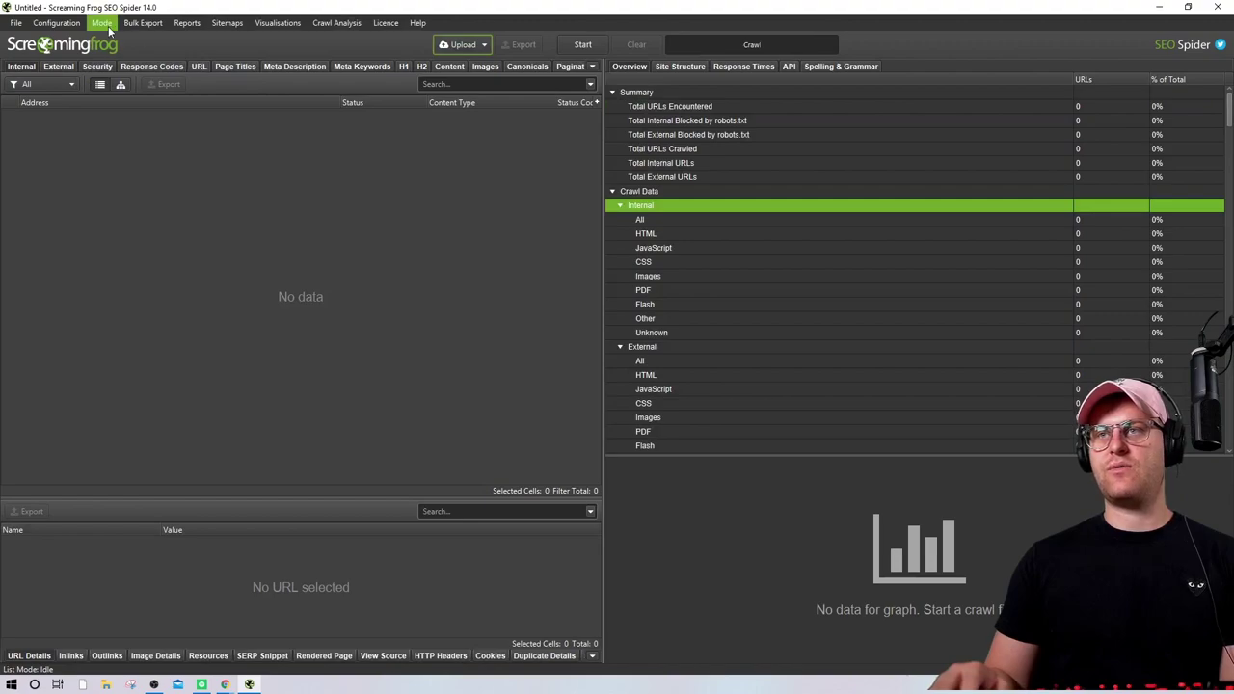
left_click(108, 45)
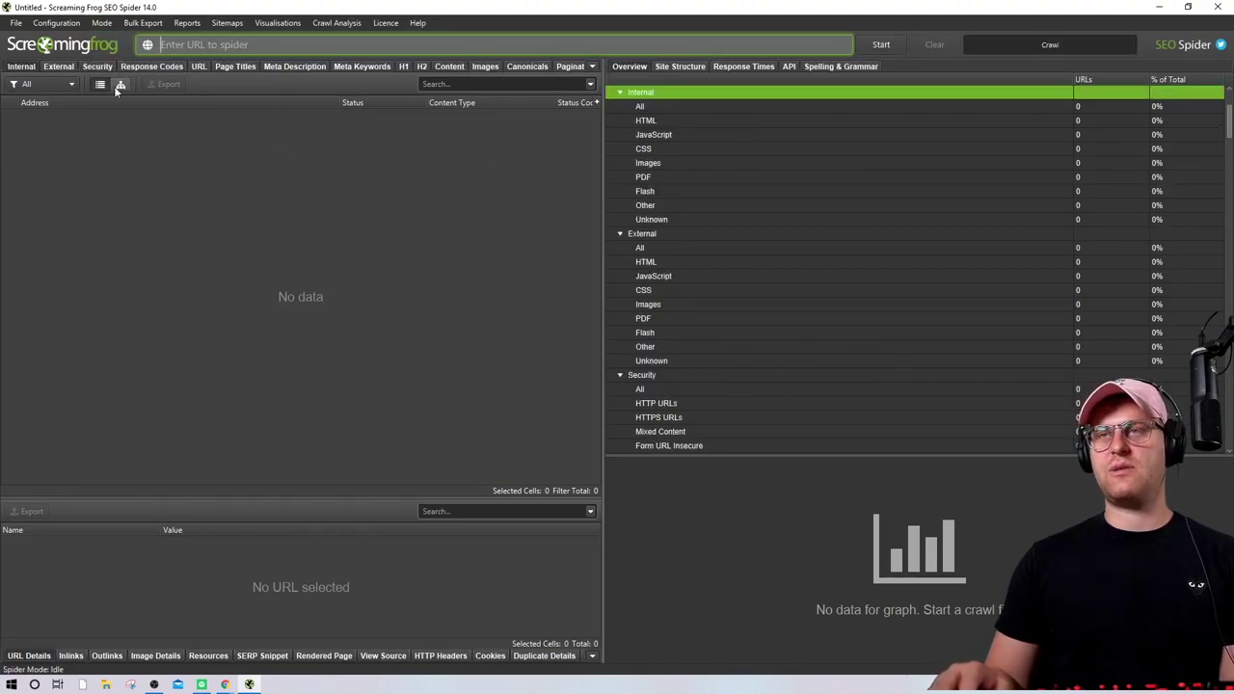
Look through the bulk export categories, including the Content exports, and close the list
left_click(143, 22)
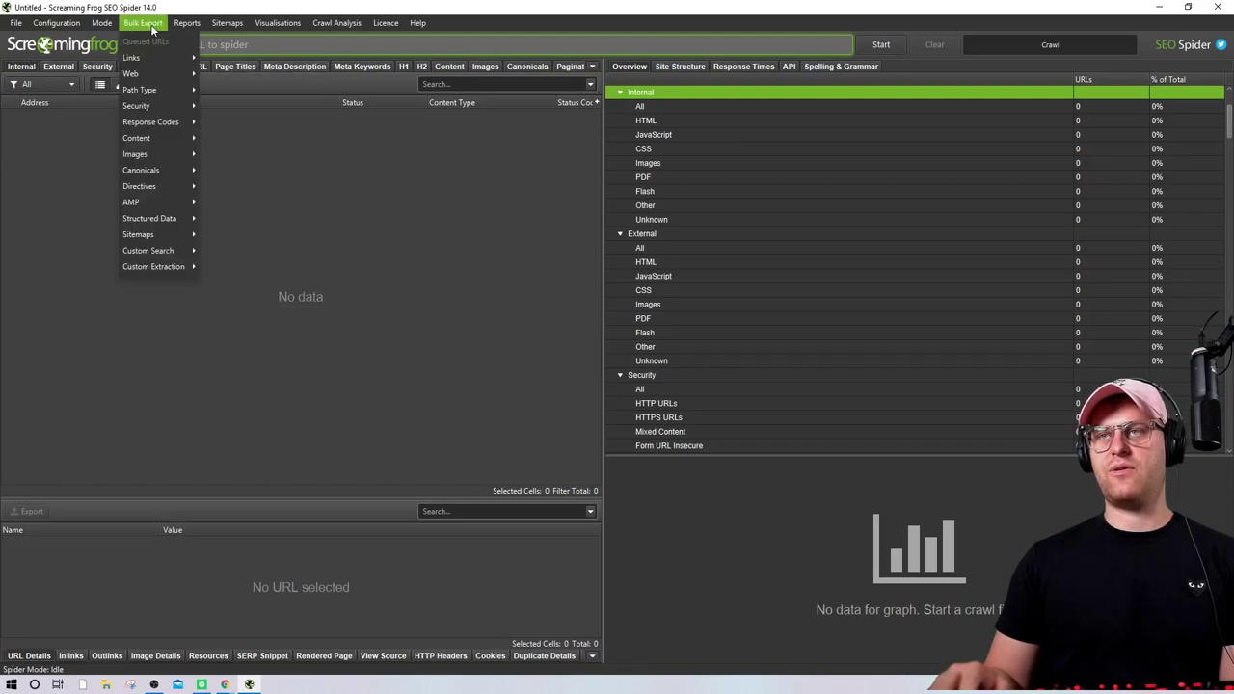
left_click(142, 22)
left_click(143, 22)
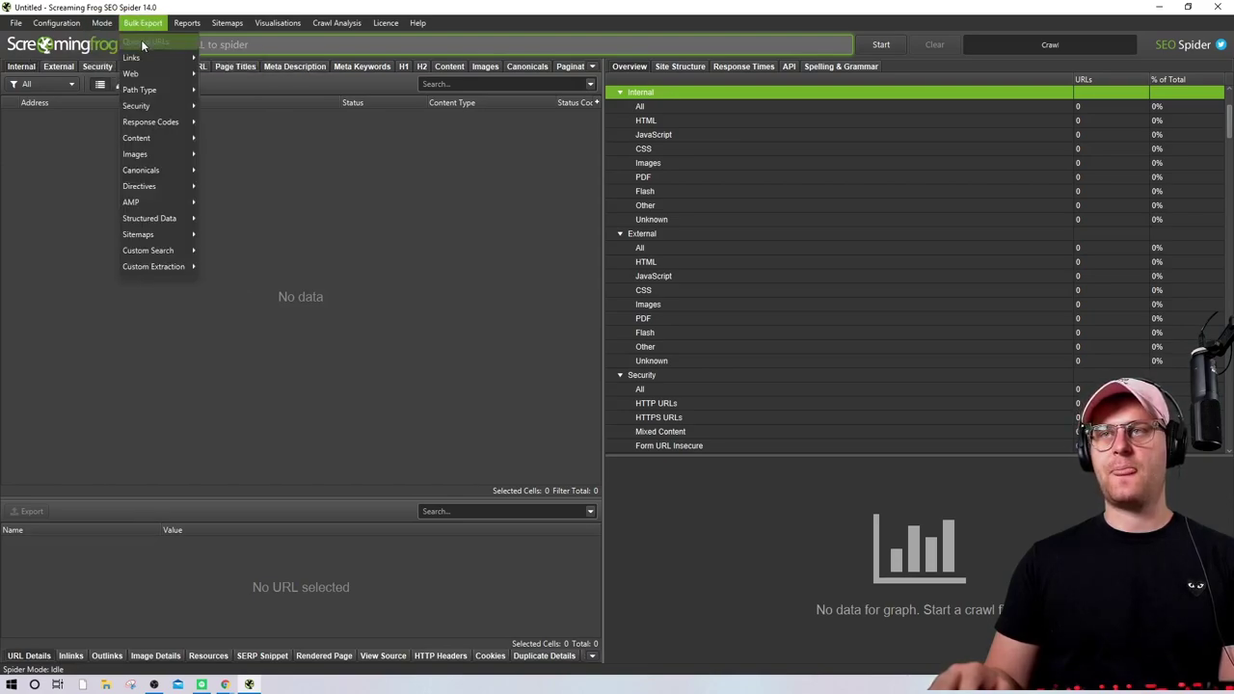
mouse_move(156, 95)
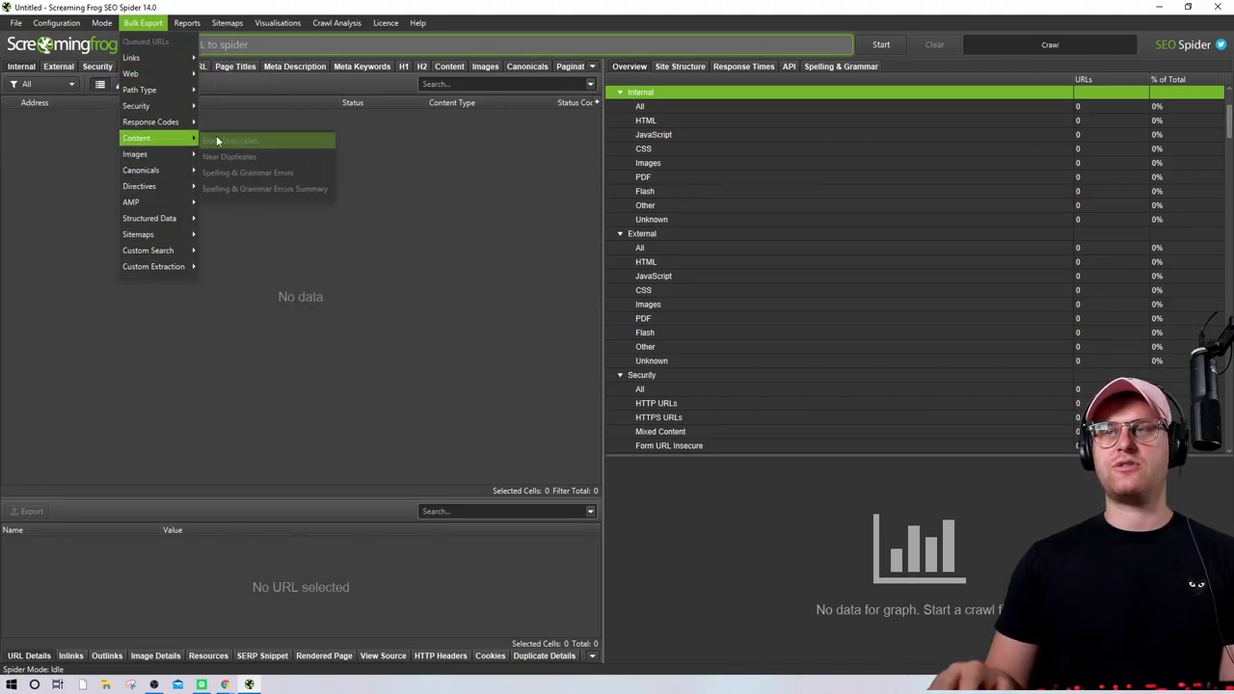
mouse_move(150, 218)
left_click(79, 238)
Look over the available report types, including the Canonicals reports, and revisit the Images bulk exports
left_click(187, 23)
mouse_move(204, 60)
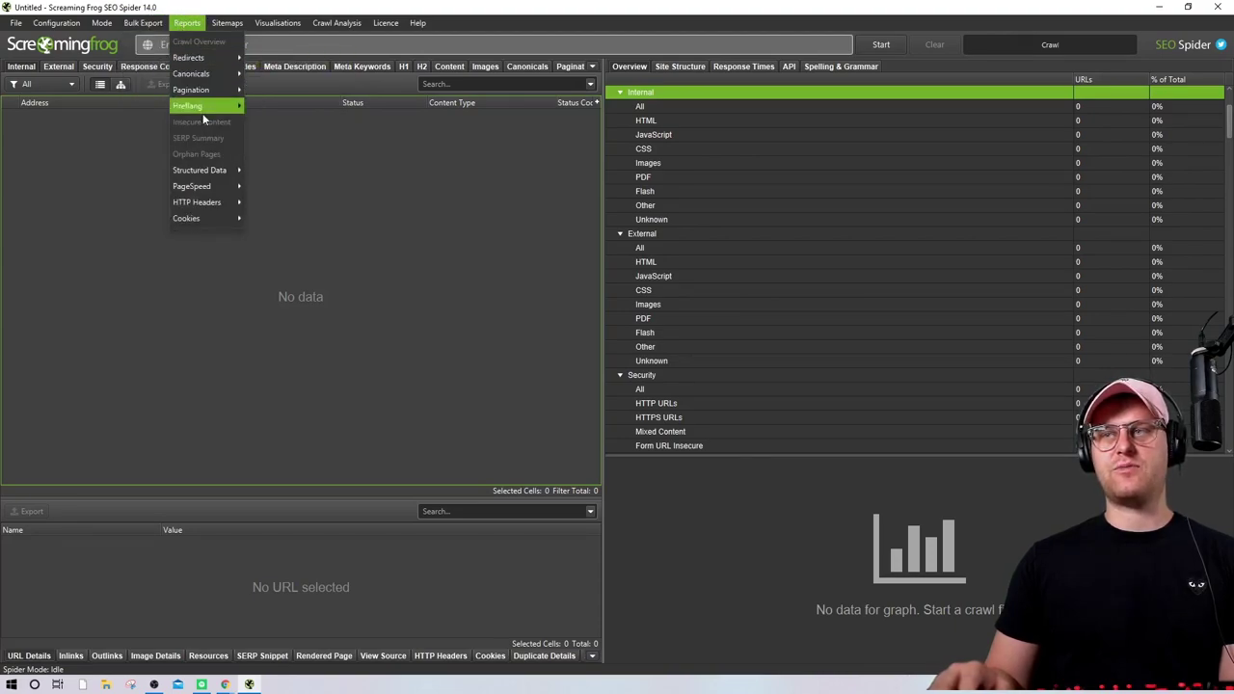
mouse_move(206, 189)
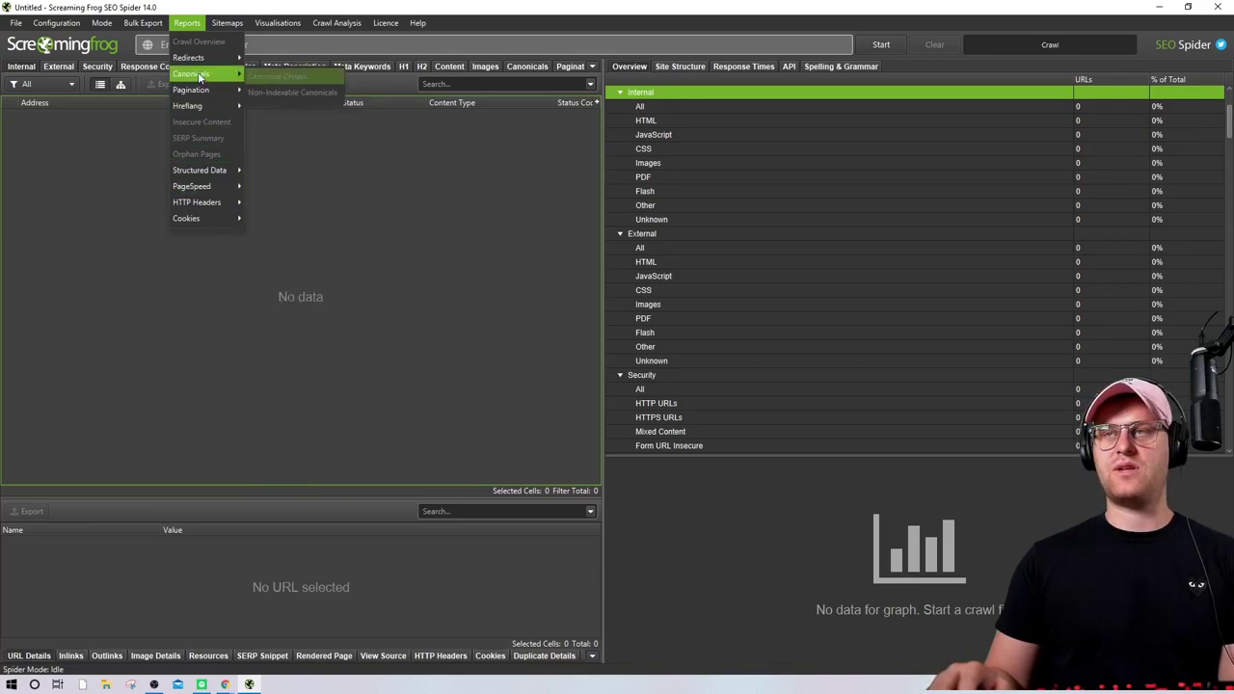
mouse_move(151, 27)
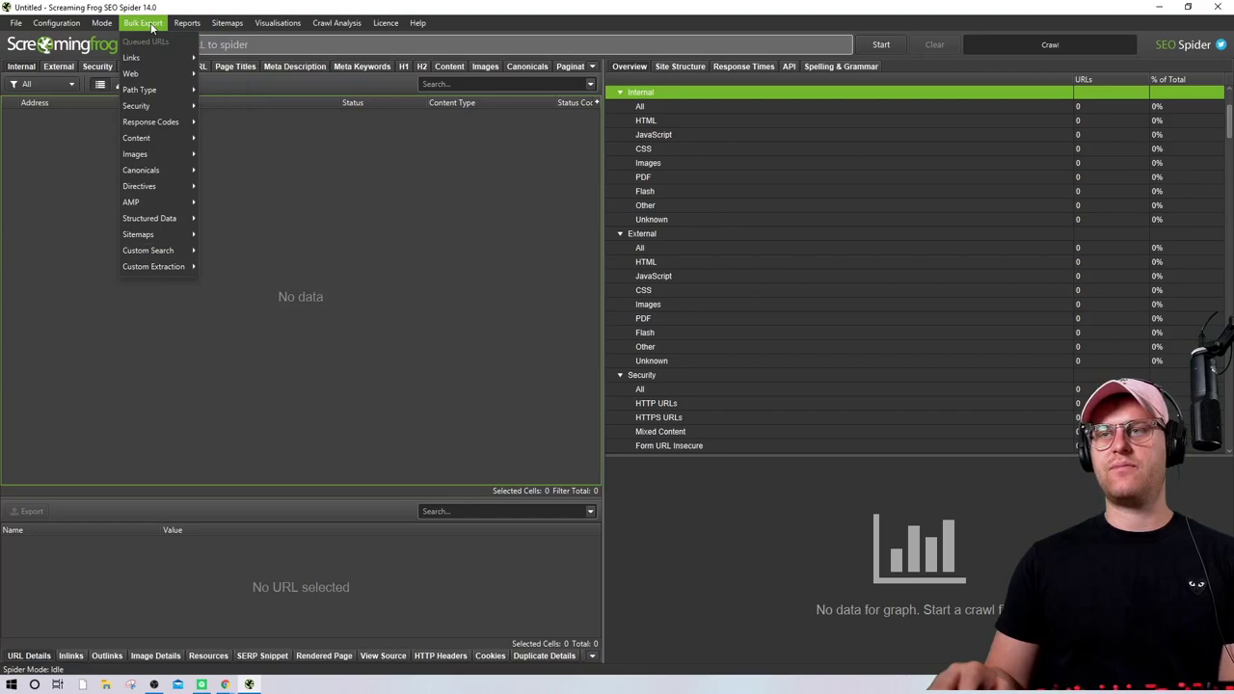
mouse_move(165, 158)
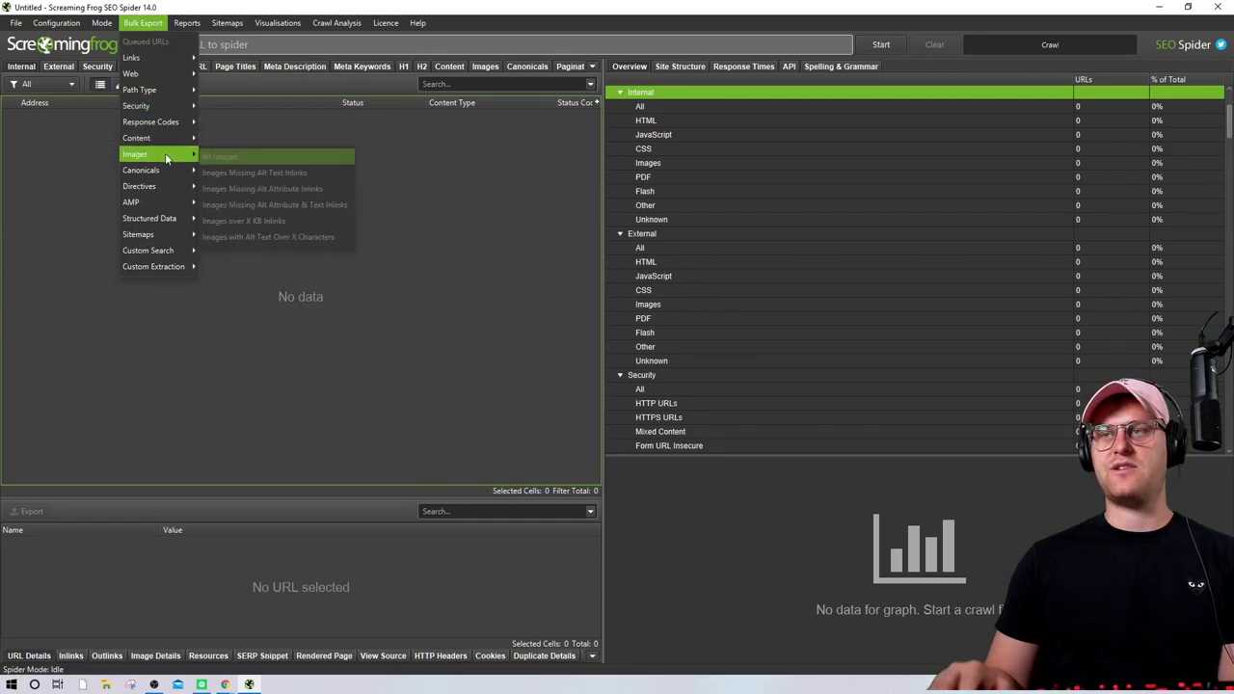
View the XML sitemap export configuration and close it without exporting
mouse_move(232, 27)
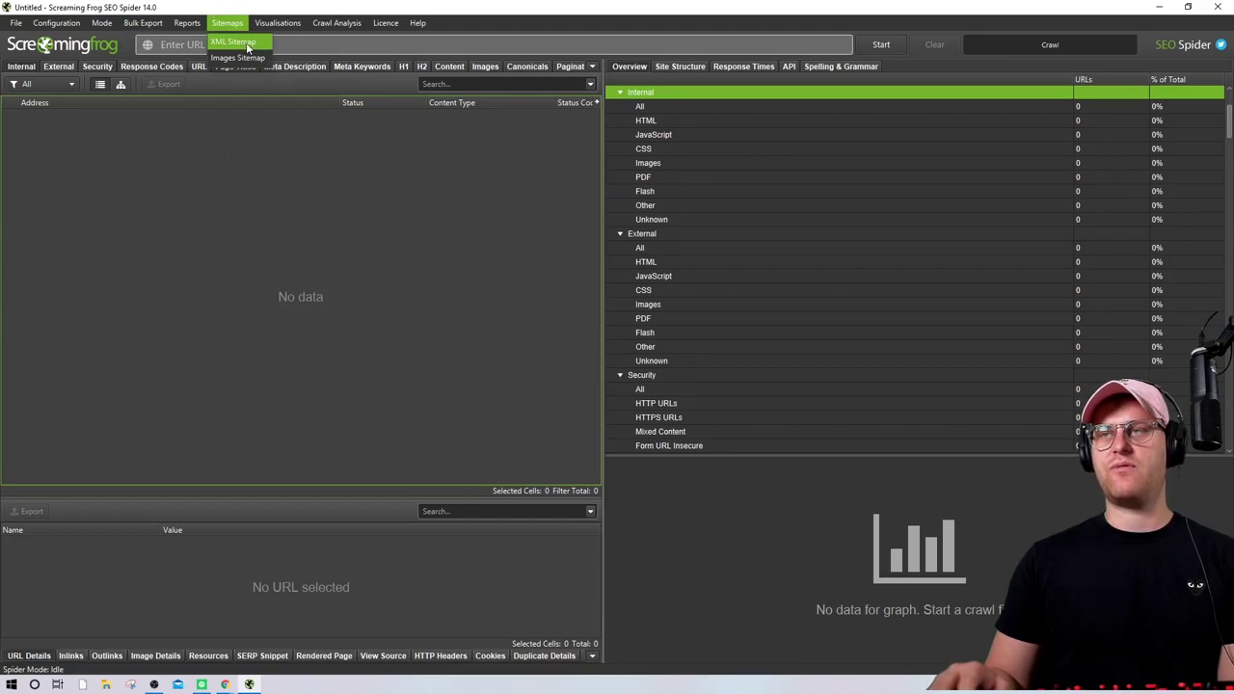
left_click(236, 42)
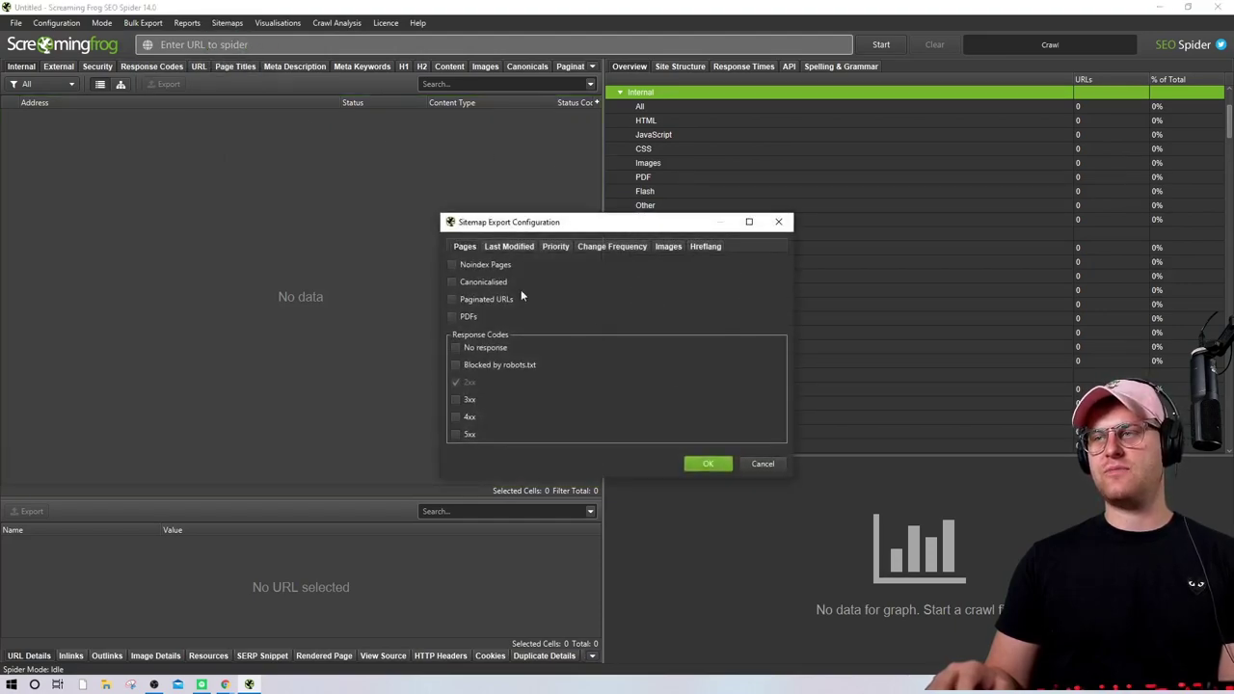
left_click(778, 222)
Look over the available visualisations and the crawl analysis and licence options
left_click(280, 23)
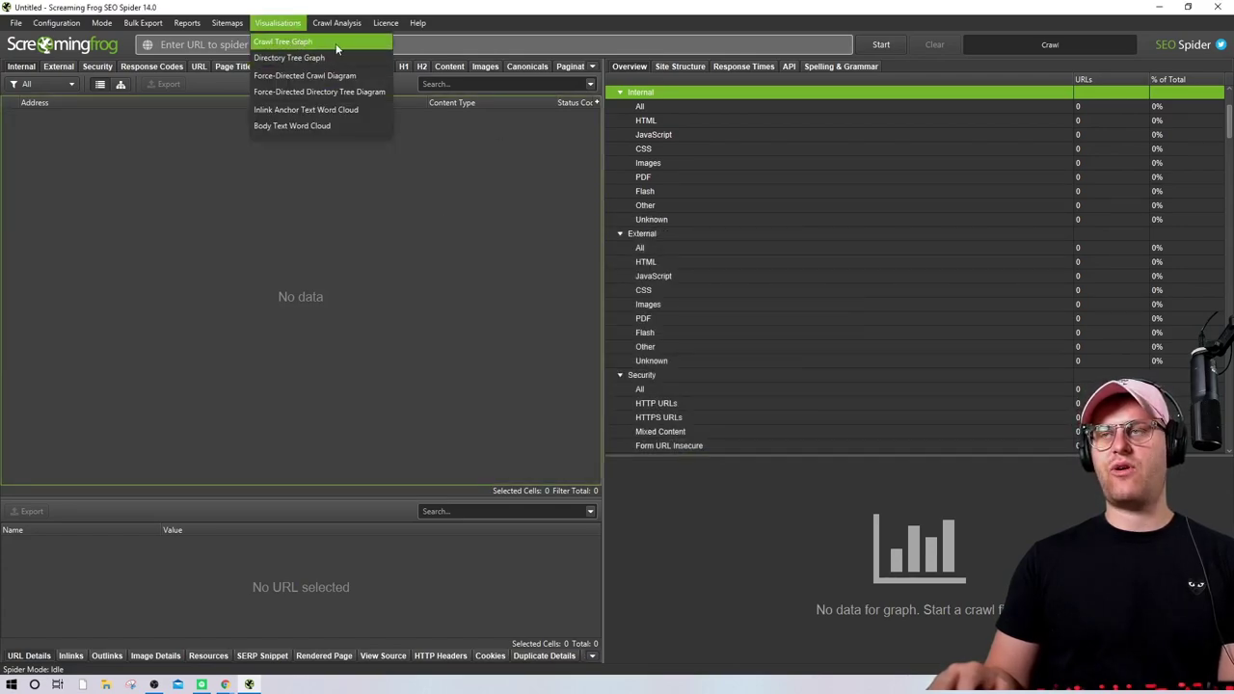
mouse_move(341, 30)
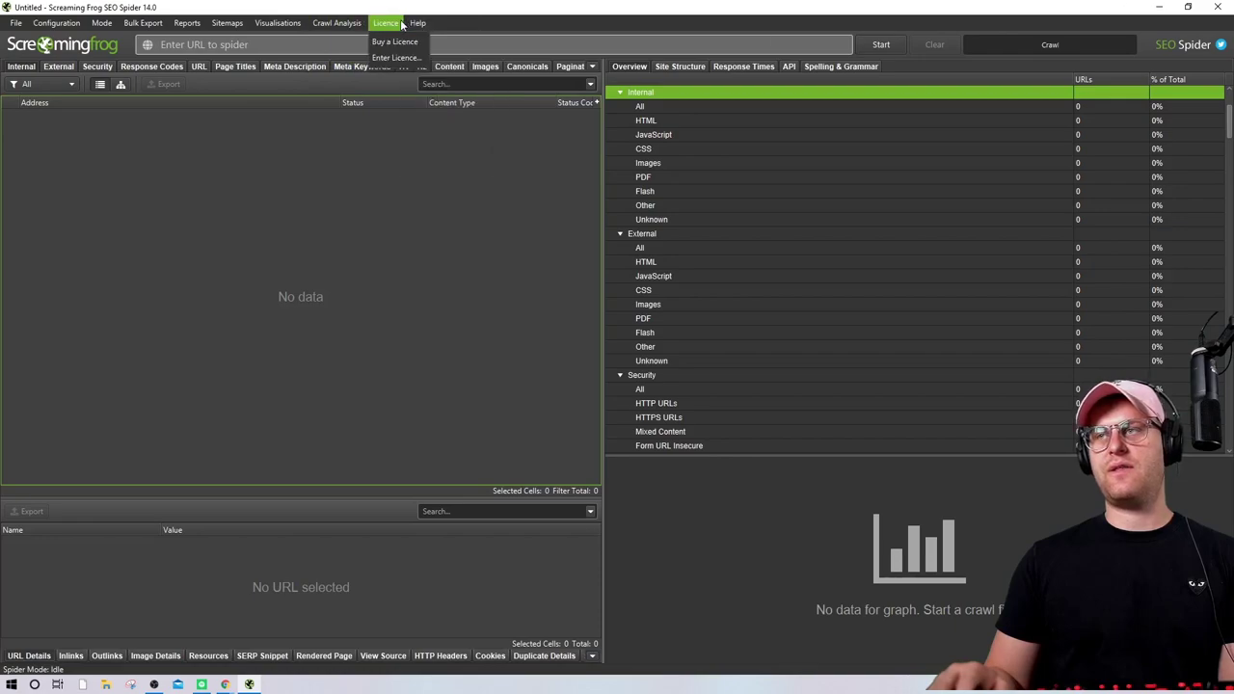
left_click(339, 171)
Start a crawl of chasereiner.com
left_click(258, 44)
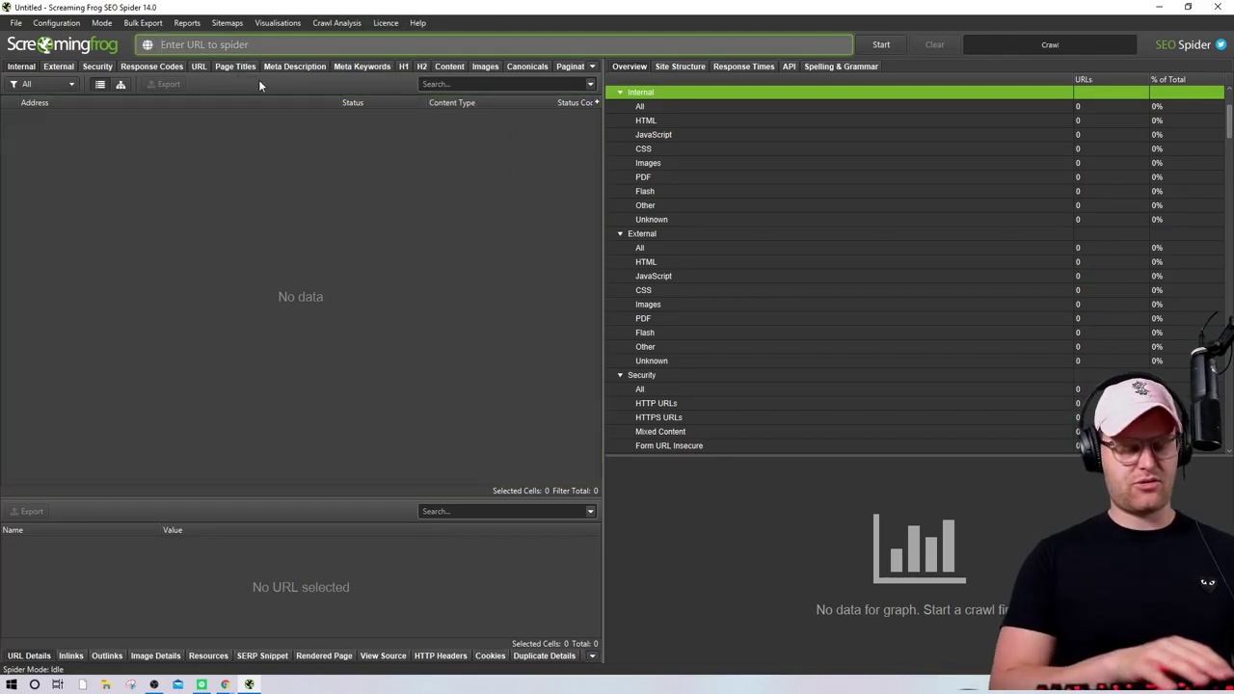
type("chasereiner.com")
key("Return")
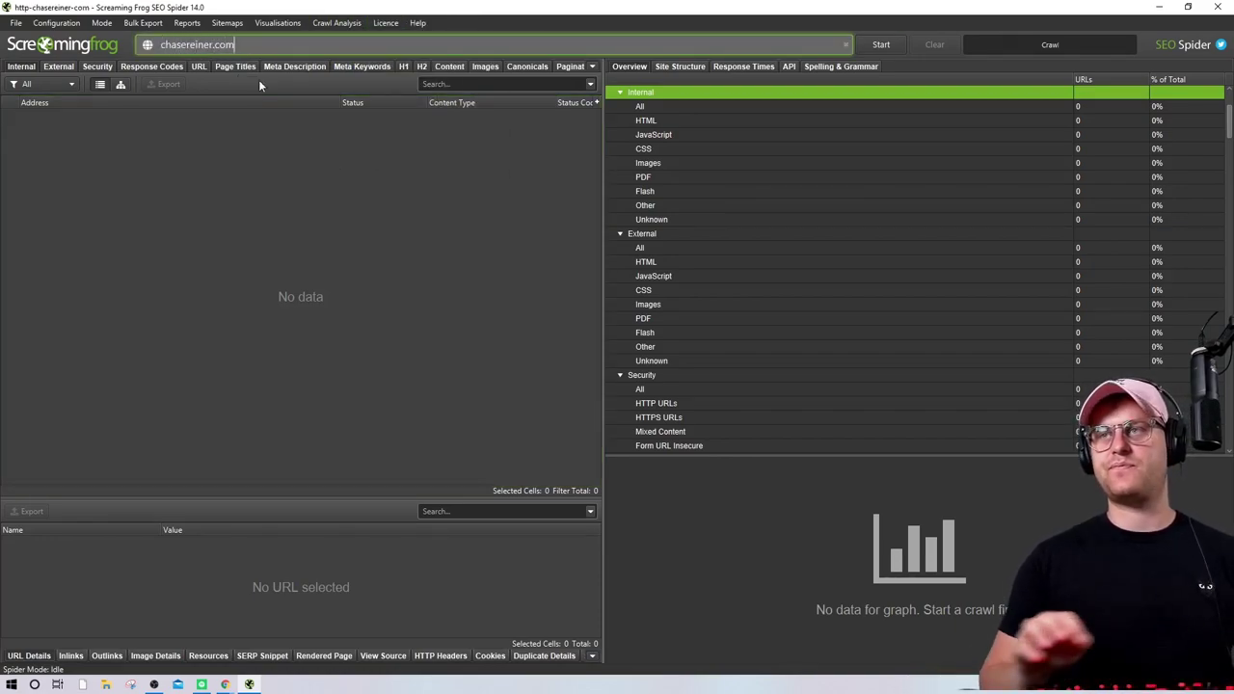
View the Crawl Tree Graph of the site being crawled and close it
left_click(278, 23)
left_click(303, 41)
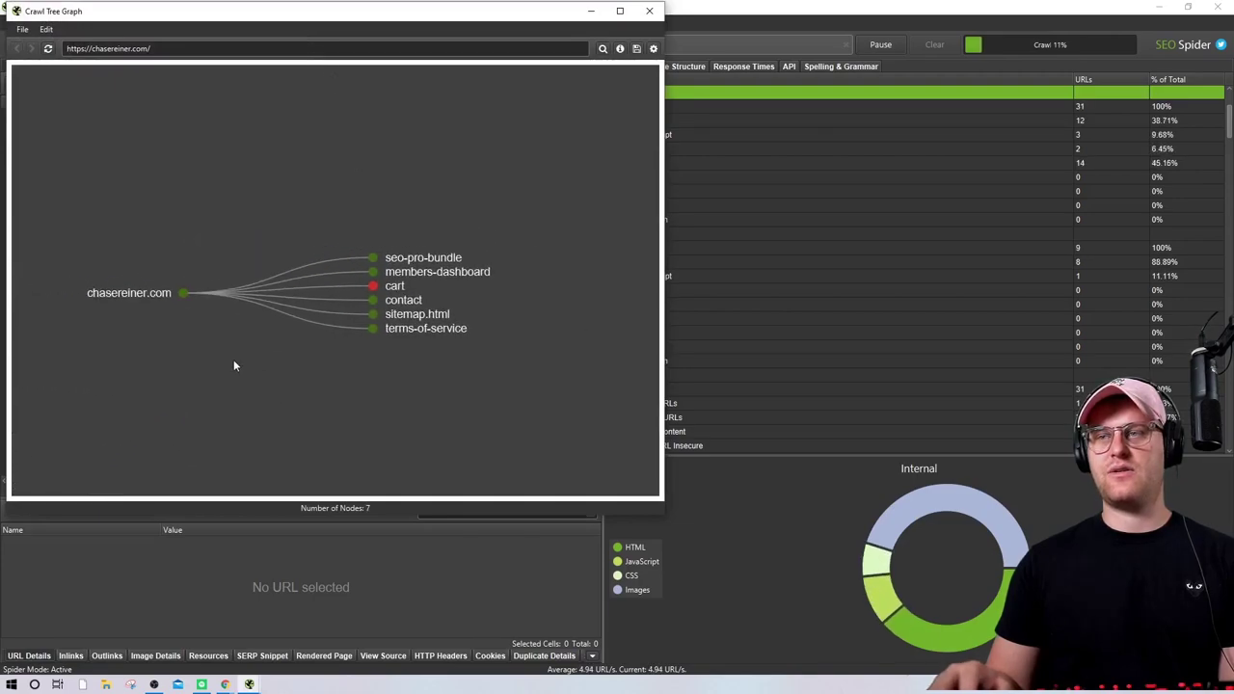
left_click(648, 11)
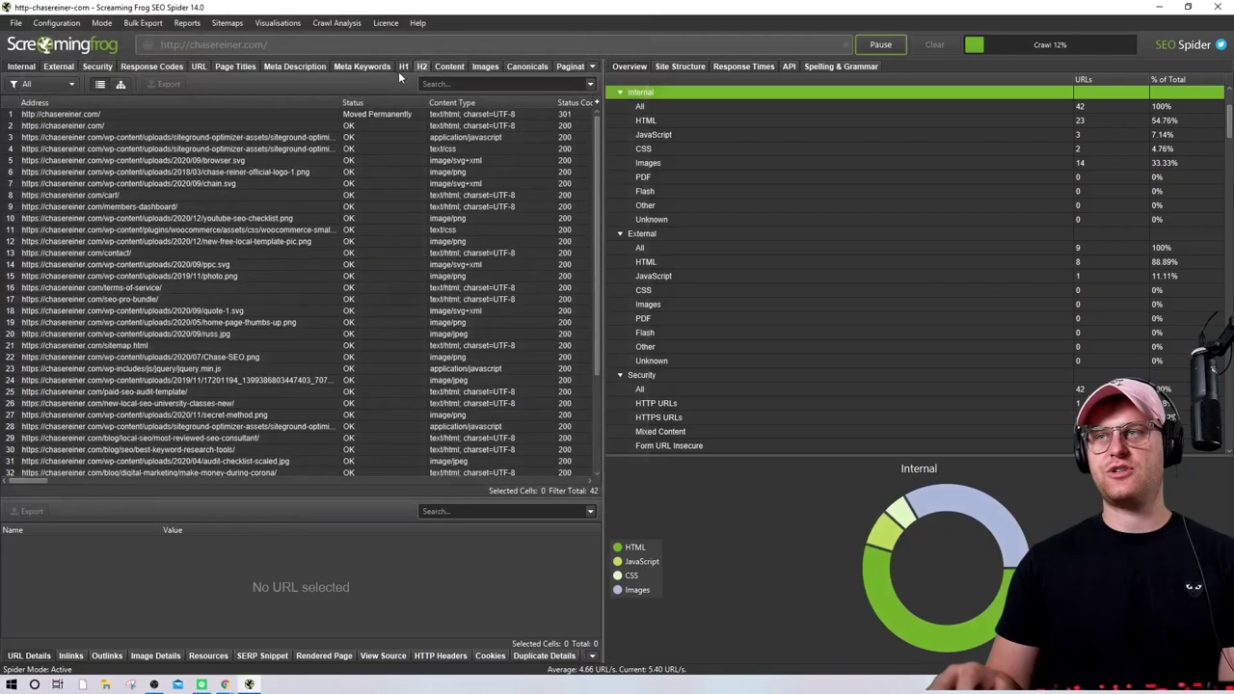
View the Directory Tree Graph of the crawled site and close it
left_click(277, 22)
left_click(298, 57)
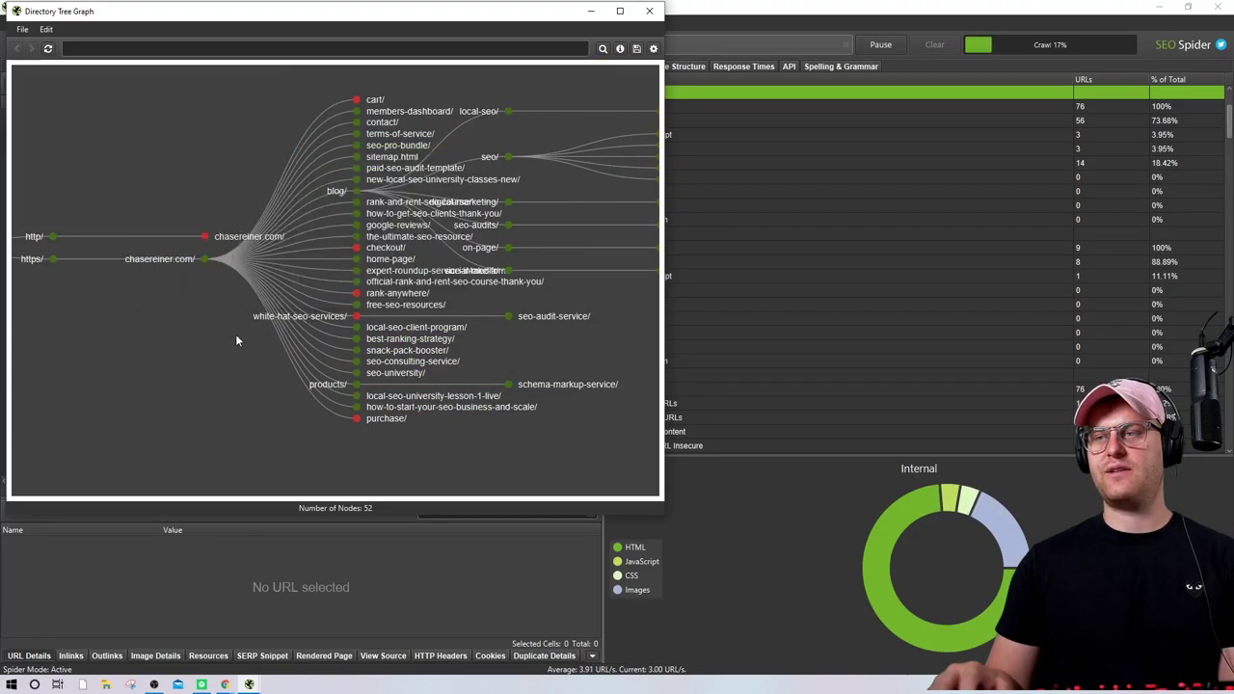
key("alt+F4")
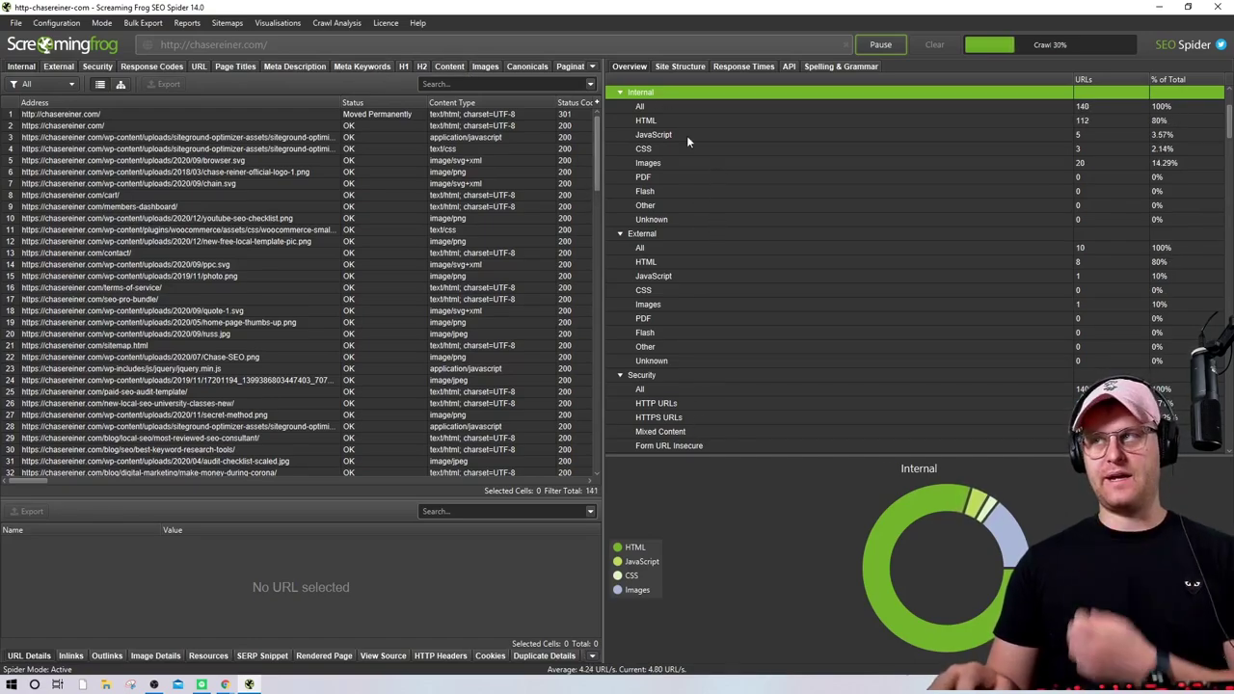
Filter the internal results to HTML and briefly check the external URLs before returning to the internal list
left_click(52, 84)
left_click(43, 117)
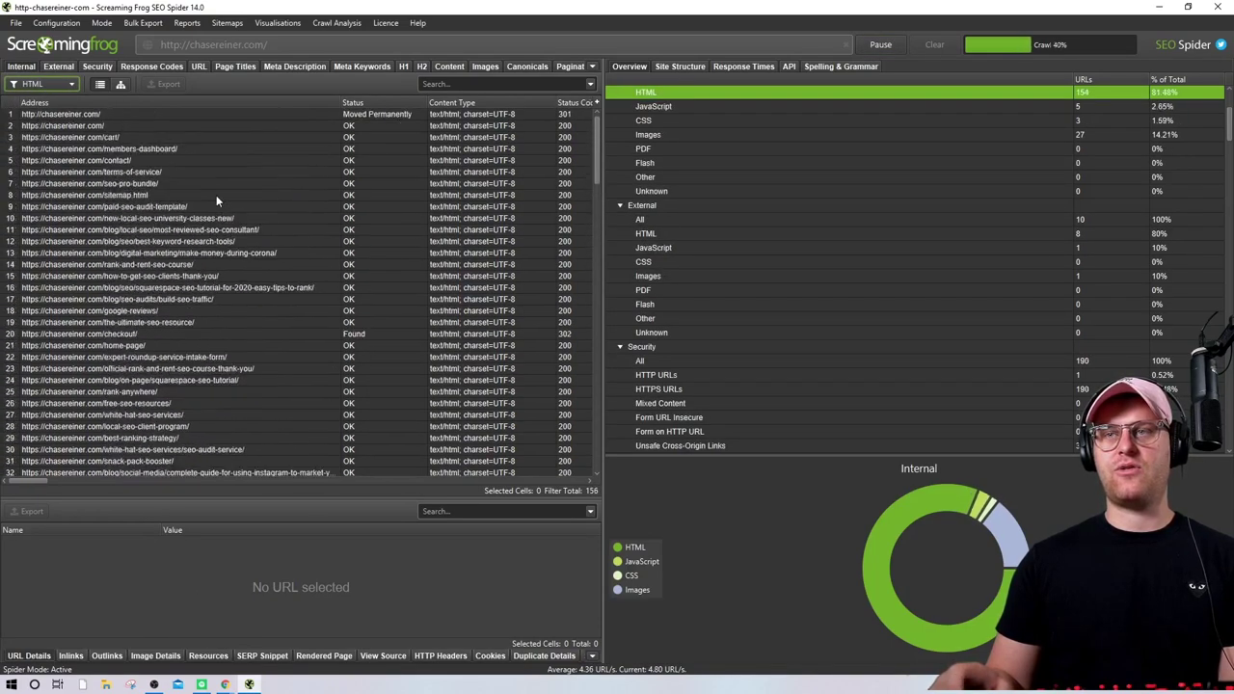
left_click(65, 69)
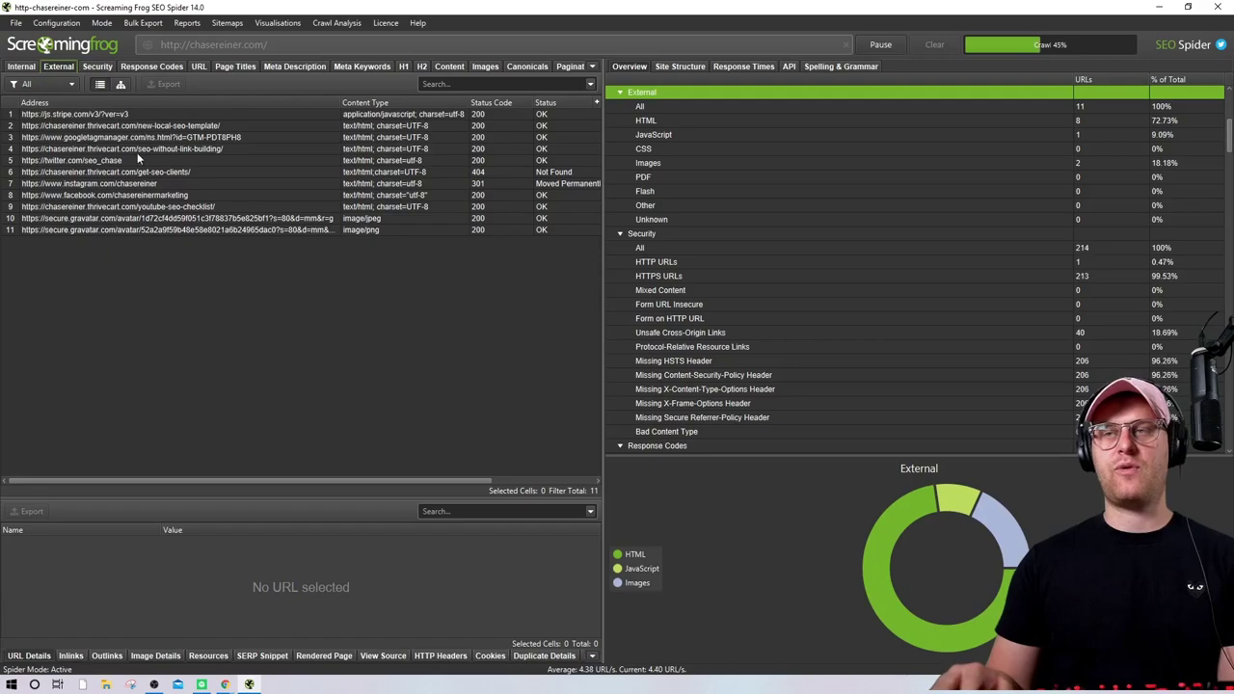
left_click(19, 68)
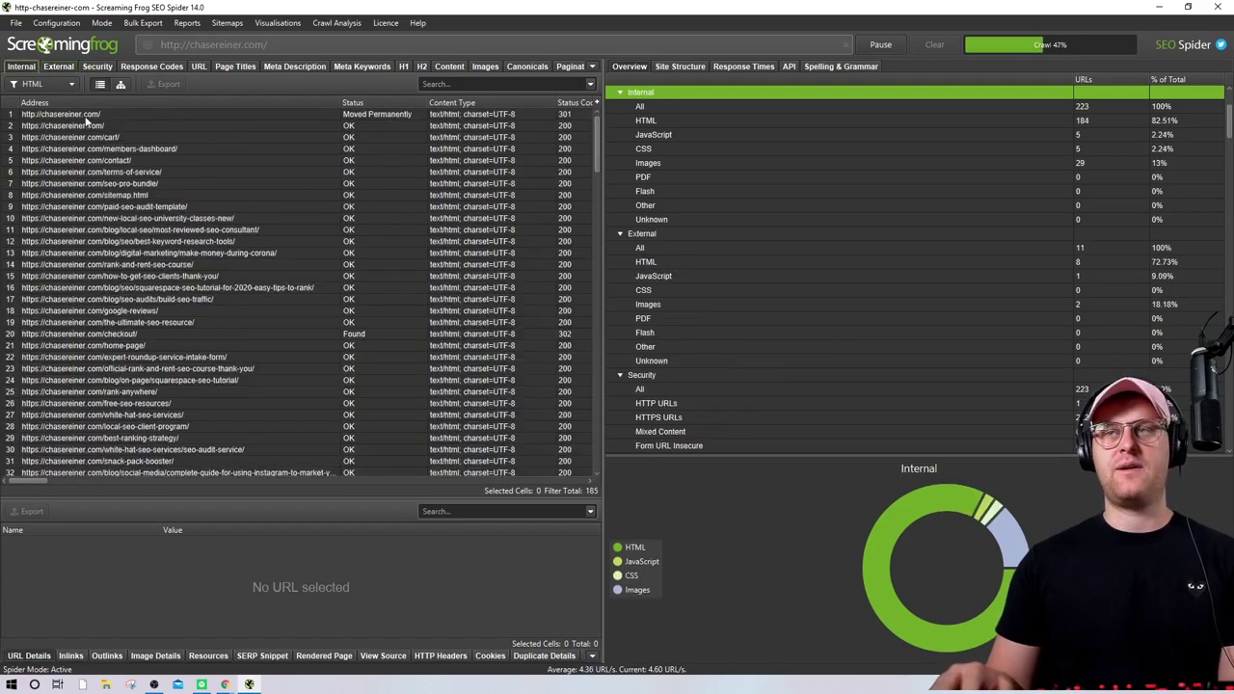
Compare the internal and external results, highlighting groups of addresses in both lists and inspecting a Gravatar image URL among the external ones
left_click_drag(83, 116, 87, 380)
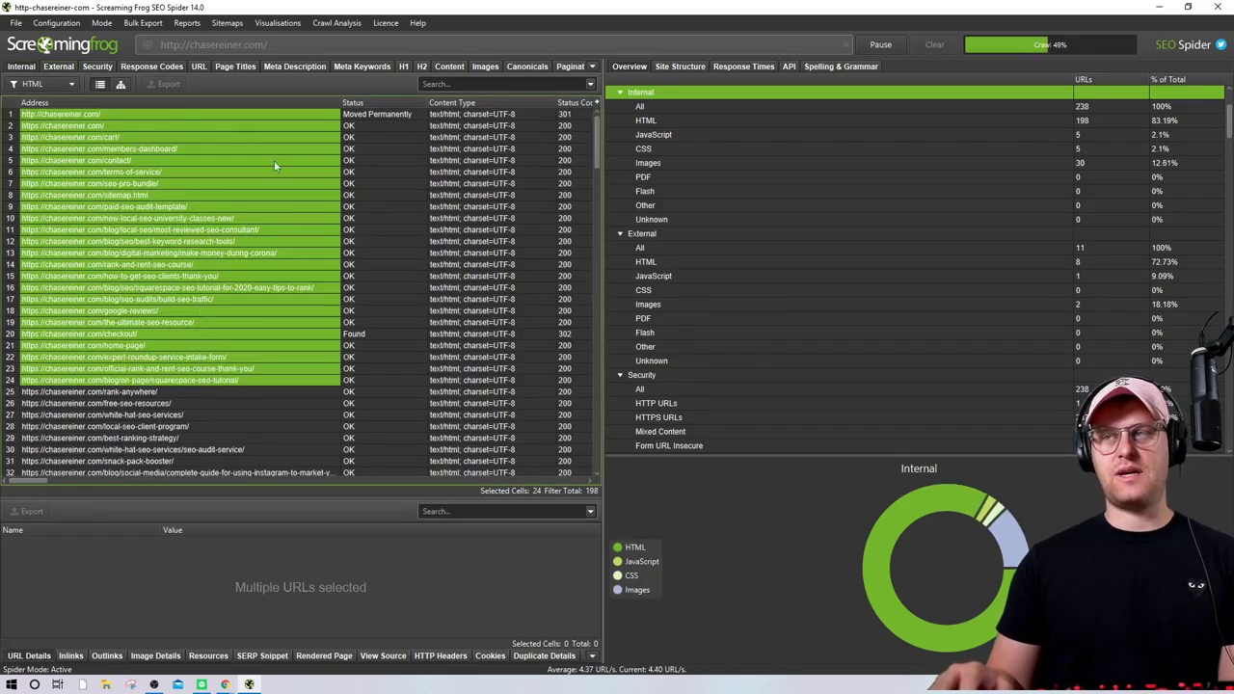
left_click(220, 183)
left_click_drag(207, 229, 178, 359)
left_click(59, 66)
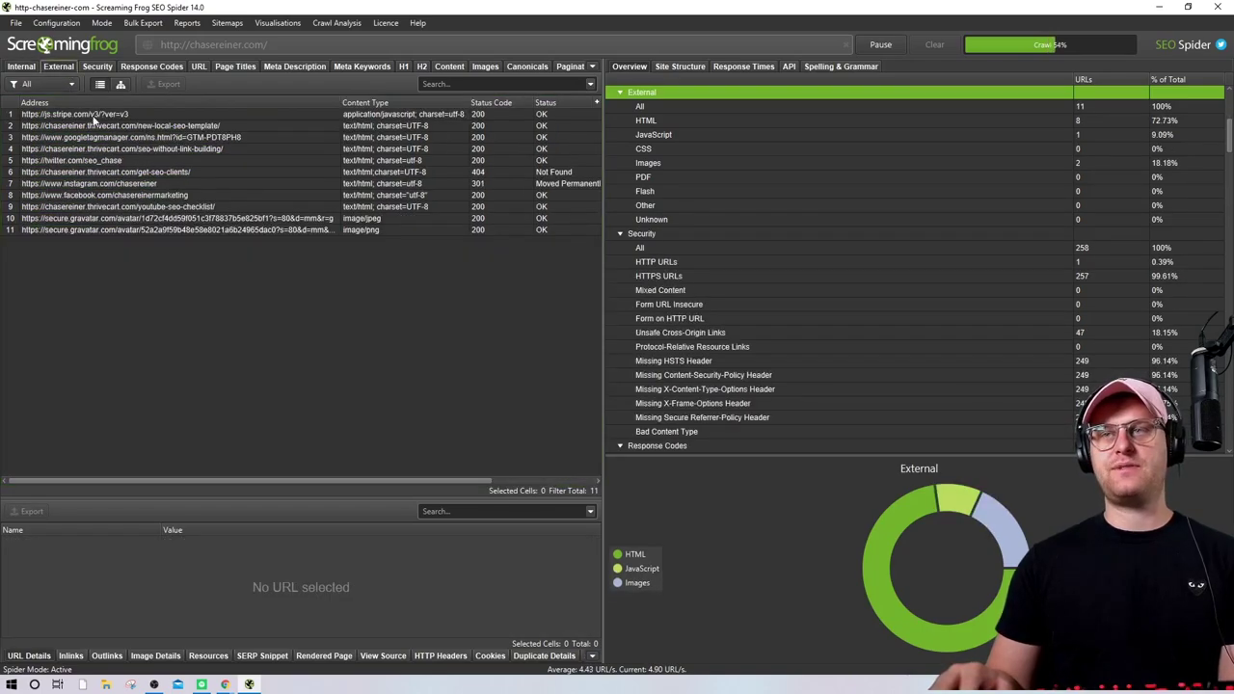
left_click_drag(137, 228, 35, 80)
left_click(22, 66)
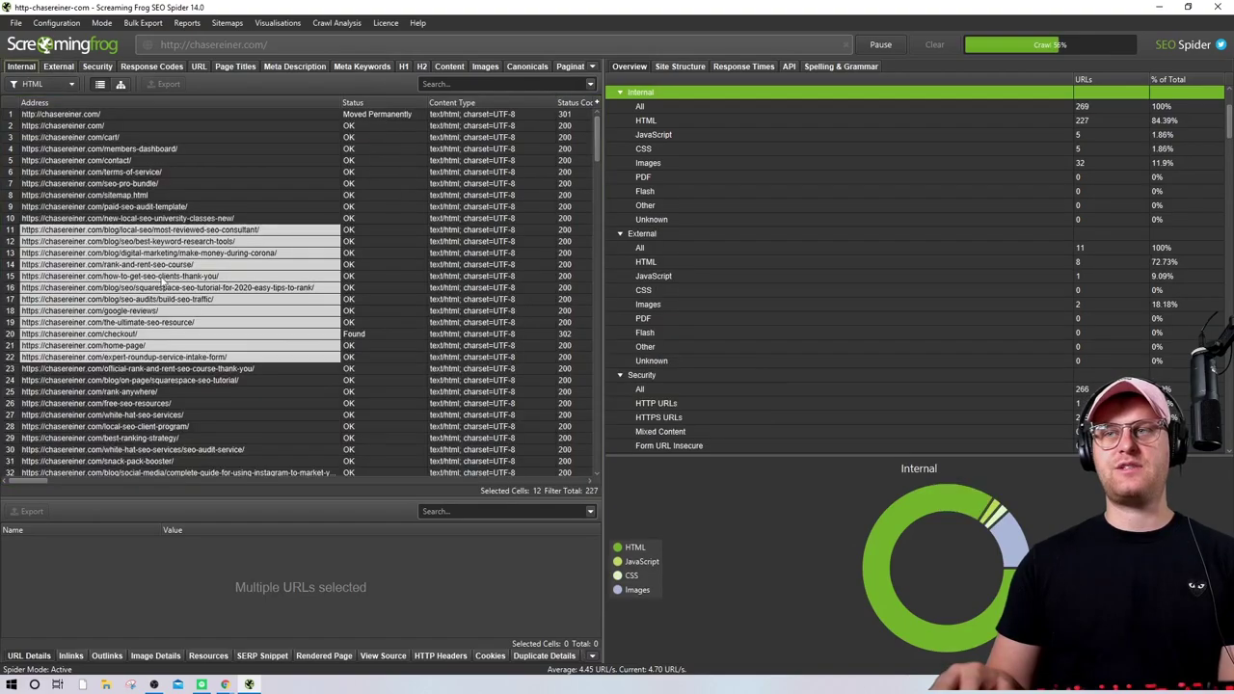
left_click(59, 67)
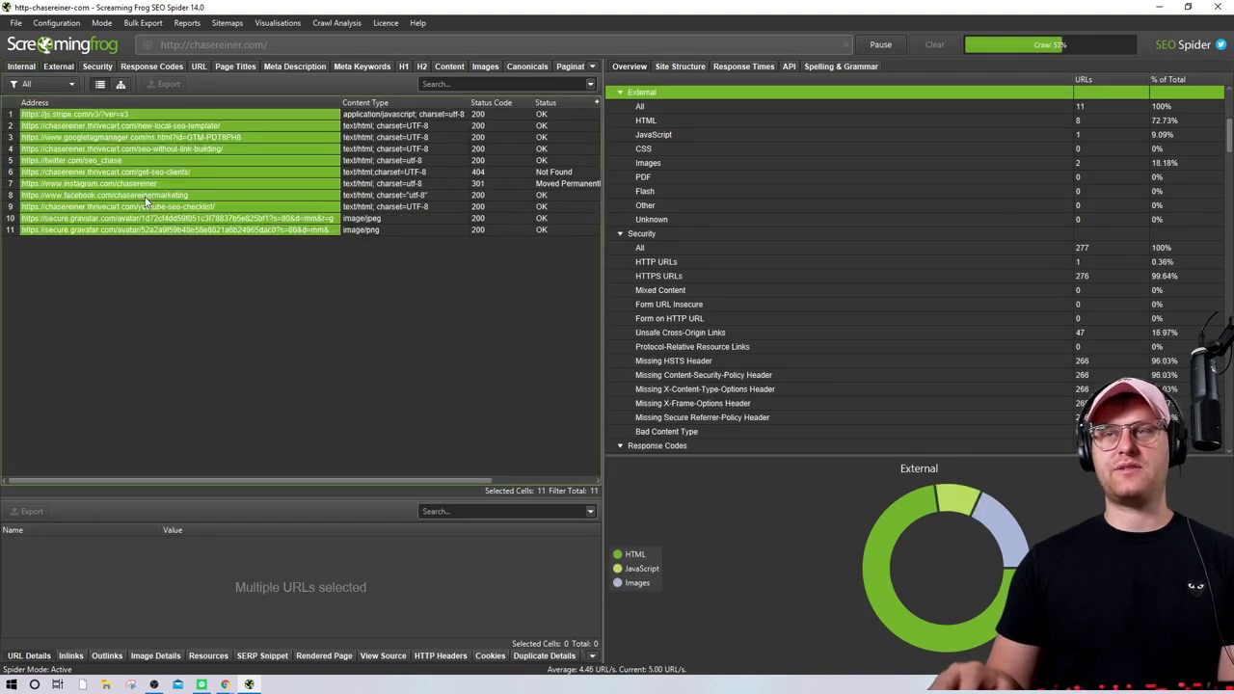
left_click(106, 149)
left_click(101, 264)
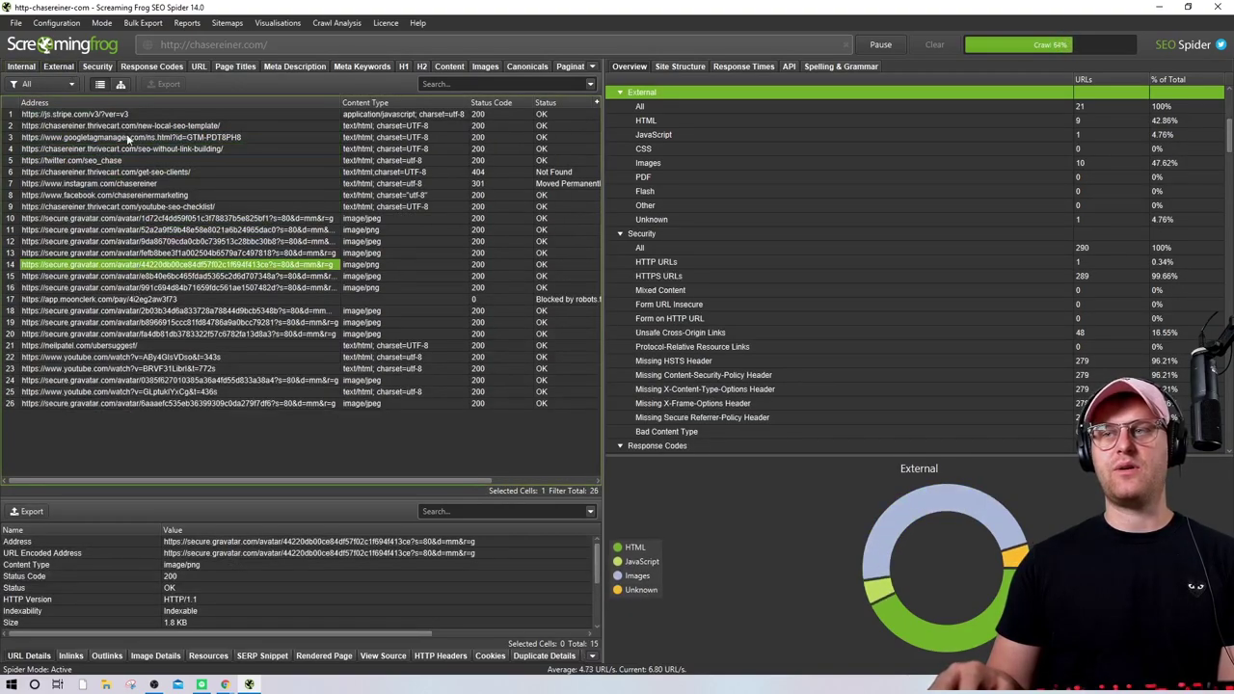
left_click(96, 67)
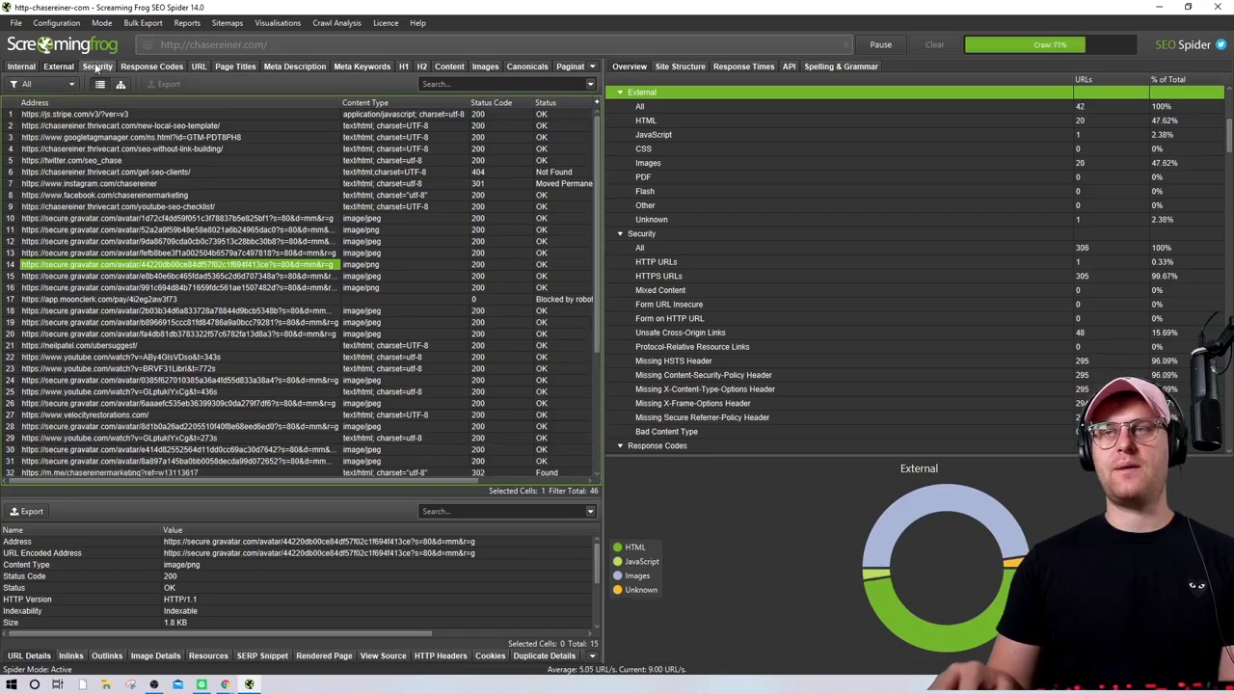
left_click(130, 126)
left_click_drag(138, 139, 144, 247)
left_click(241, 115)
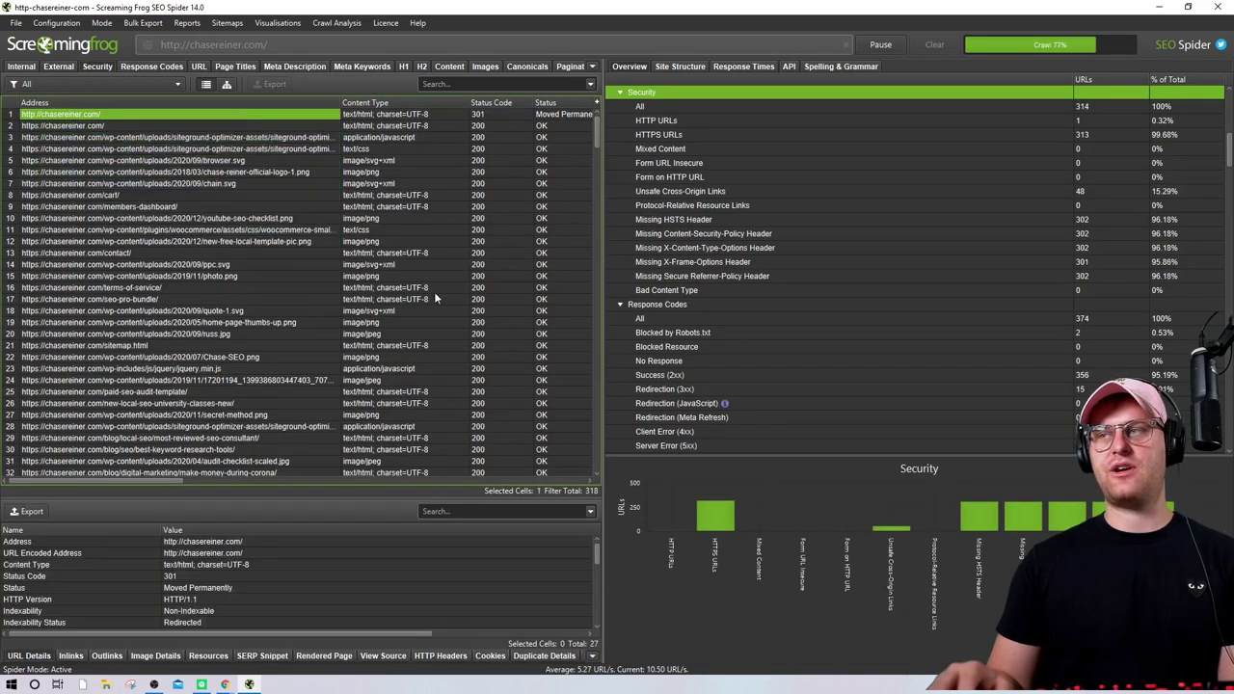
scroll(495, 148, "down", 15)
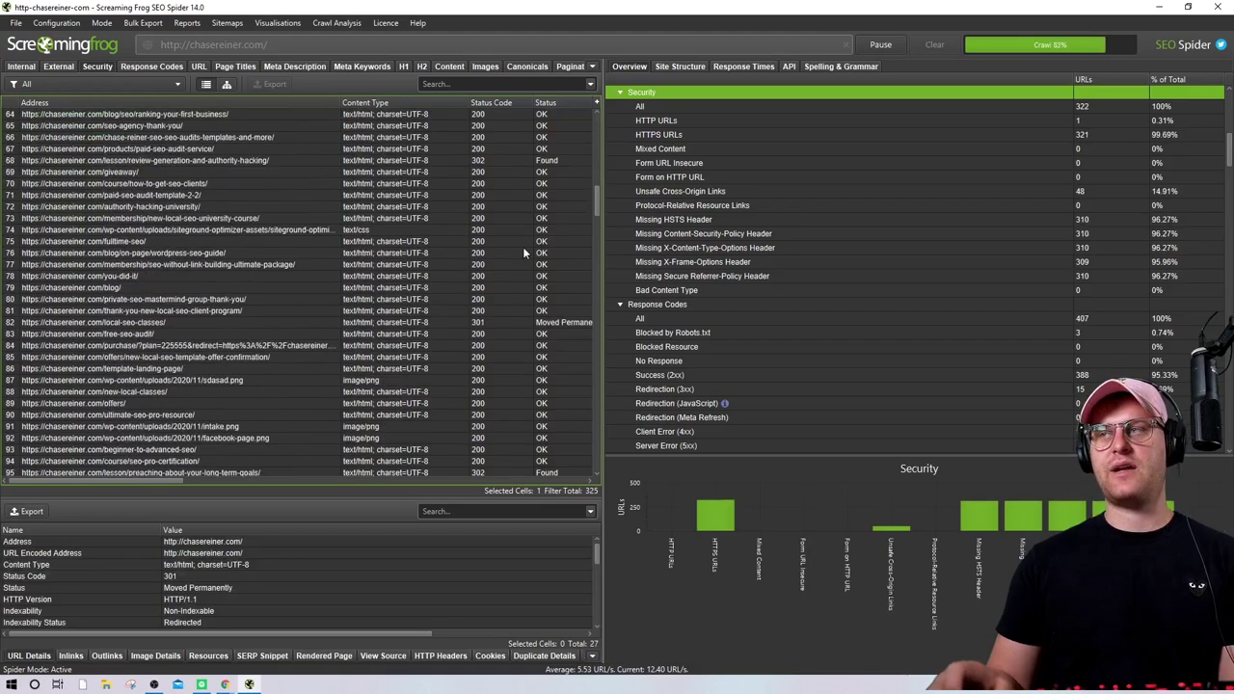
scroll(557, 212, "up", 15)
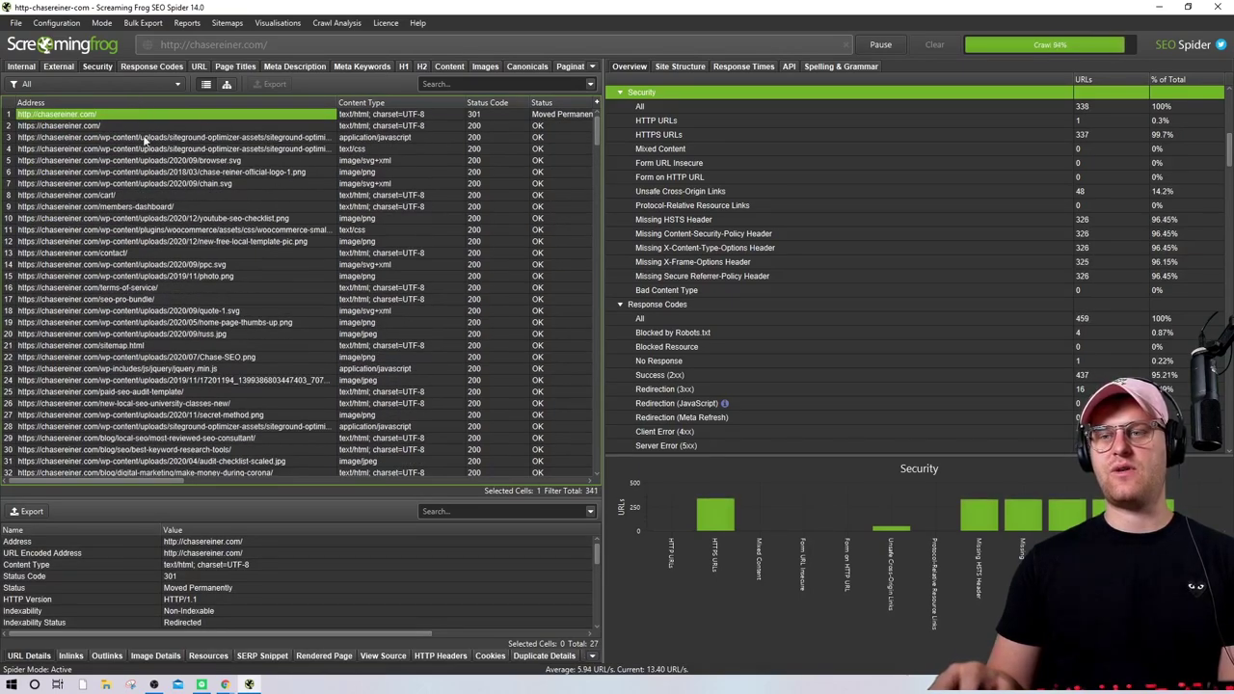
left_click_drag(598, 131, 578, 108)
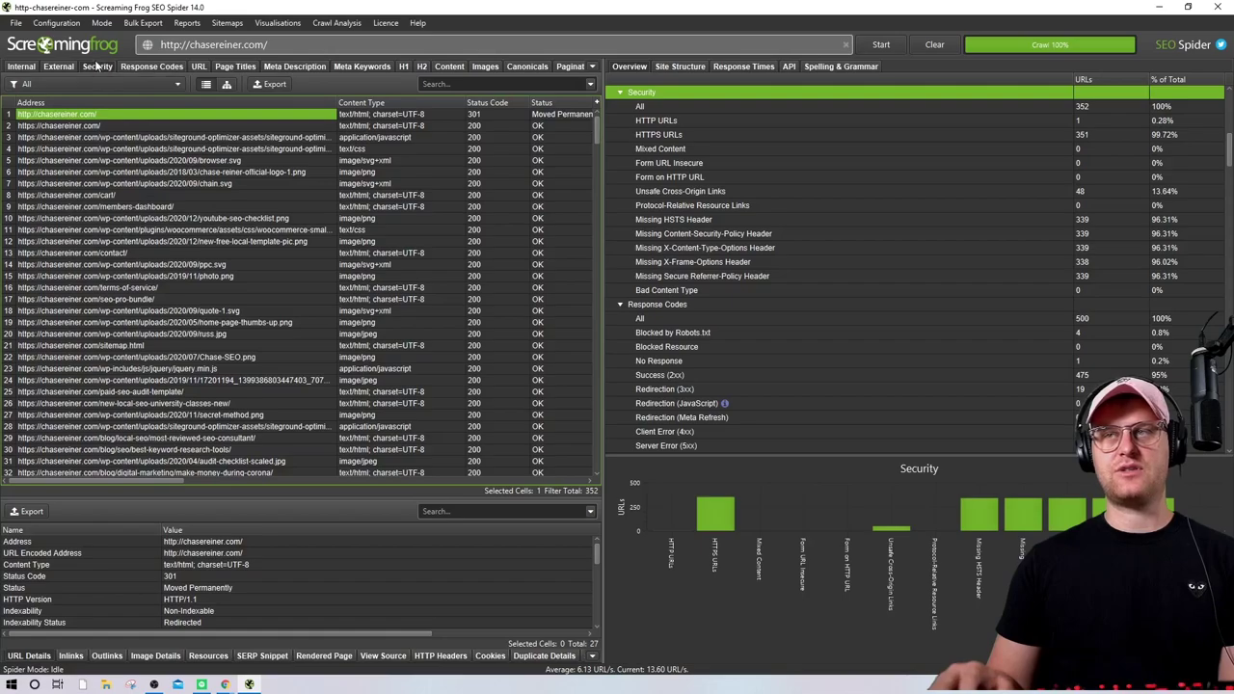
Filter the security results to HTTP URLs, compare them with the HTTPS URLs, and return to the HTTP URLs filter
left_click(140, 84)
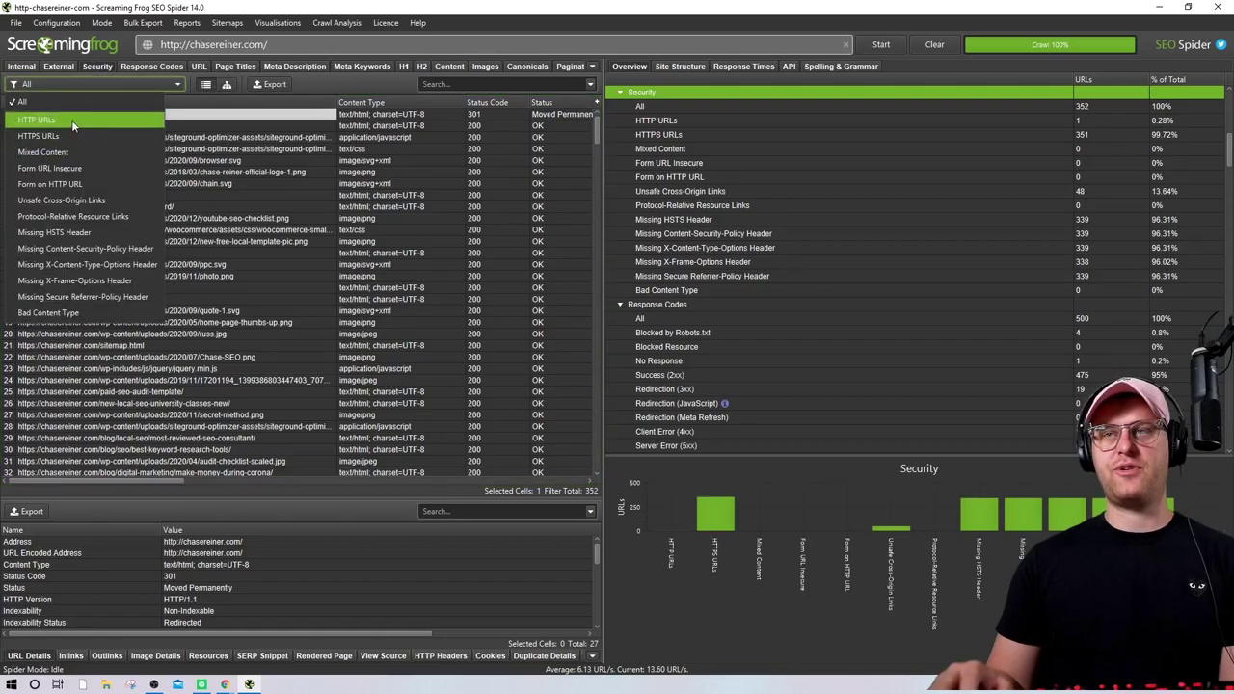
left_click(72, 121)
left_click(93, 84)
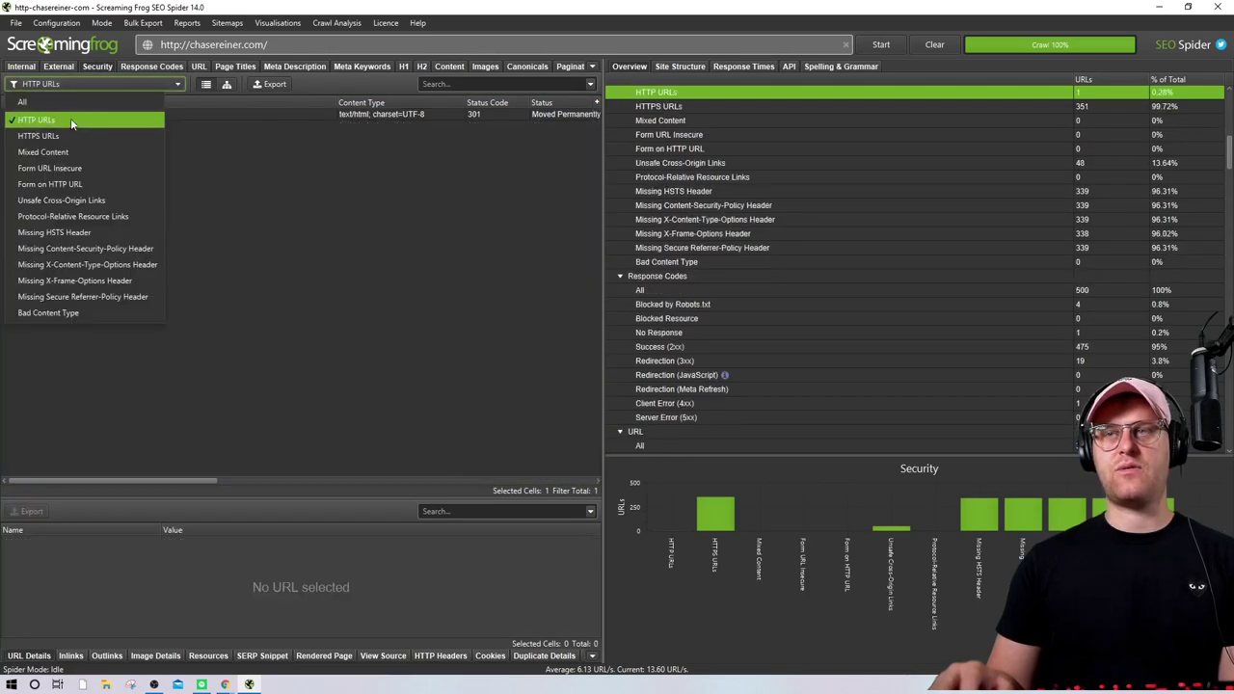
left_click(70, 119)
key("Down")
left_click(106, 85)
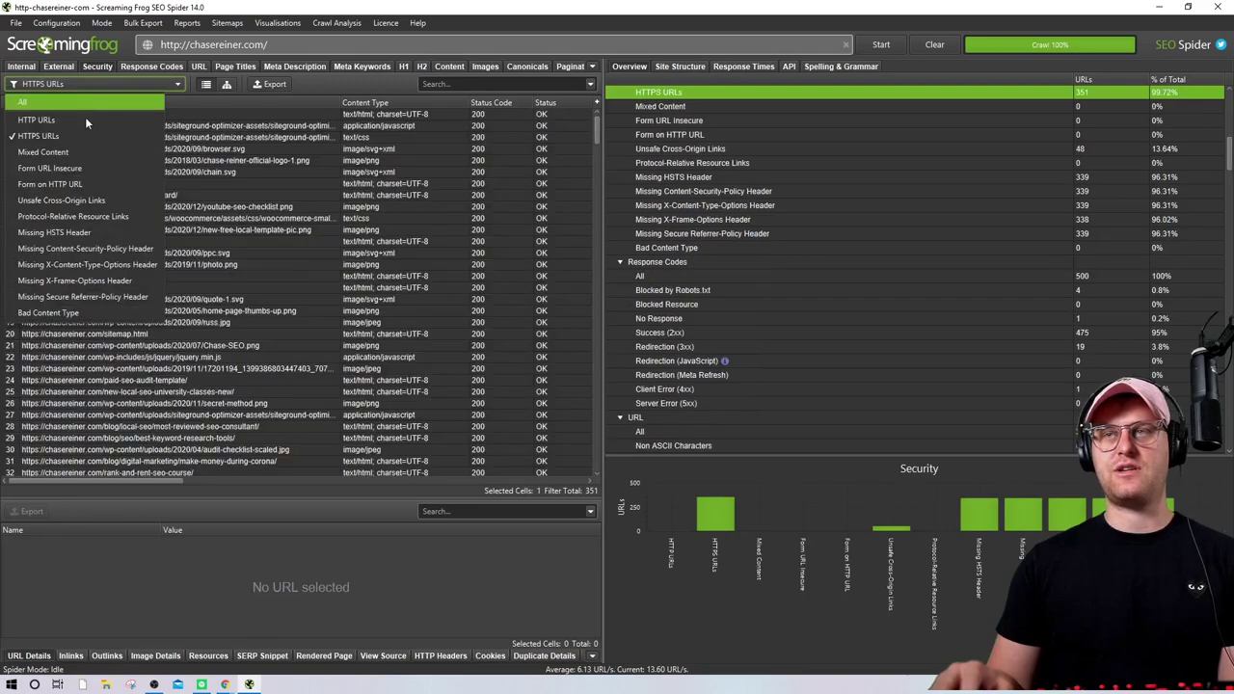
key("Escape")
left_click(66, 84)
left_click(67, 119)
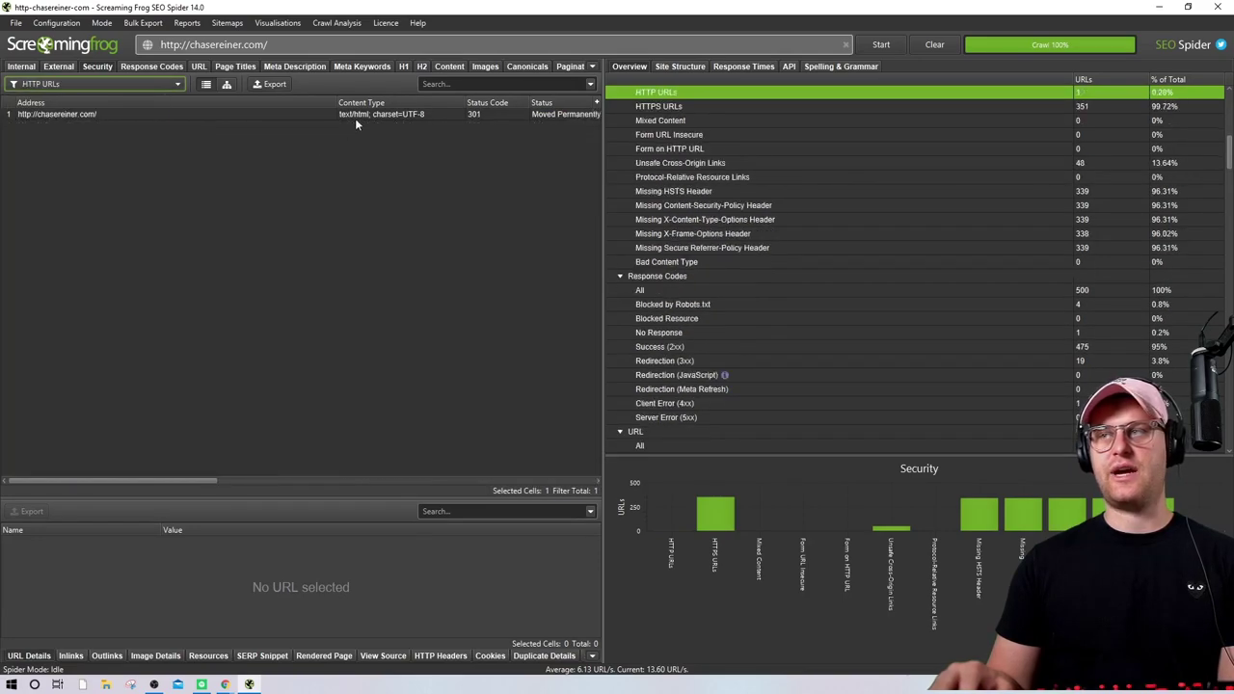
left_click(465, 114)
left_click(116, 84)
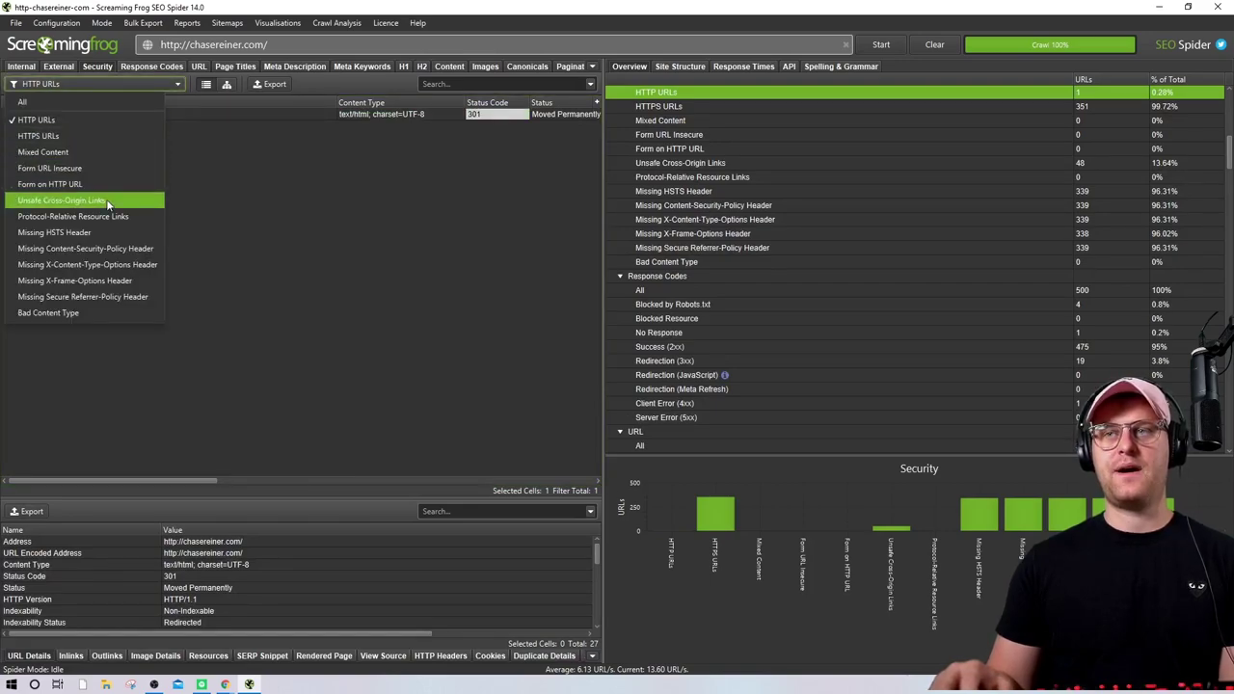
left_click(198, 184)
left_click(21, 67)
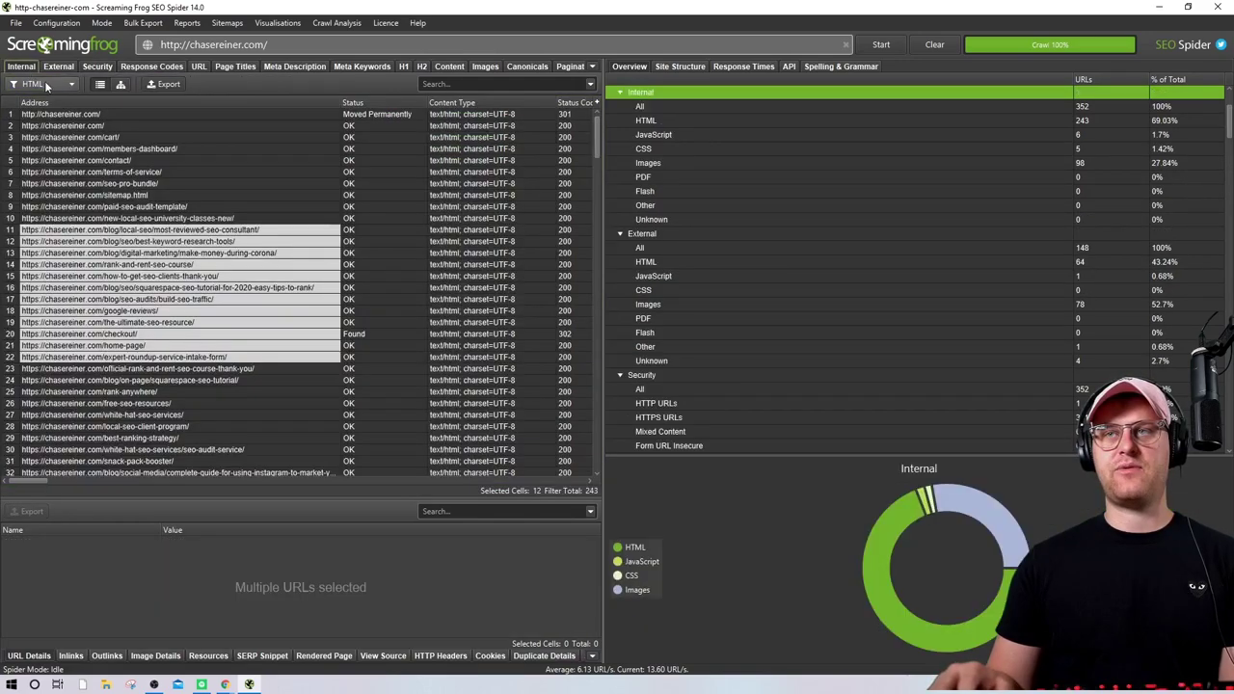
left_click(43, 85)
left_click(45, 69)
left_click(62, 85)
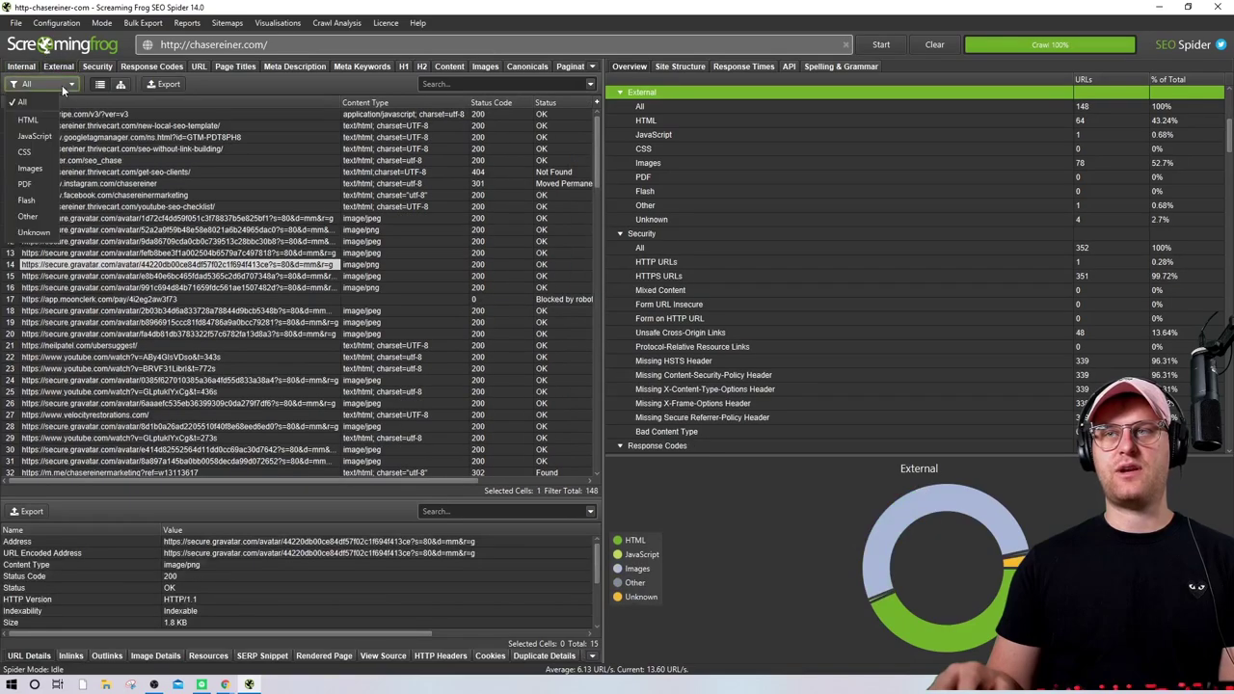
Filter the security results by Bad Content Type, Missing HSTS Header and Form URL Insecure in turn
left_click(97, 67)
left_click(57, 85)
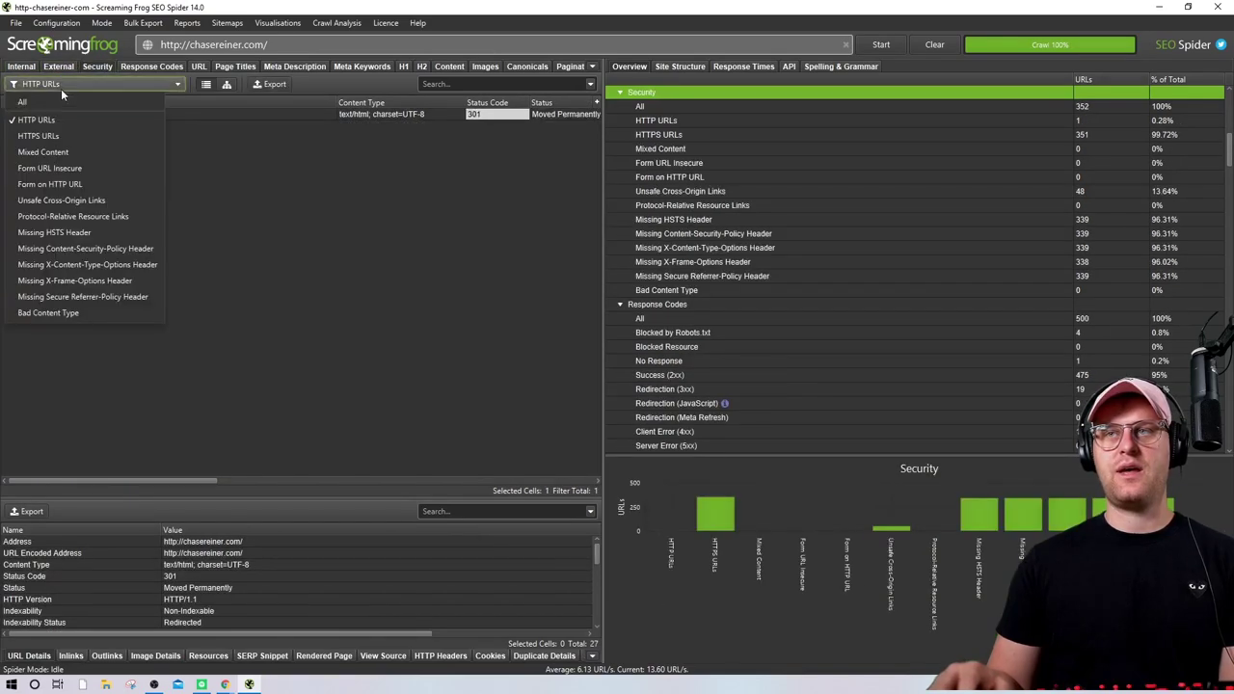
left_click(108, 313)
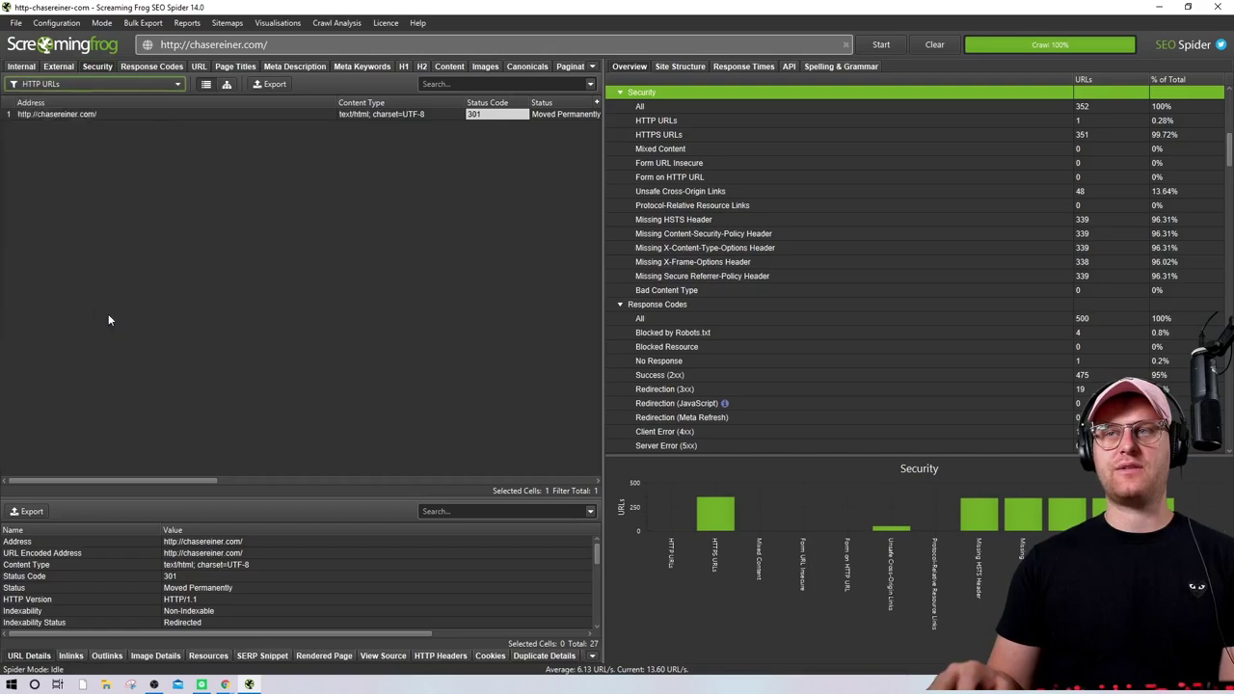
left_click(104, 82)
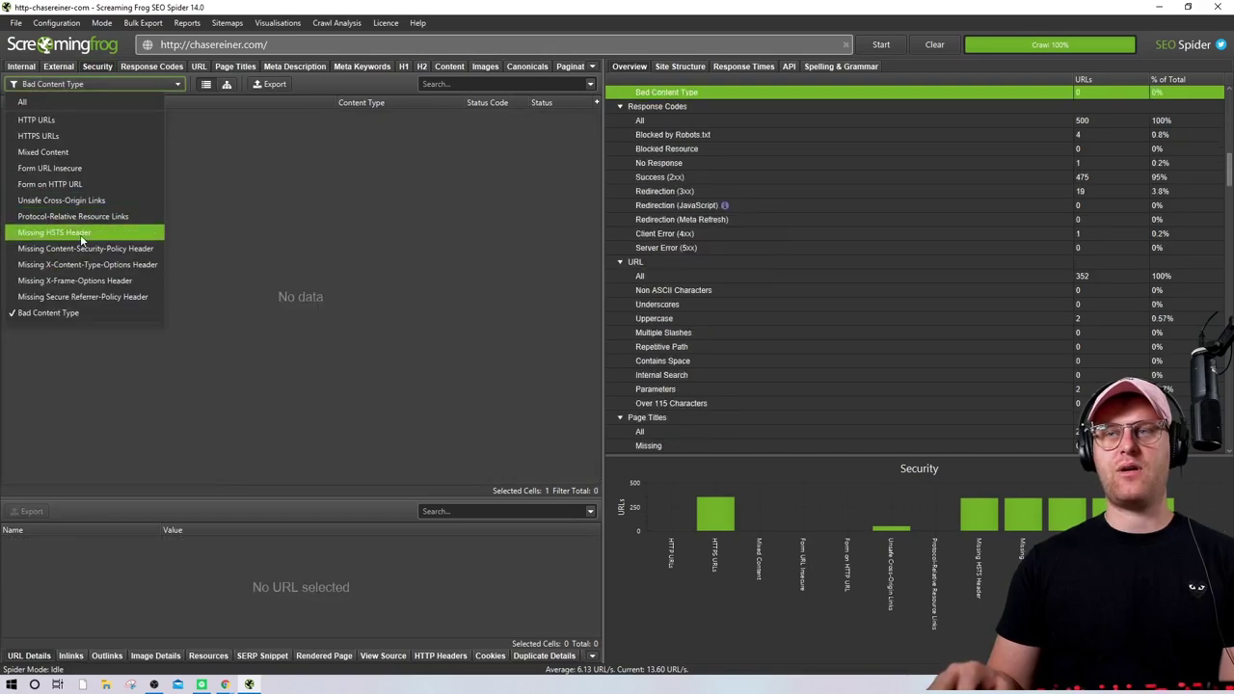
left_click(89, 234)
left_click(83, 85)
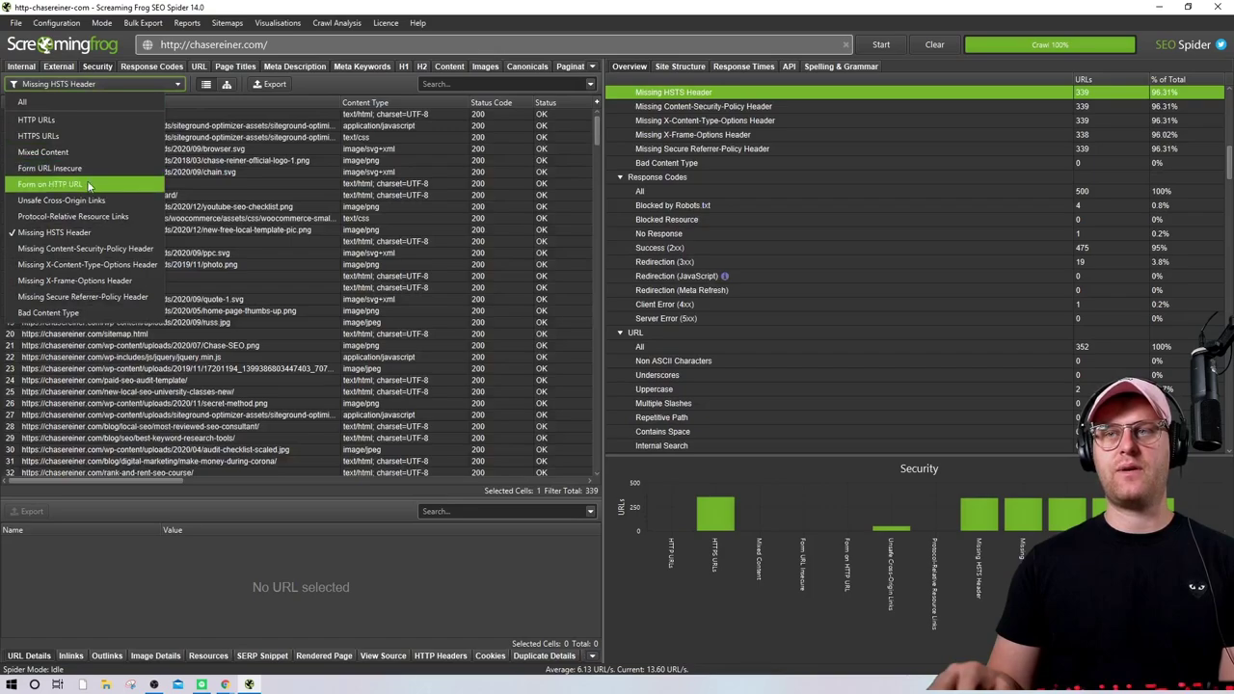
left_click(91, 167)
left_click(94, 87)
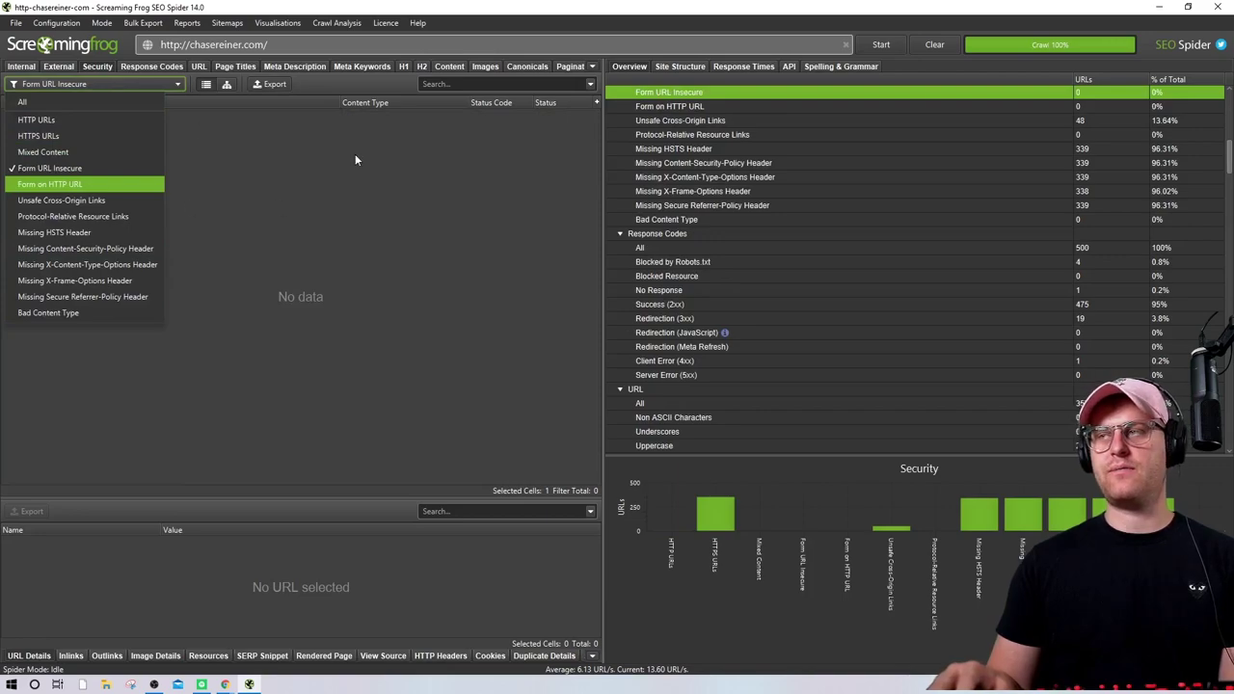
left_click(383, 144)
Locate the Security section in the crawl overview and widen the overview pane to compare its entries with the security filter options
scroll(699, 228, "up", 2)
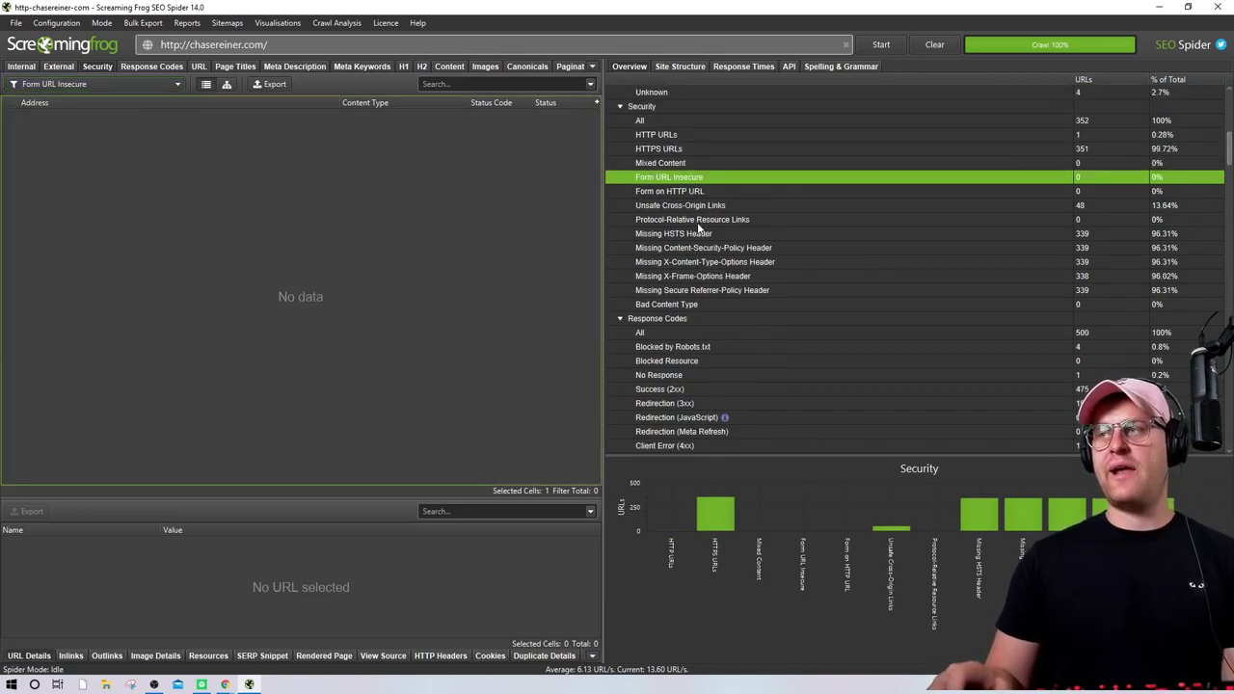
scroll(699, 228, "up", 1)
left_click(671, 147)
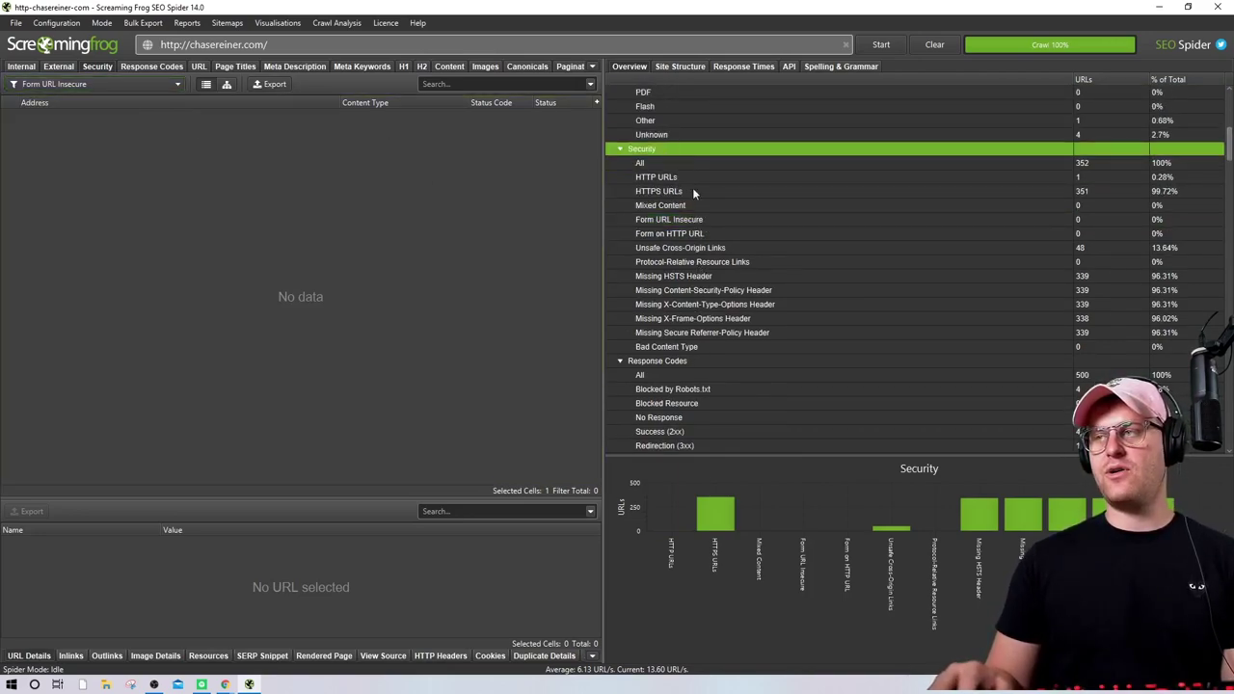
left_click_drag(604, 179, 416, 162)
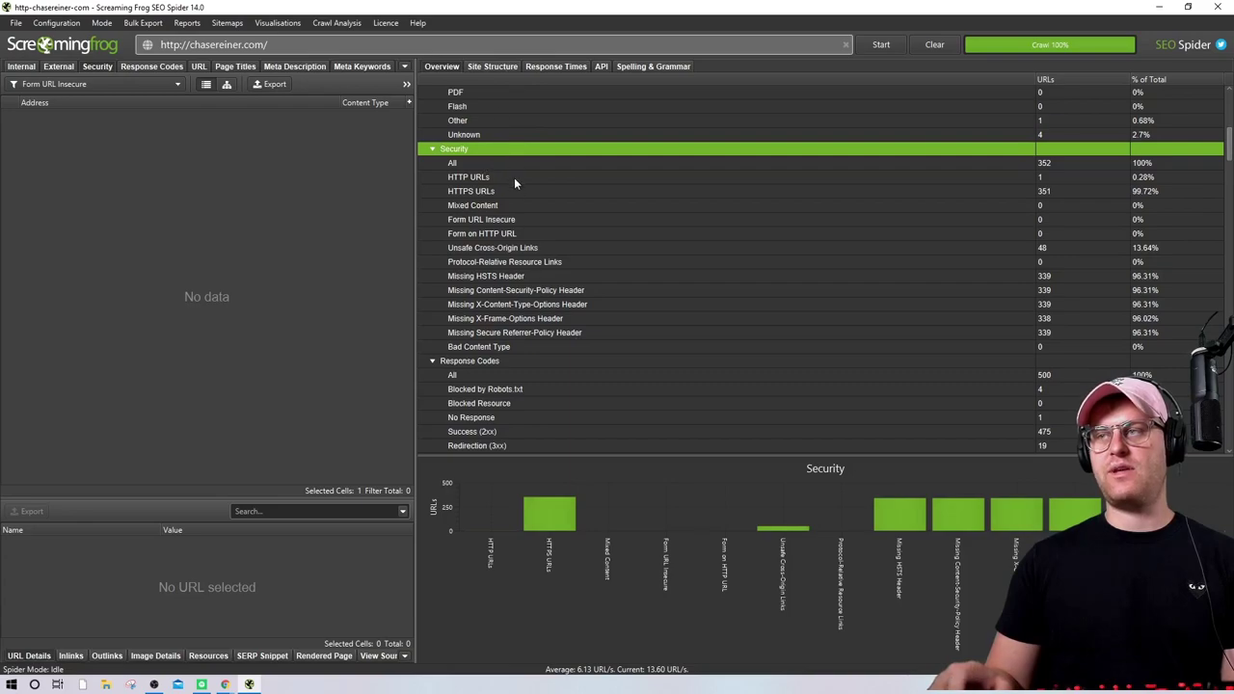
scroll(497, 231, "up", 8)
scroll(482, 281, "down", 3)
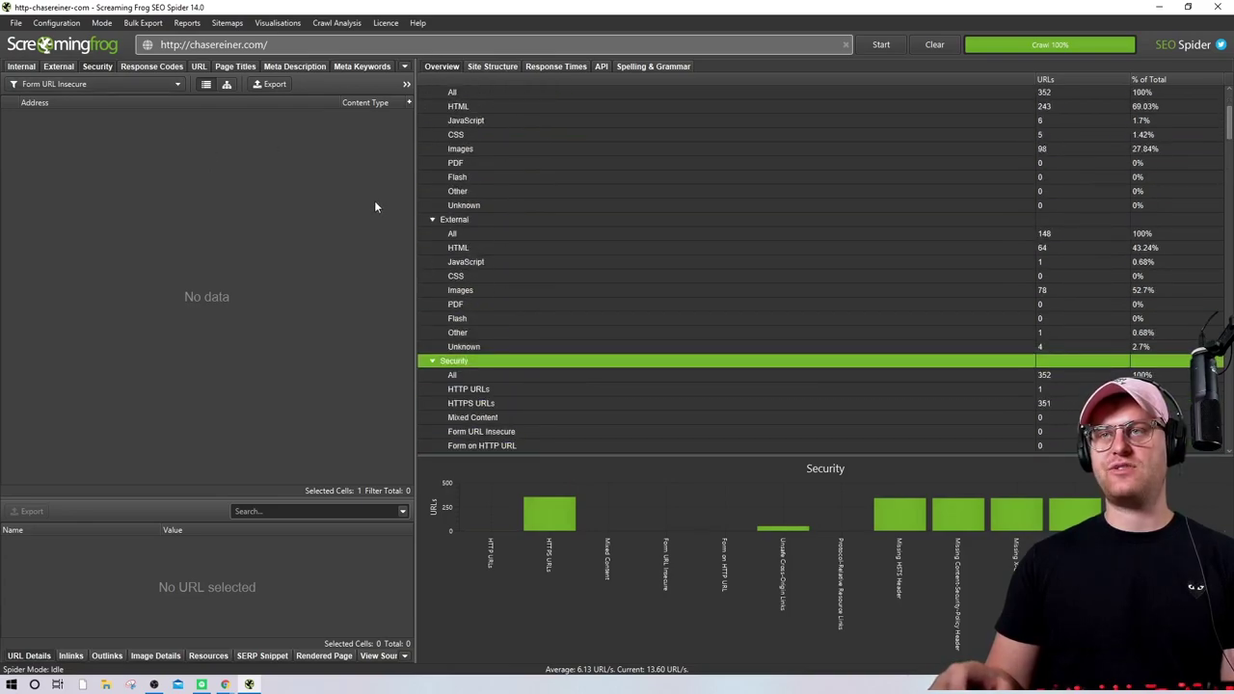
left_click(100, 83)
left_click(397, 227)
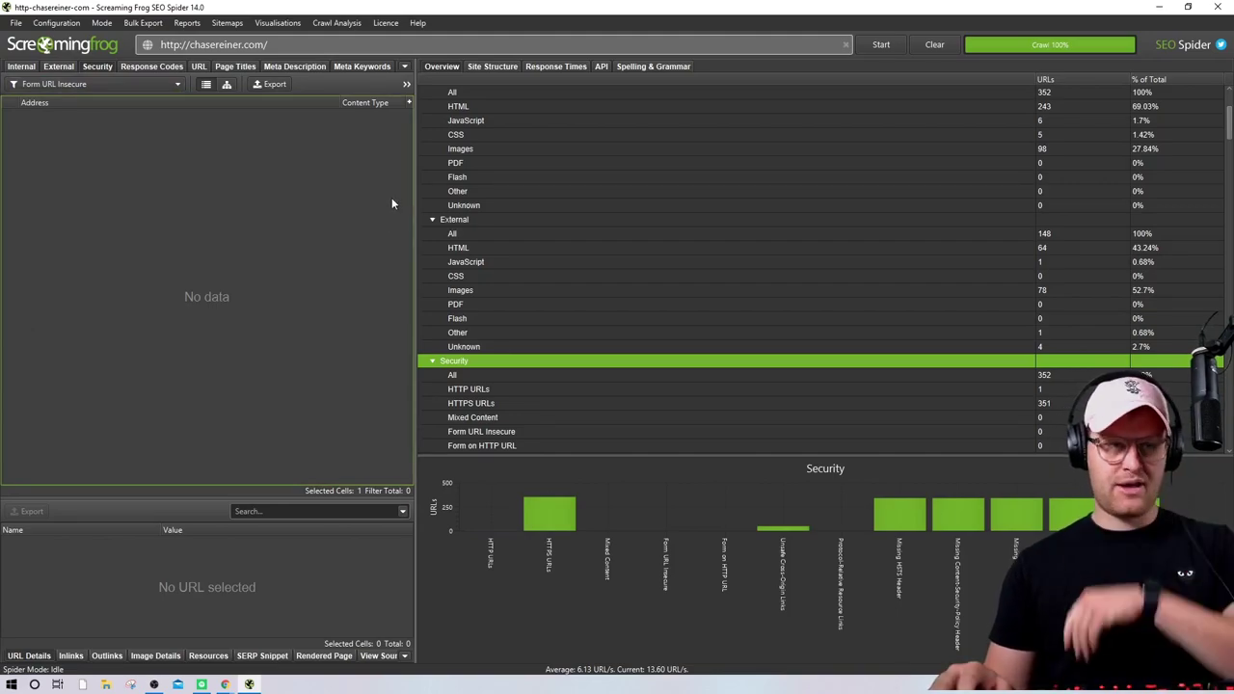
Show the response code results and the URL results, matching each with its section in the crawl overview
left_click(157, 67)
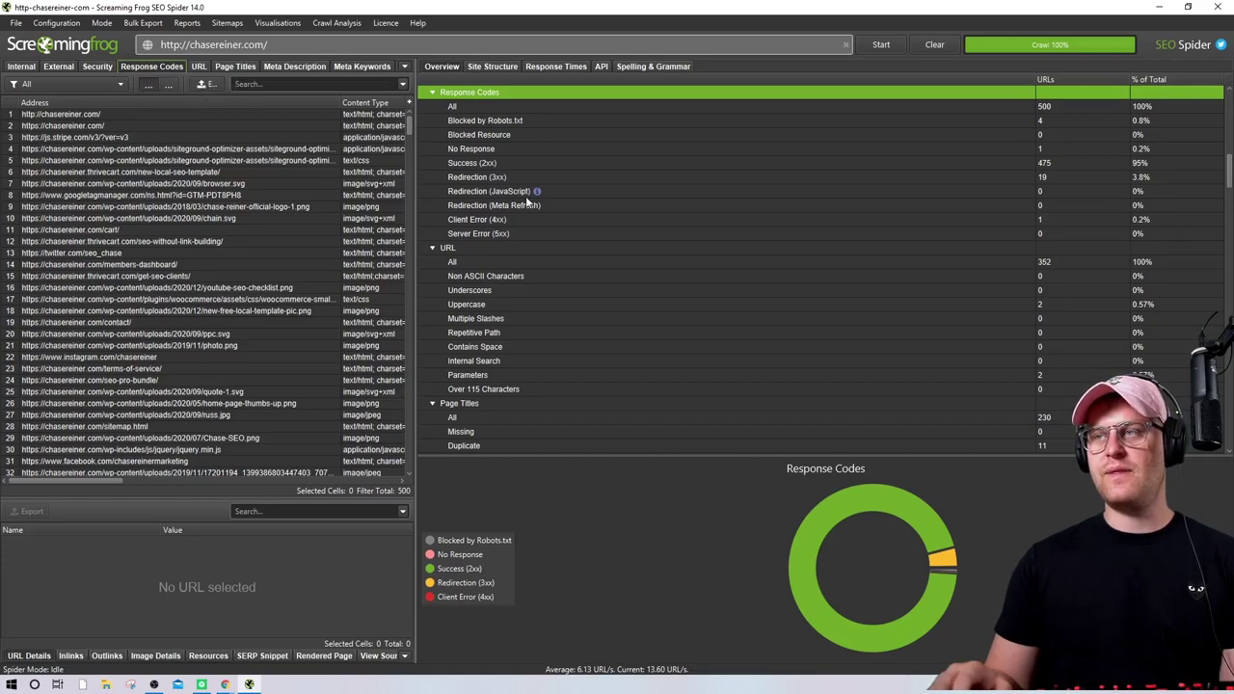
scroll(511, 207, "up", 3)
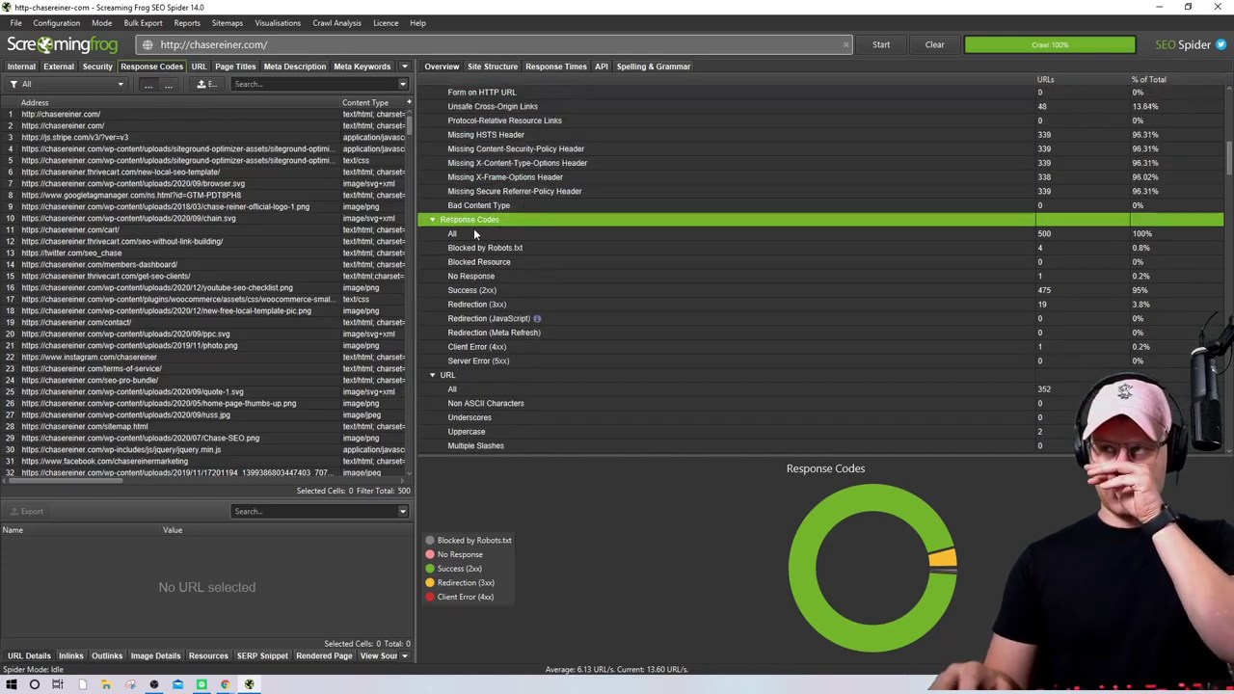
left_click(200, 68)
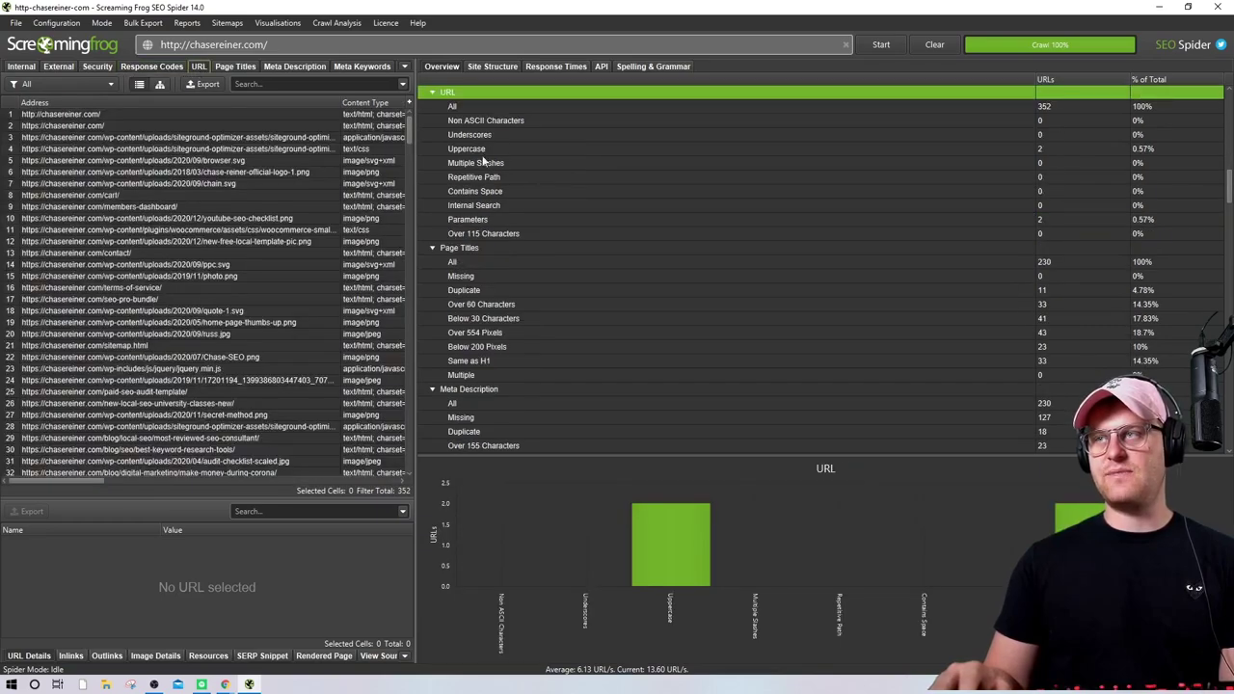
scroll(501, 165, "up", 4)
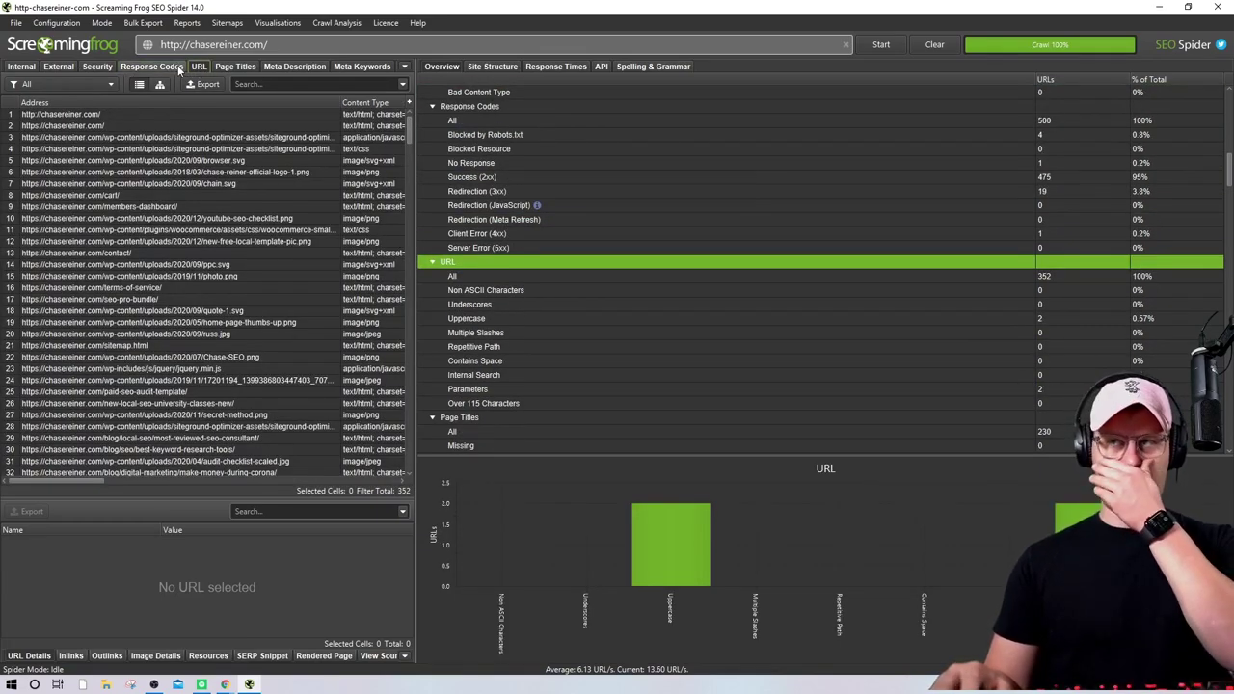
Compare the URL filter options with the overview's URL section and filter the URL results to Uppercase
left_click(106, 84)
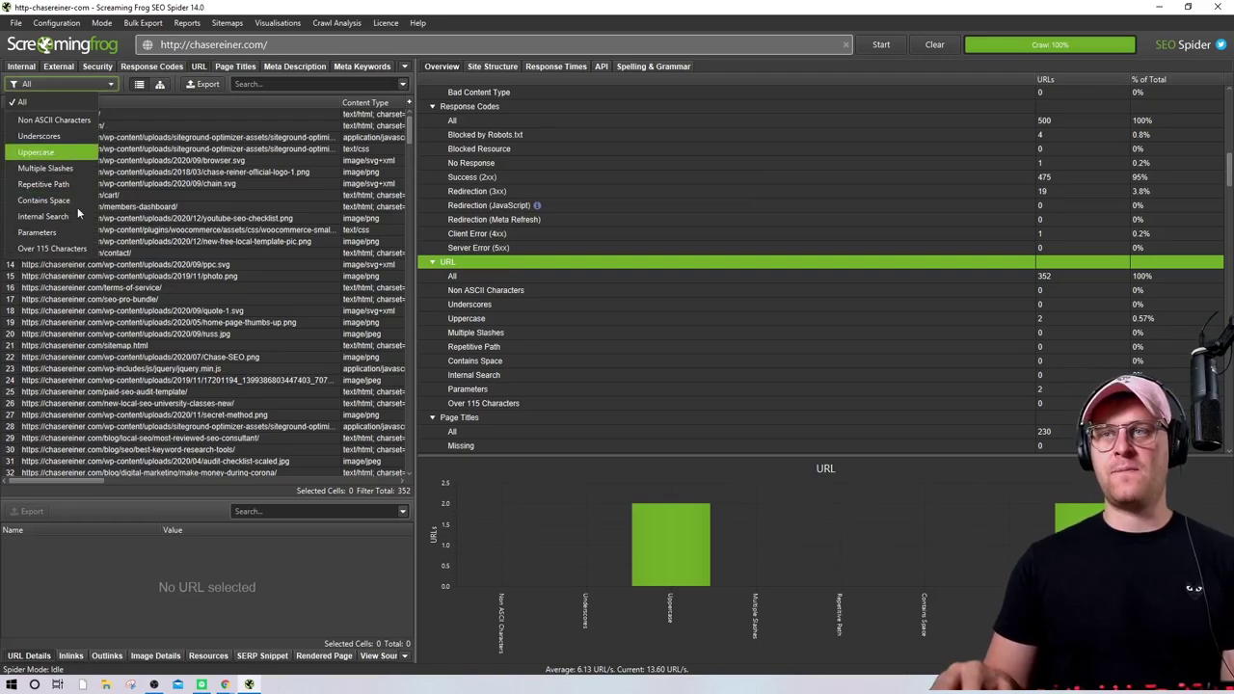
left_click(472, 375)
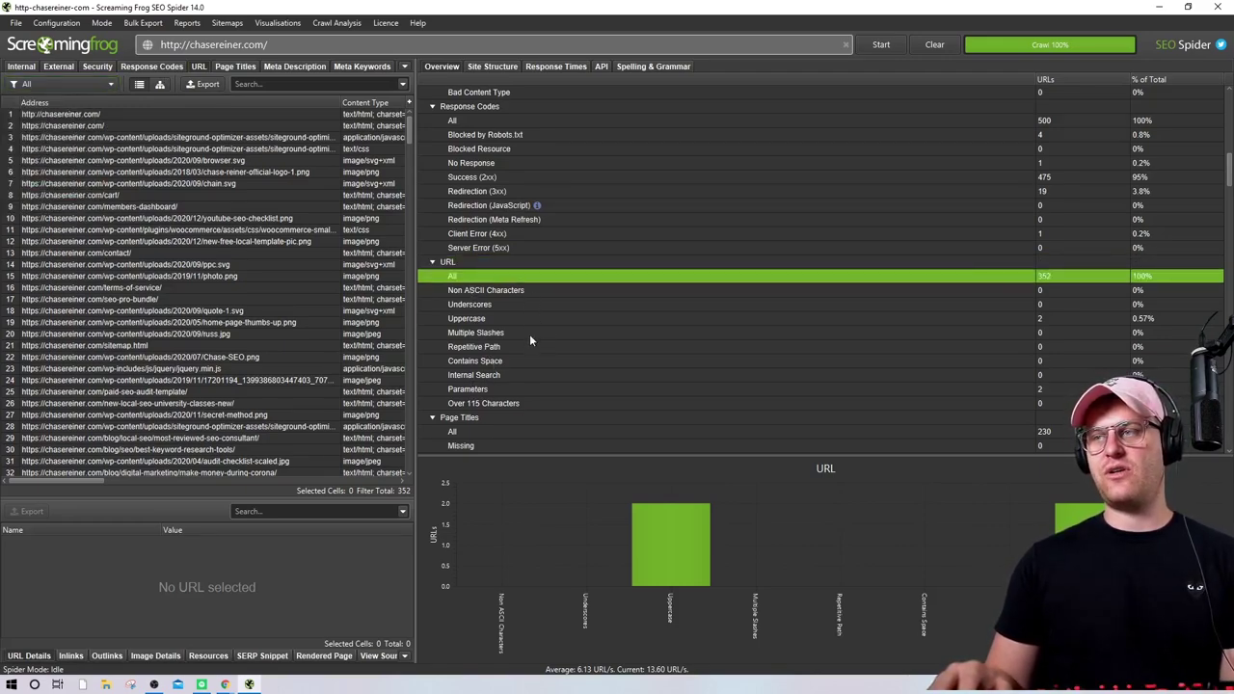
left_click(687, 320)
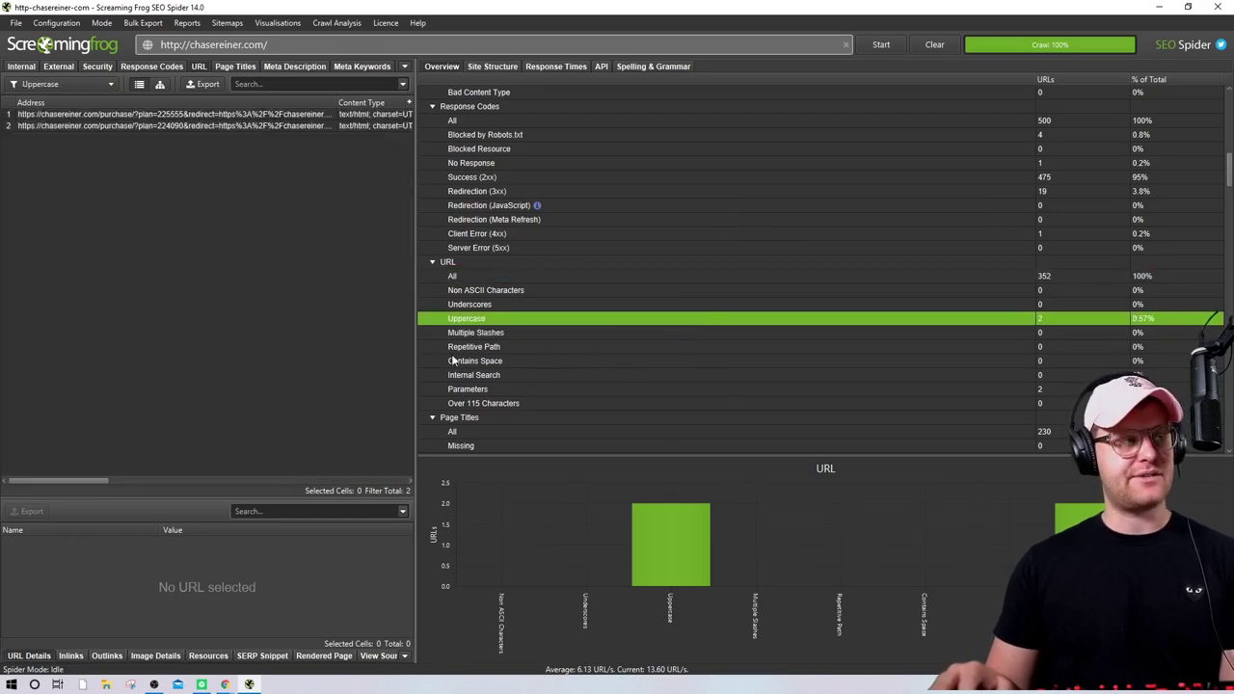
Widen the crawl overview further and review the summary rows for total URLs encountered, crawled, internal and external
scroll(689, 225, "up", 10)
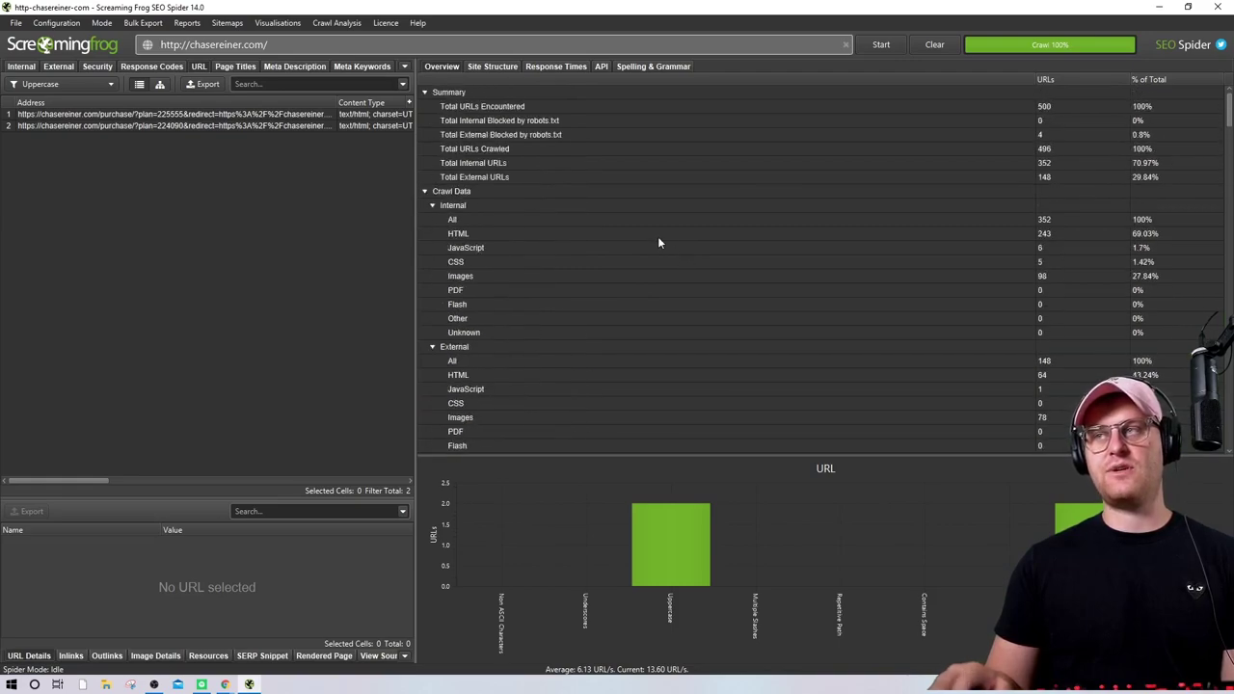
left_click_drag(416, 155, 172, 155)
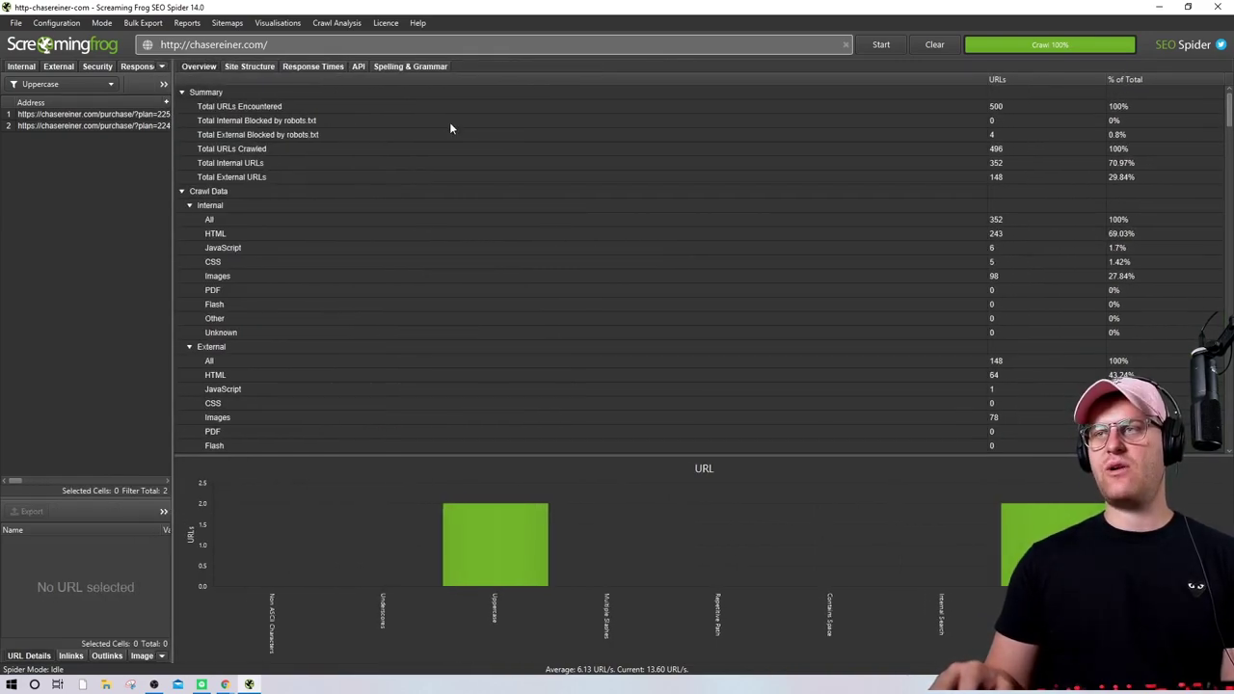
left_click(208, 93)
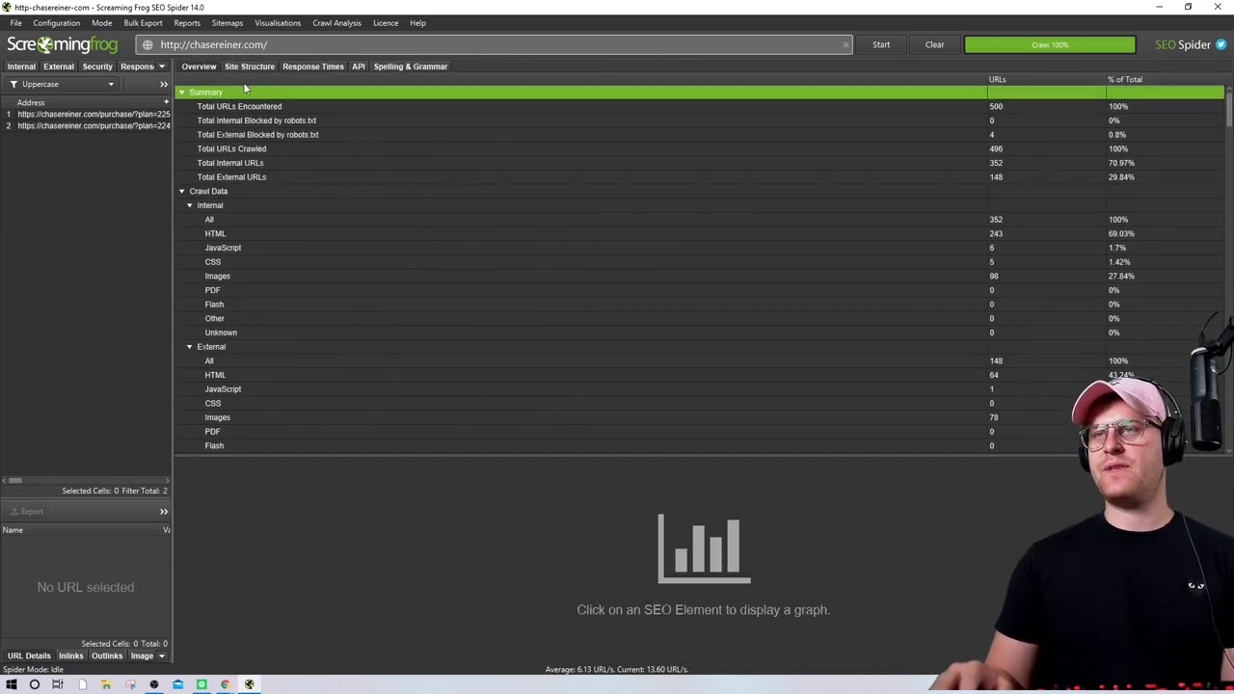
left_click(248, 109)
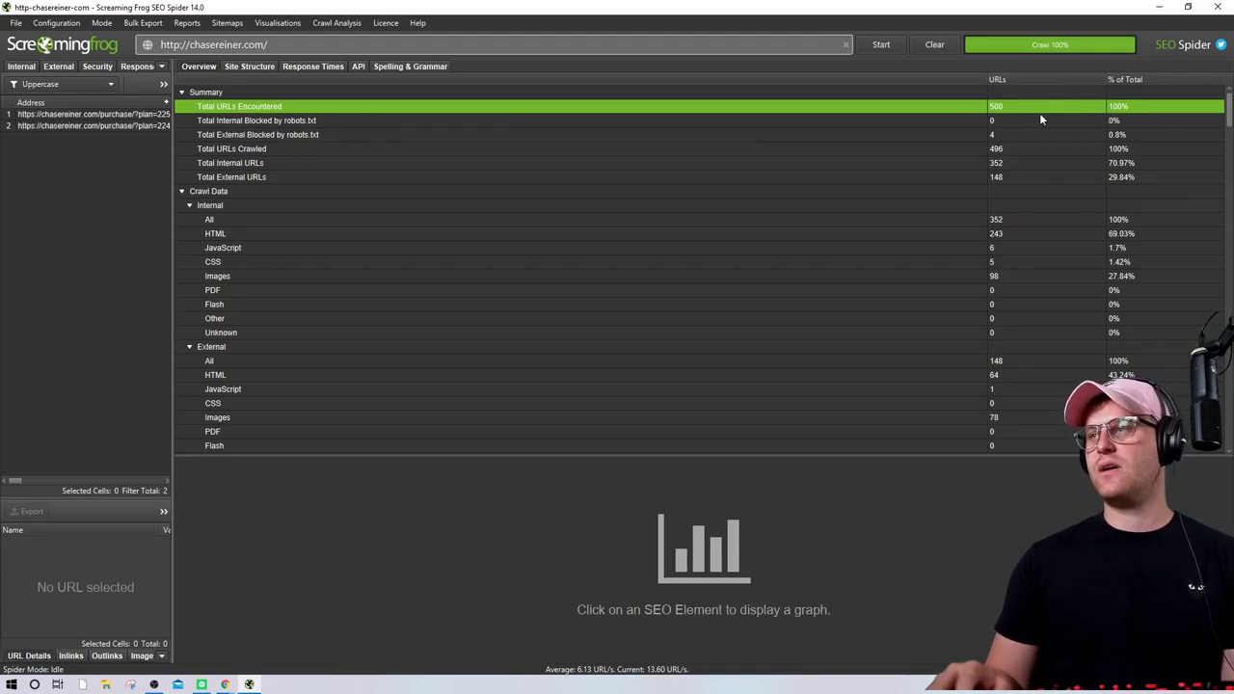
left_click(254, 150)
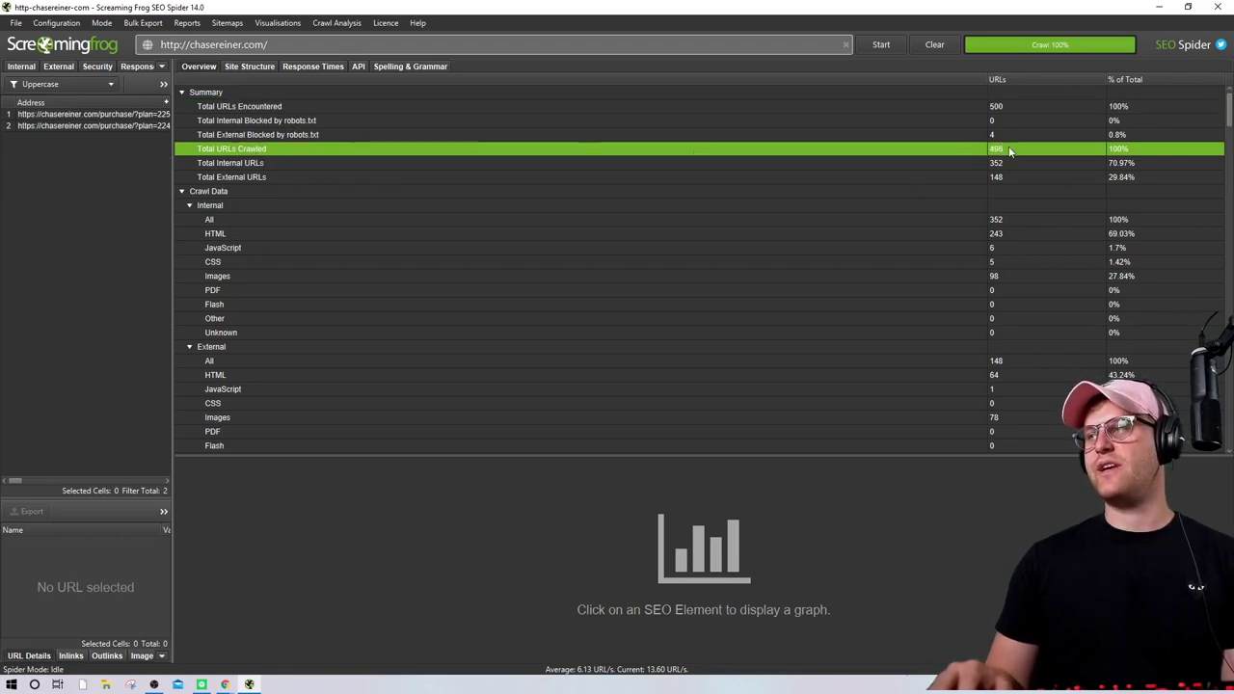
left_click(897, 176)
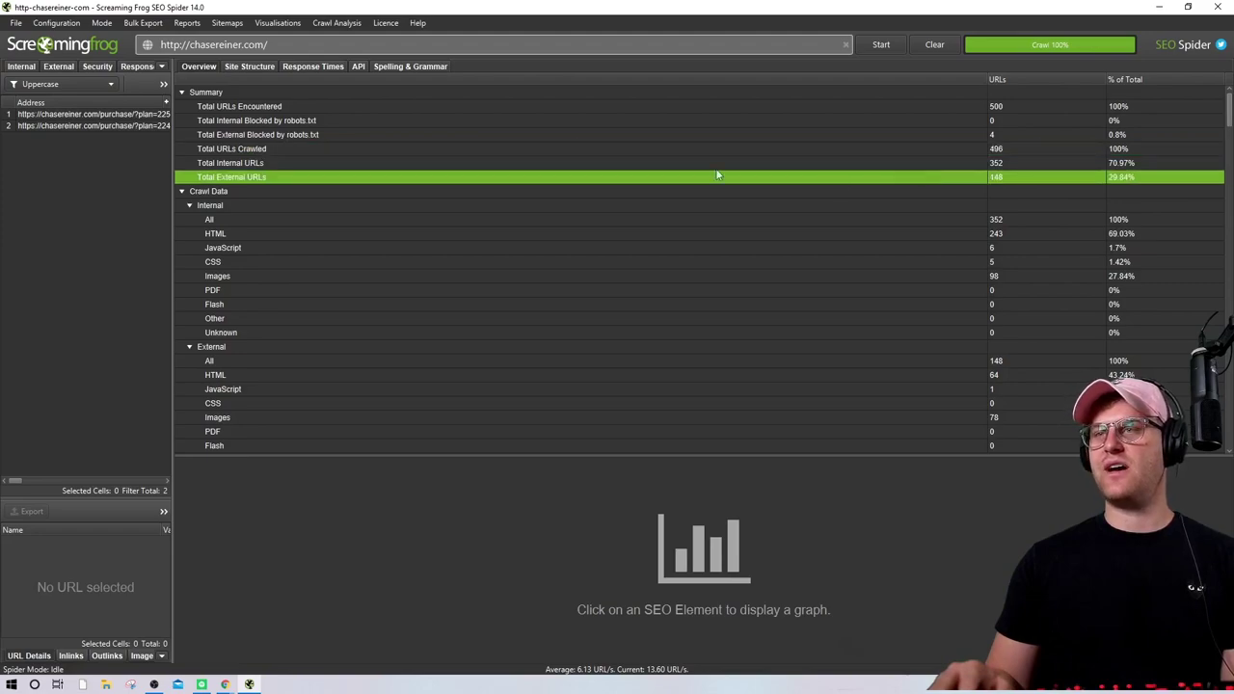
left_click(315, 163)
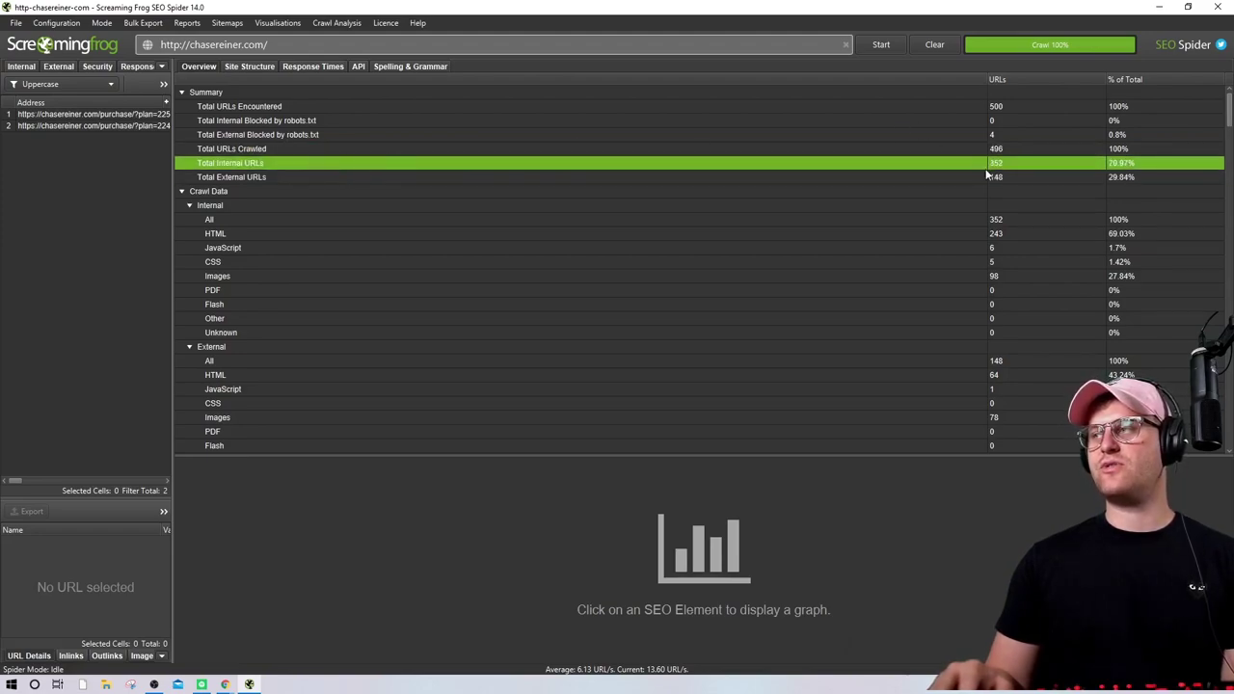
left_click(353, 176)
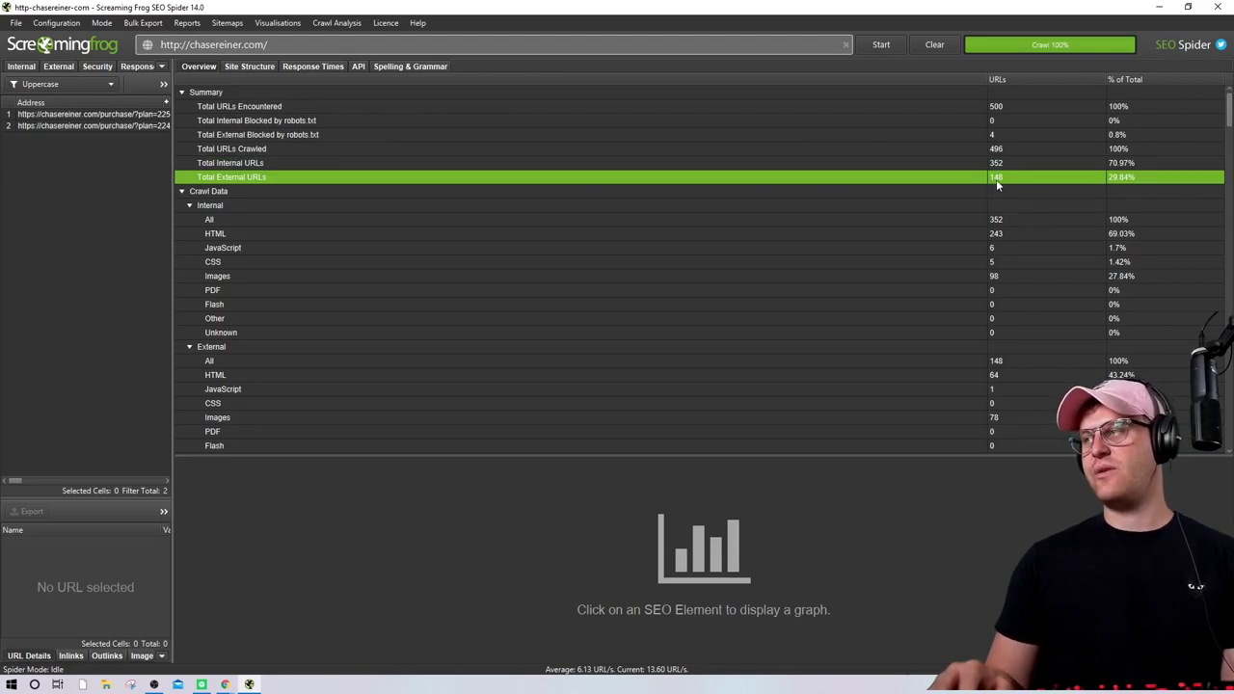
Review the overview's crawl data for internal HTML and images, all external URLs, and external HTML
left_click(430, 191)
scroll(395, 222, "down", 1)
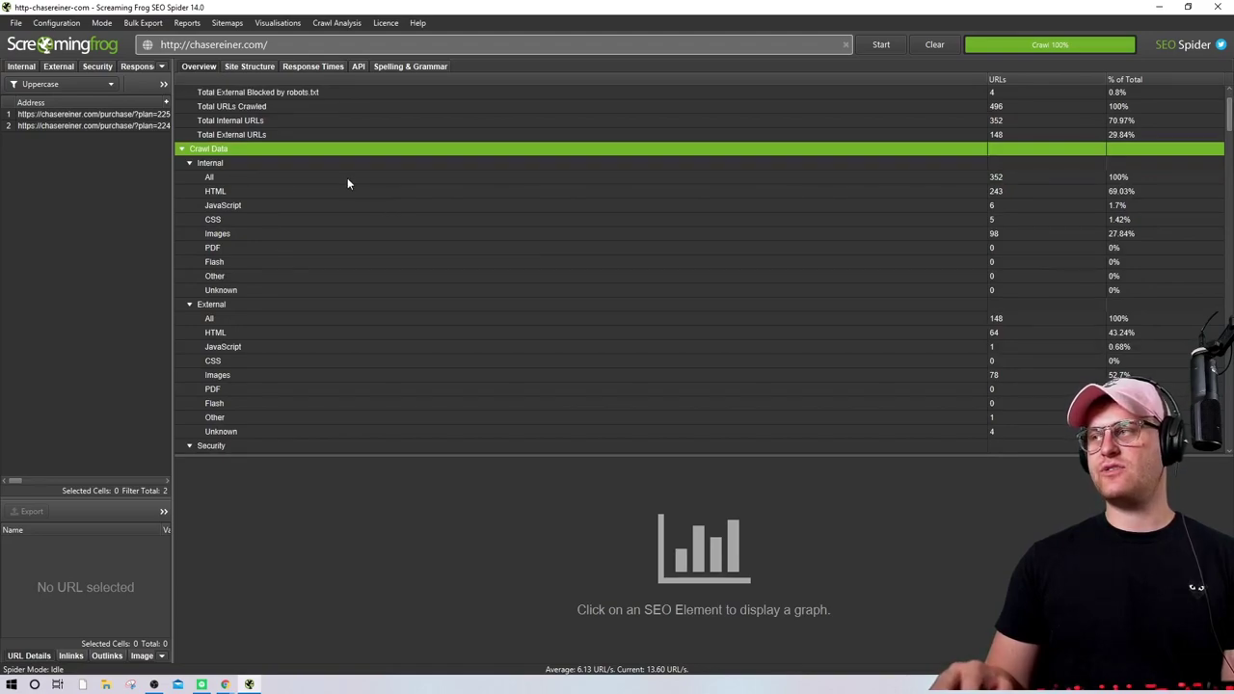
left_click(259, 192)
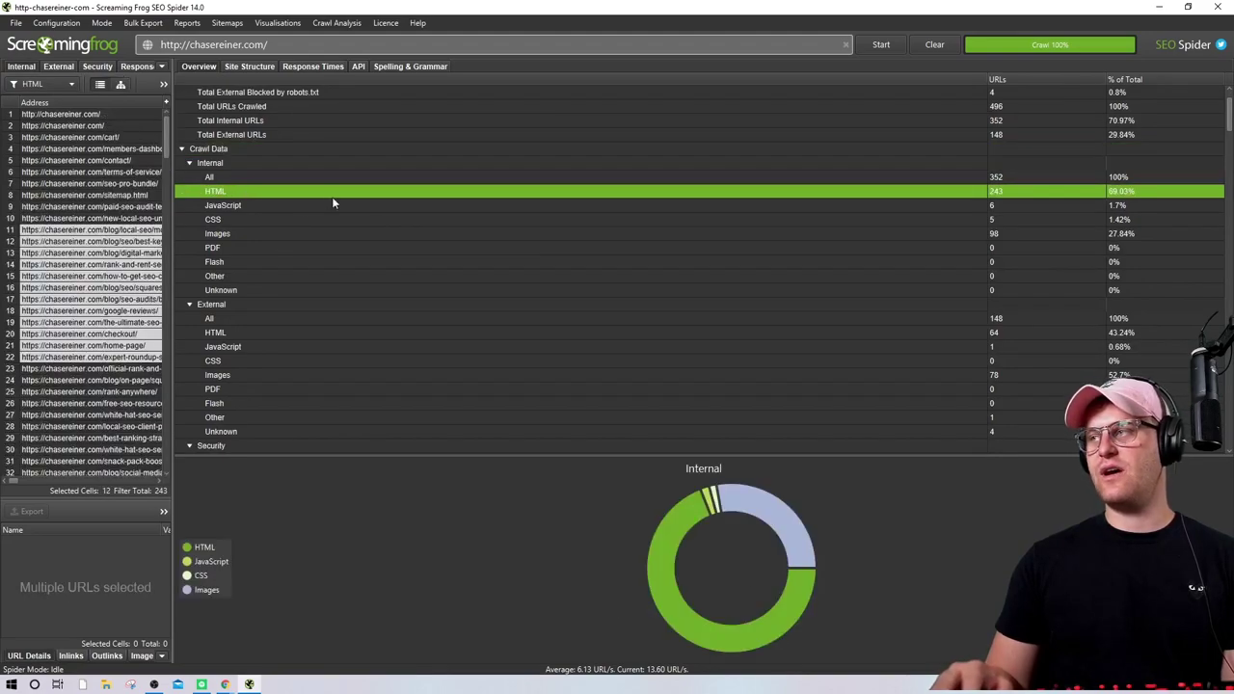
left_click(242, 235)
scroll(291, 236, "down", 1)
left_click(243, 278)
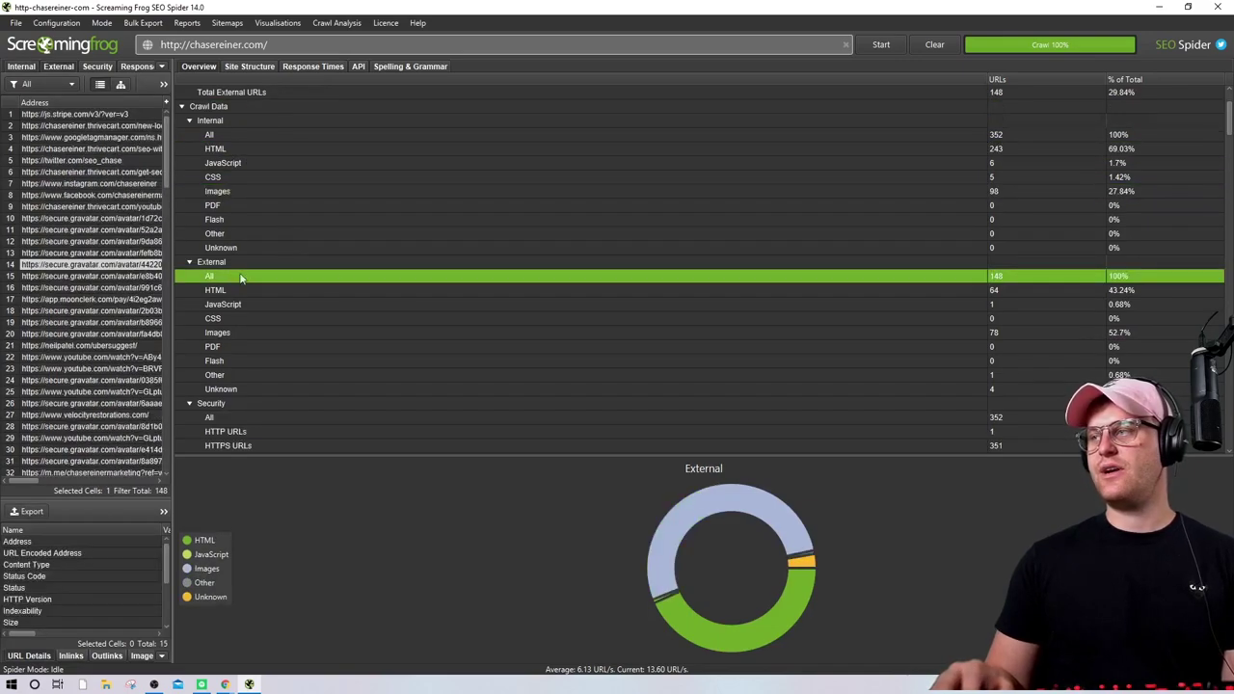
left_click(261, 288)
Show all security results from the overview, narrowing them to the HTTP URLs
scroll(317, 303, "down", 3)
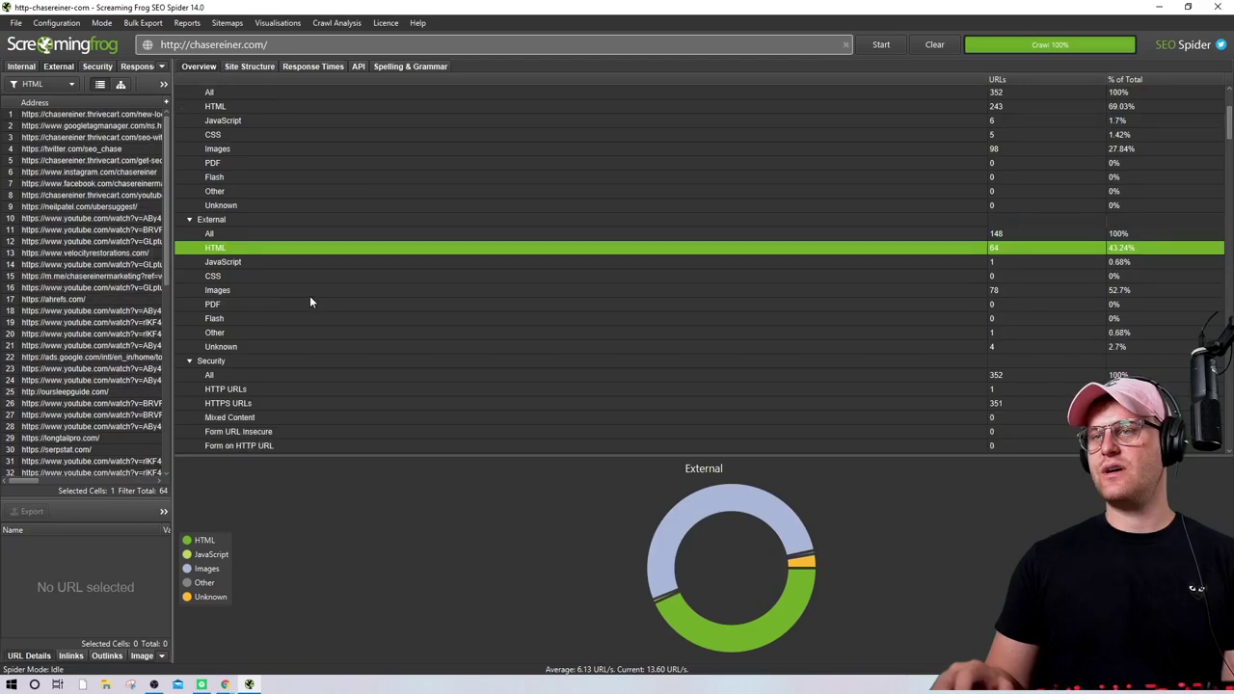
scroll(337, 231, "down", 4)
scroll(270, 174, "up", 1)
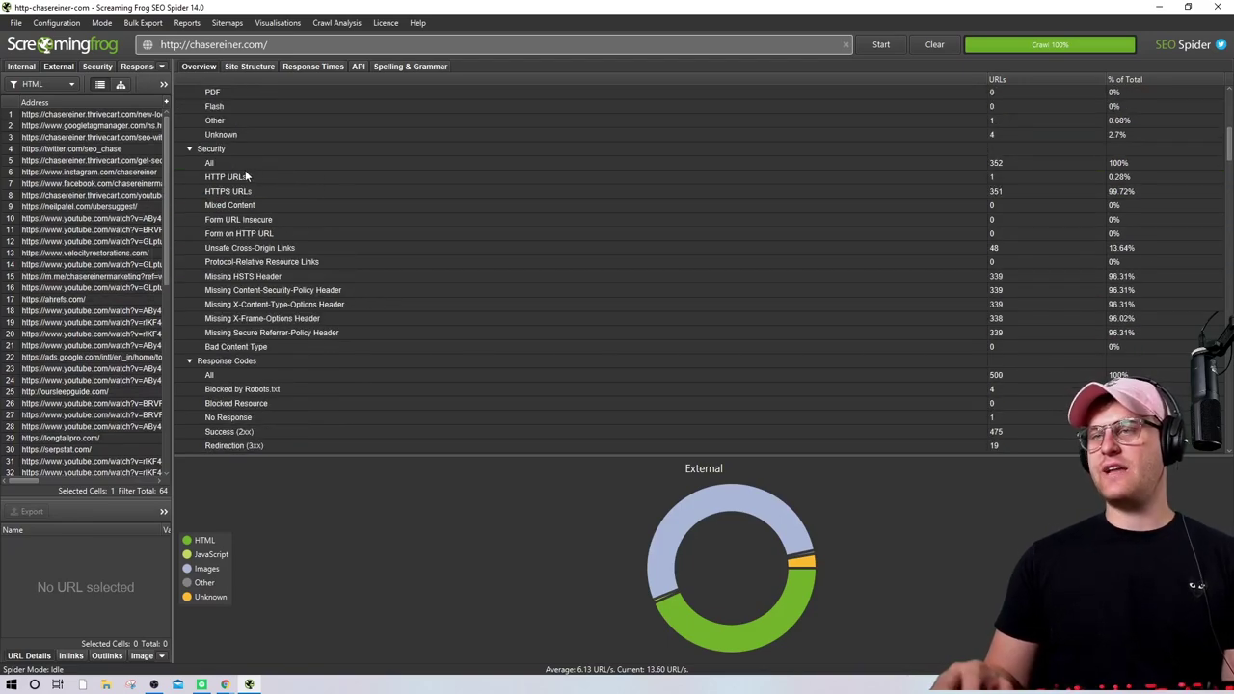
left_click(239, 165)
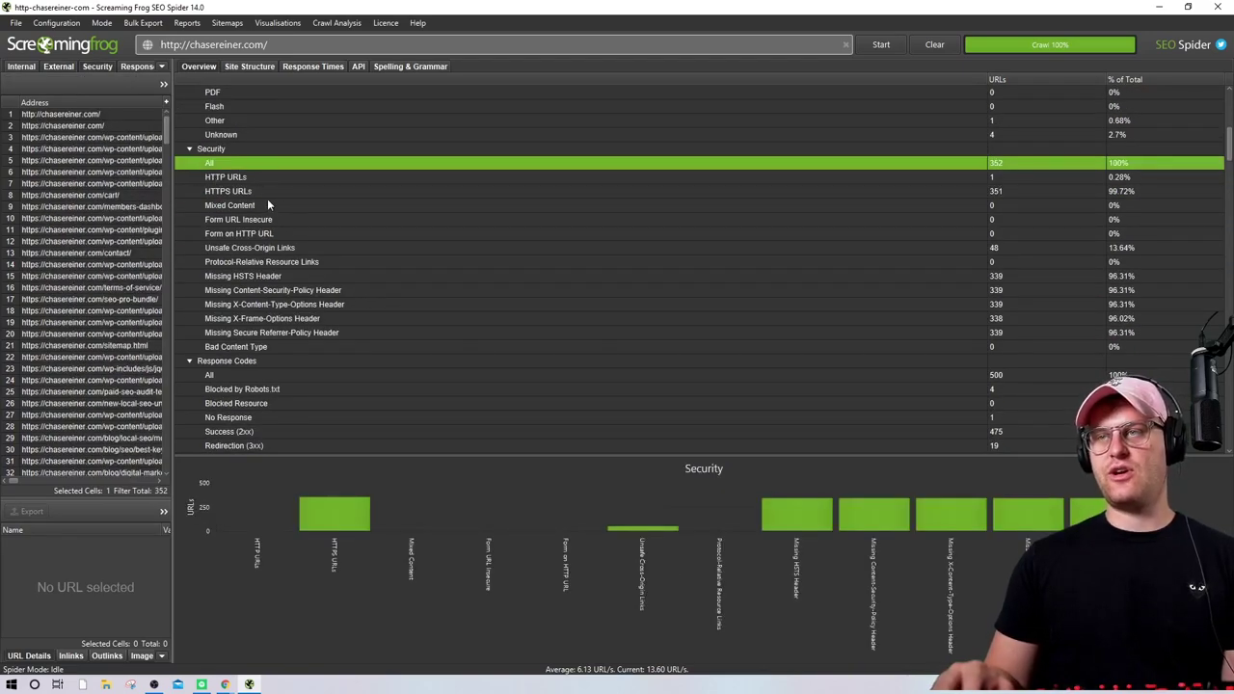
left_click(278, 177)
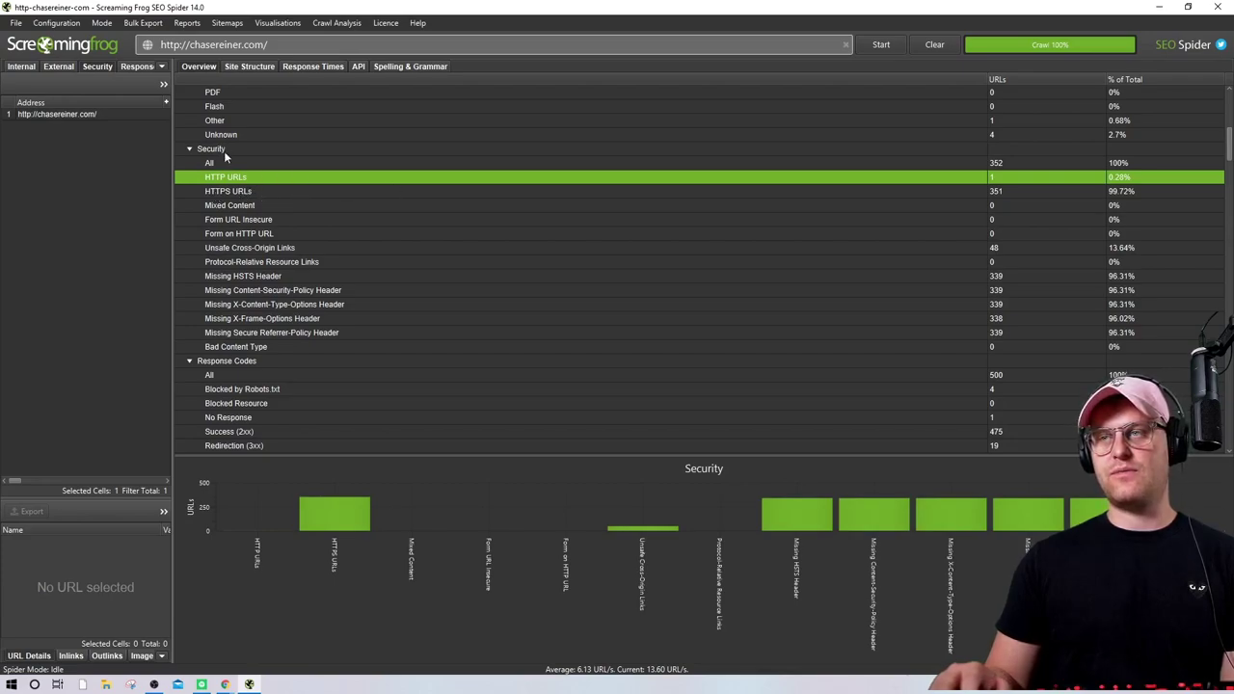
Filter the security results to HTTPS URLs, Mixed Content and finally Unsafe Cross-Origin Links
left_click(280, 191)
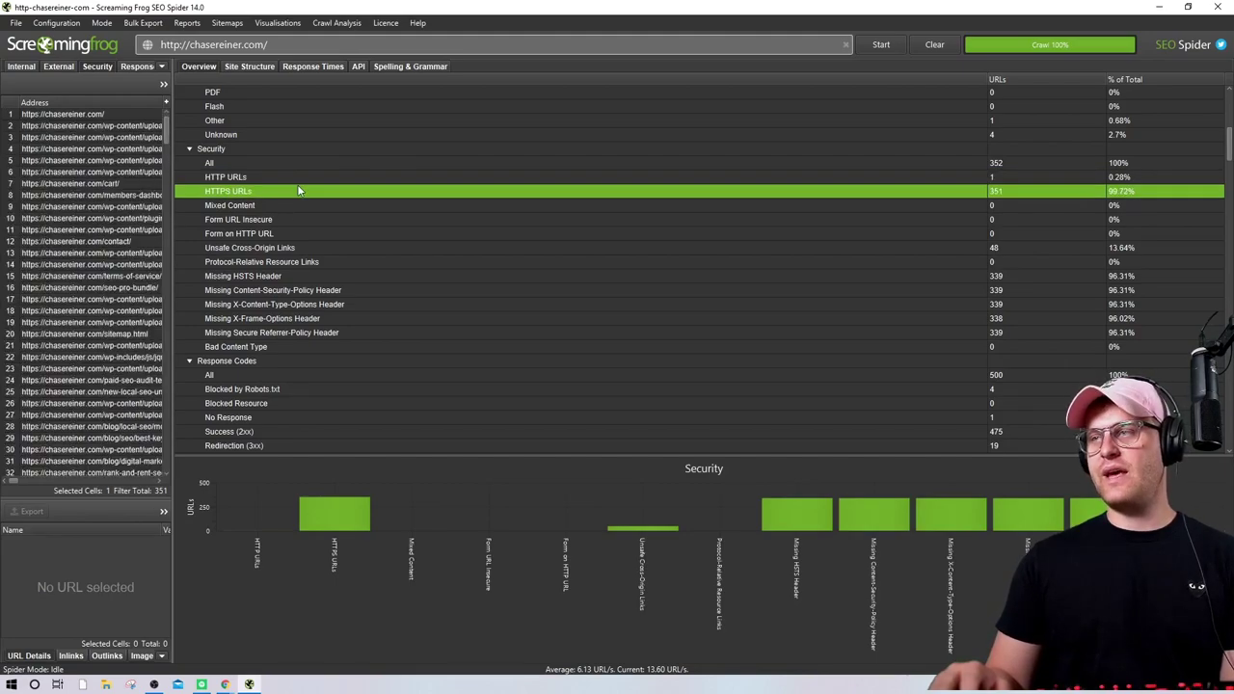
left_click(243, 206)
left_click(285, 247)
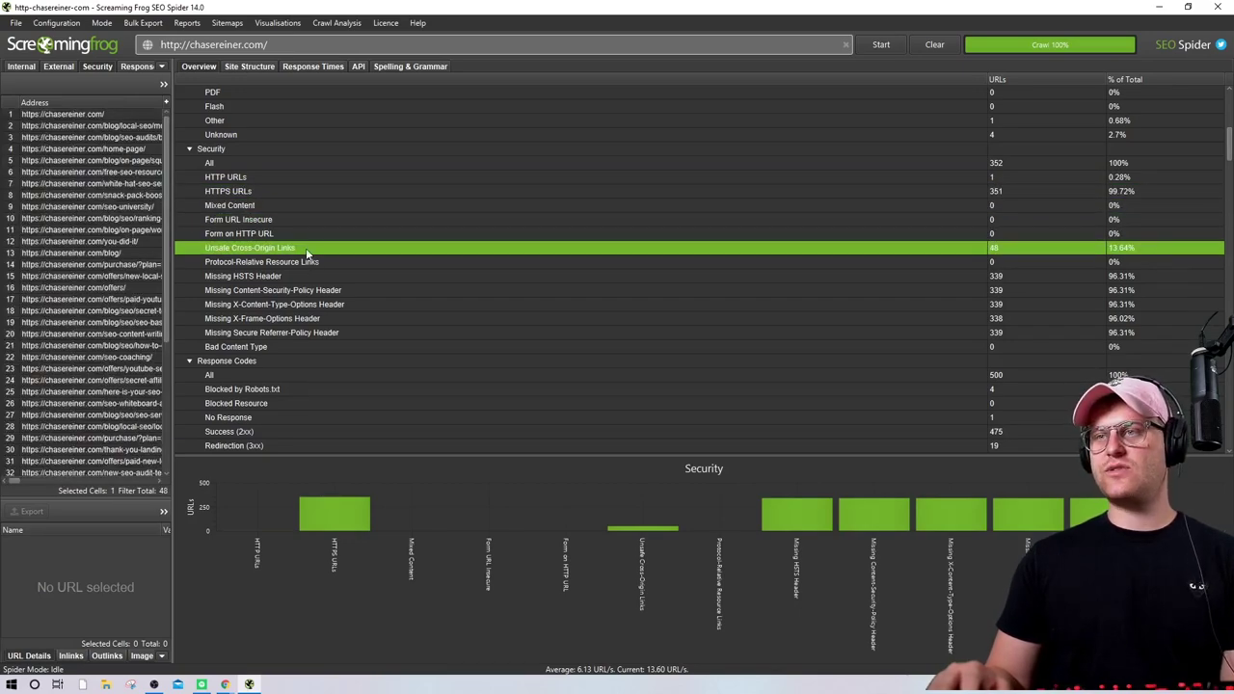
Widen the results list beside the crawl overview and look through the pages with unsafe cross-origin links
left_click(176, 249)
left_click_drag(176, 249, 487, 248)
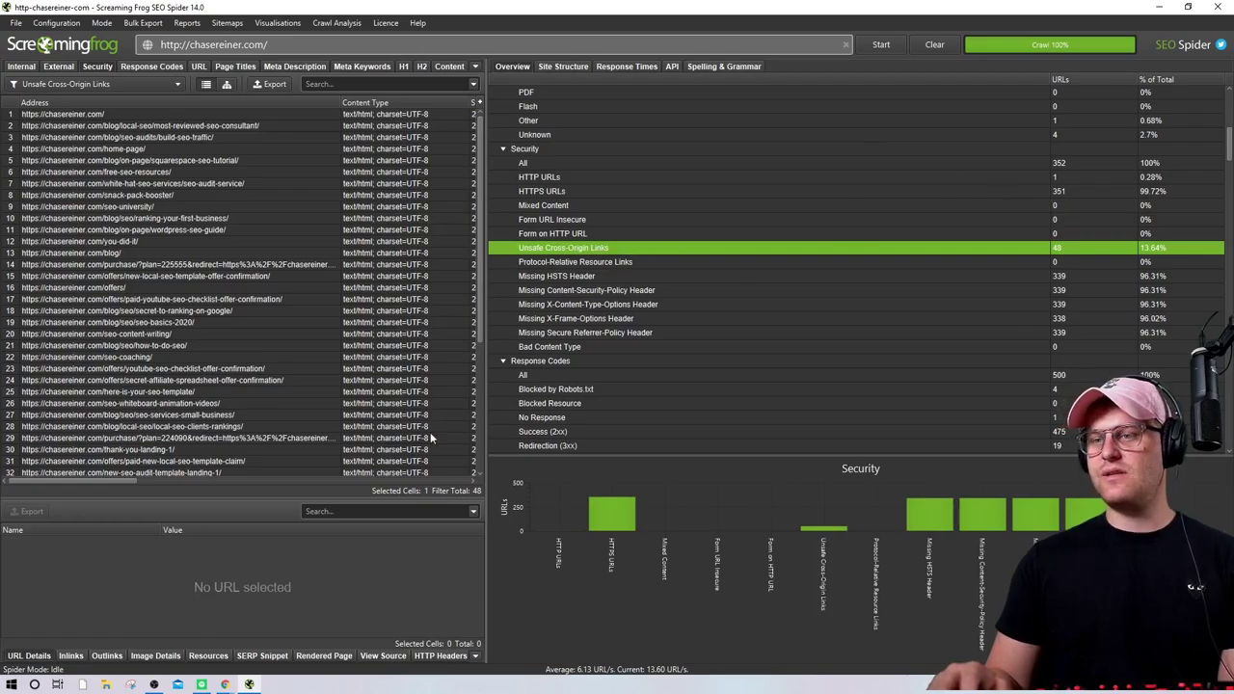
scroll(327, 385, "down", 3)
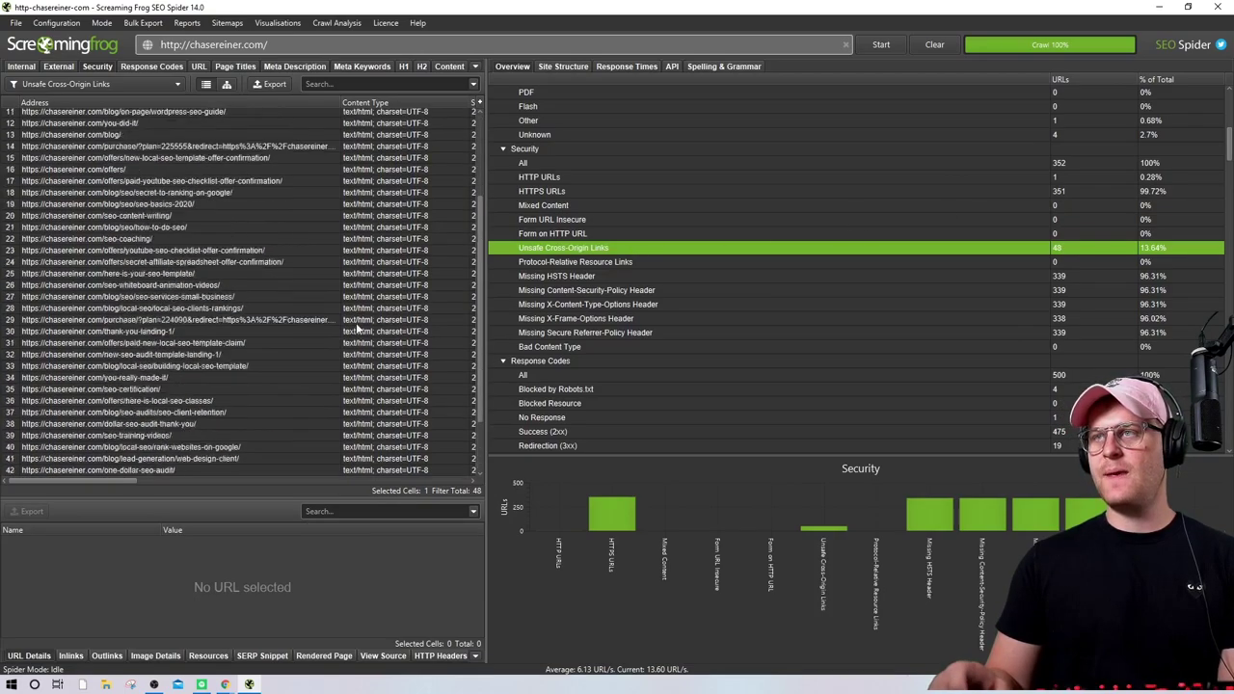
scroll(356, 322, "up", 3)
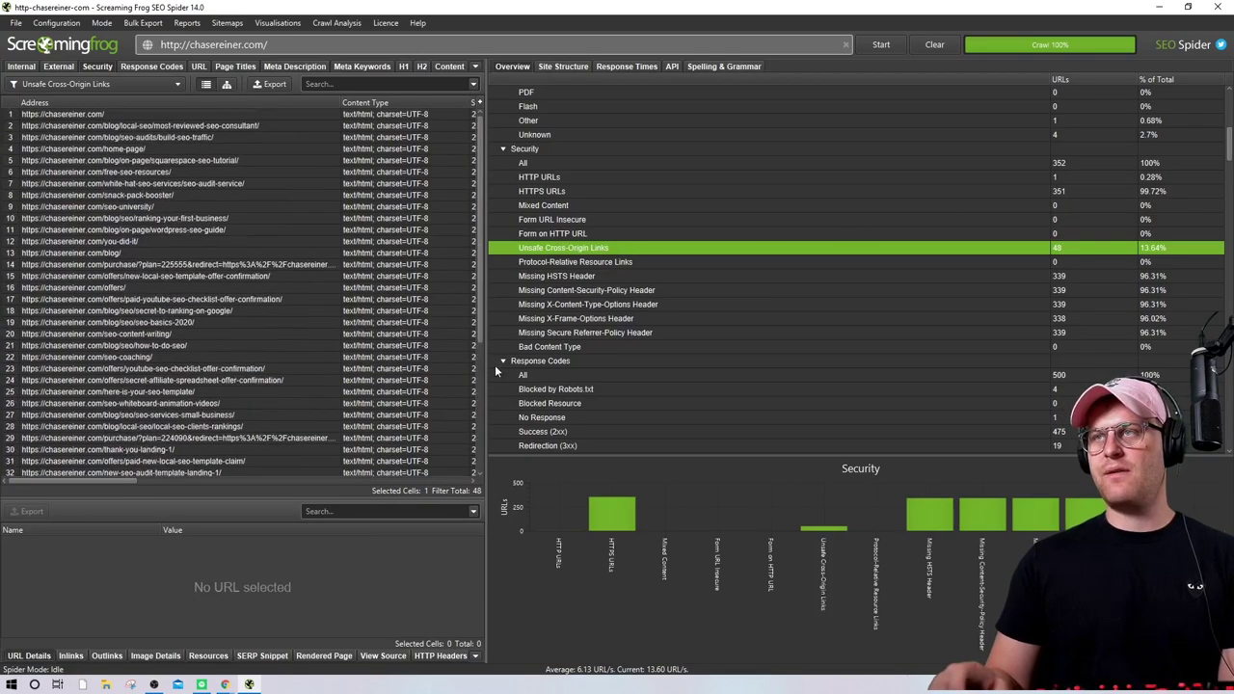
Review the security results for protocol-relative resource links, unsafe cross-origin links, missing X-Content-Type-Options headers and HTTP URLs
left_click(417, 22)
left_click(598, 253)
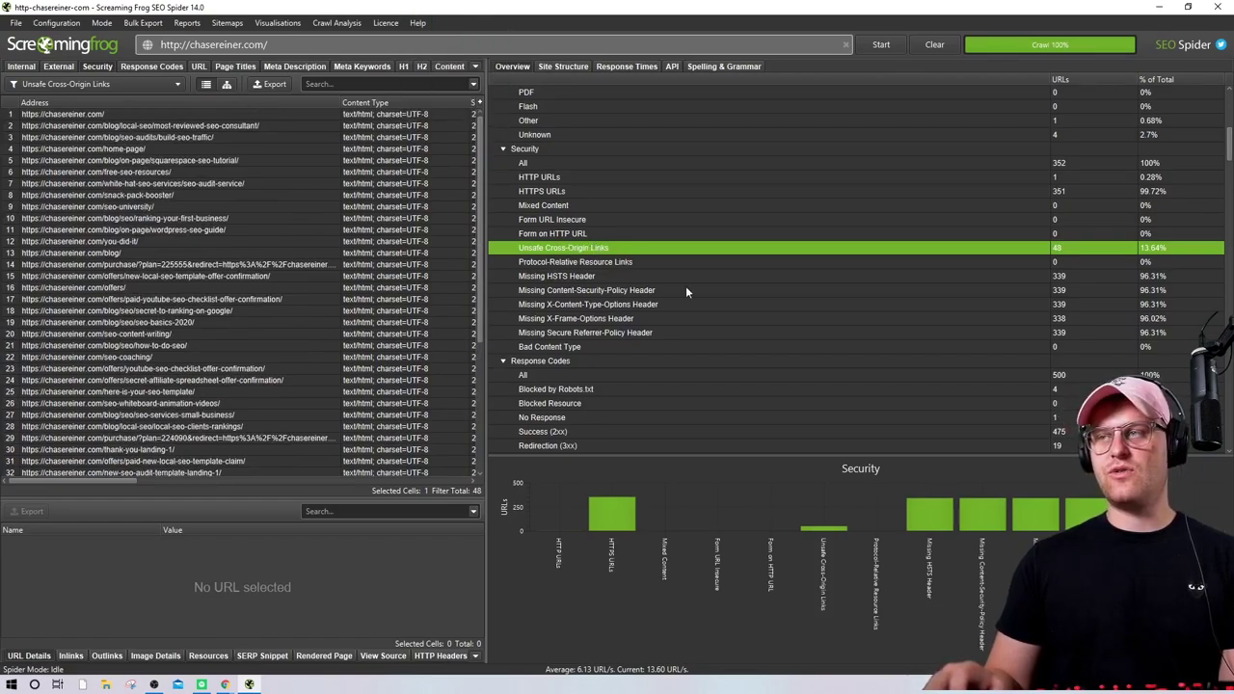
left_click(606, 262)
left_click(602, 247)
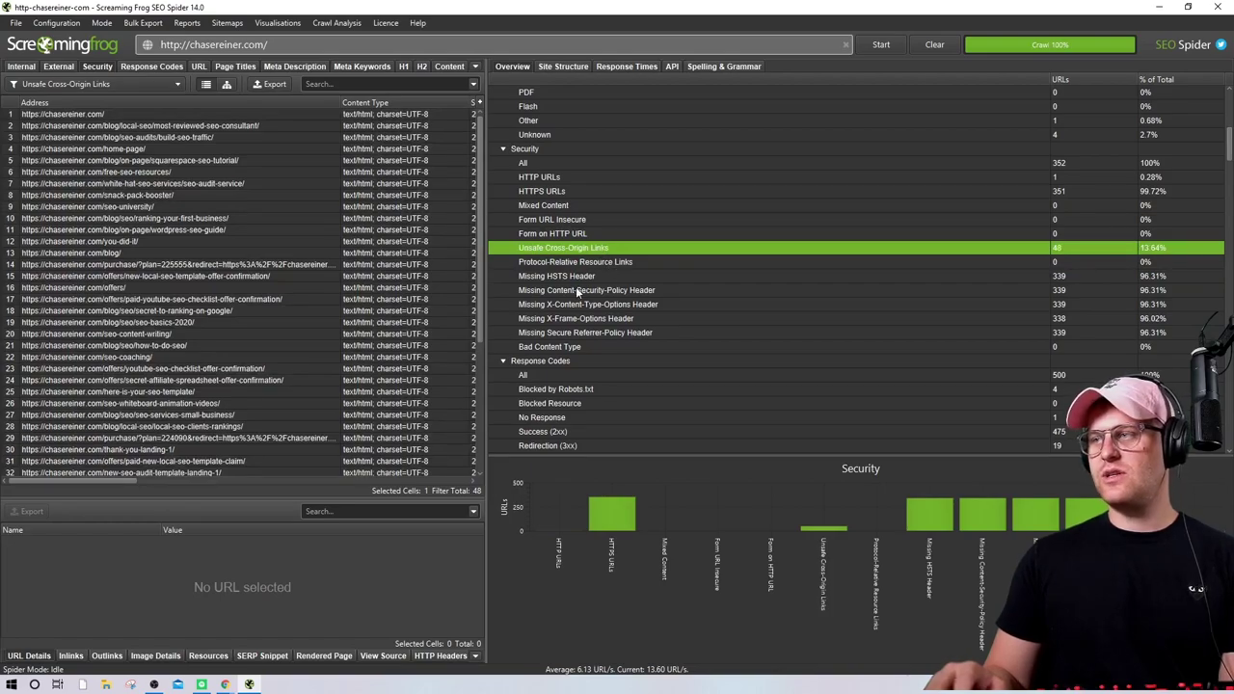
left_click(590, 305)
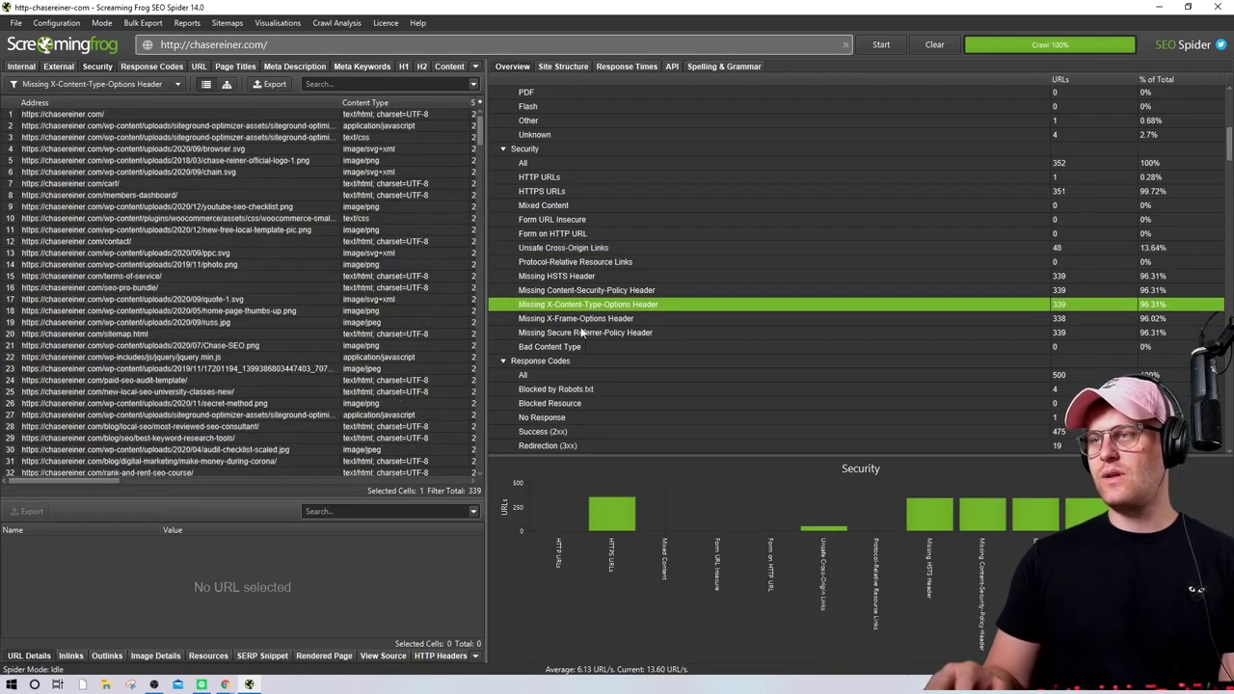
left_click(566, 179)
Show the response code results, narrow them to Blocked by Robots.txt and inspect the first blocked Google search URL
scroll(621, 313, "down", 3)
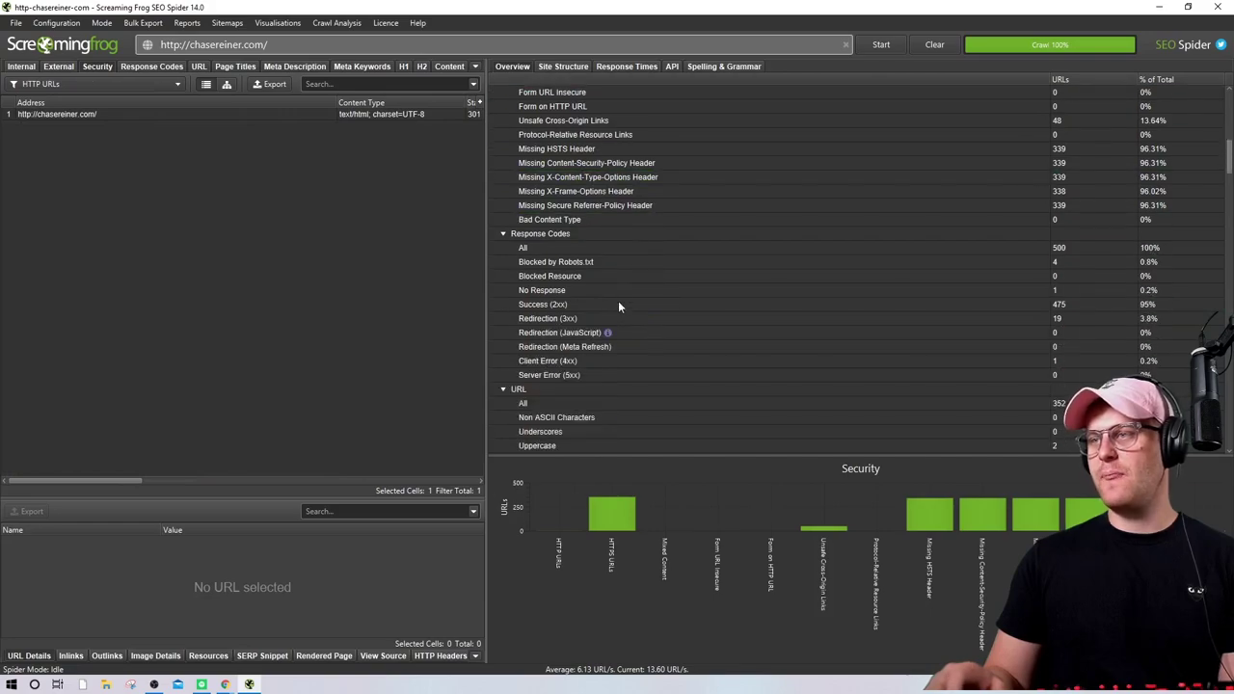
left_click(550, 248)
left_click(562, 262)
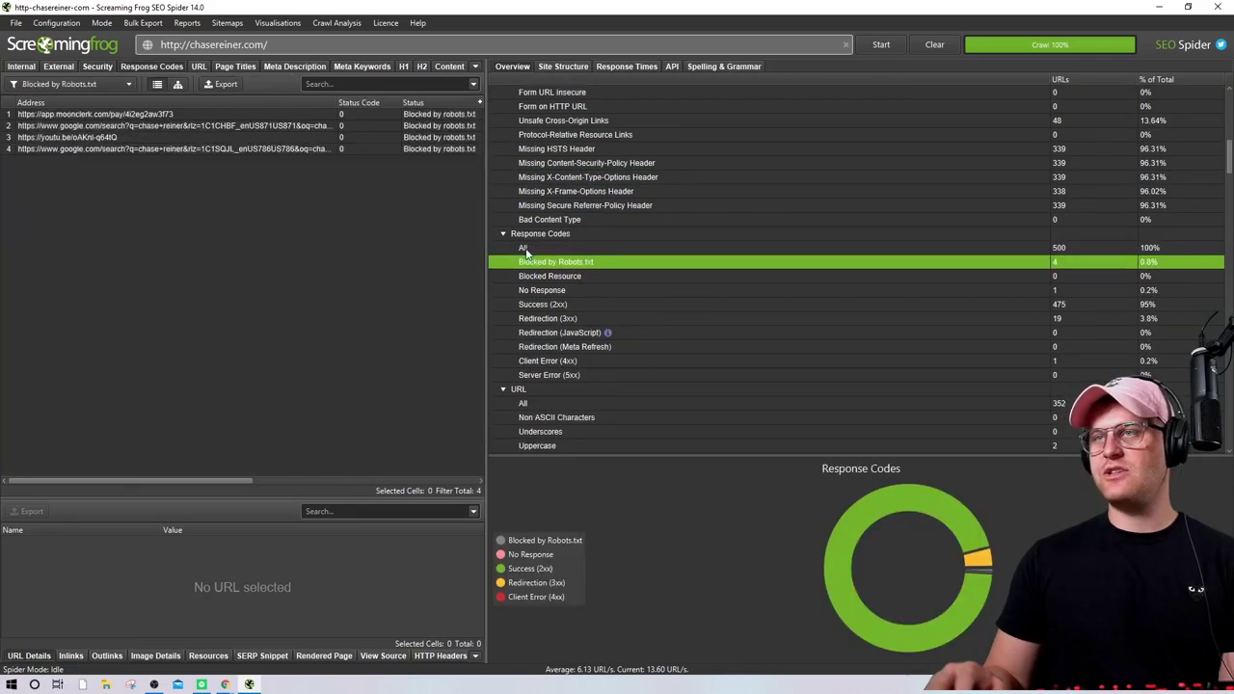
left_click_drag(159, 150, 150, 117)
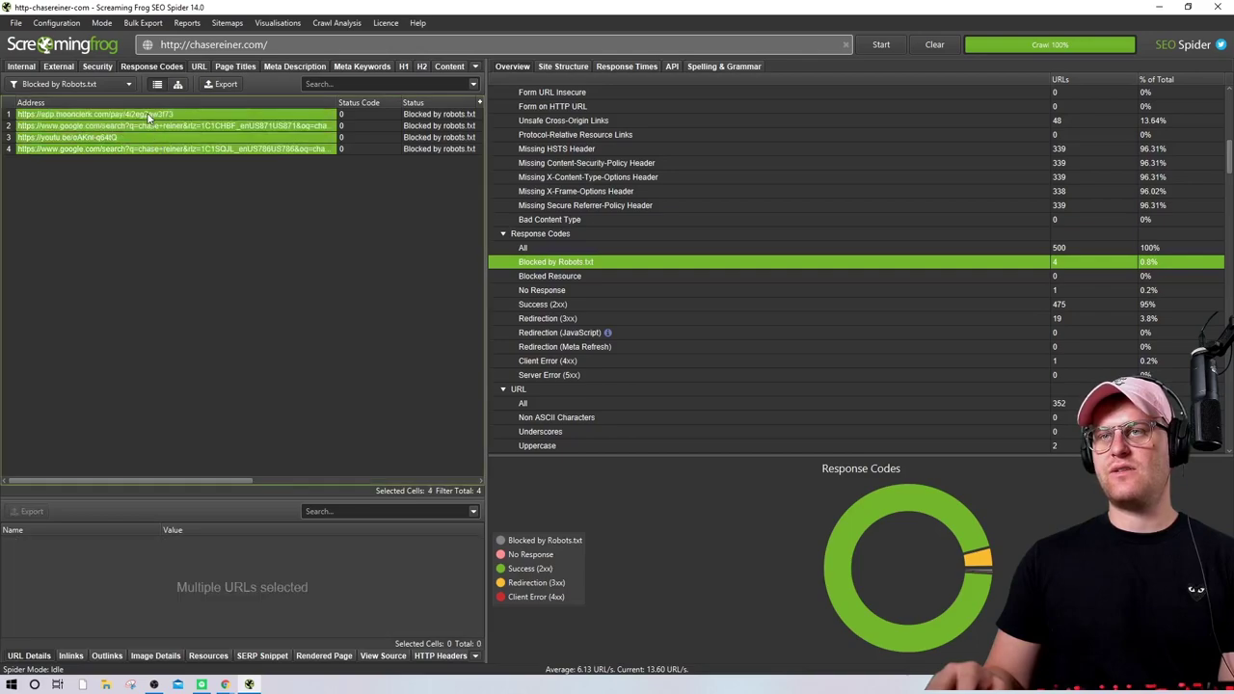
left_click(268, 130)
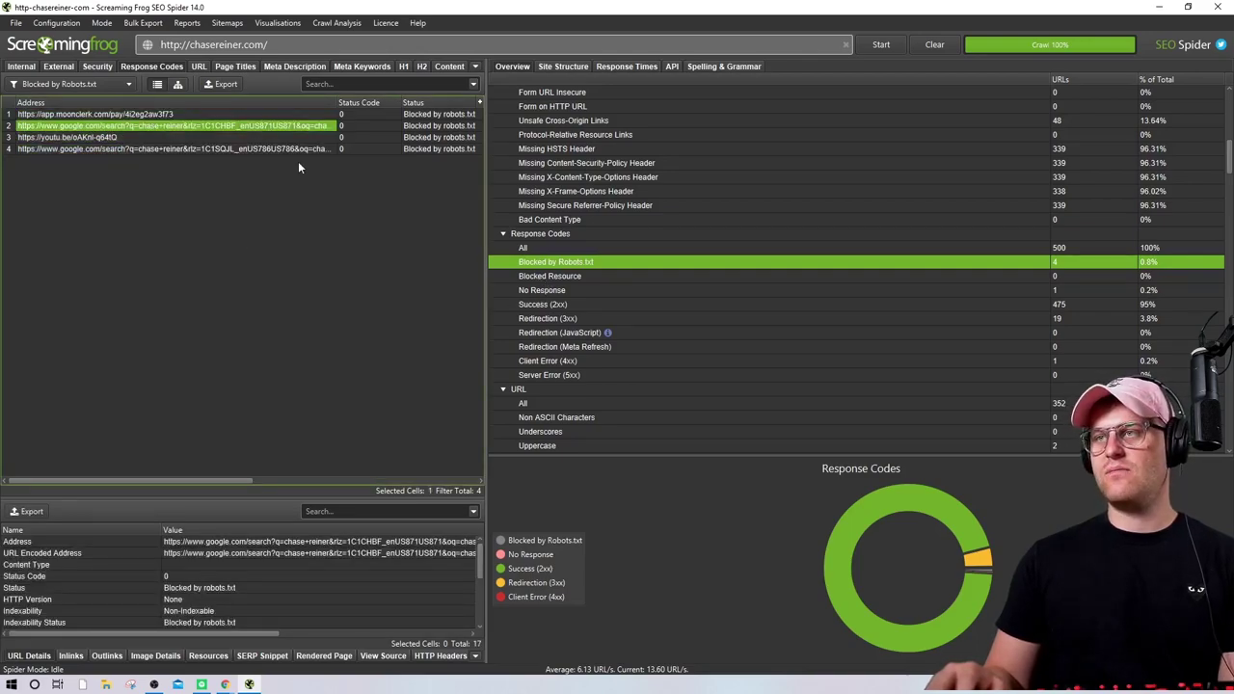
Review the Success (2xx) and Redirection (3xx) response codes, highlighting the list of redirected URLs
left_click(541, 303)
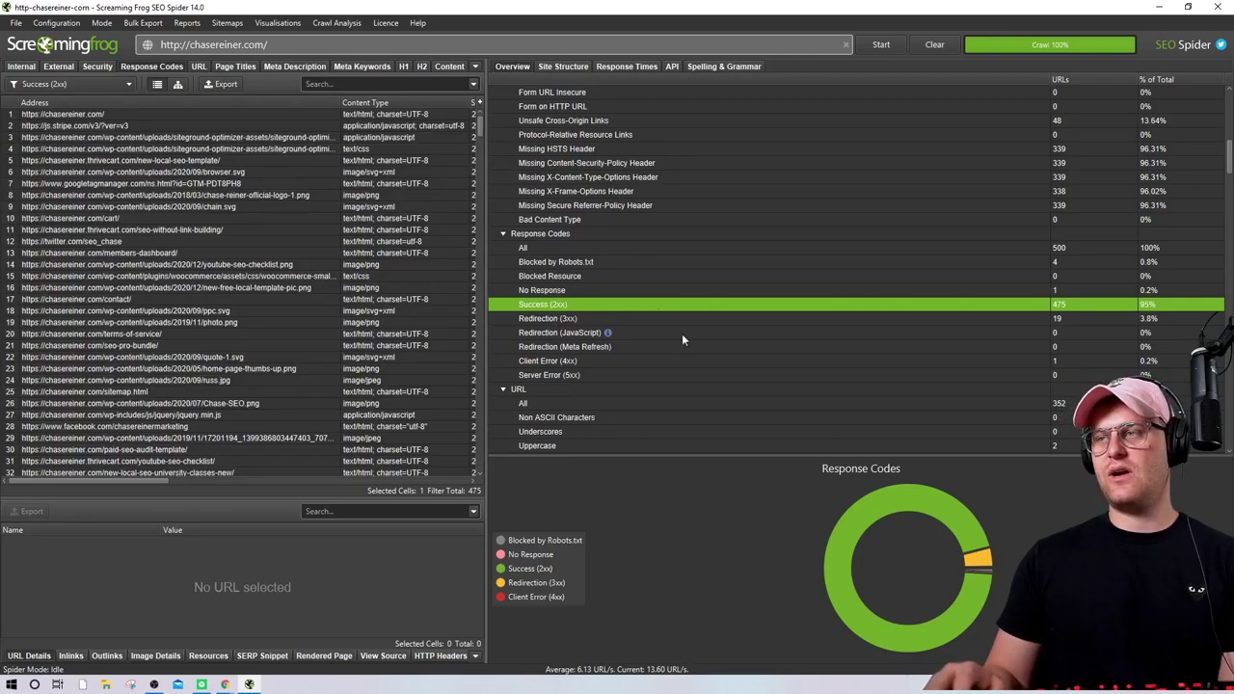
left_click(581, 319)
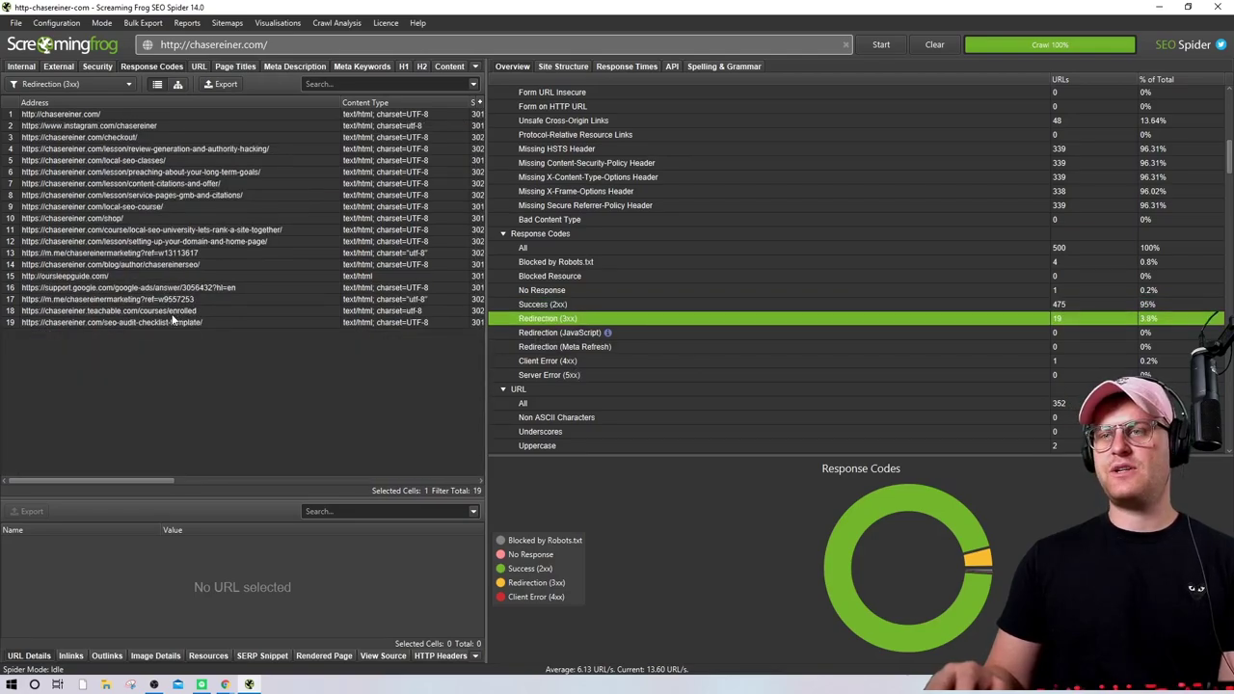
left_click_drag(172, 311, 164, 114)
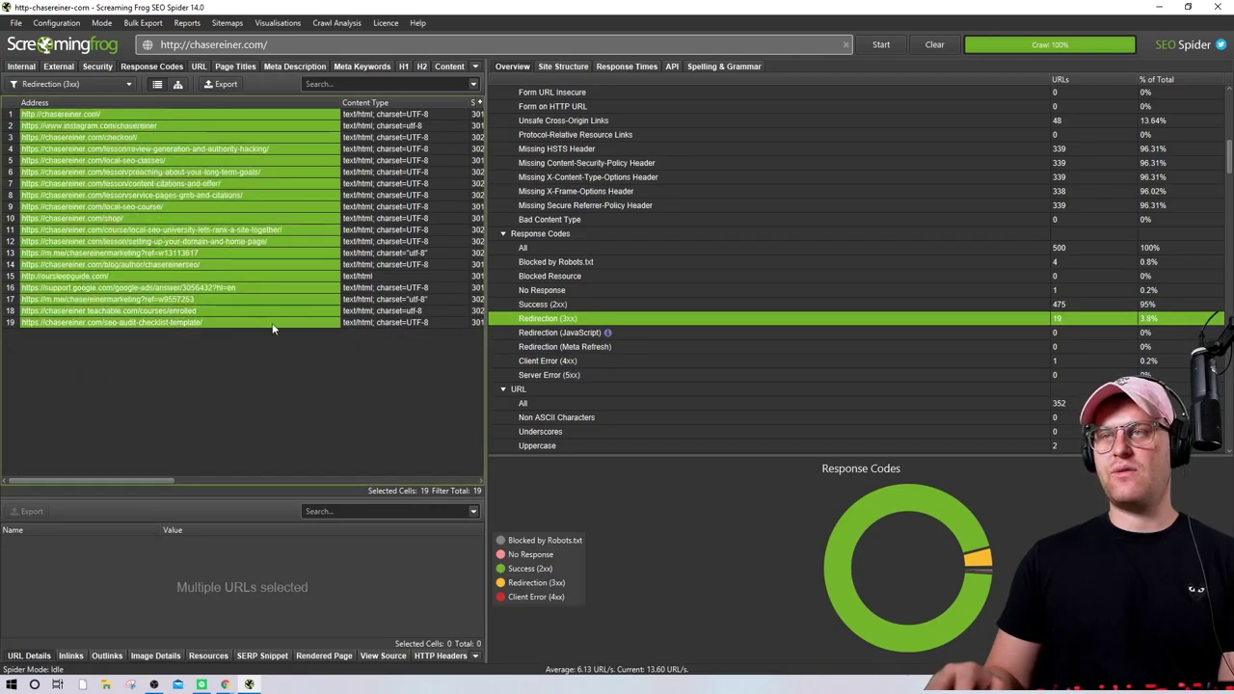
Filter the response codes to Client Error (4xx) and review the URL details of the thrivecart get-seo-clients page
left_click(570, 361)
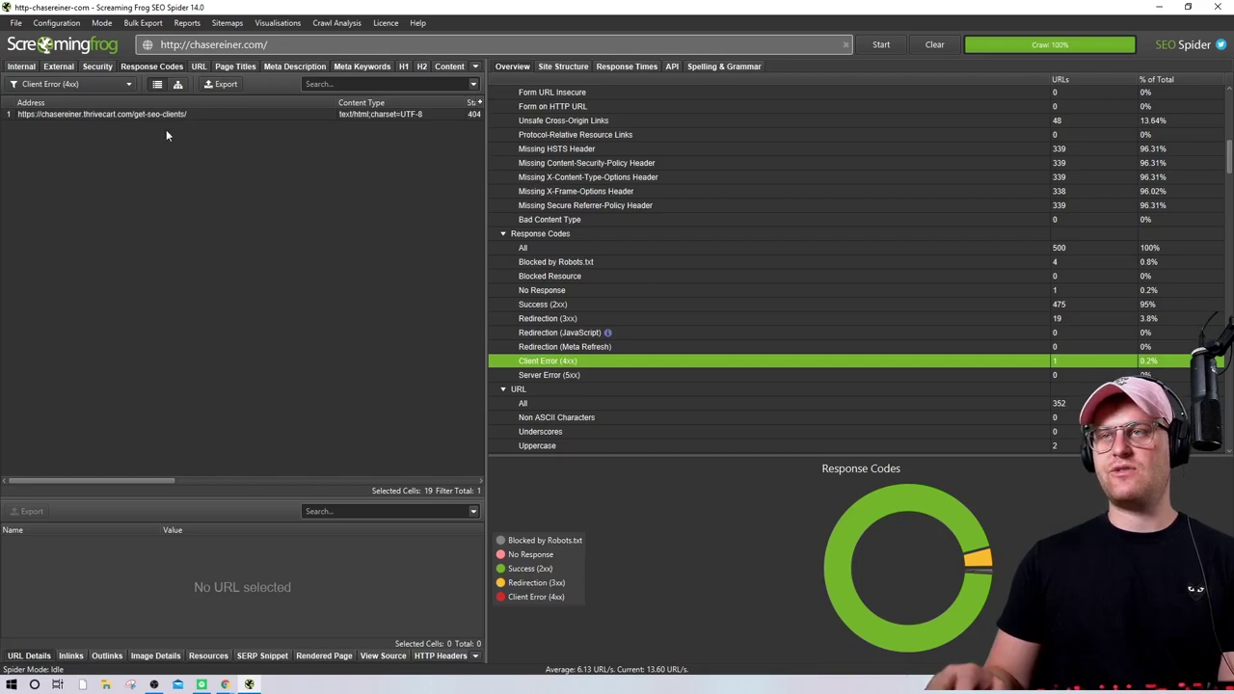
scroll(605, 364, "down", 1)
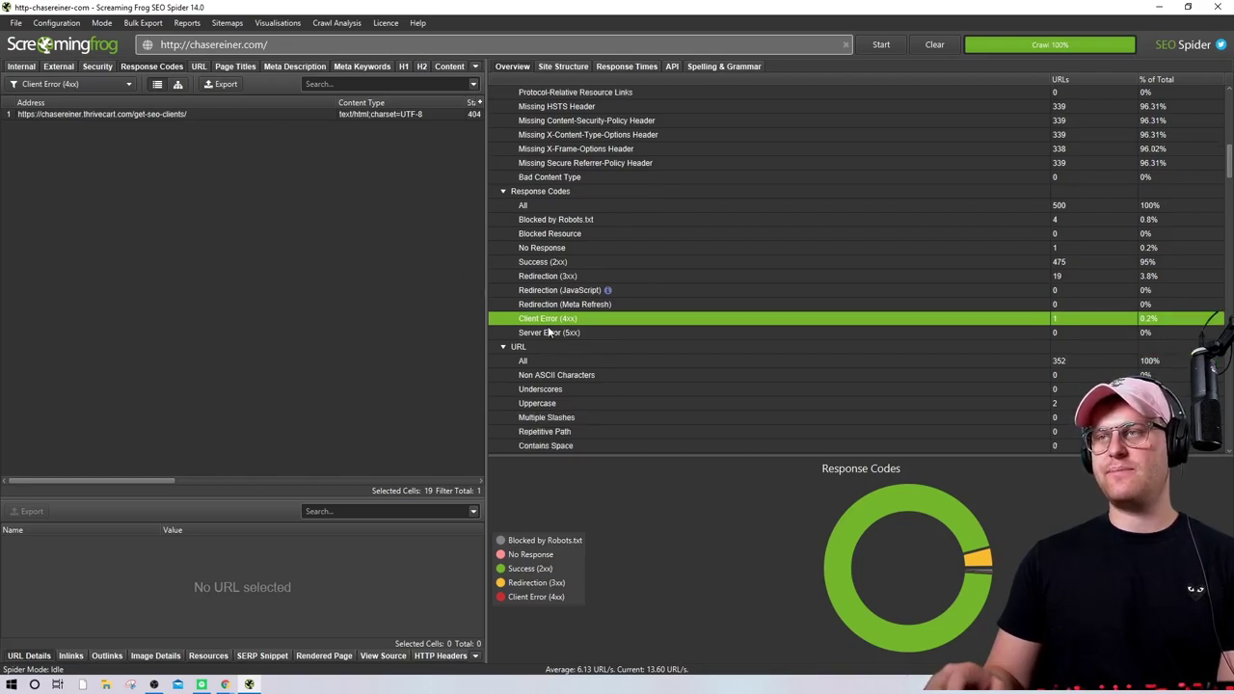
left_click(202, 114)
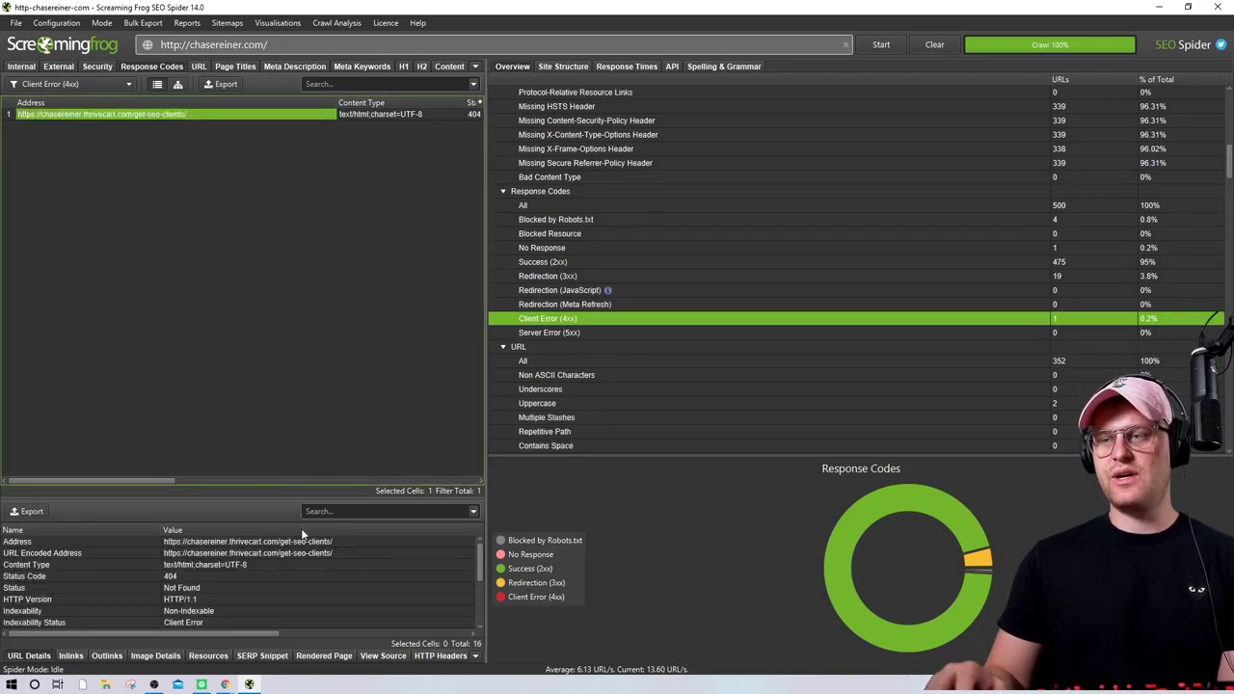
left_click_drag(211, 633, 137, 632)
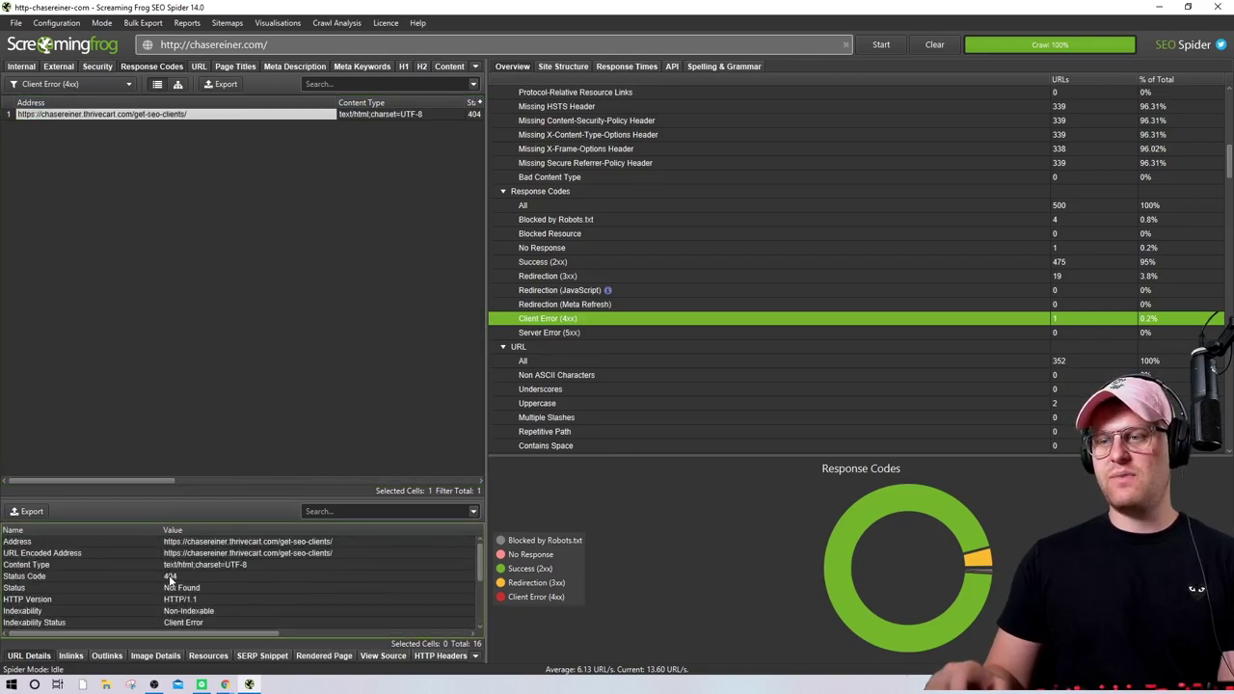
Show the inlinks of the get-seo-clients URL and identify the page that links to it
left_click(70, 656)
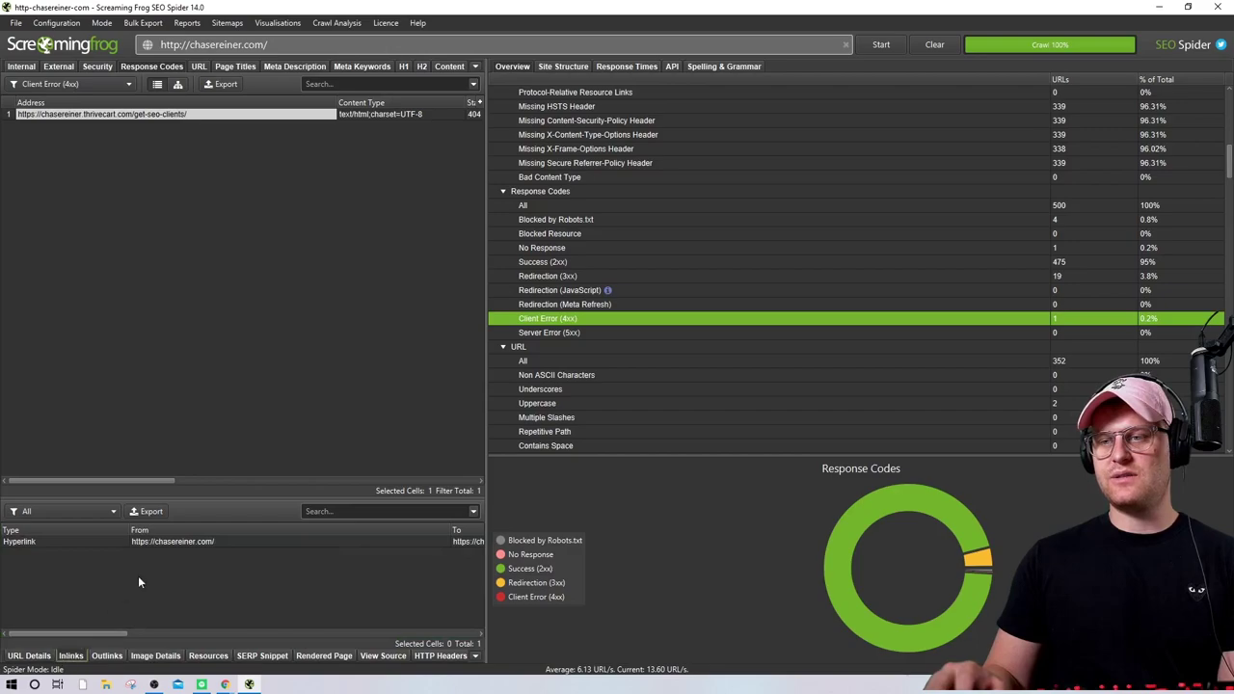
left_click(172, 542)
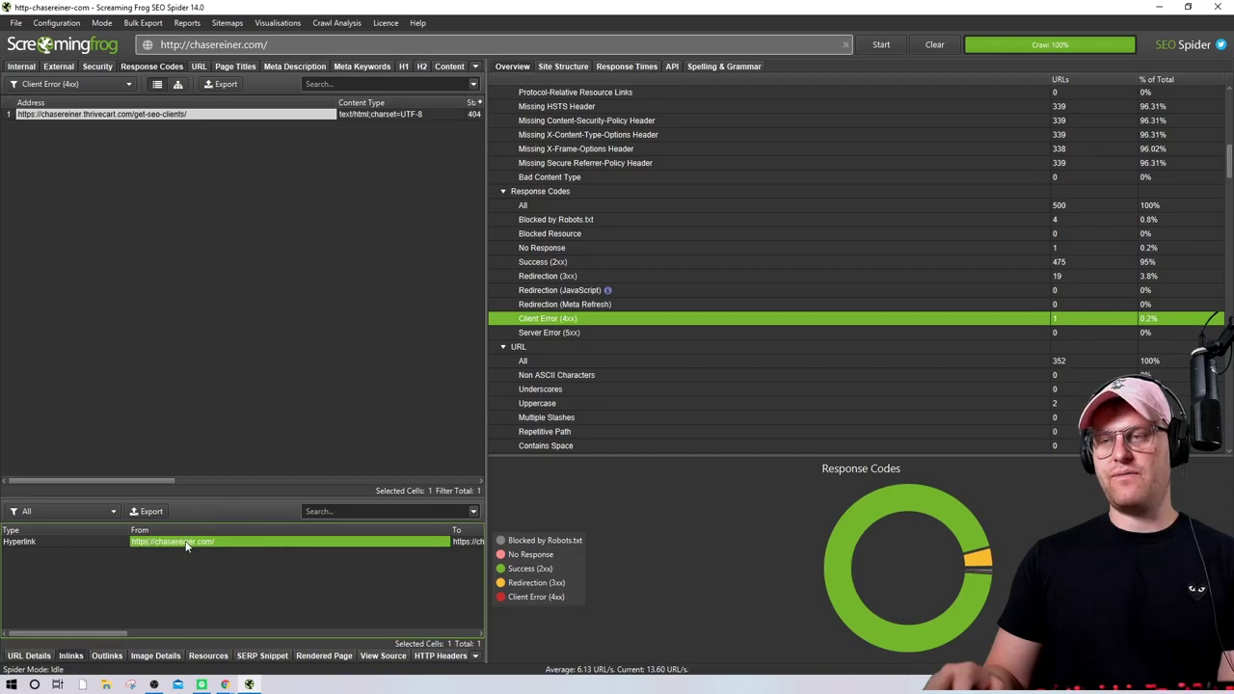
left_click(212, 116)
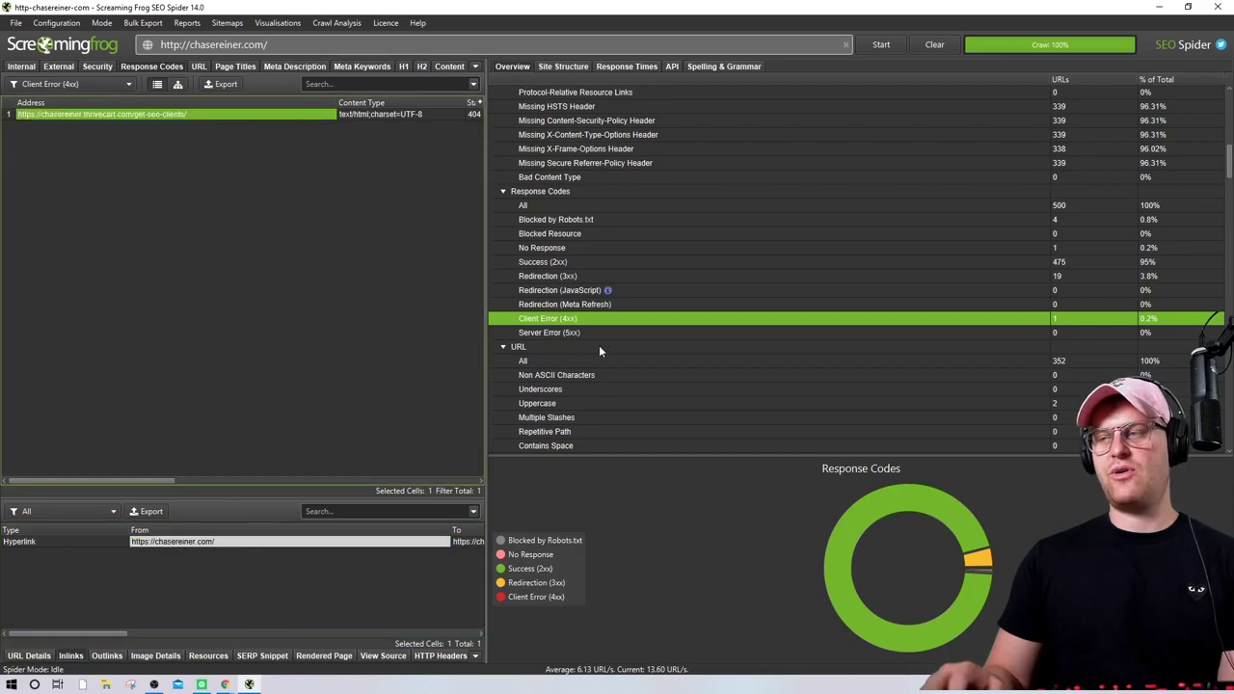
Filter the response codes to Server Error (5xx) and look over the bulk export options, including Links and Directives
left_click(561, 333)
scroll(610, 389, "down", 1)
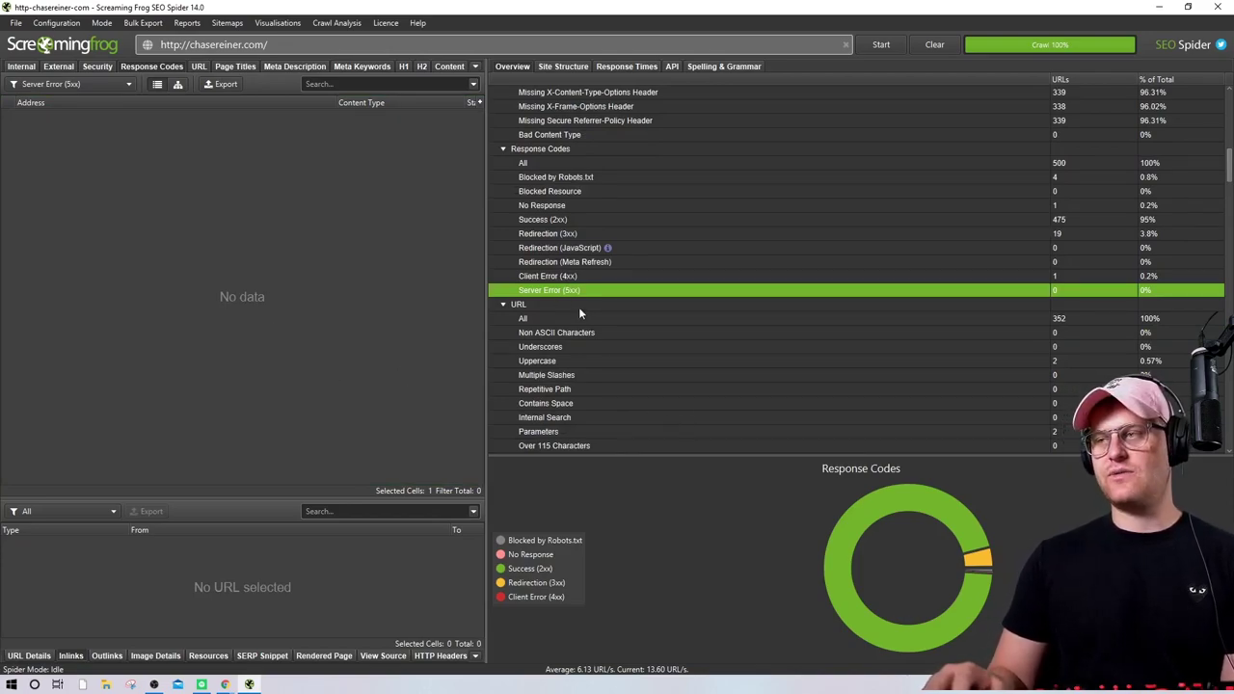
scroll(563, 300, "down", 1)
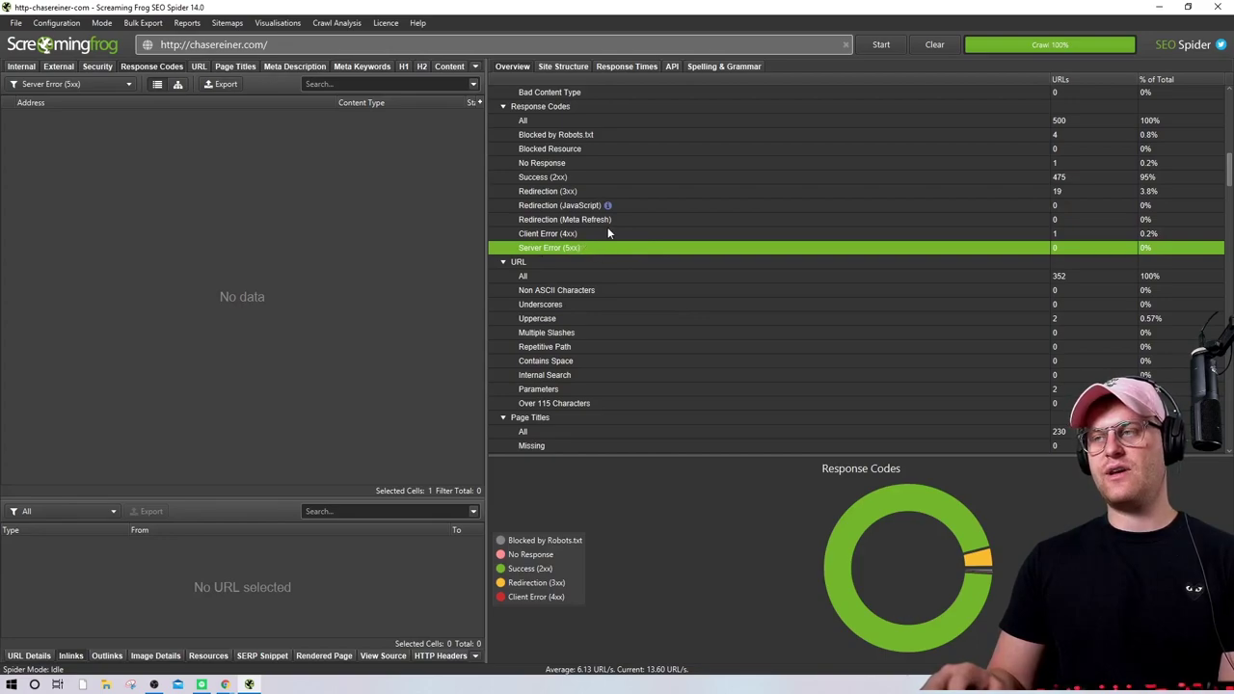
left_click(143, 22)
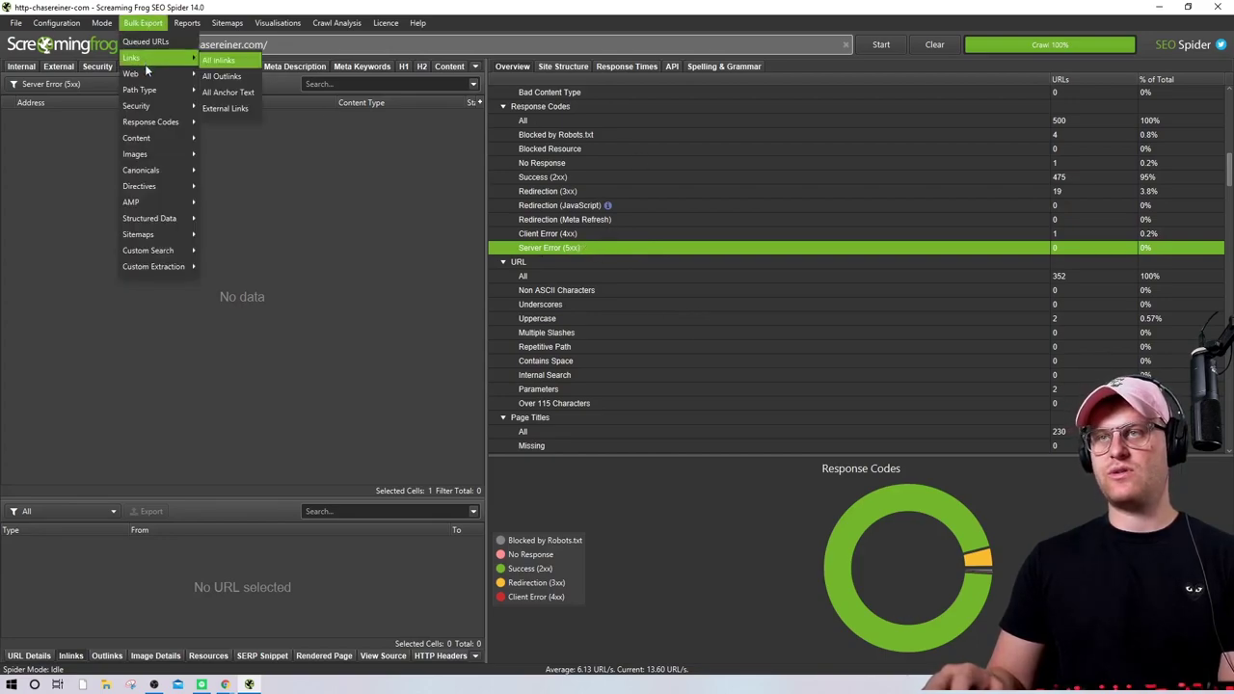
mouse_move(145, 106)
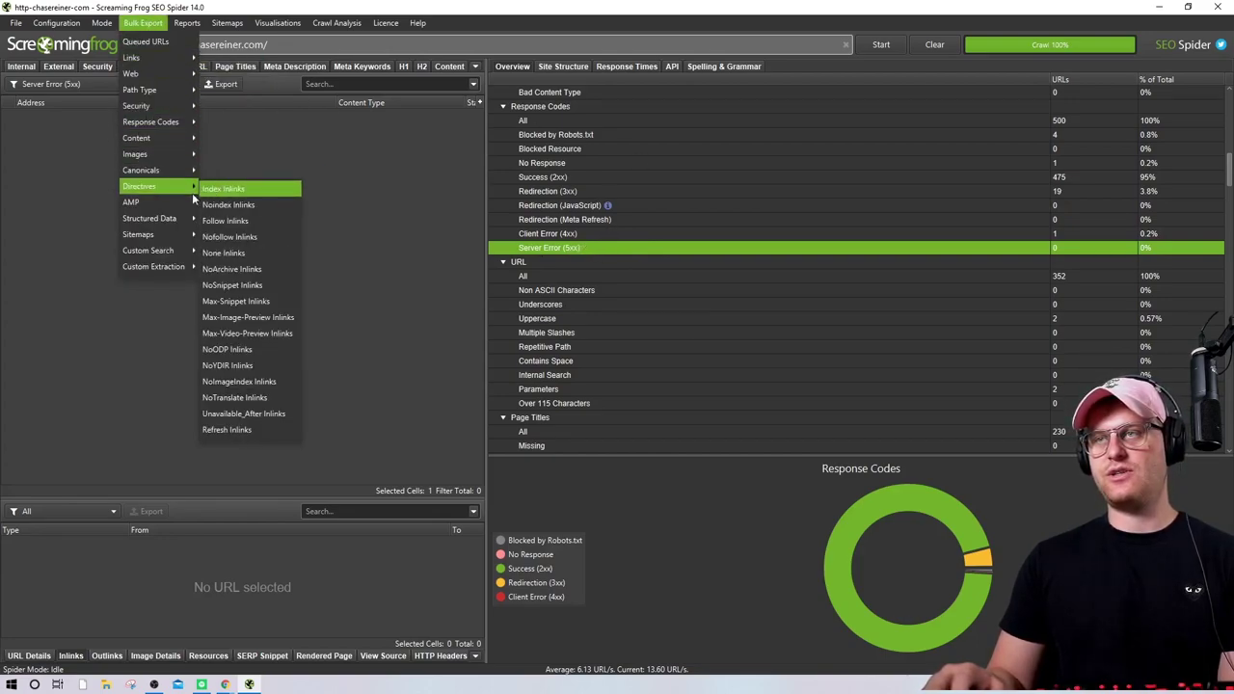
left_click(429, 364)
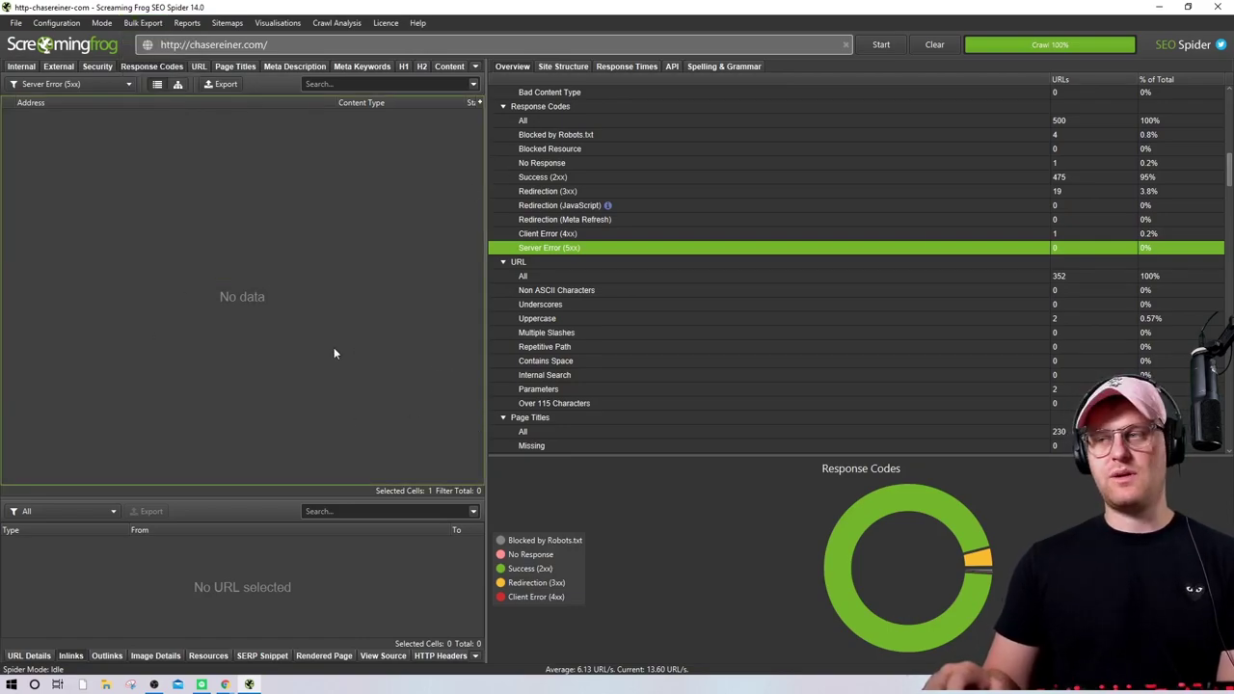
Show all results of the overview's URL section and narrow them to Underscores and Uppercase
left_click(528, 275)
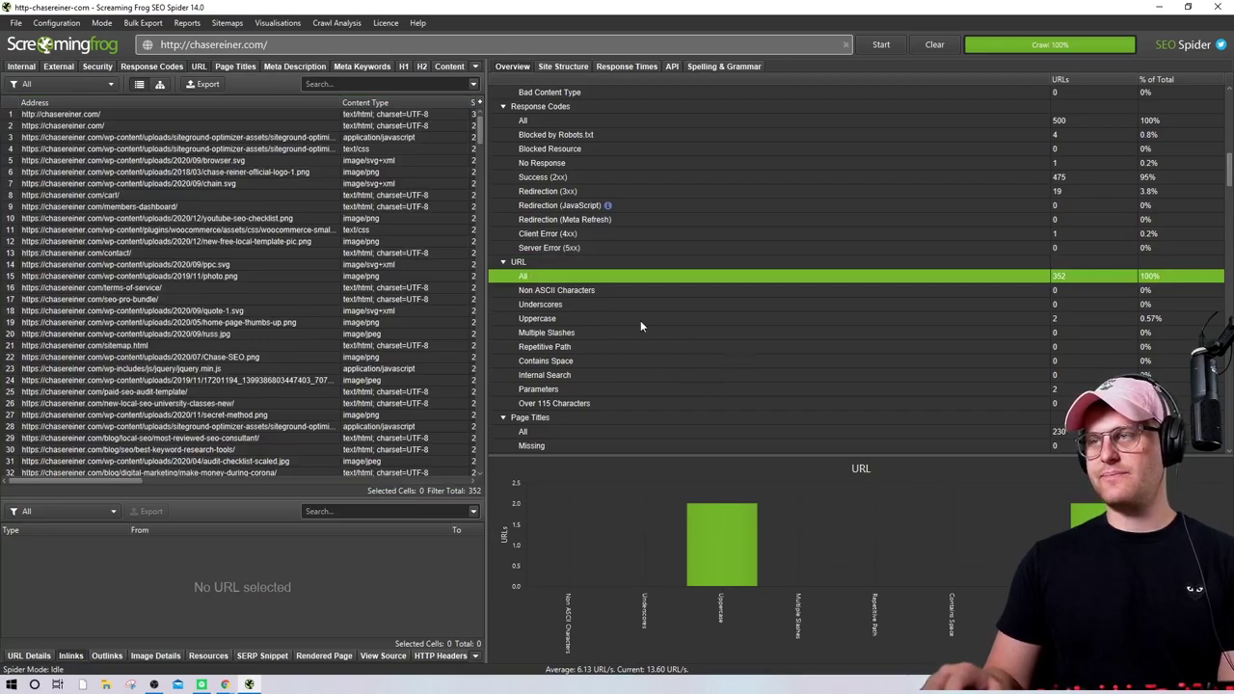
scroll(640, 325, "down", 1)
left_click(592, 261)
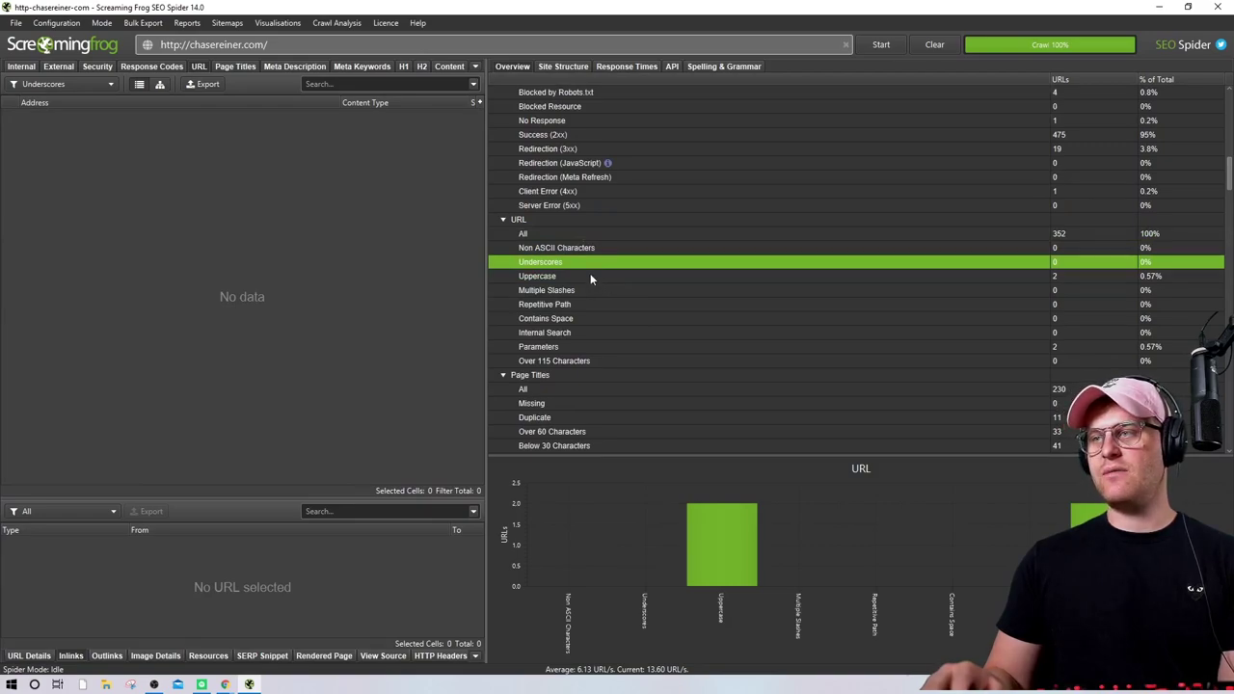
left_click(590, 276)
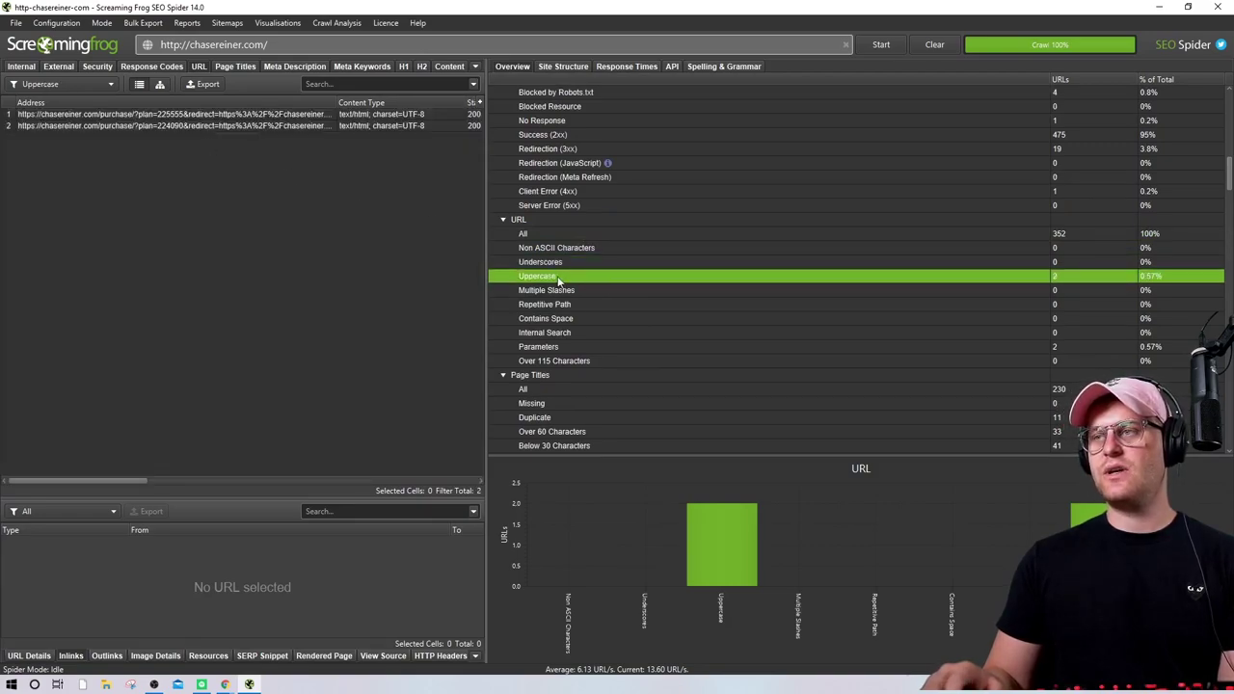
Check the URL results for Non ASCII Characters, Contains Space, Internal Search, Parameters and Over 115 Characters
scroll(578, 299, "down", 1)
left_click(557, 220)
left_click(563, 206)
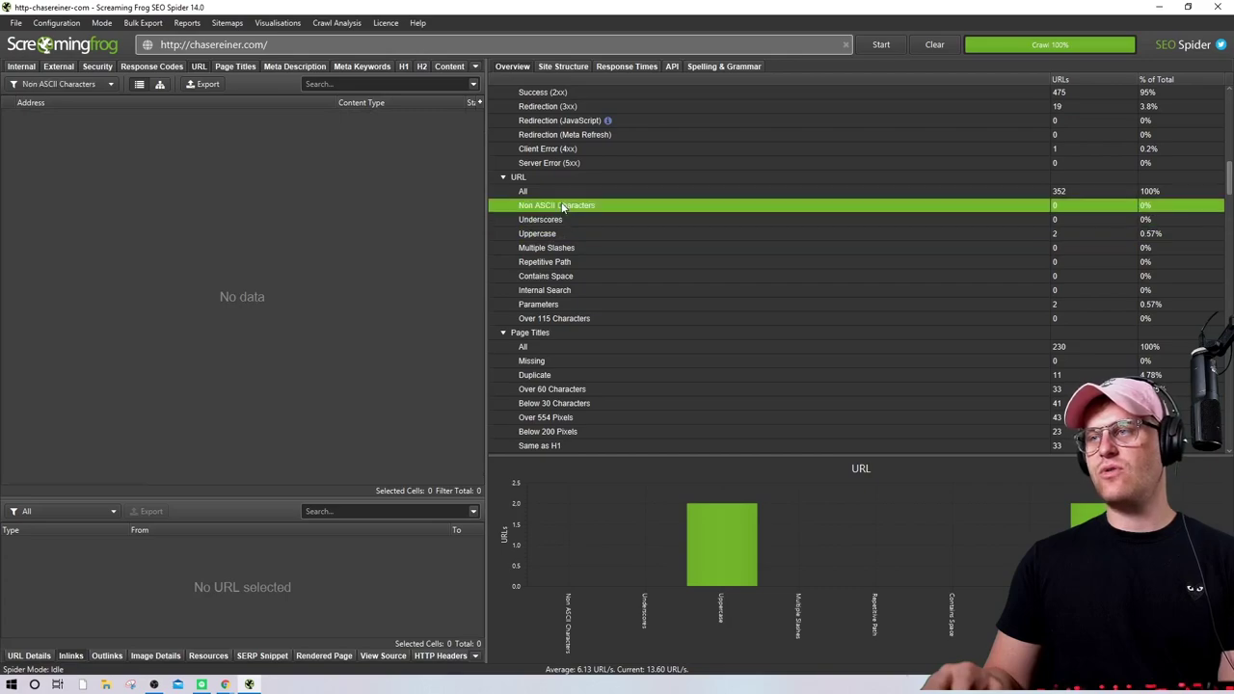
left_click(593, 276)
left_click(584, 289)
left_click(581, 306)
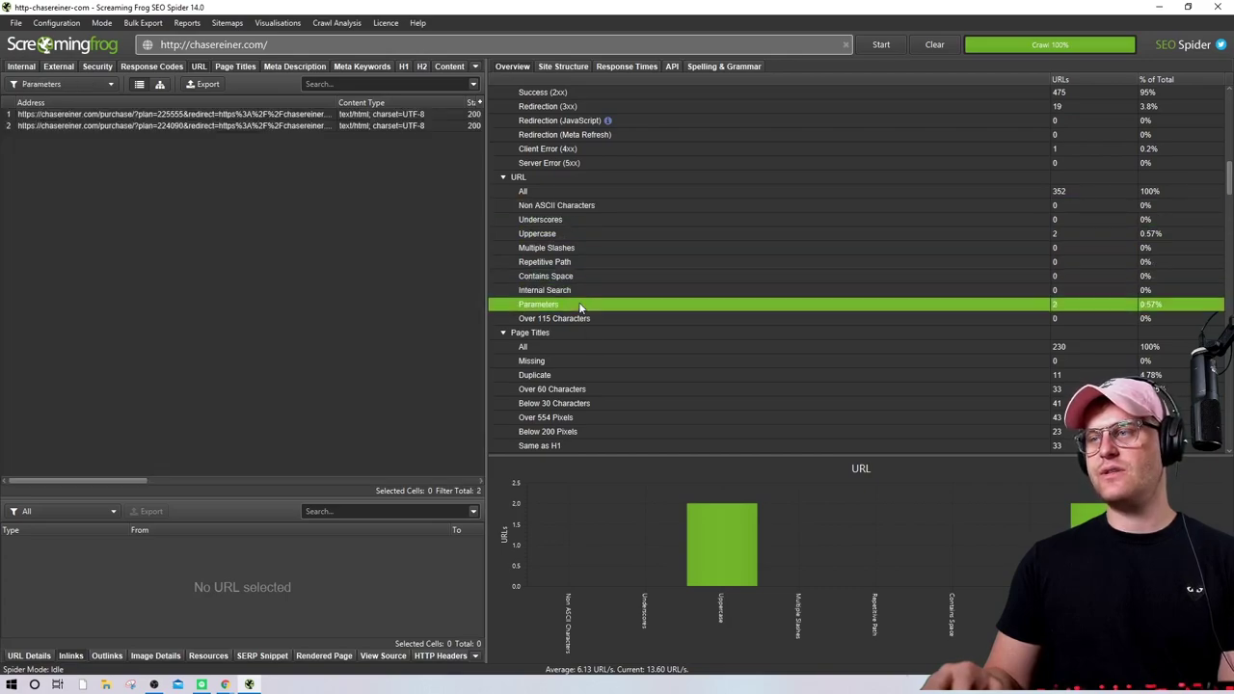
scroll(581, 305, "down", 2)
left_click(565, 234)
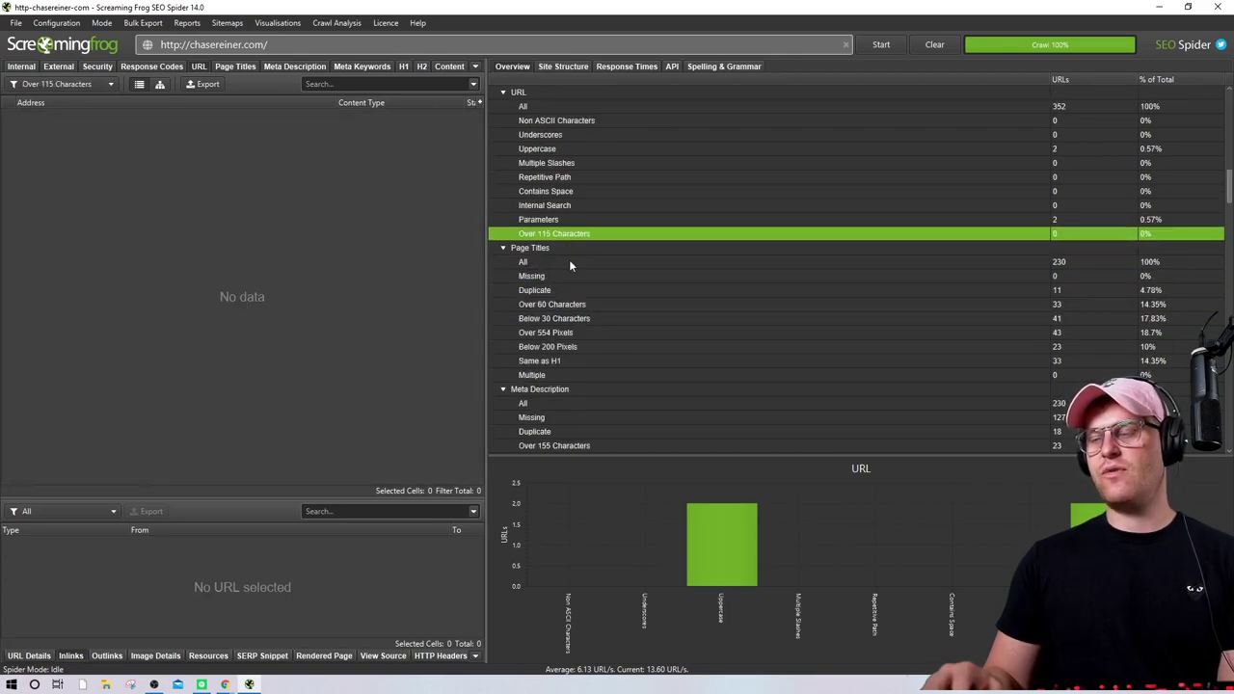
Show all page title results and narrow them to Missing, Duplicate, Over 60 Characters and Below 30 Characters
left_click(567, 262)
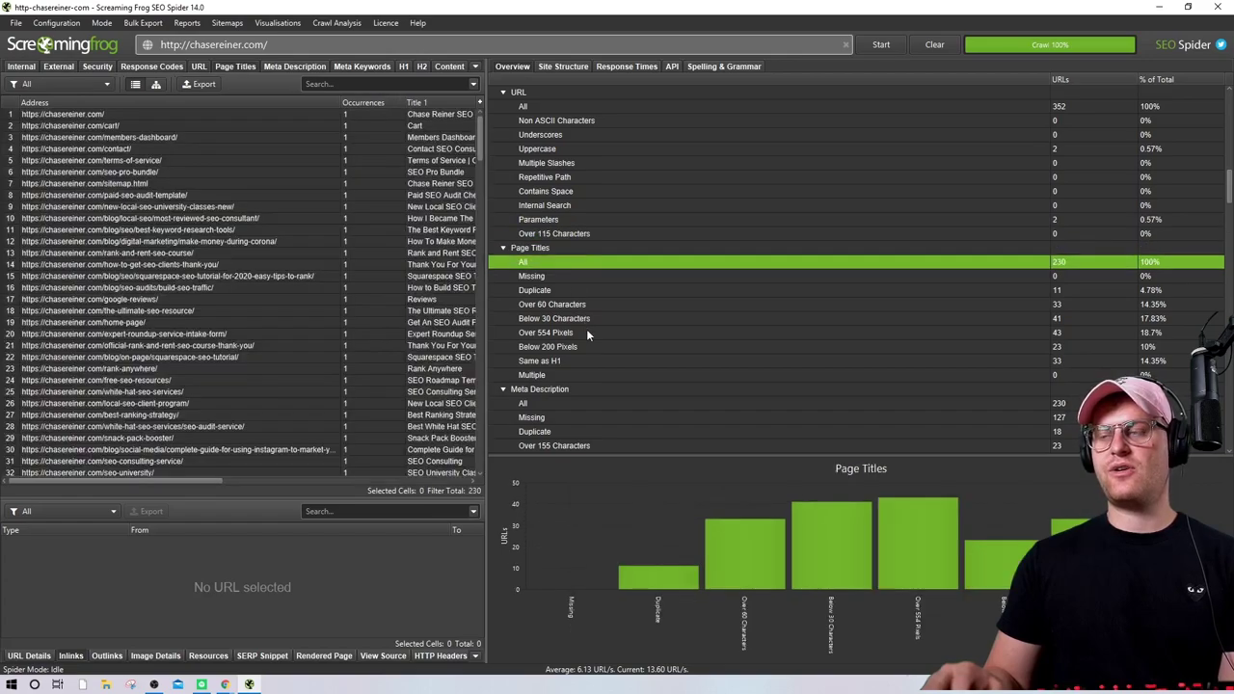
left_click(590, 277)
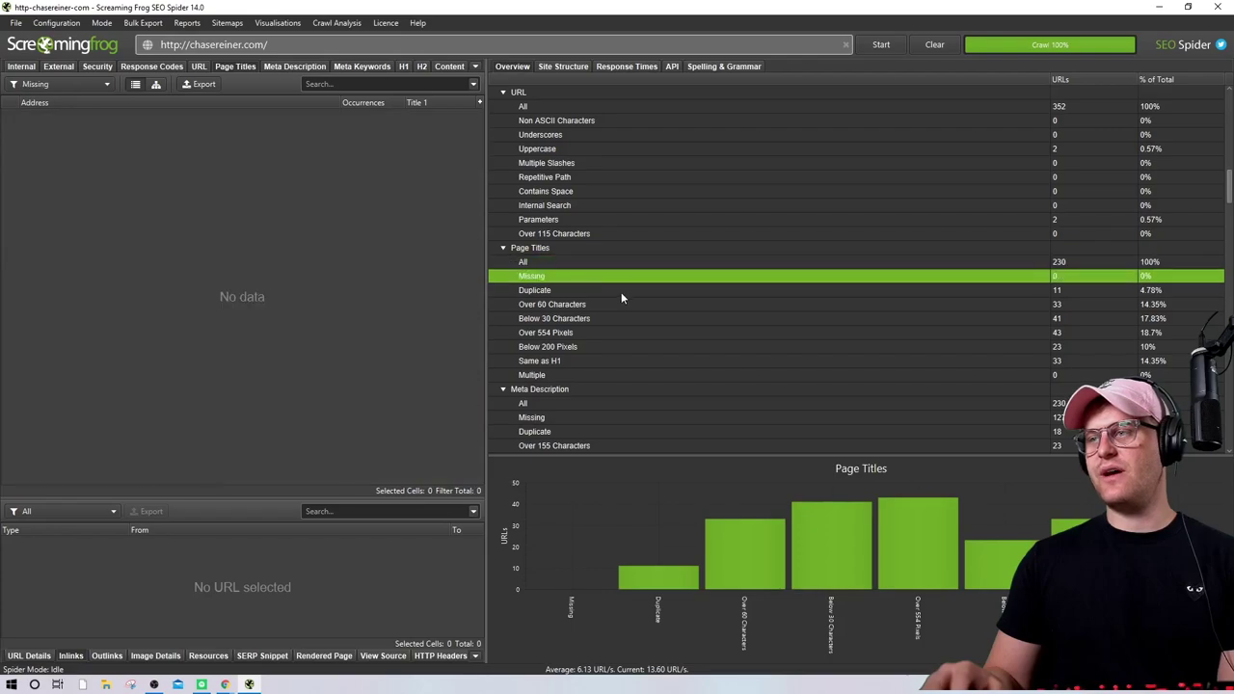
left_click(569, 289)
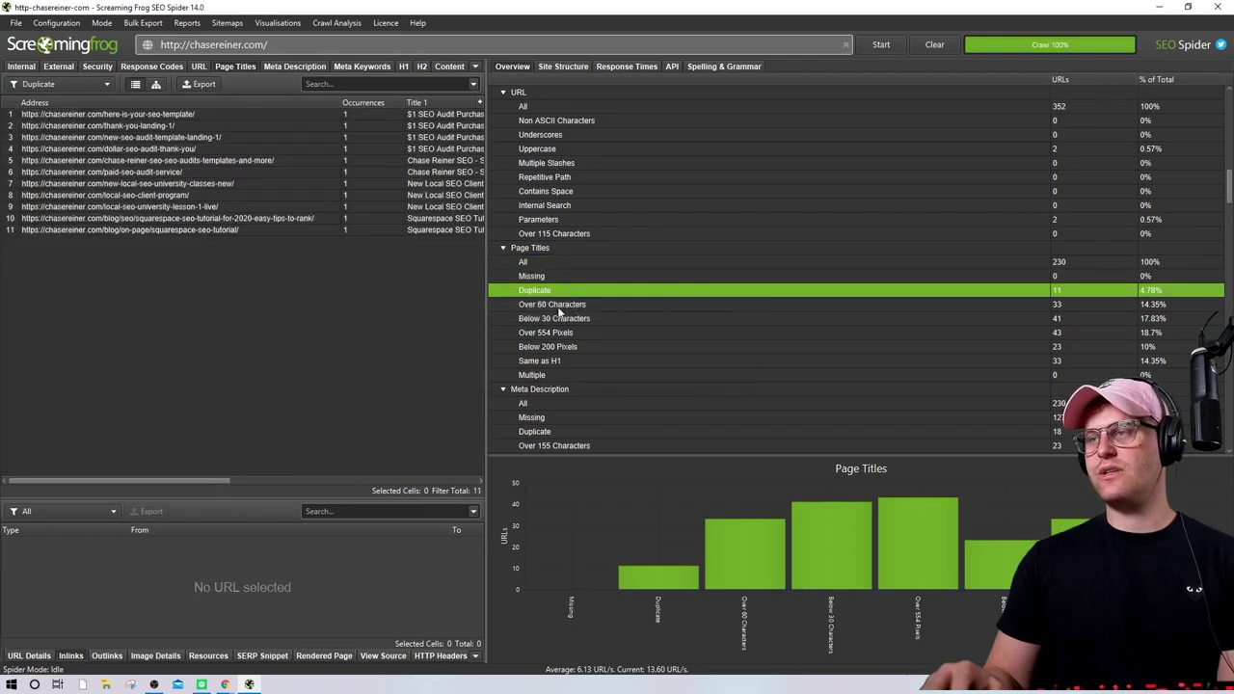
left_click(559, 304)
left_click(571, 321)
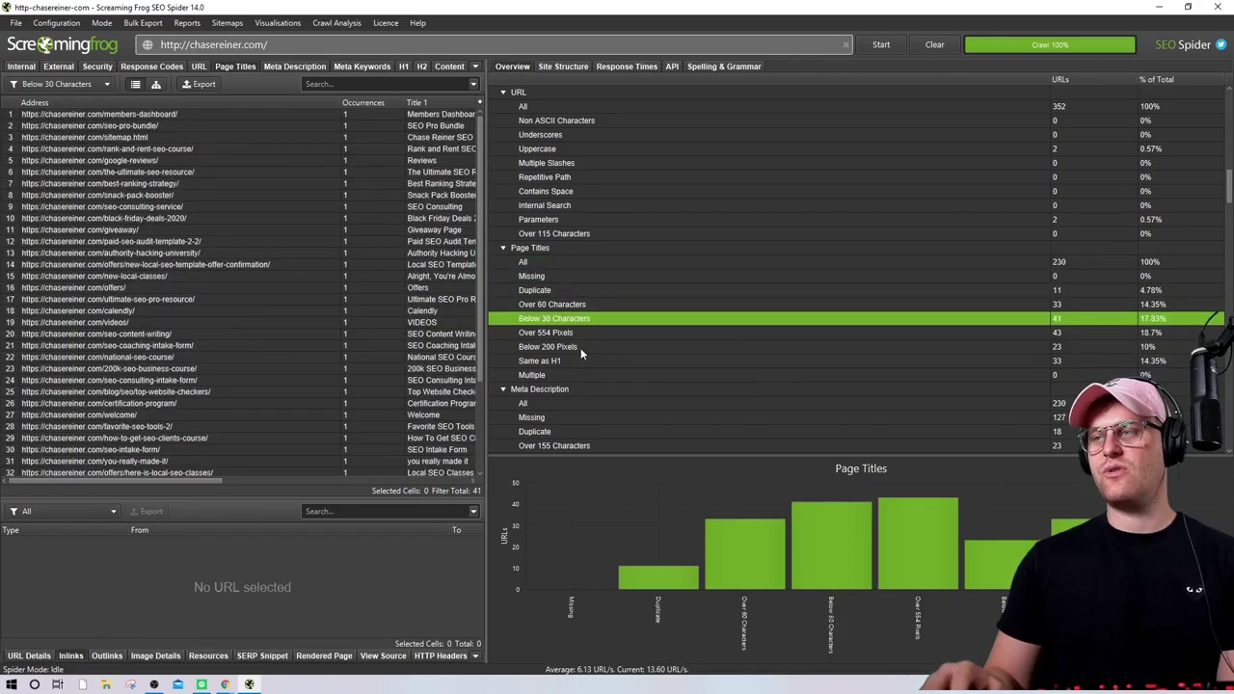
Look through the rest of the overview, from Meta Description down to Analytics, Search Console and Link Metrics
scroll(568, 372, "down", 20)
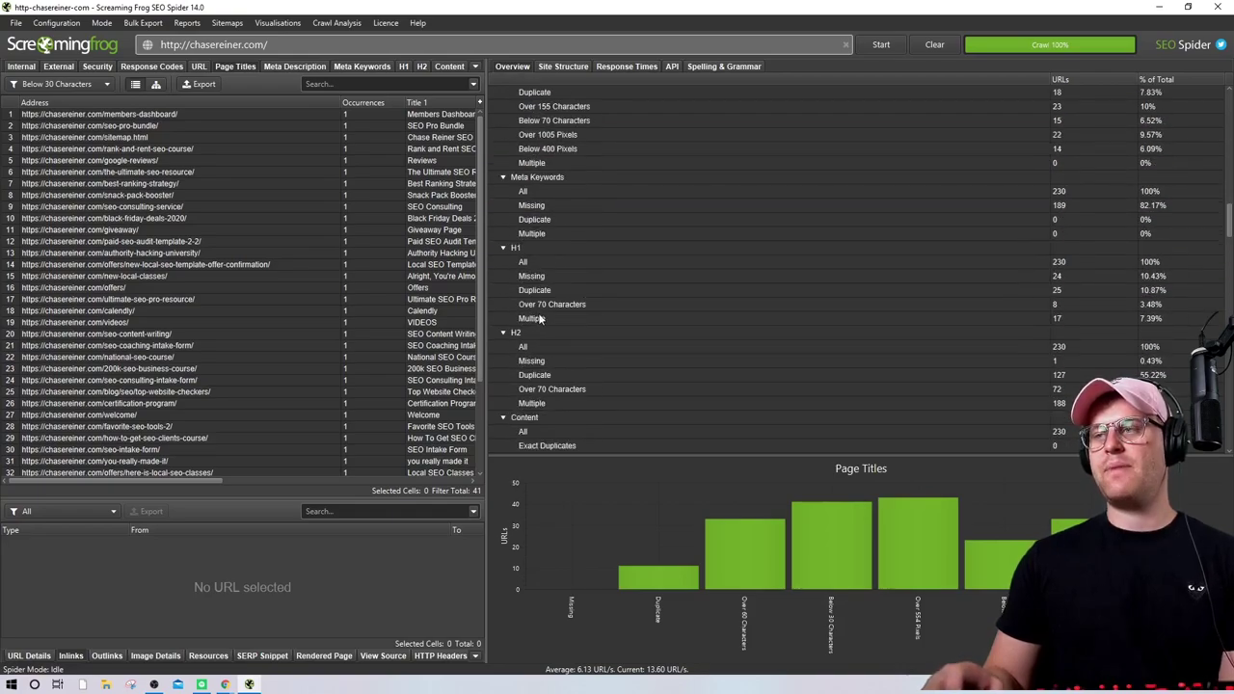
scroll(565, 289, "down", 20)
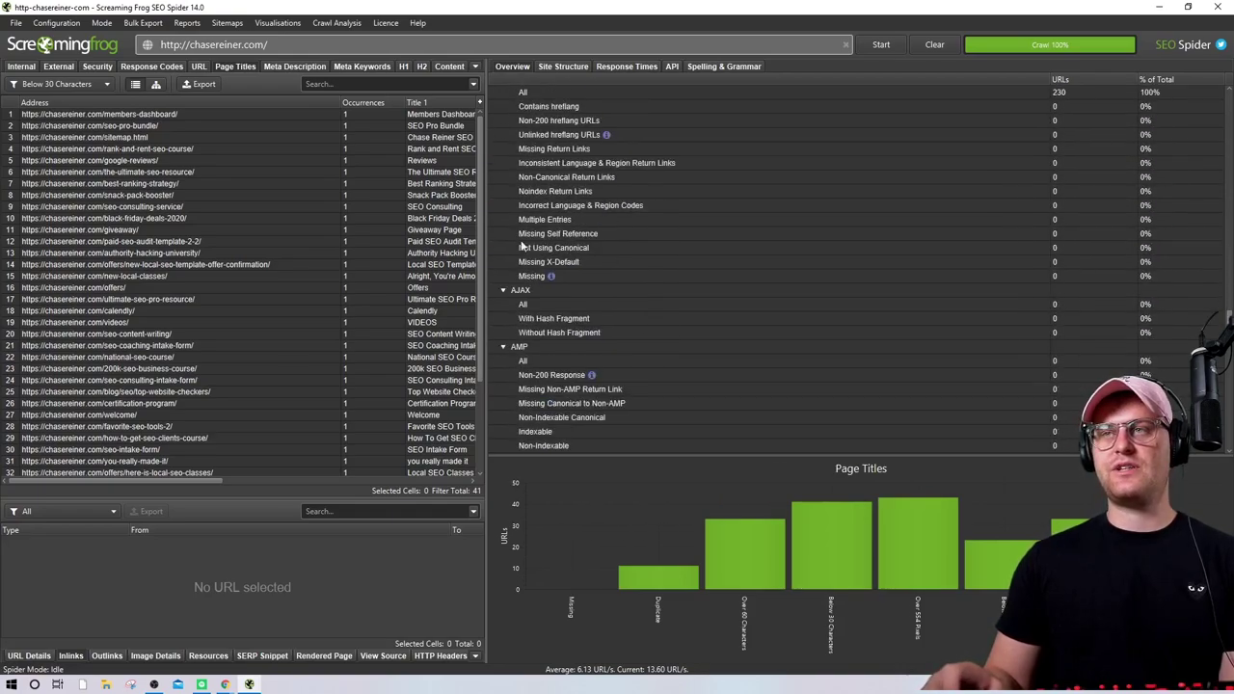
scroll(537, 281, "down", 5)
scroll(549, 279, "up", 6)
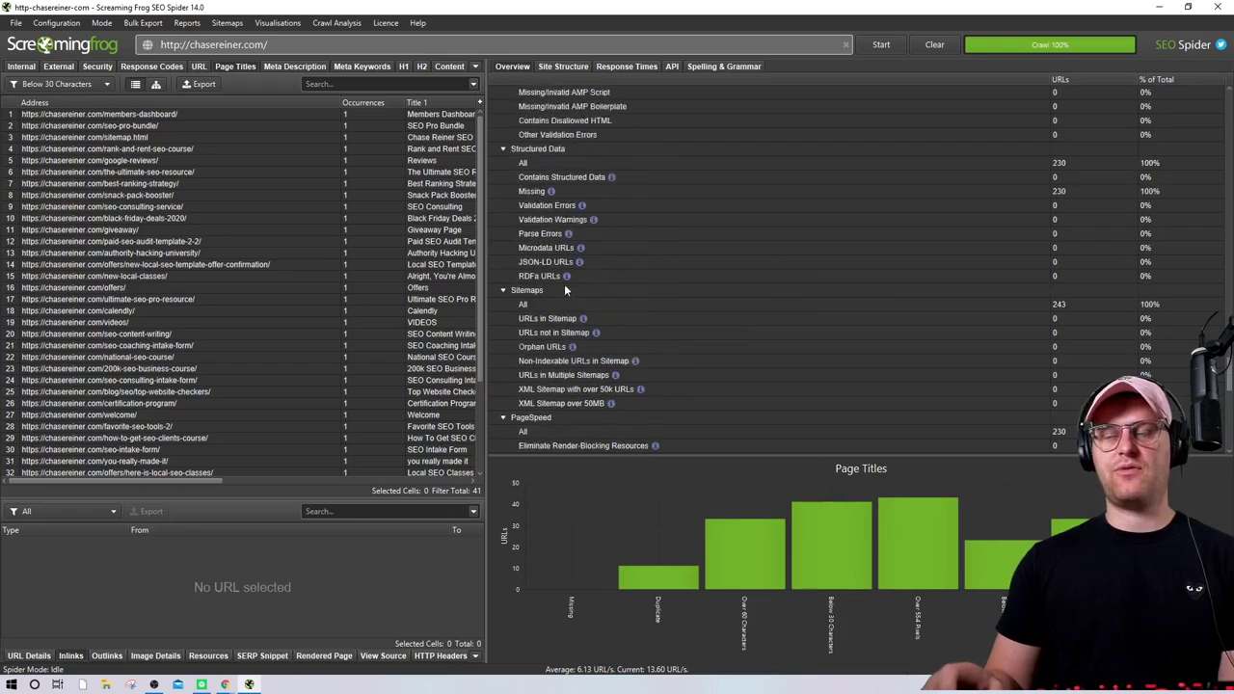
scroll(559, 277, "down", 10)
scroll(559, 278, "down", 2)
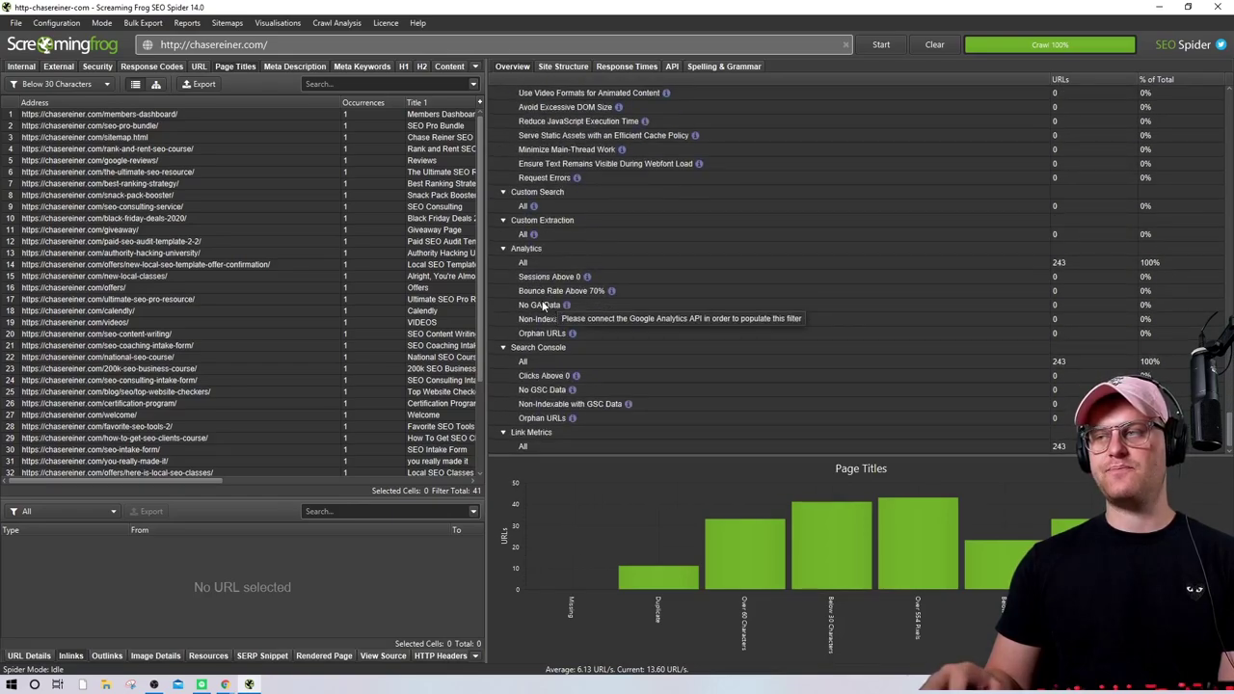
Export the page titles below 30 characters to the Desktop as page_titles_below_30_characters.csv
left_click(192, 87)
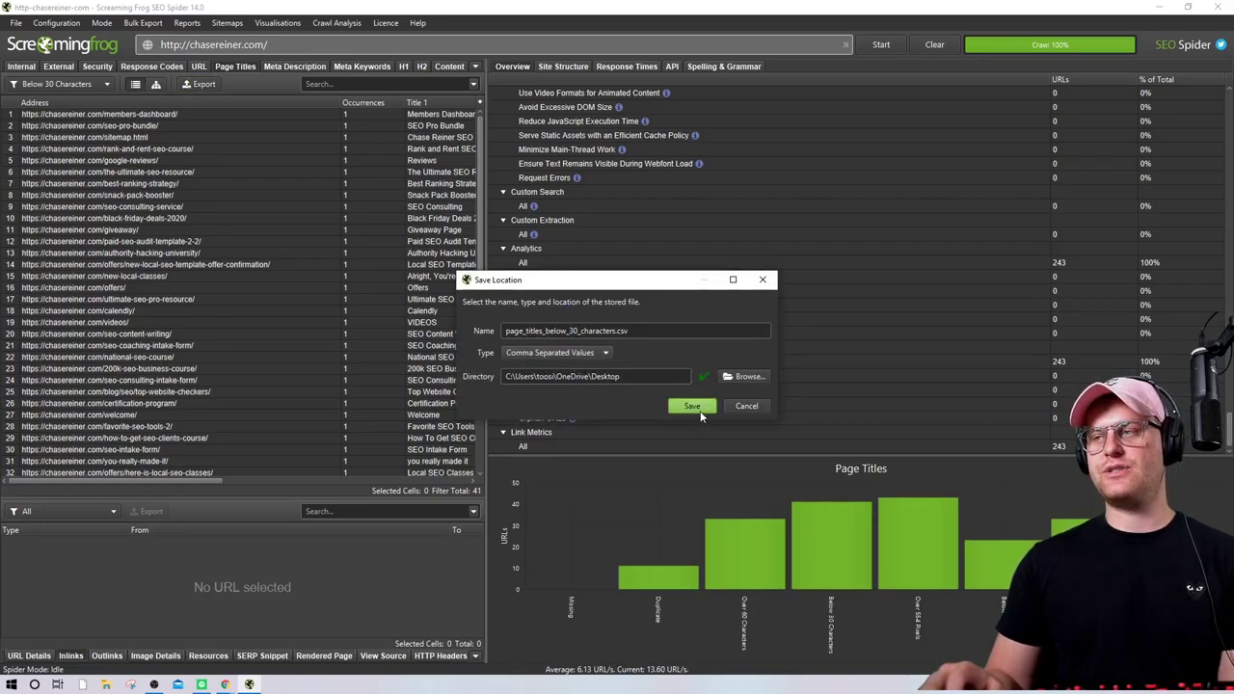
left_click(698, 408)
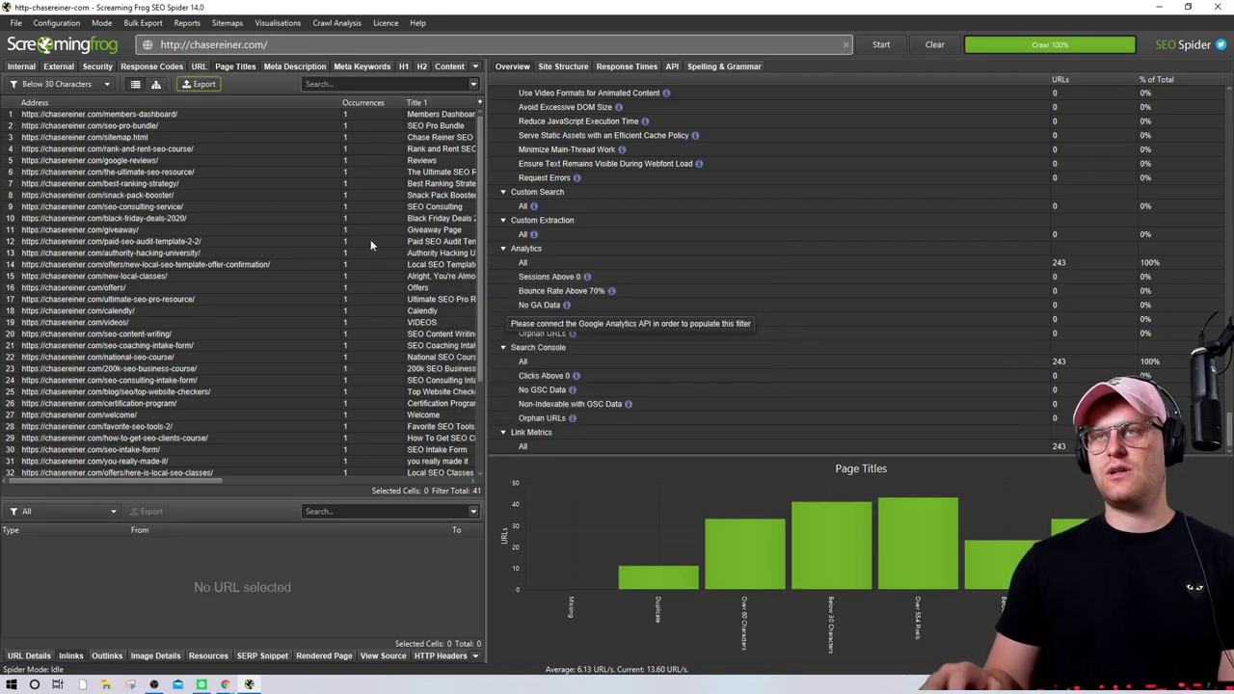
Filter the internal results to Images and to HTML, and bring up the export for the HTML list
left_click(21, 66)
left_click(43, 84)
left_click(46, 122)
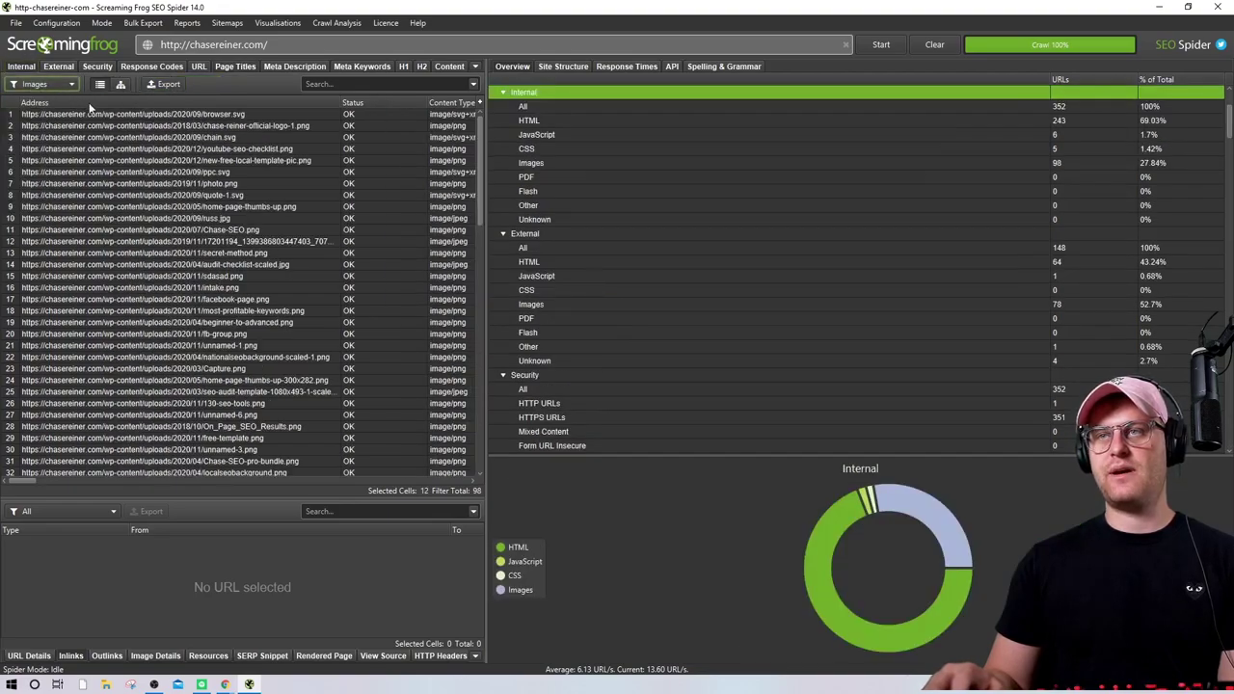
left_click(43, 83)
left_click(38, 98)
left_click(164, 84)
key("Escape")
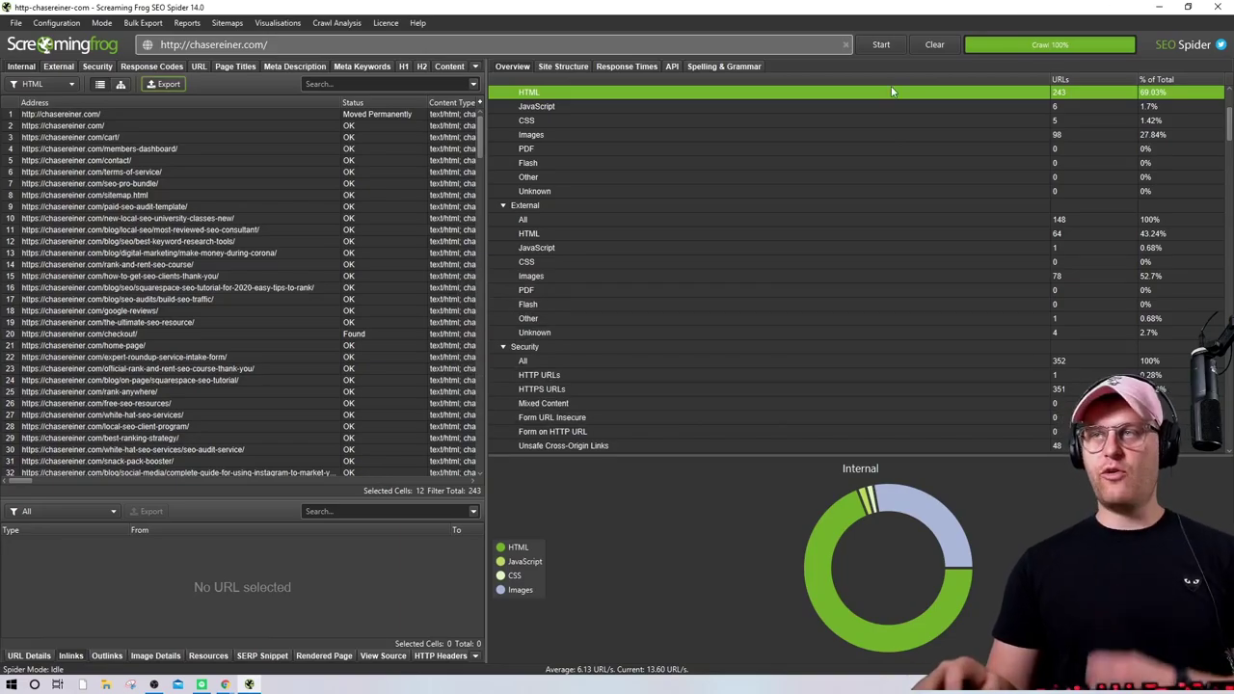
double_click(556, 7)
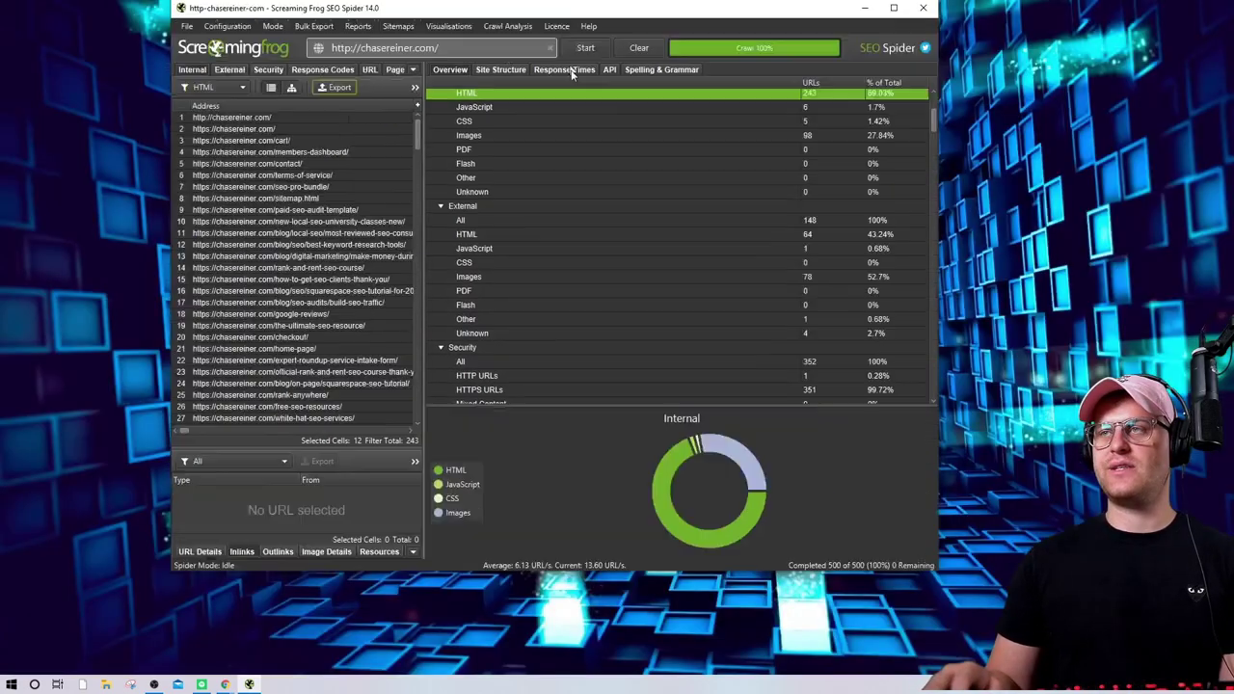
double_click(564, 7)
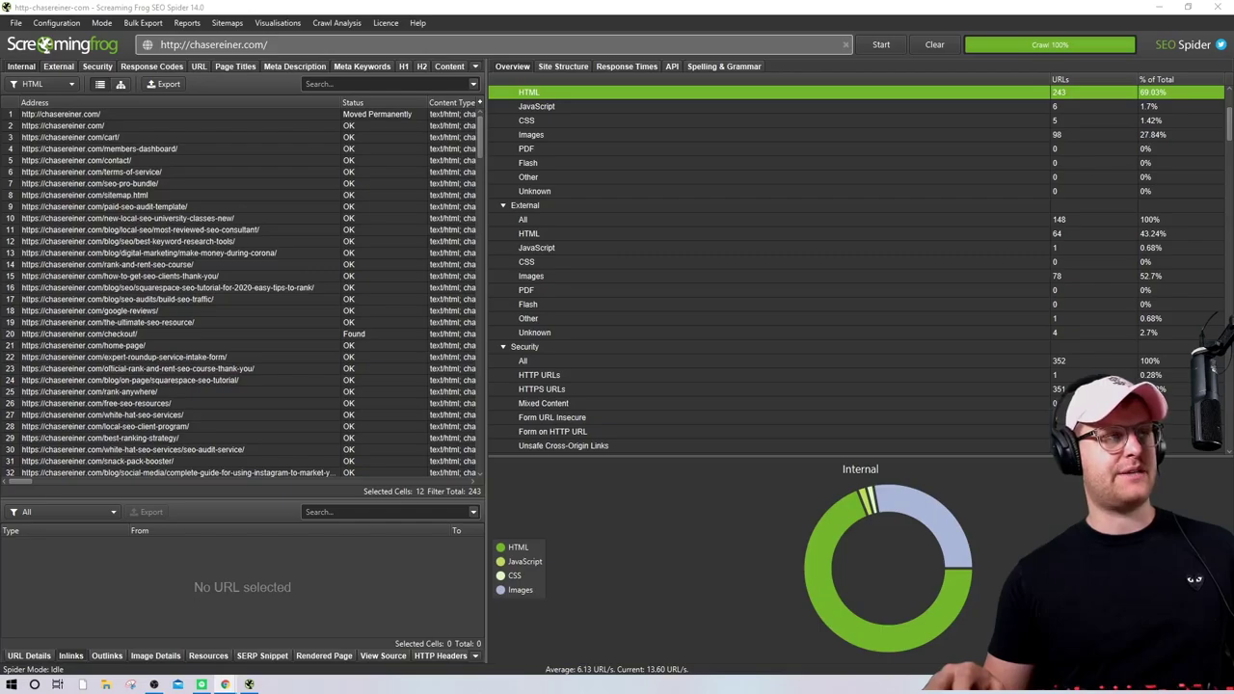
Switch to Google Sheets and examine the Screaming Frog Crawl sheet in the SEO Roadmap Template Simplified copy
key("alt+Tab")
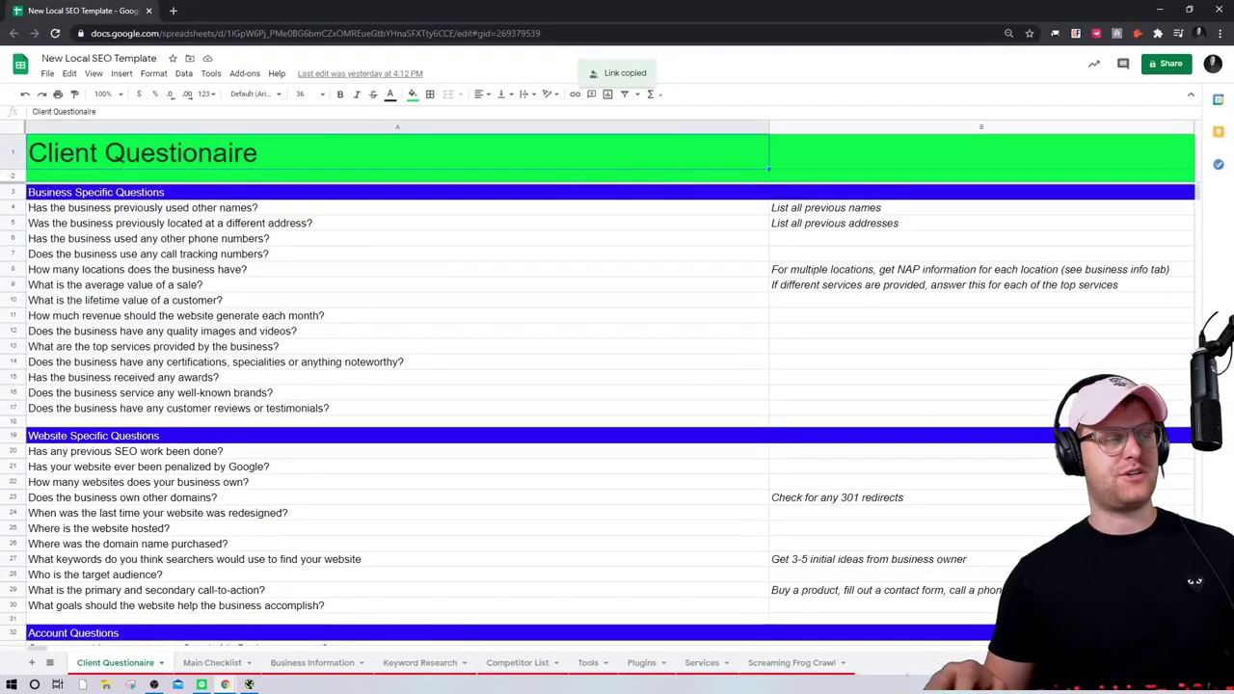
scroll(309, 515, "down", 3)
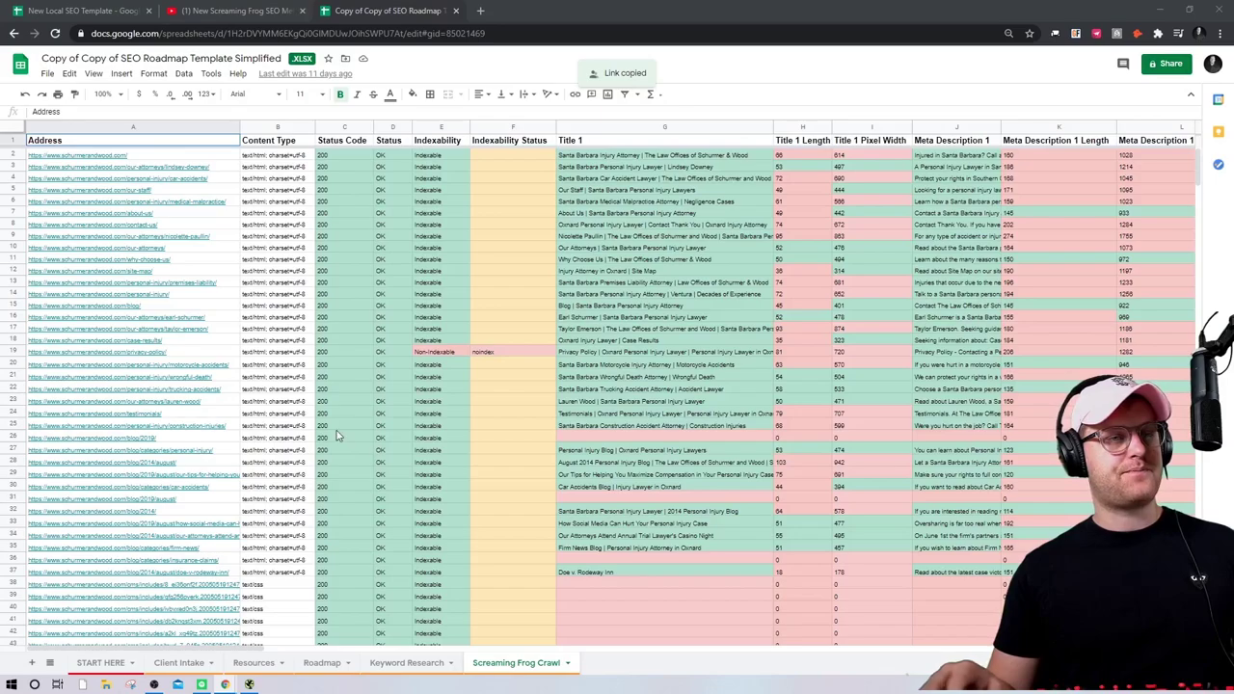
key("ctrl+plus")
key("ctrl+plus")
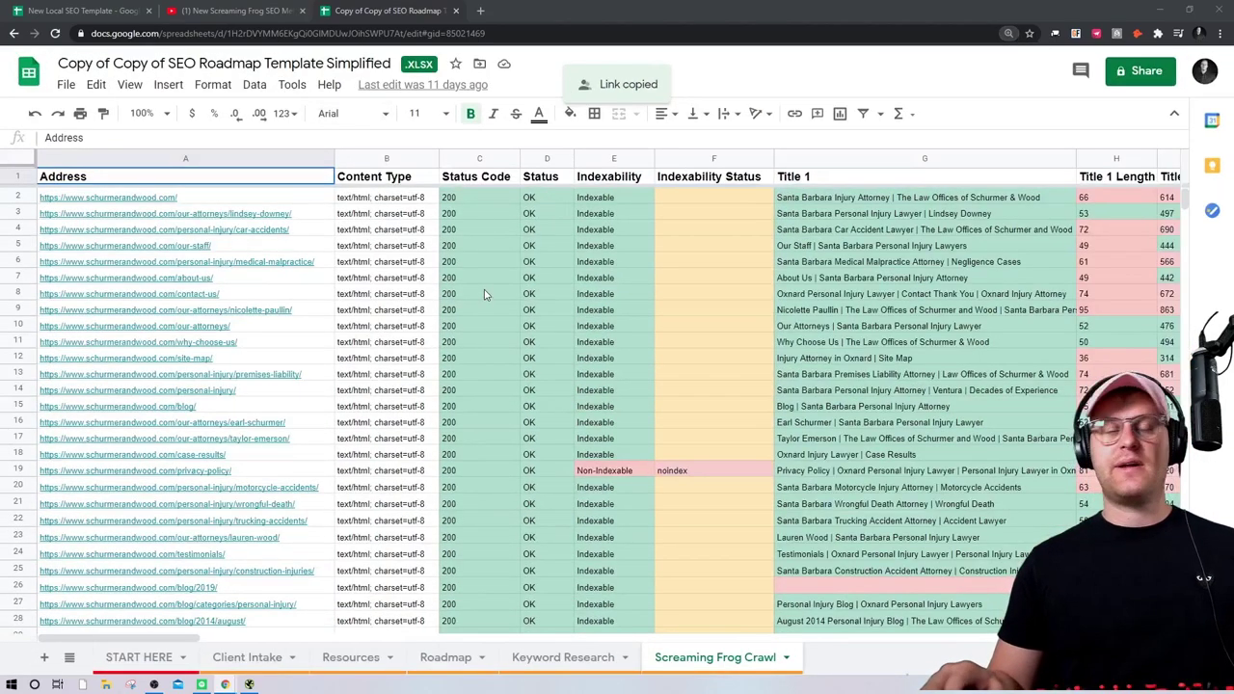
mouse_move(43, 422)
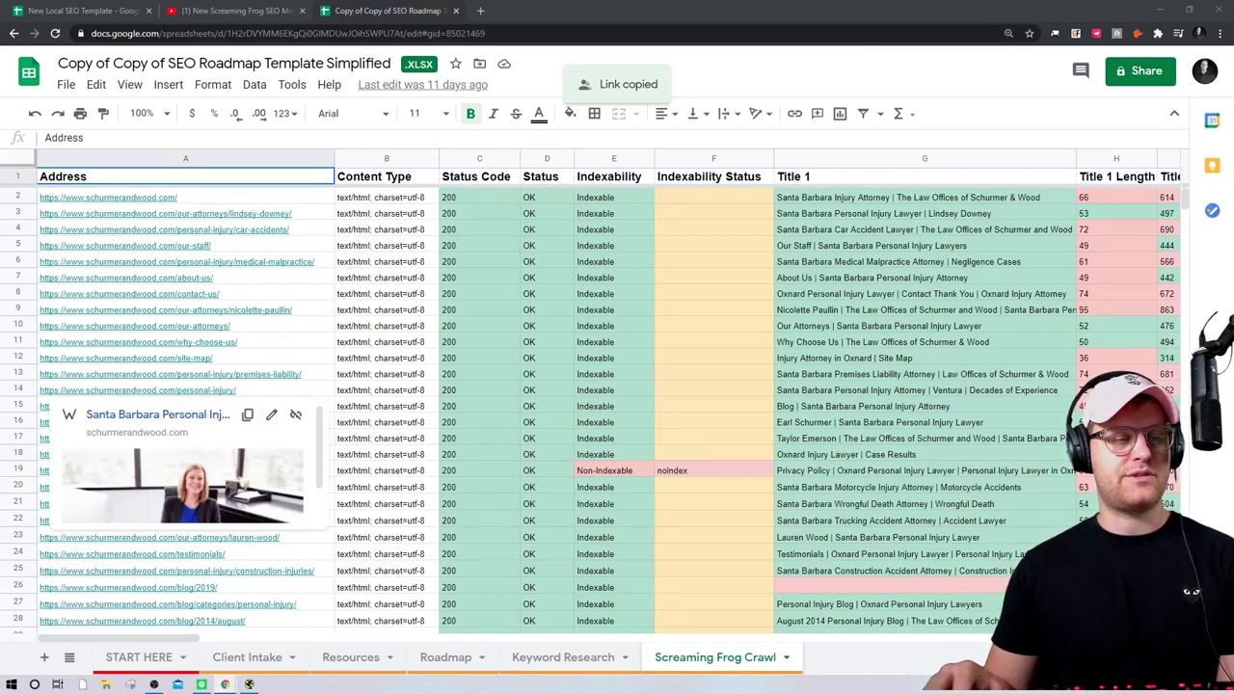
Return to Screaming Frog and look through the overview sections down to Link Metrics
key("alt+Tab")
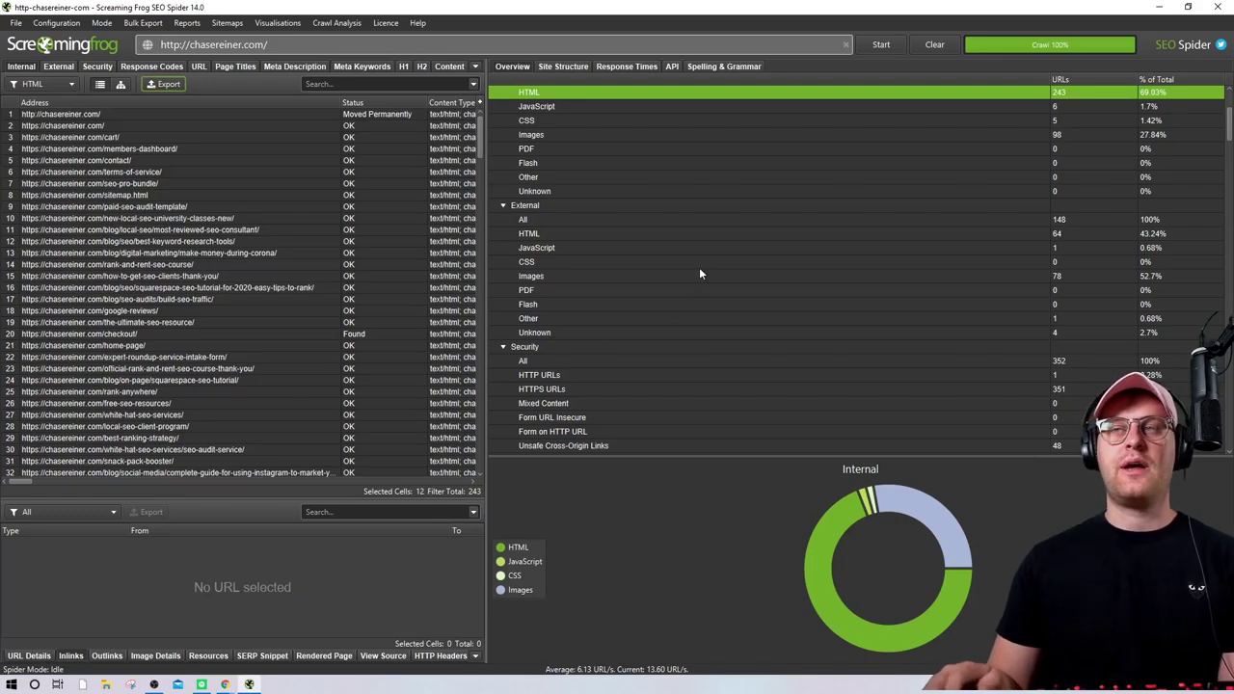
scroll(699, 270, "down", 20)
scroll(663, 218, "down", 20)
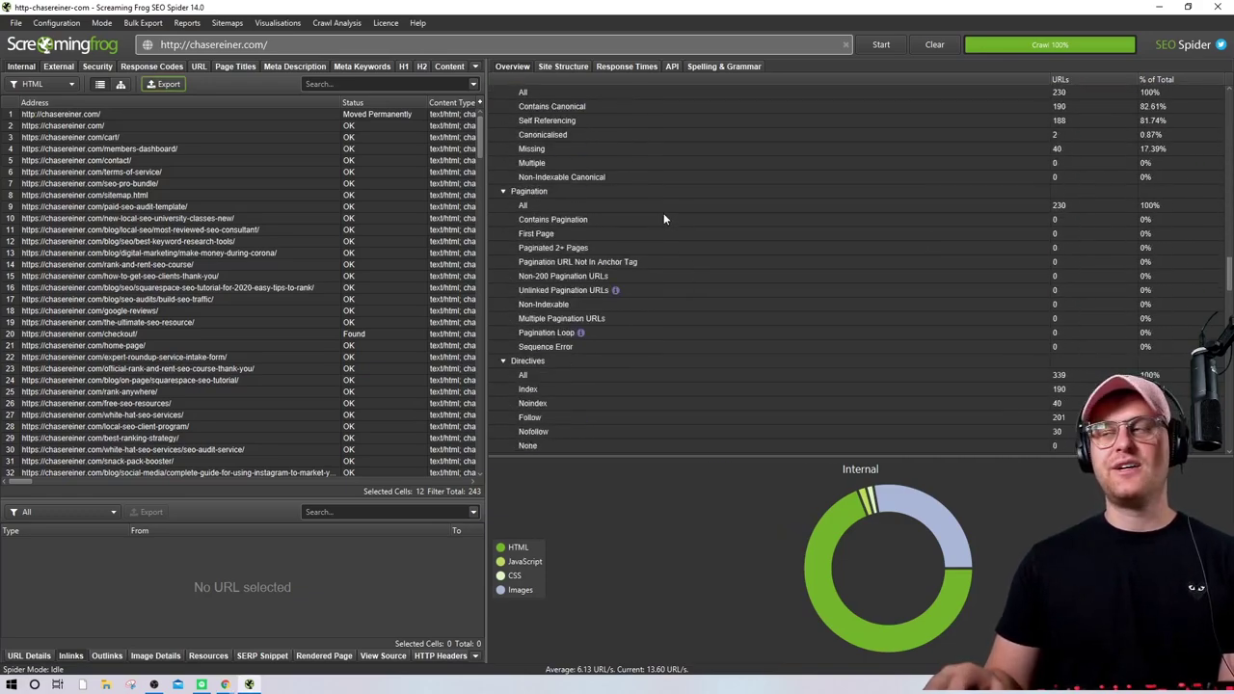
scroll(701, 200, "down", 5)
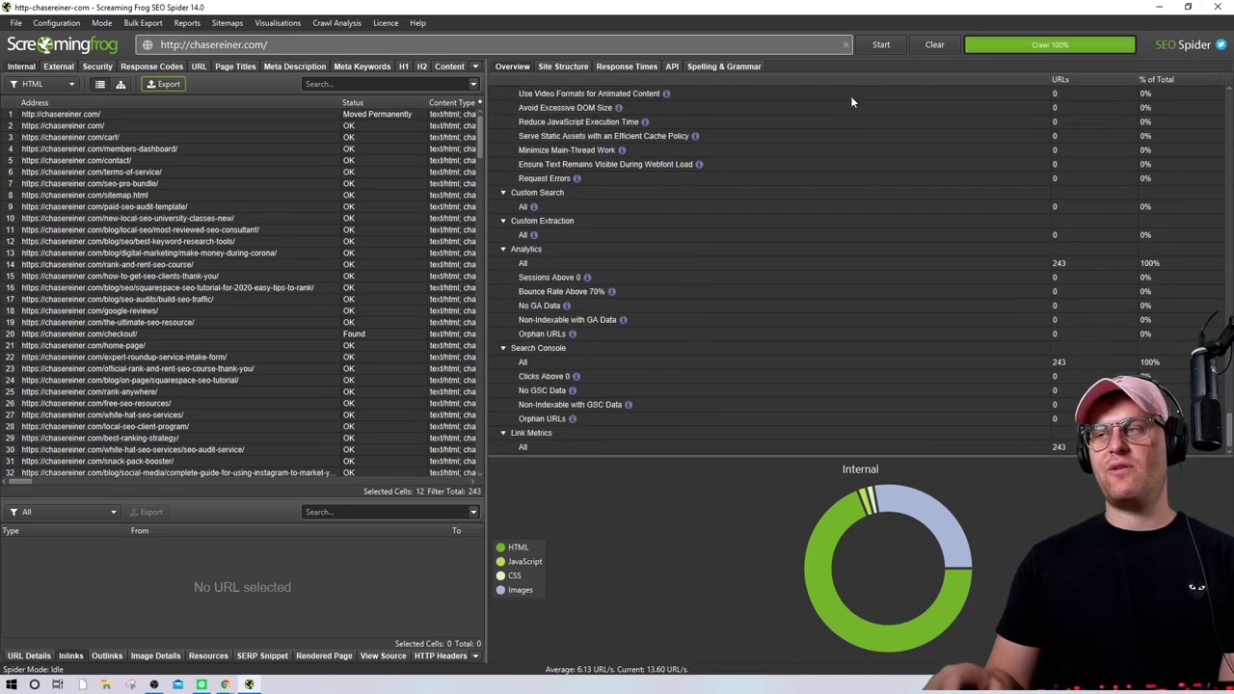
Locate the exported internal_html.csv in the Desktop folder and return to the Screaming Frog Crawl sheet in the browser
key("alt+Tab")
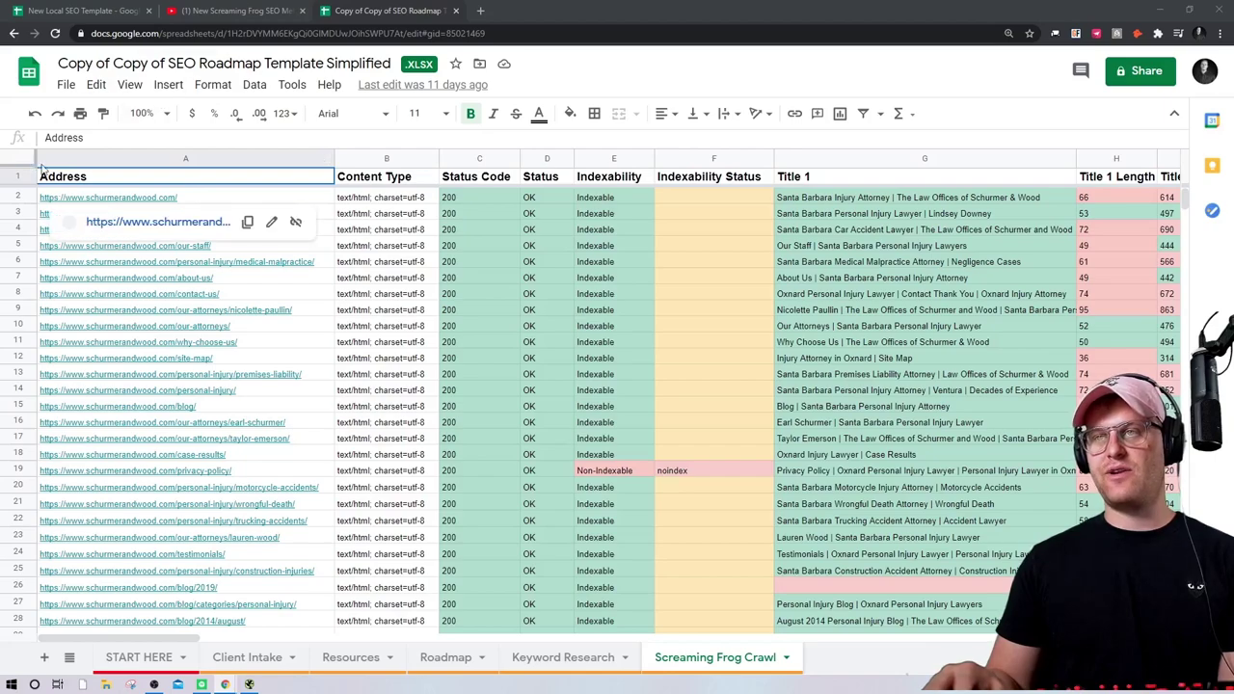
key("super")
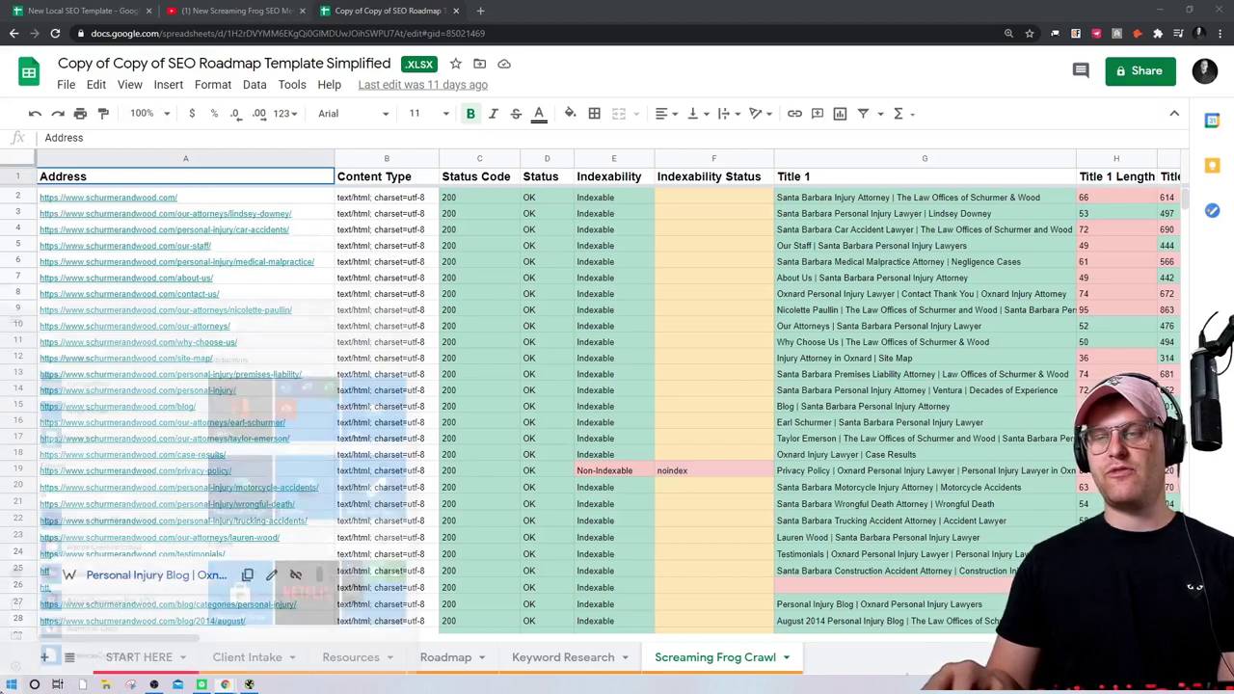
key("Escape")
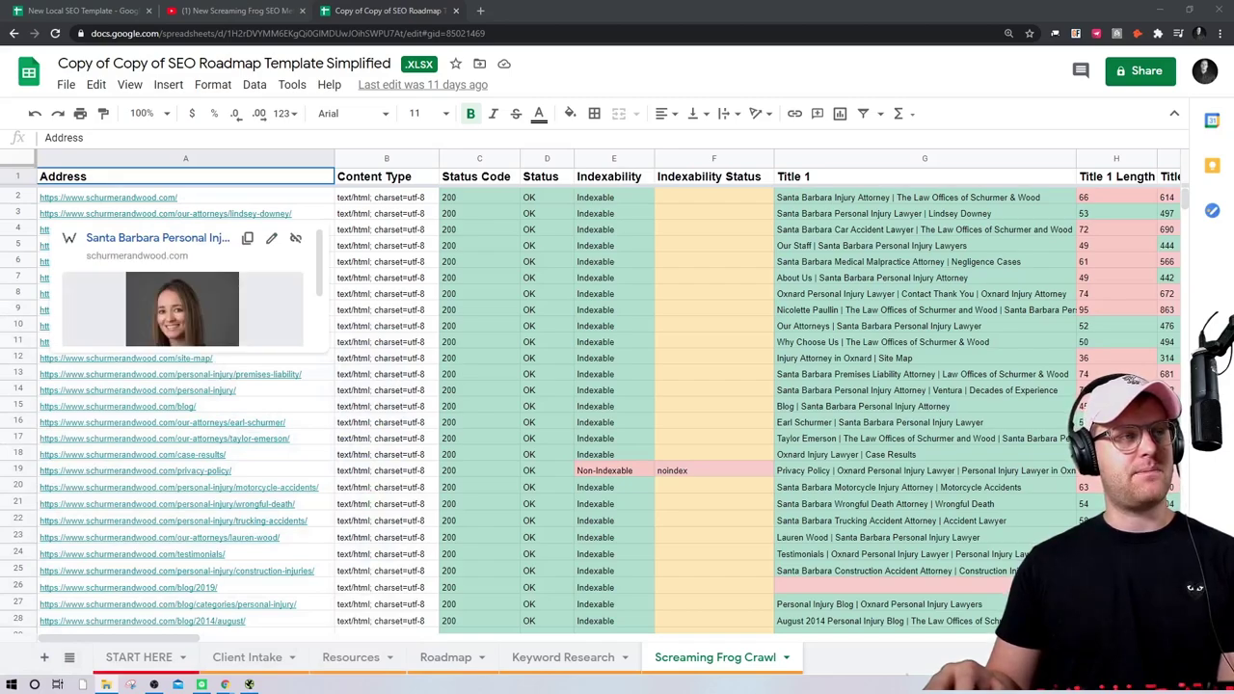
key("alt+Tab")
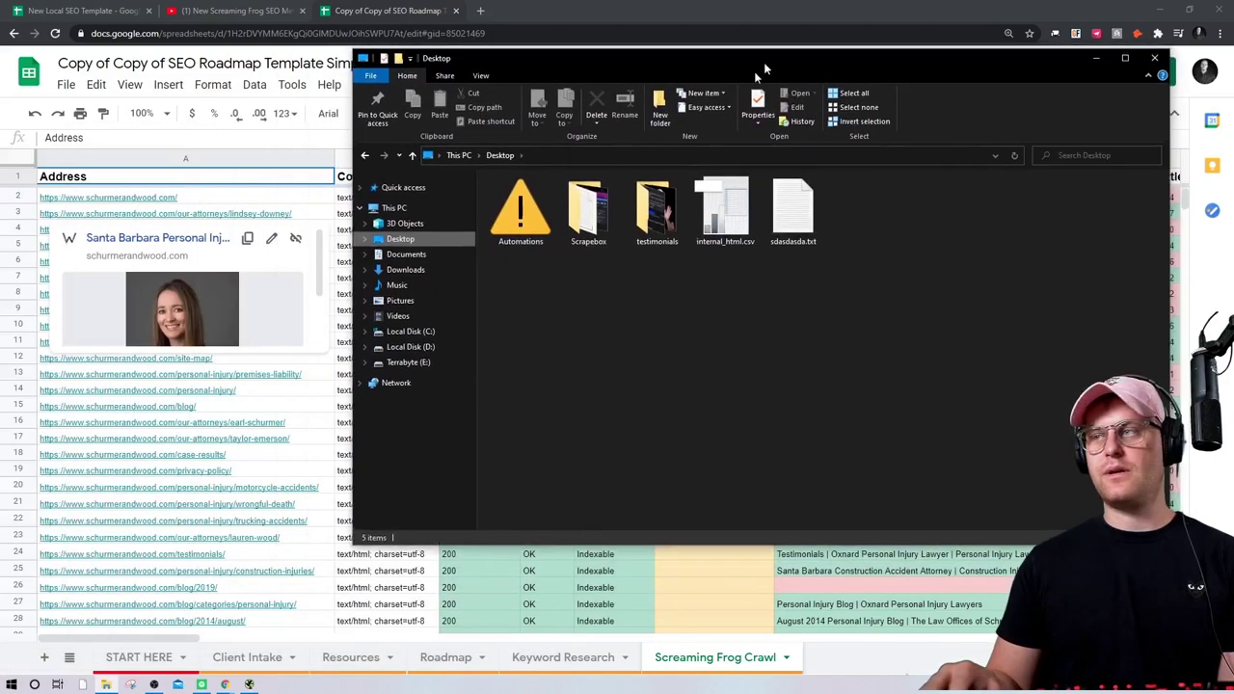
key("alt+Tab")
left_click(421, 470)
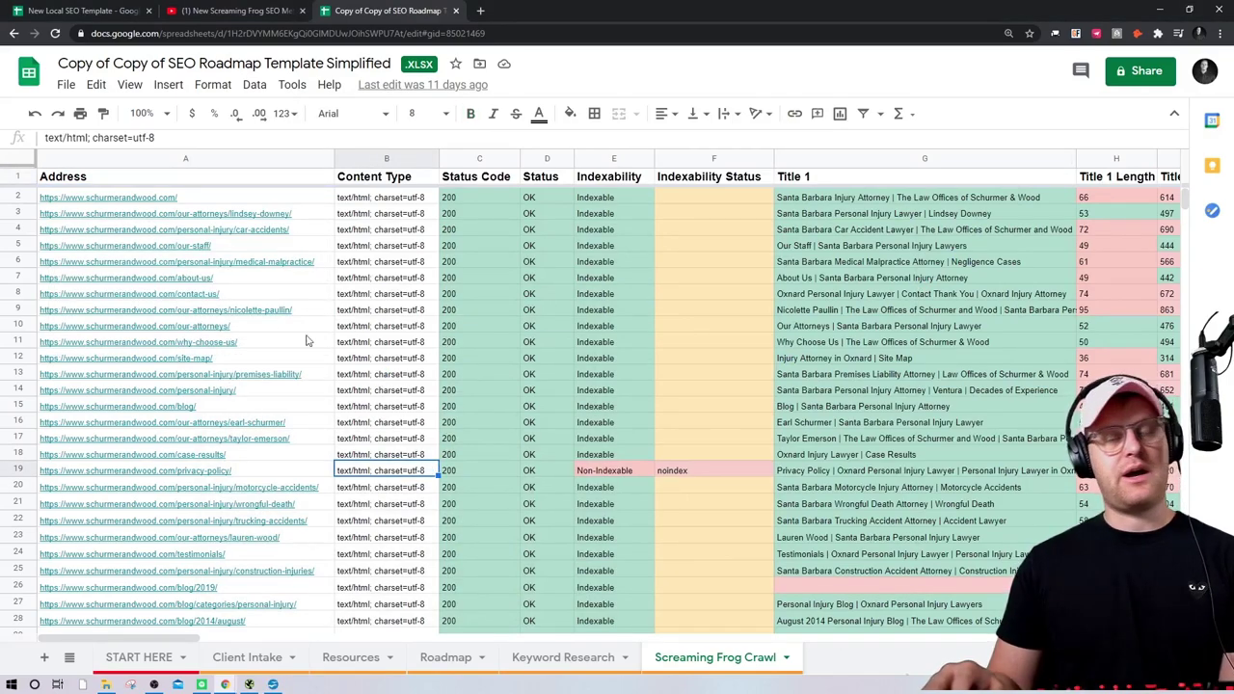
Close the YouTube tab and return to the Screaming Frog Crawl sheet
left_click(292, 11)
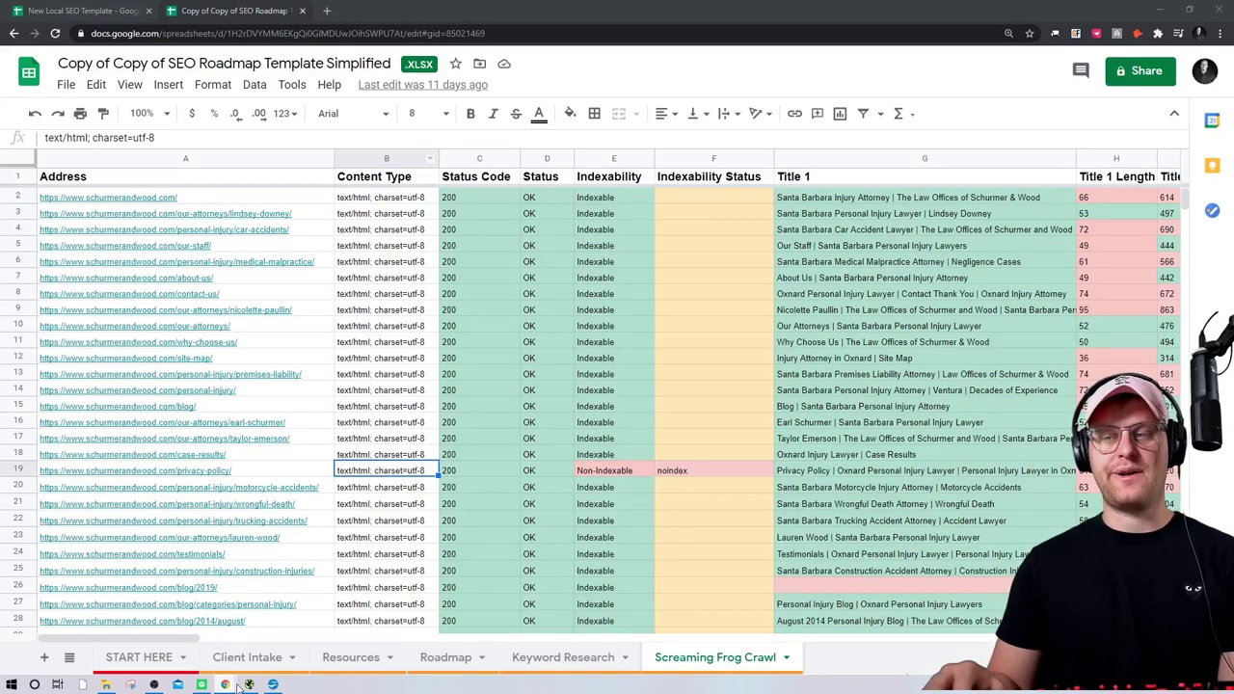
mouse_move(201, 684)
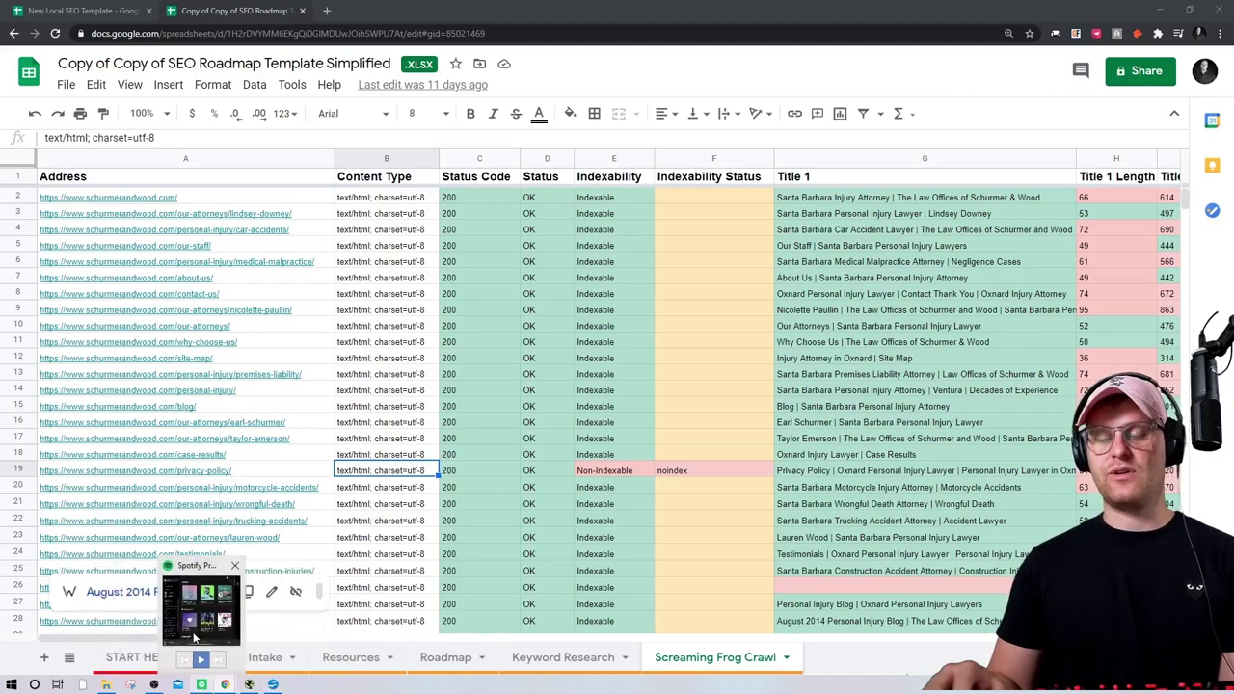
left_click(138, 341)
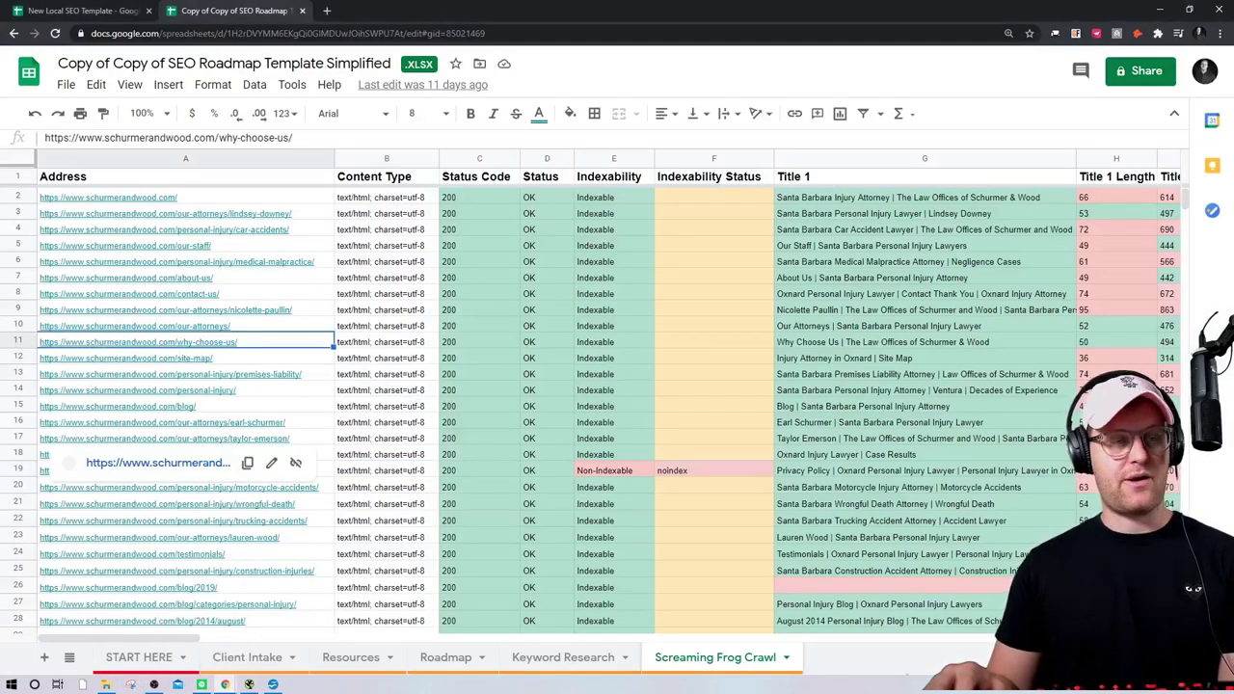
left_click(479, 470)
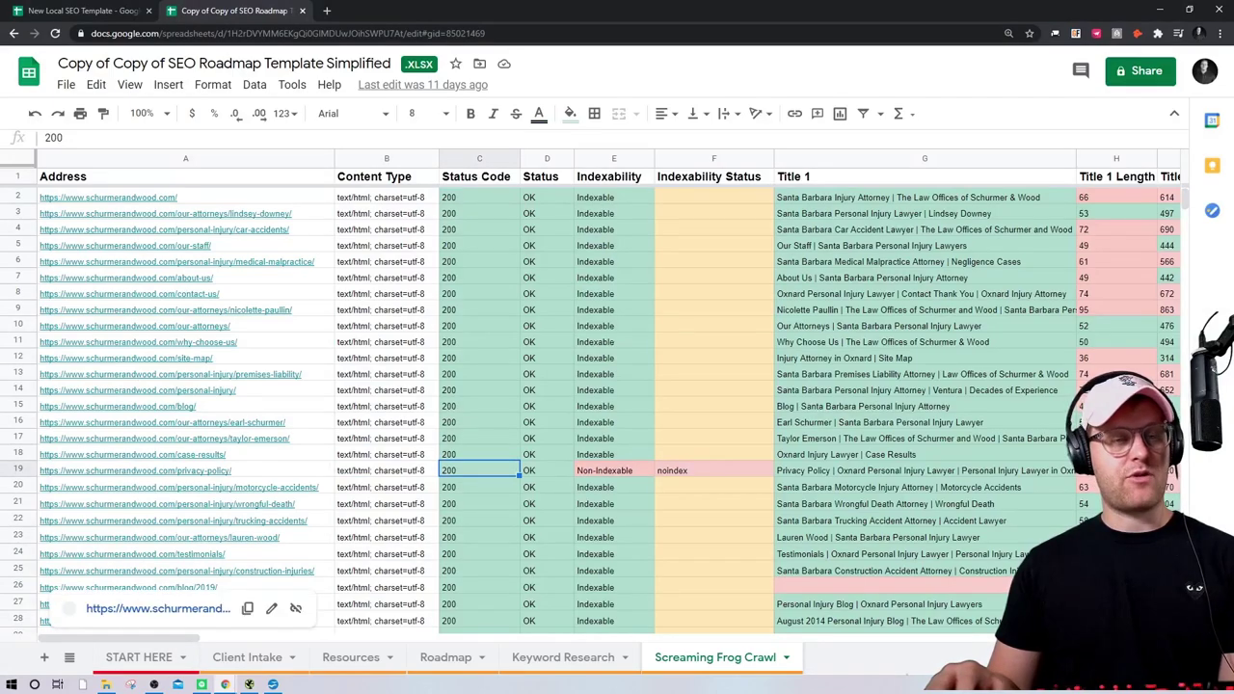
Paste the copied chasereiner.com crawl data over the entire Screaming Frog Crawl sheet and check its status, content type and indexability columns
mouse_move(106, 278)
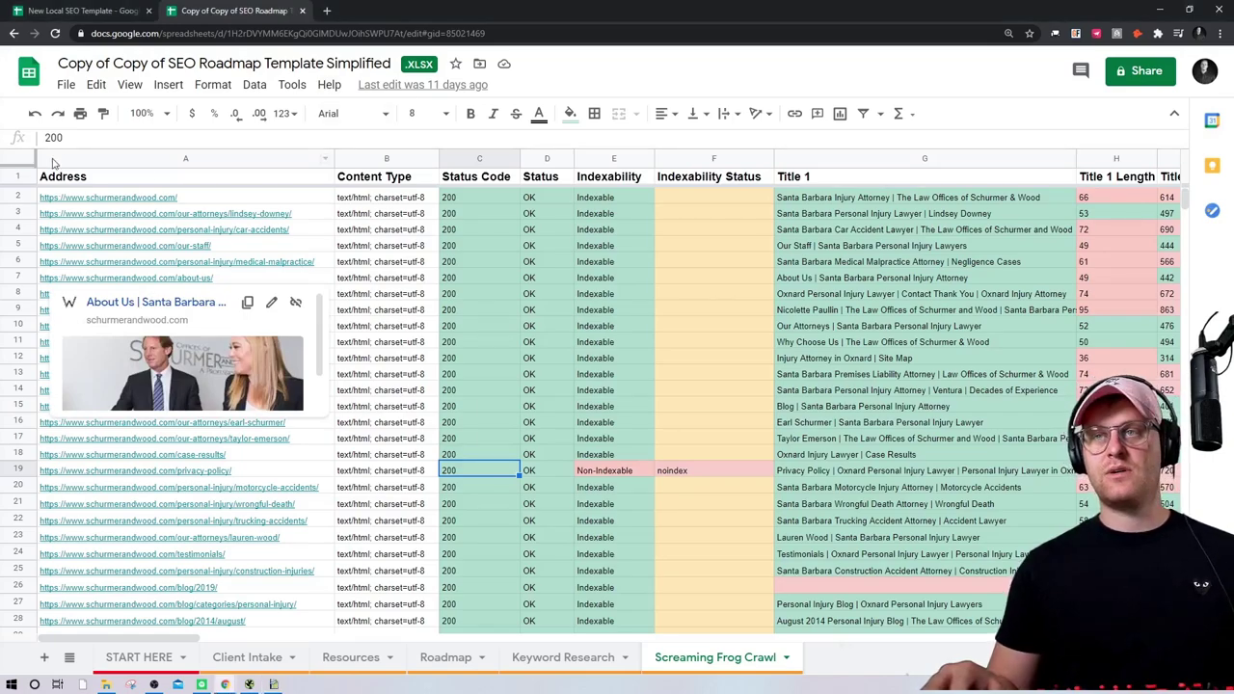
left_click(8, 162)
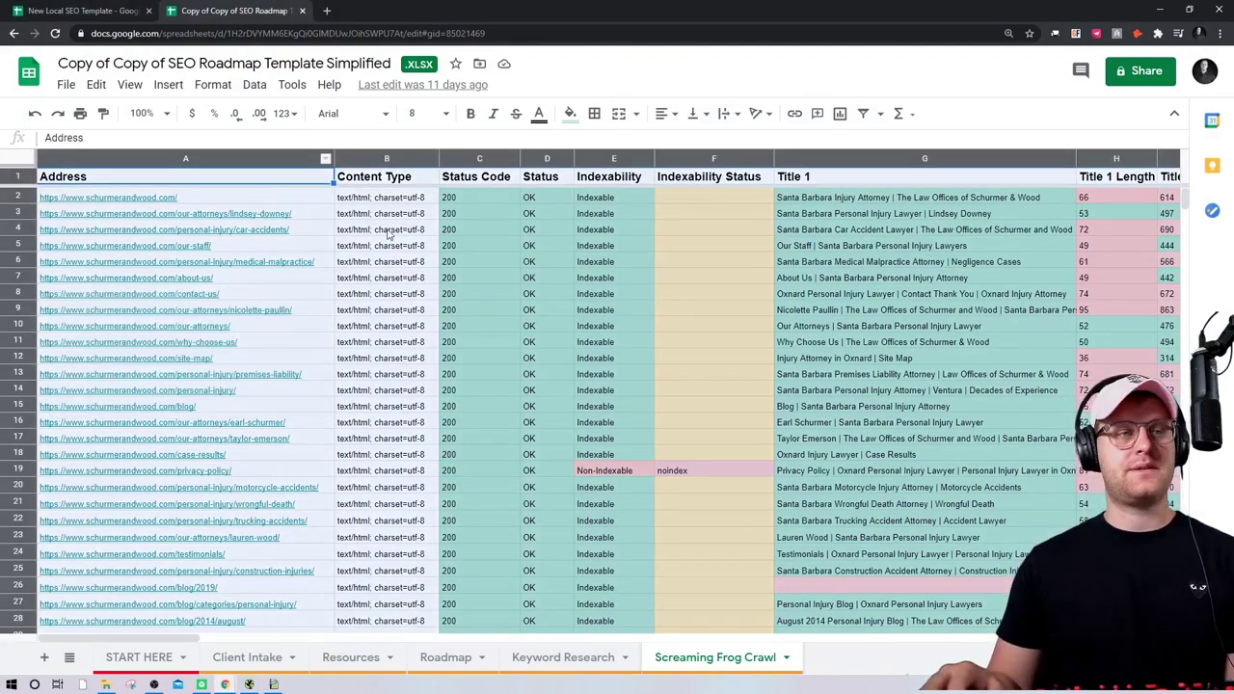
key("ctrl+v")
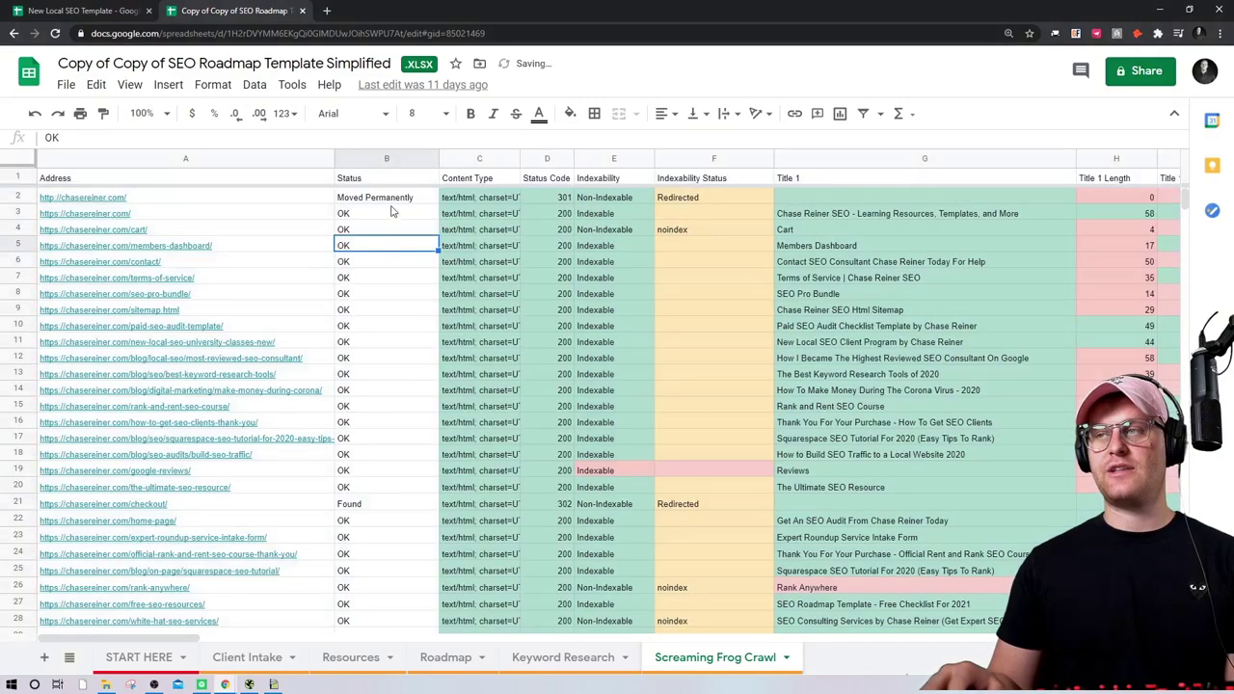
left_click(387, 241)
left_click(466, 203)
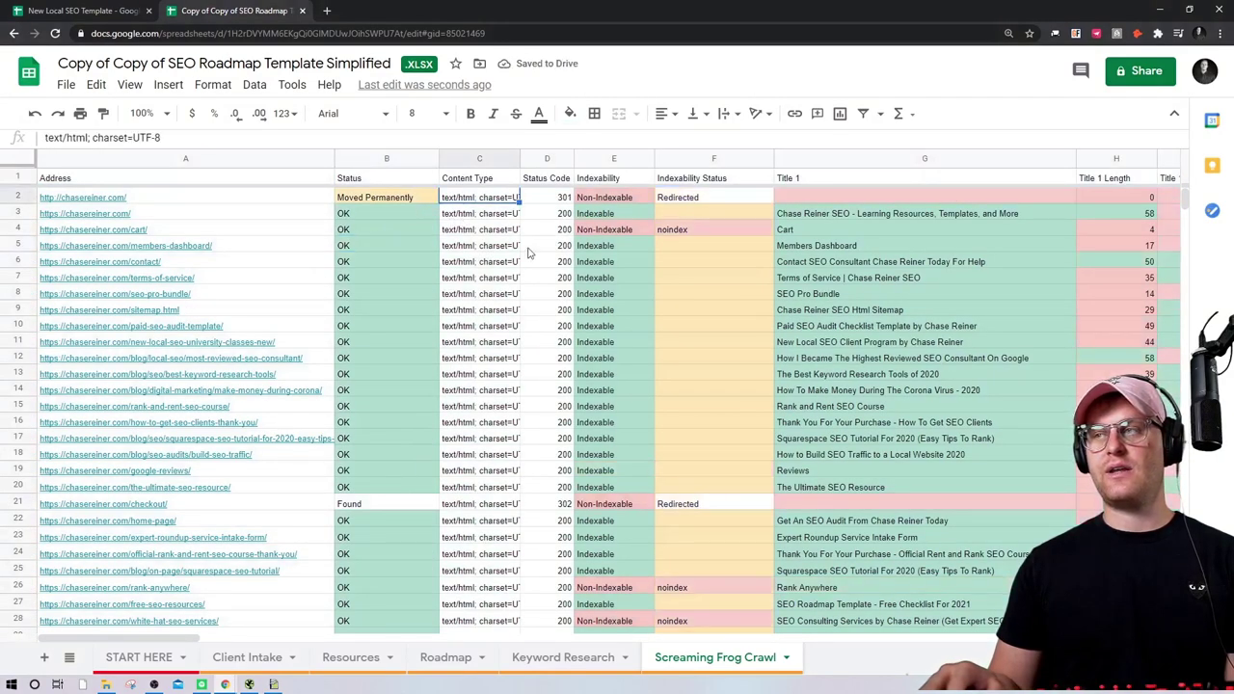
left_click(593, 326)
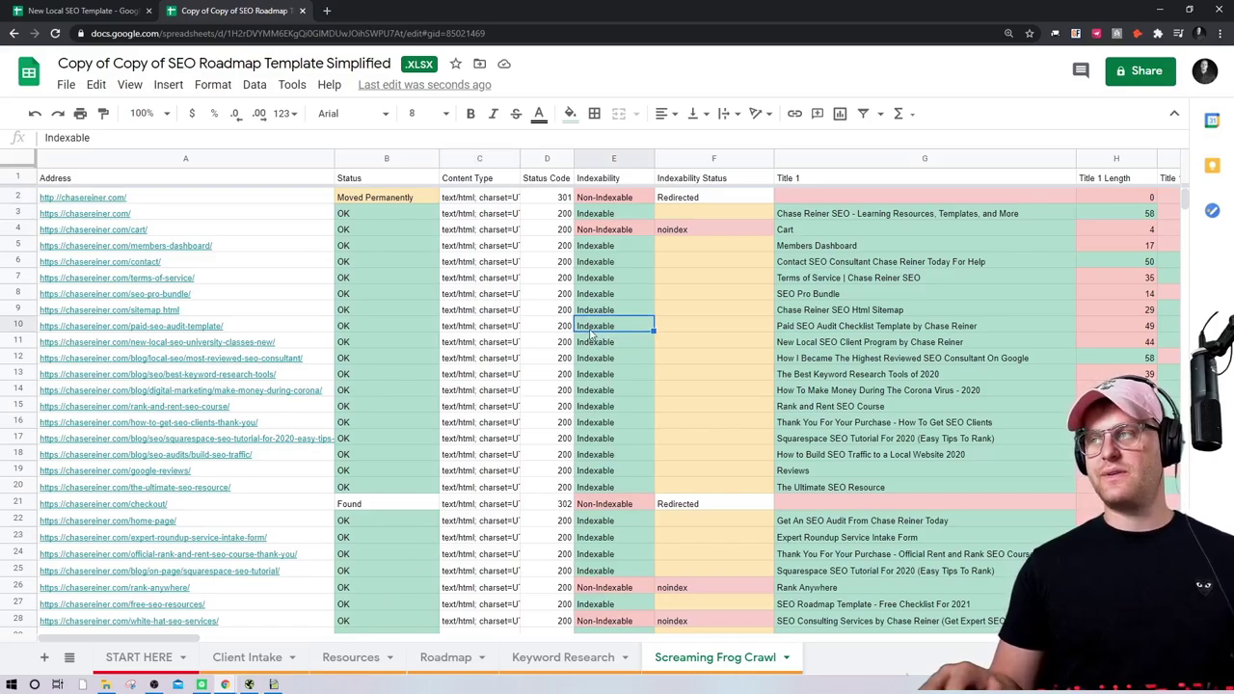
Return to Screaming Frog and reset its tabs and the columns of all tables to their defaults
left_click(251, 685)
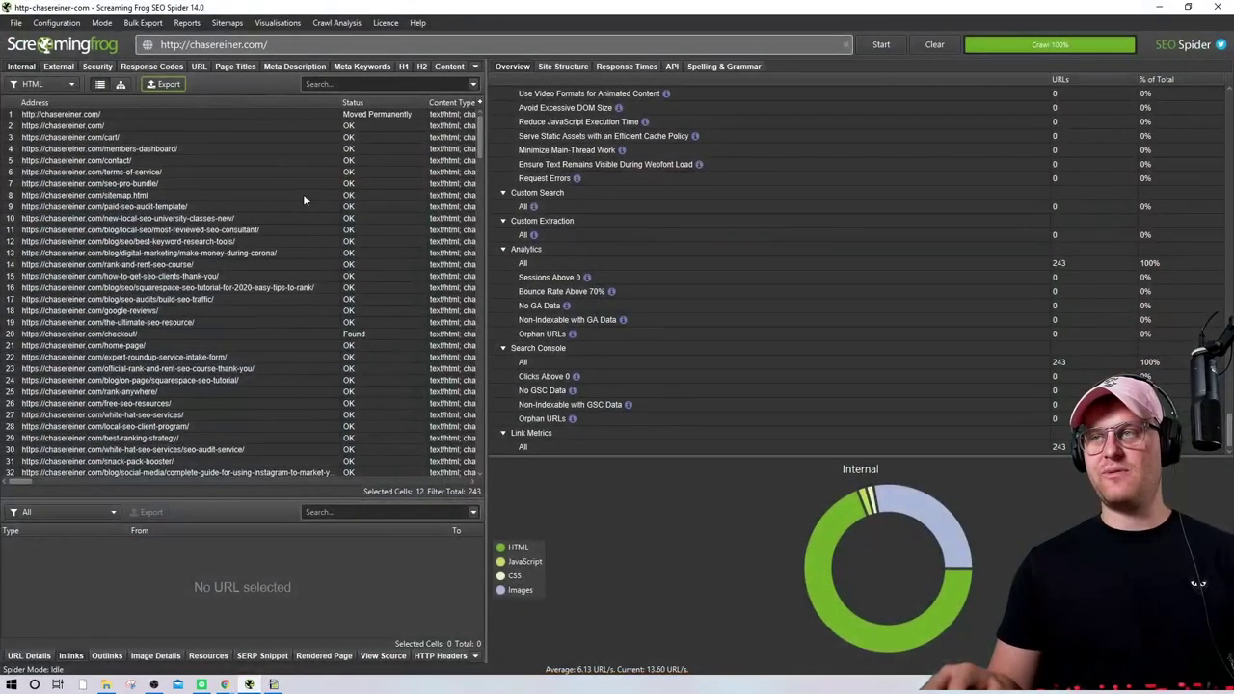
left_click(1160, 6)
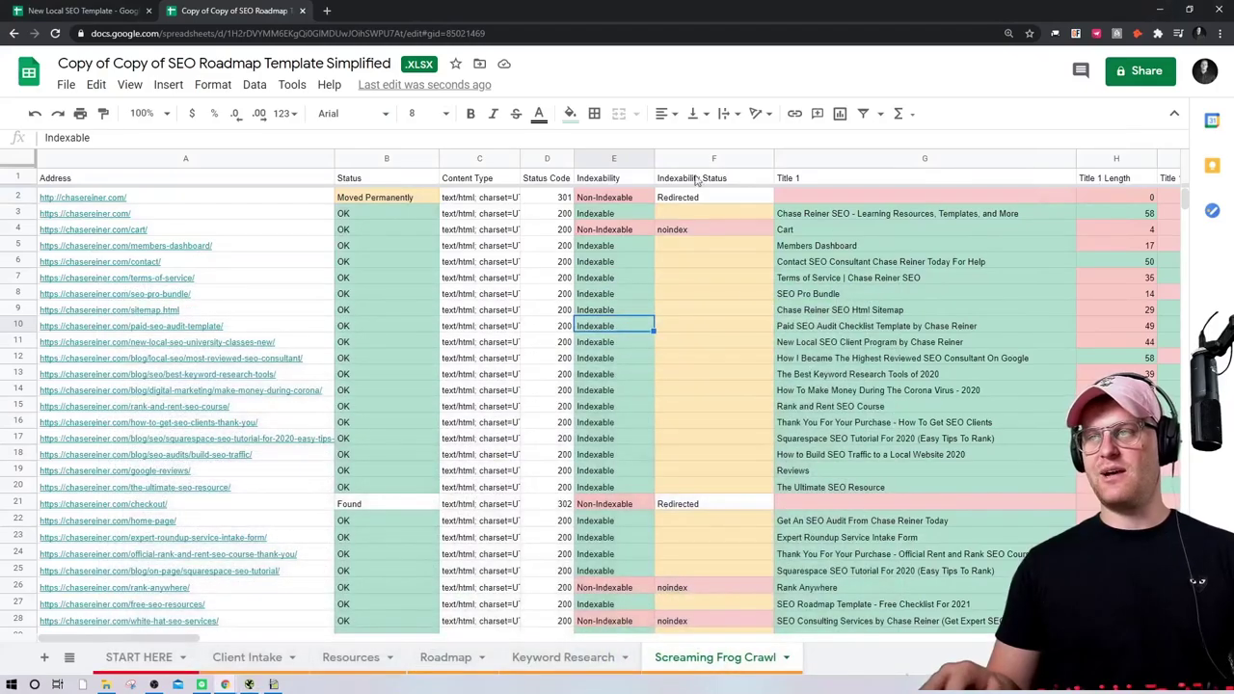
key("alt+Tab")
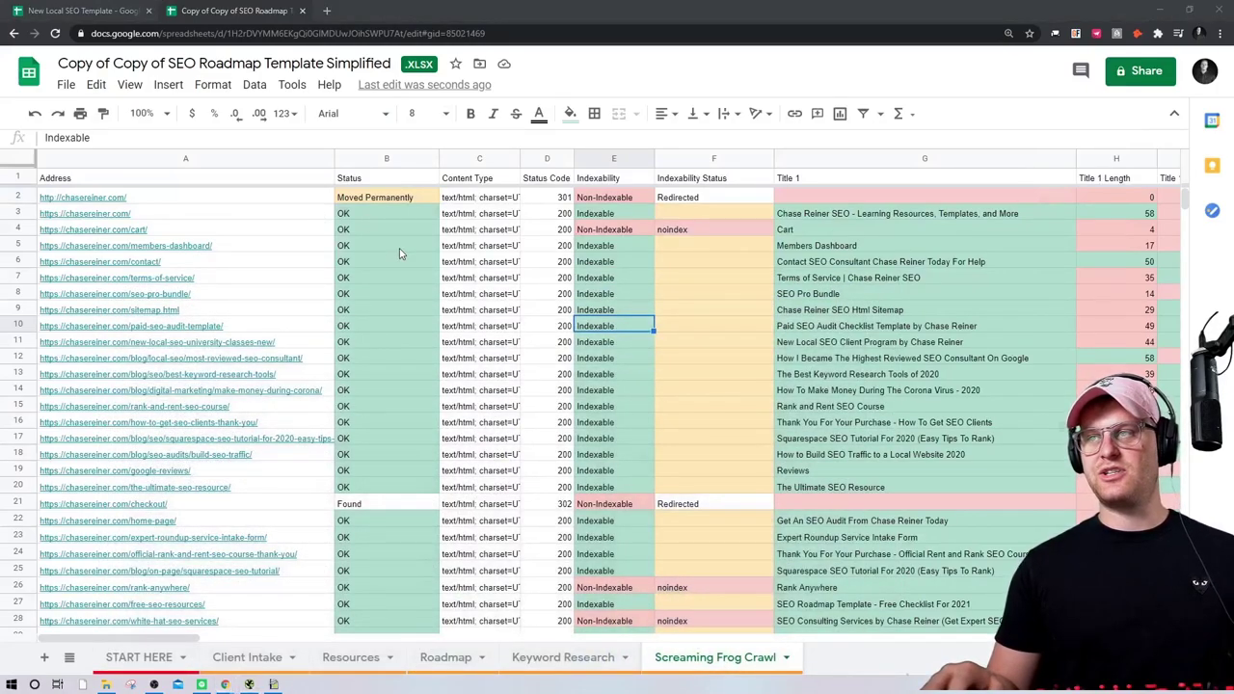
left_click(101, 22)
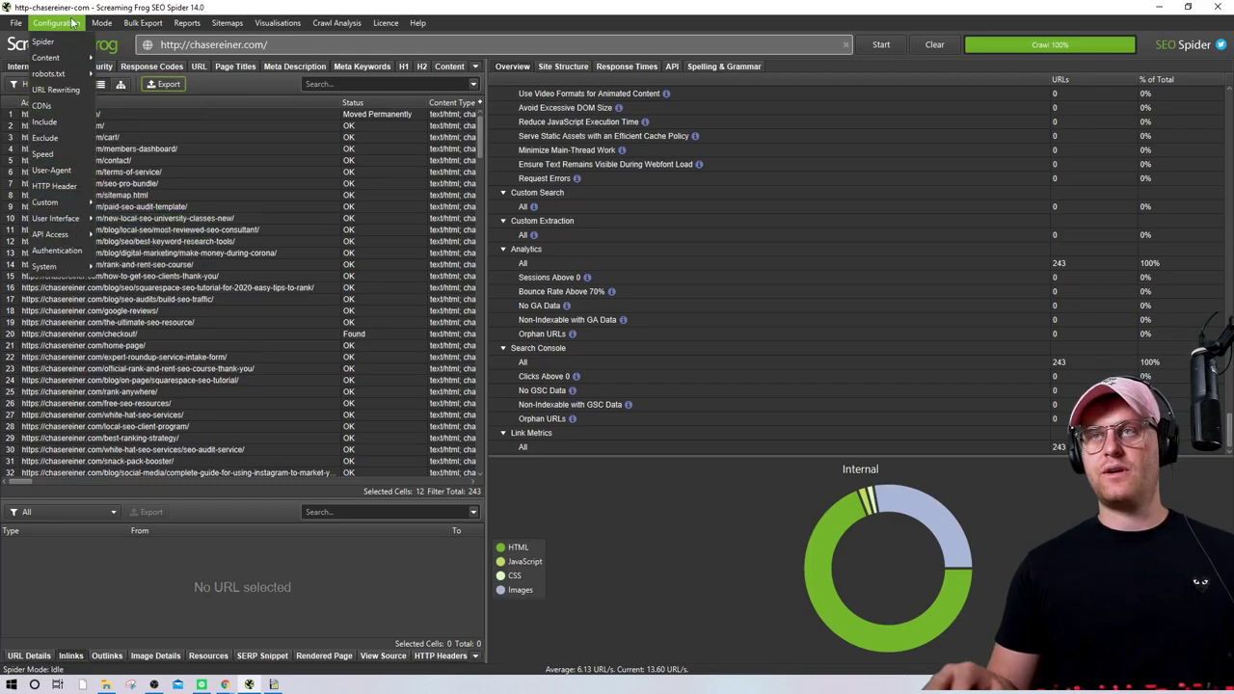
mouse_move(77, 219)
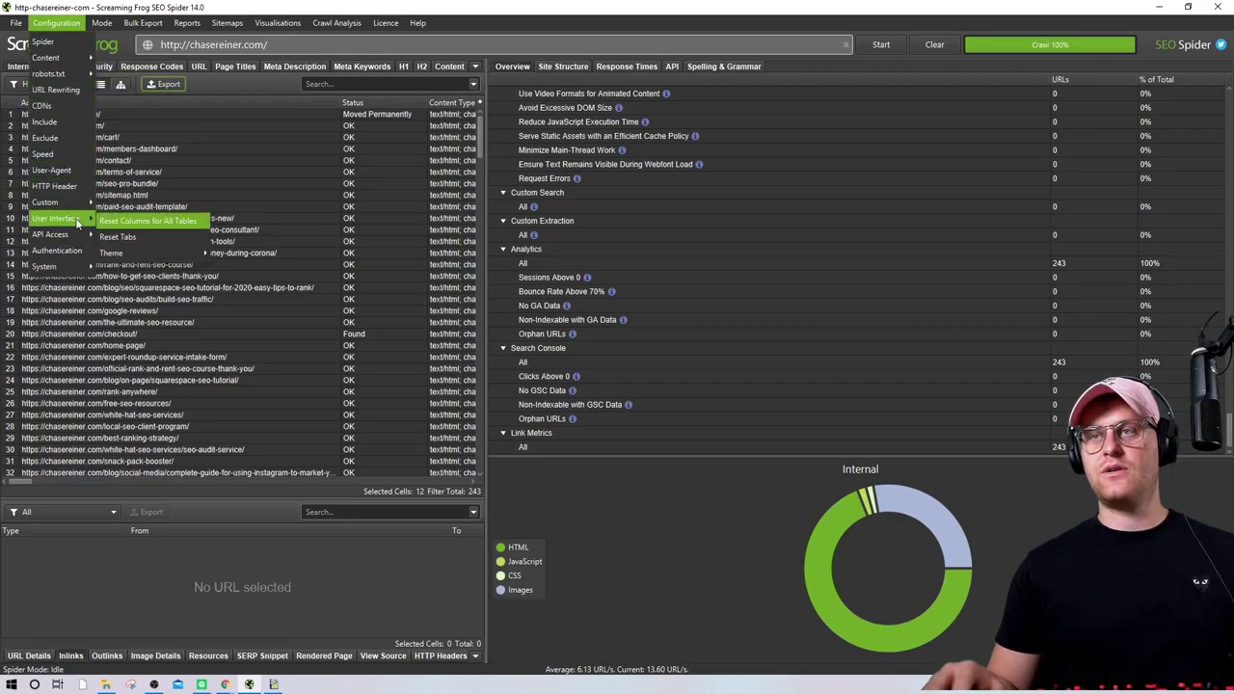
left_click(130, 237)
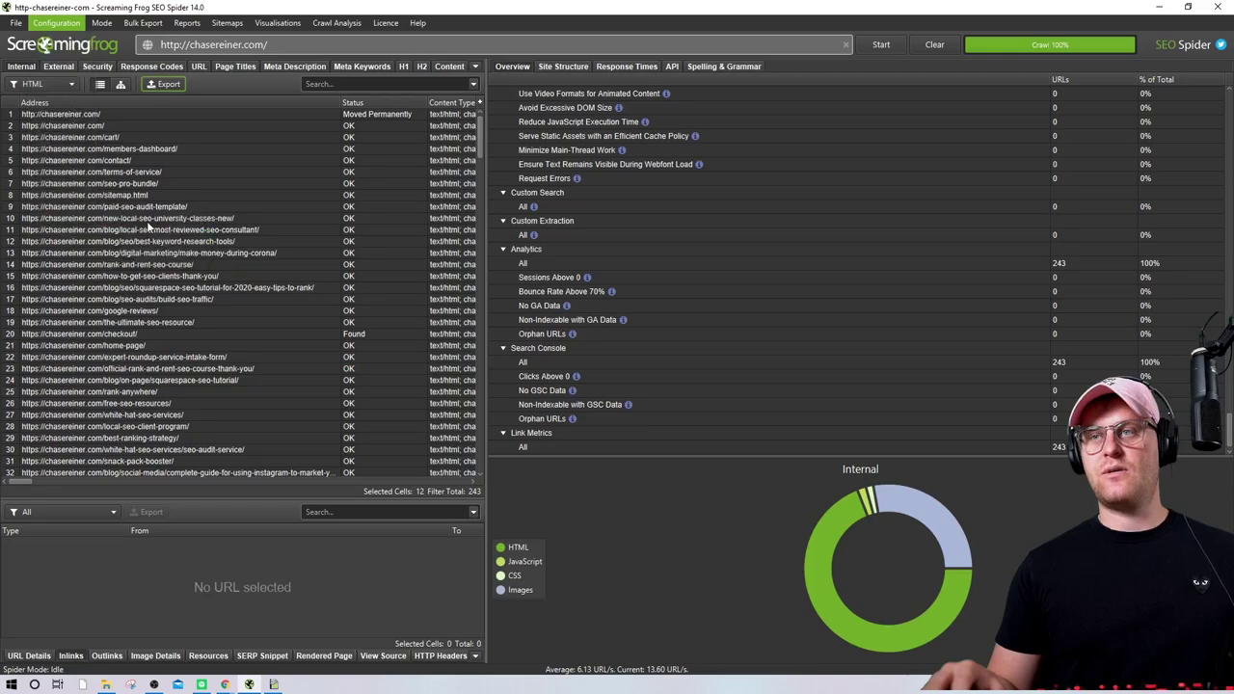
left_click(56, 22)
Export the internal HTML table to the Desktop folder as internal_html.csv in comma separated values format
left_click(166, 84)
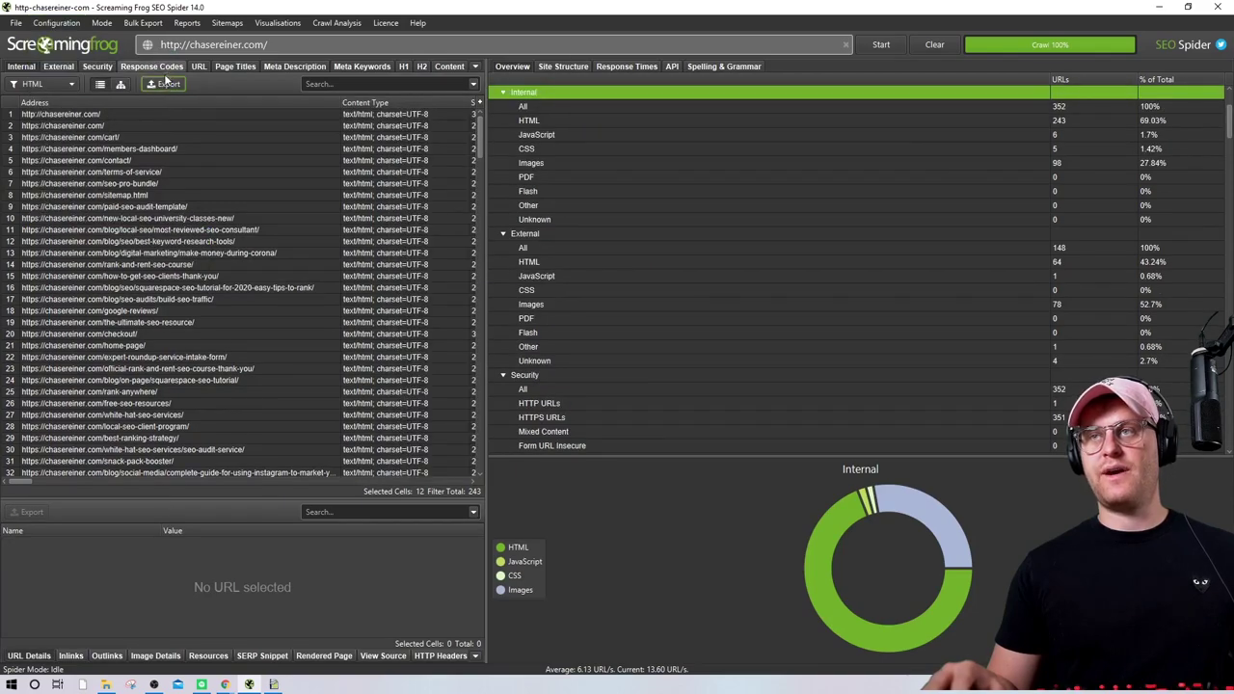
left_click(169, 84)
left_click(702, 405)
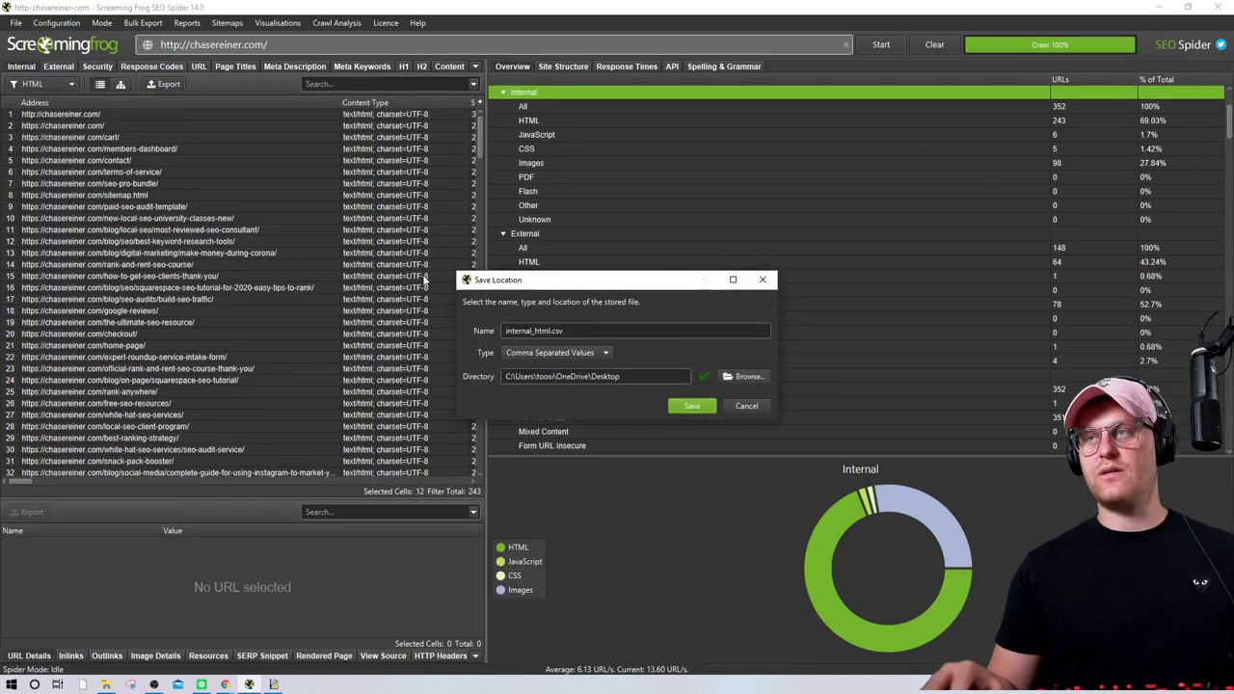
Select the whole chasereiner.com crawl table and try pasting it into the Screaming Frog Crawl sheet from row 2
left_click(248, 277)
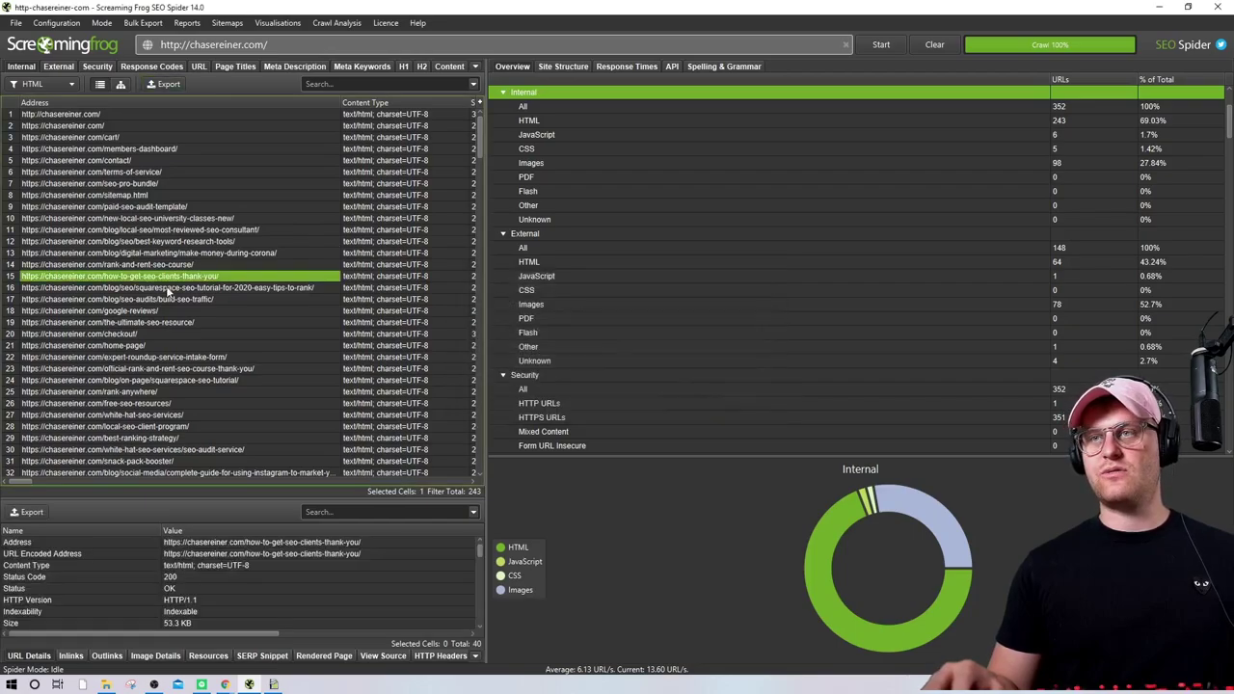
key("ctrl+a")
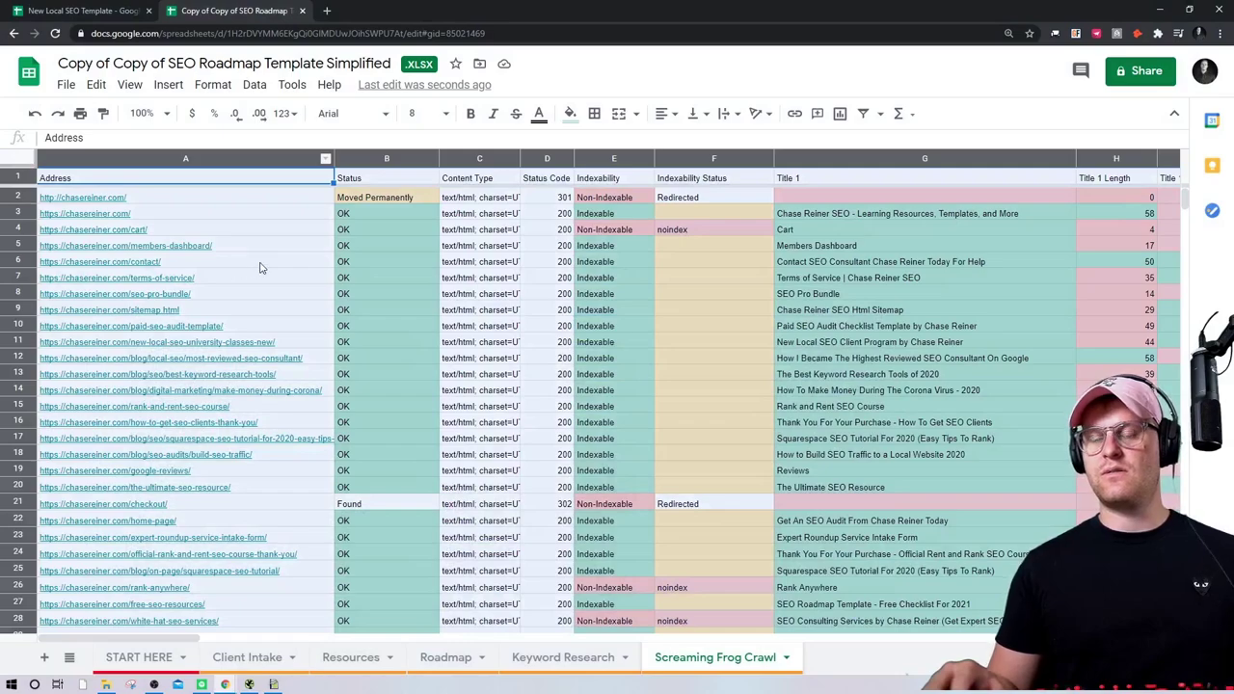
key("ctrl+v")
key("ctrl+z")
left_click(23, 197)
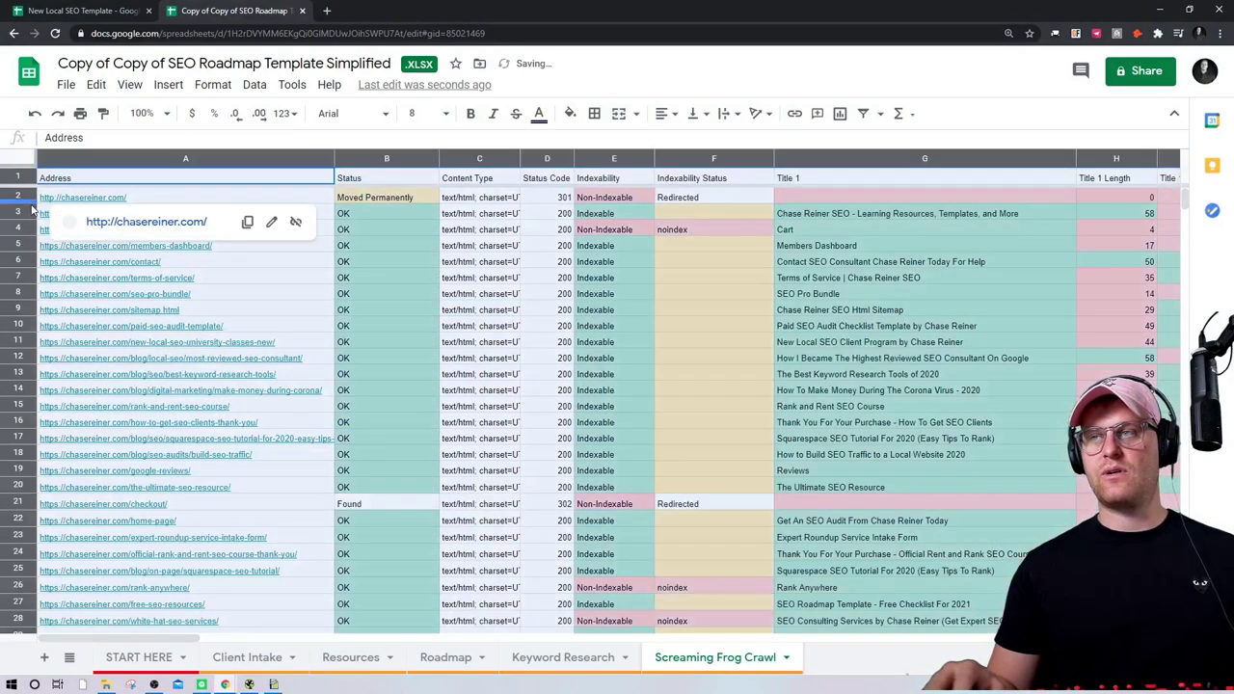
key("ctrl+v")
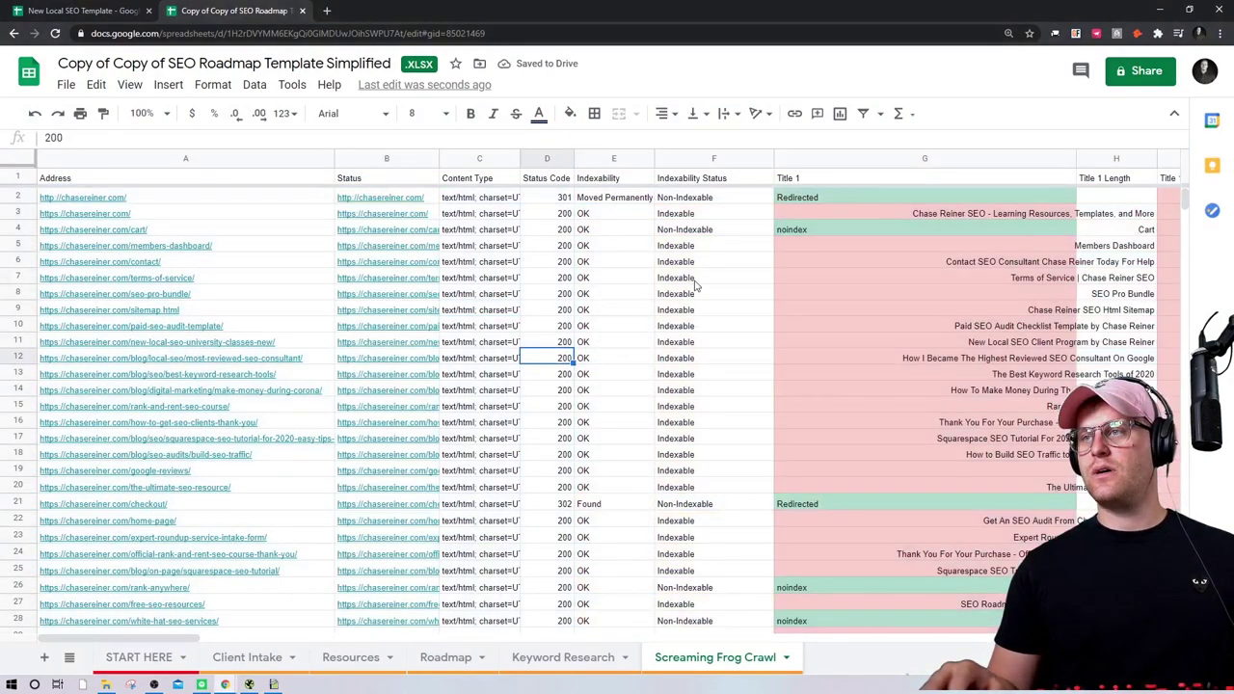
Undo the chasereiner.com pastes in the Screaming Frog Crawl sheet back to the schurmerandwood.com sample data
left_click(713, 278)
key("ctrl+z")
left_click(546, 178)
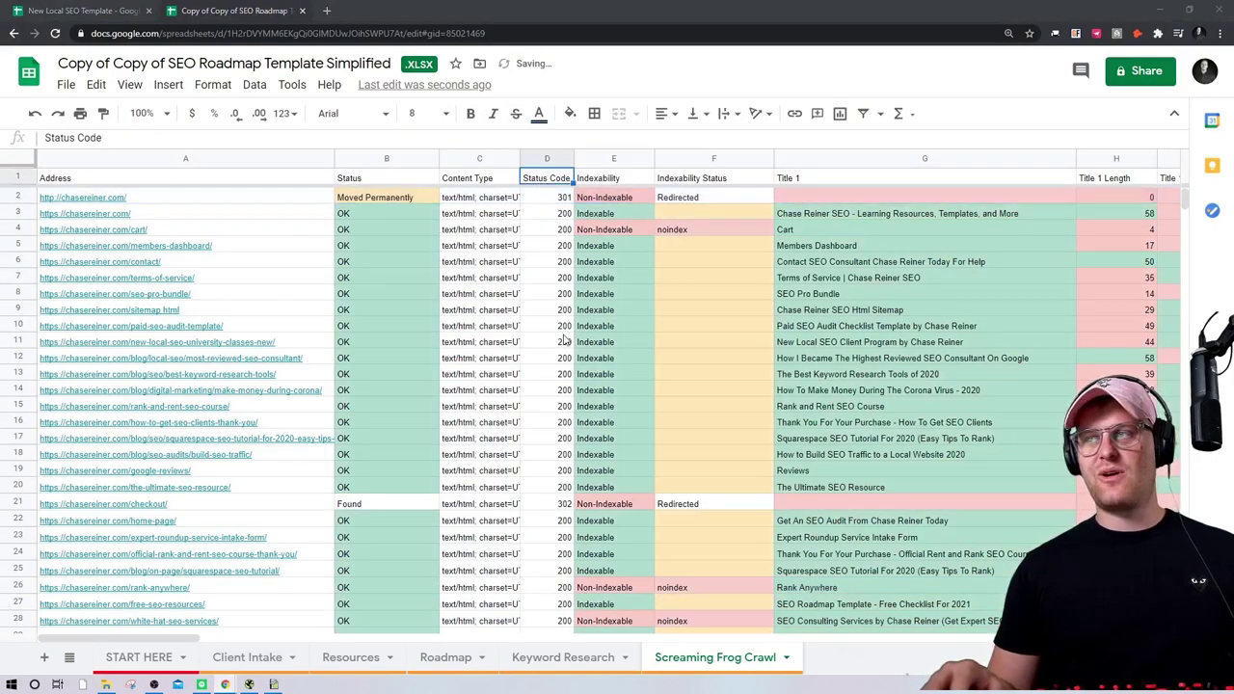
key("alt+Tab")
key("alt+Tab")
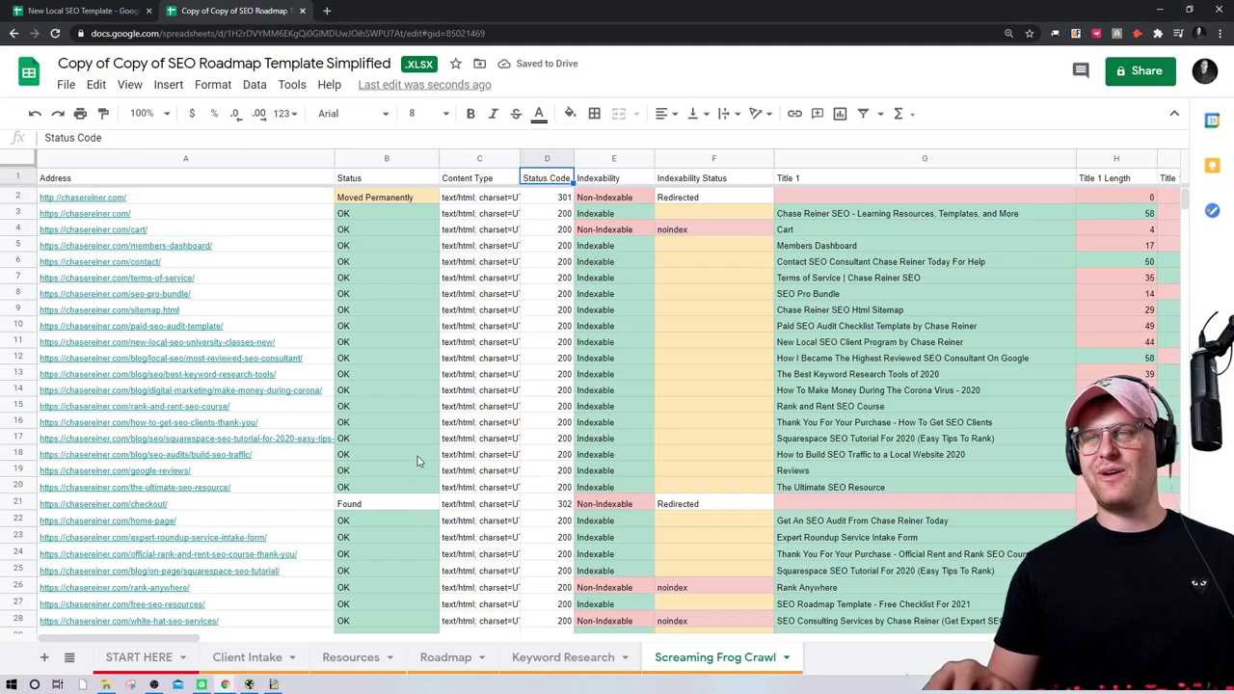
key("ctrl+v")
mouse_move(183, 622)
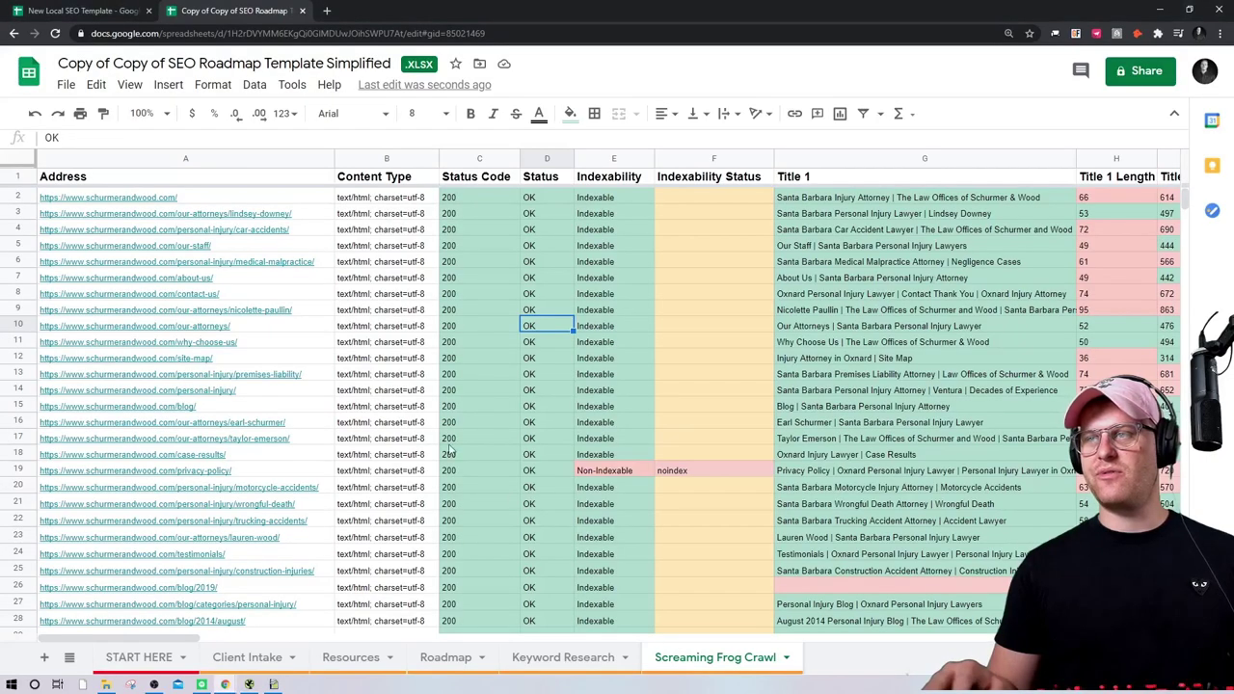
Examine the status, indexability and Title 1 columns of the schurmerandwood.com sample data, including the non-indexable row and the missing title
left_click(393, 422)
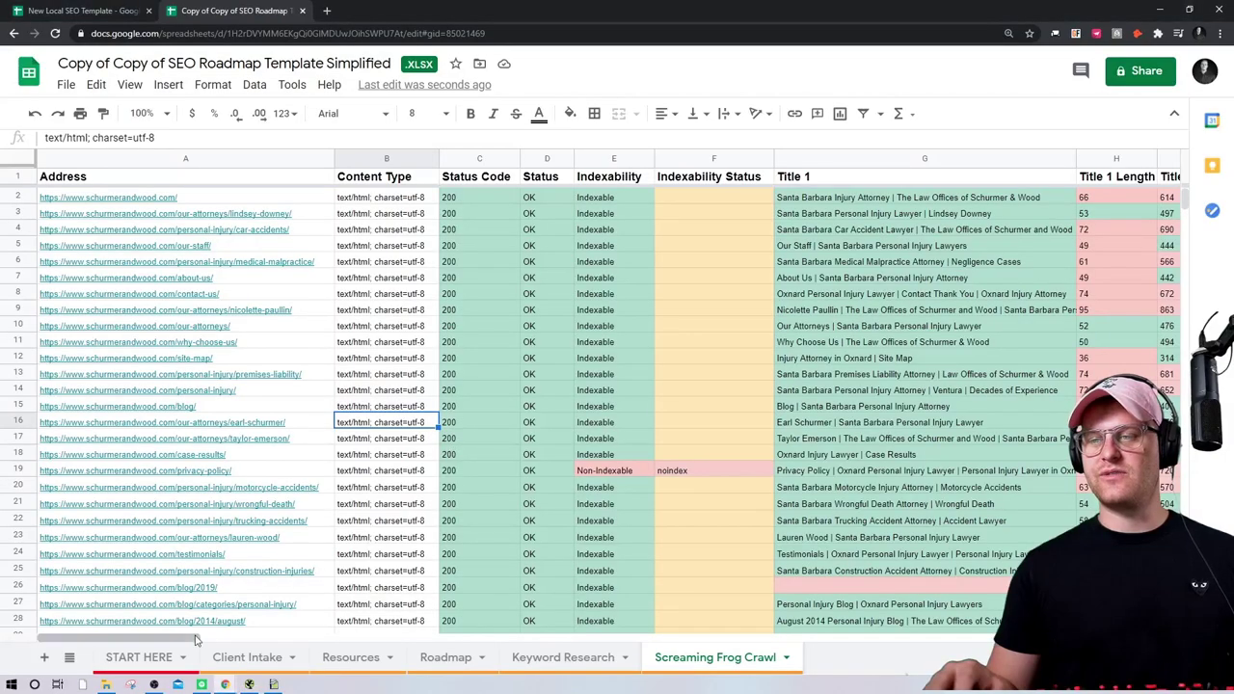
left_click_drag(219, 638, 247, 638)
left_click_drag(195, 204, 202, 682)
left_click(182, 428)
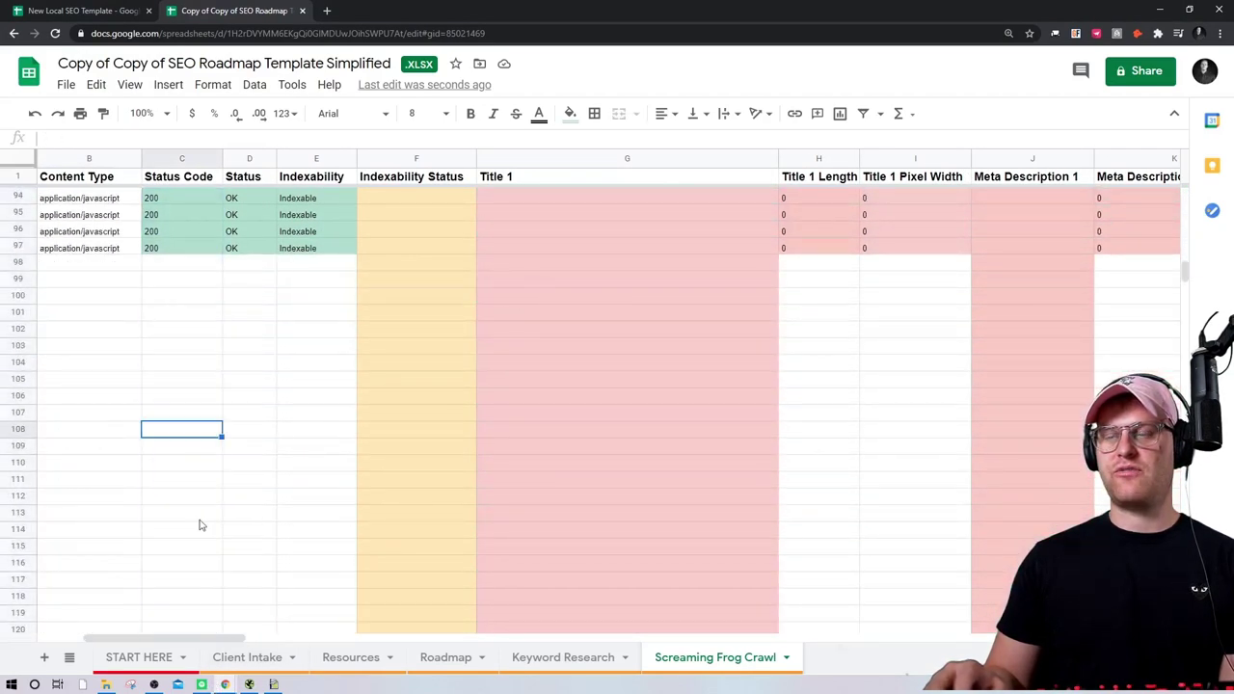
scroll(231, 539, "up", 10)
scroll(272, 470, "up", 8)
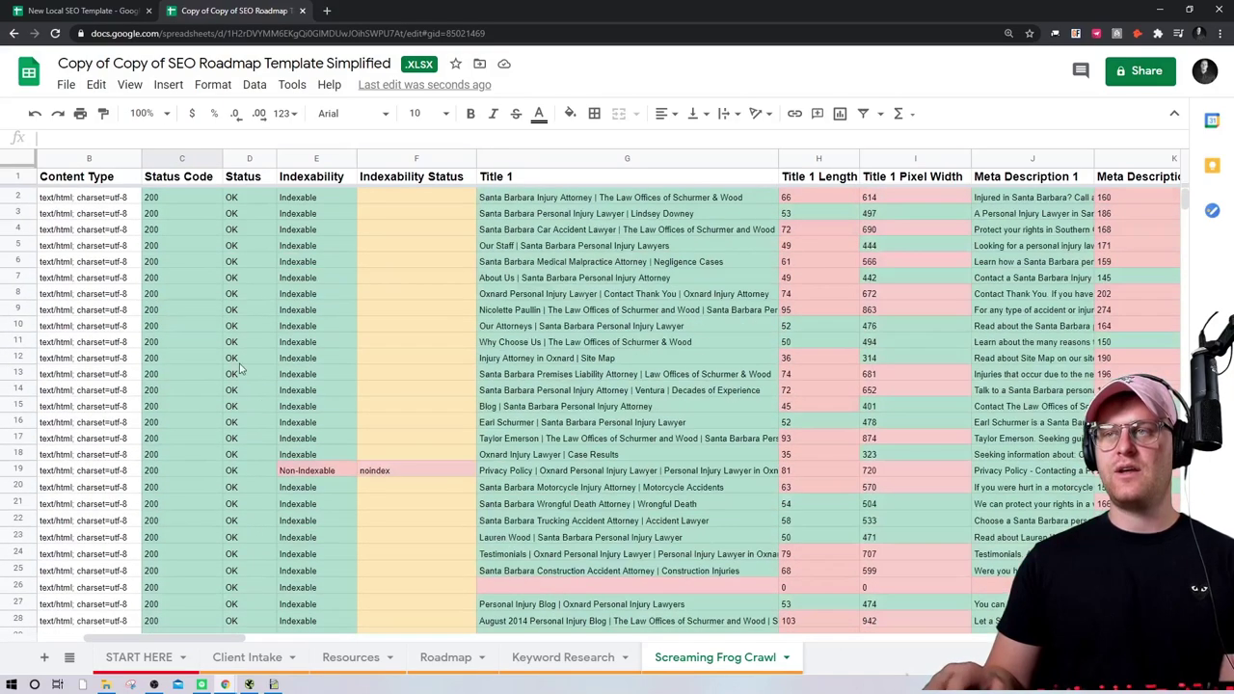
left_click_drag(239, 231, 236, 424)
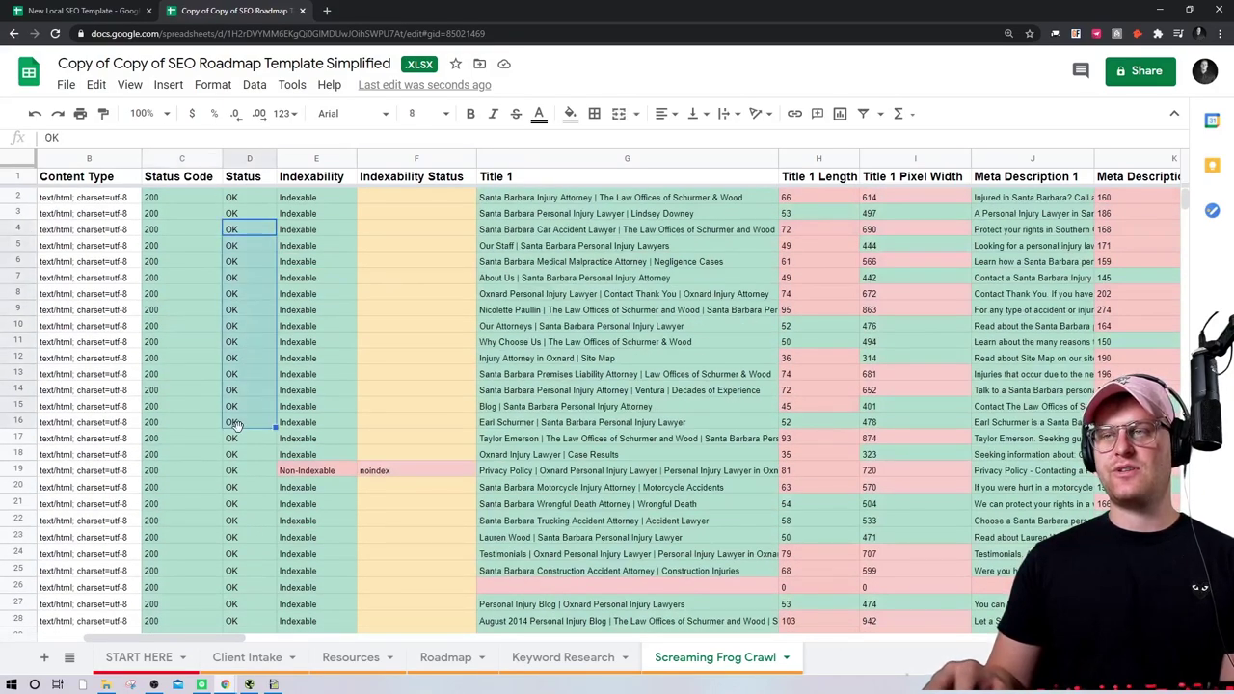
left_click(316, 311)
left_click(309, 470)
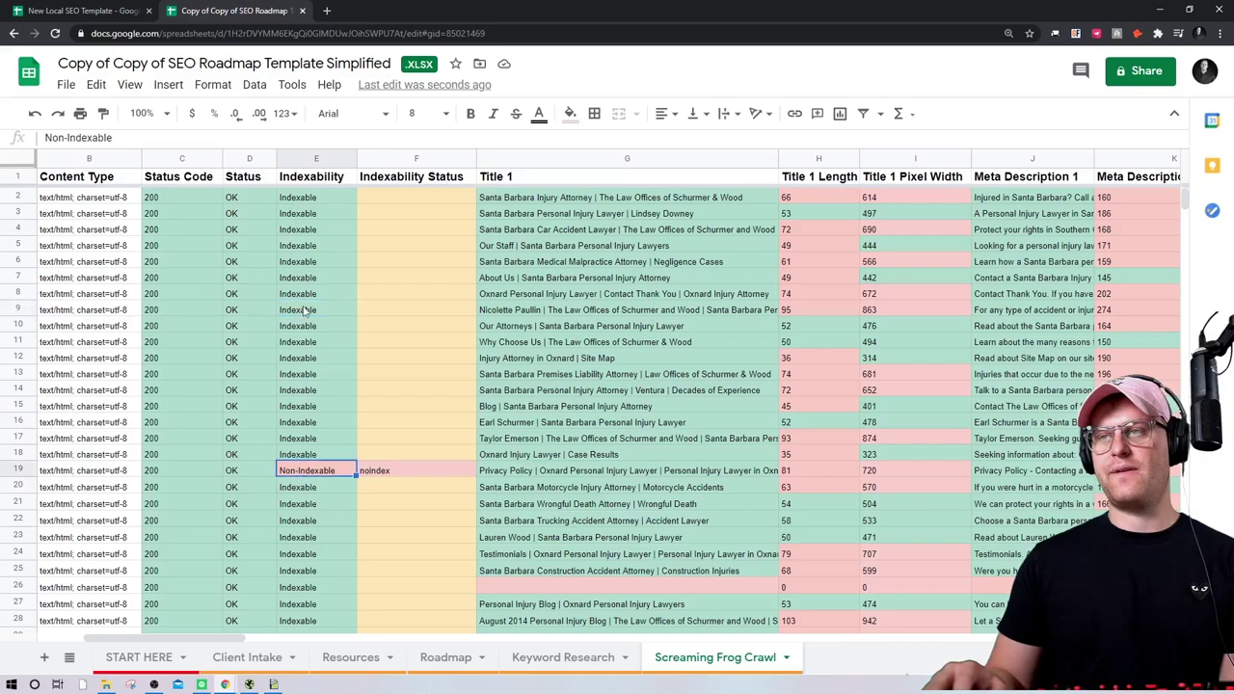
left_click(593, 230)
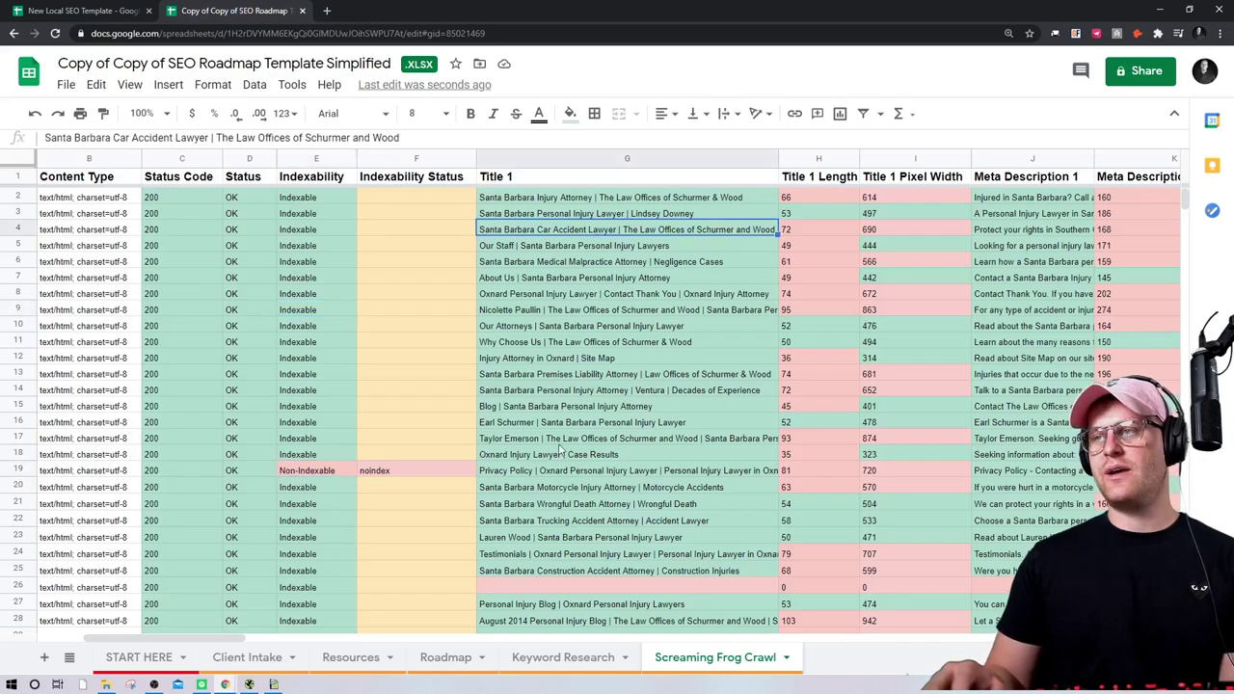
left_click(606, 455)
left_click(633, 586)
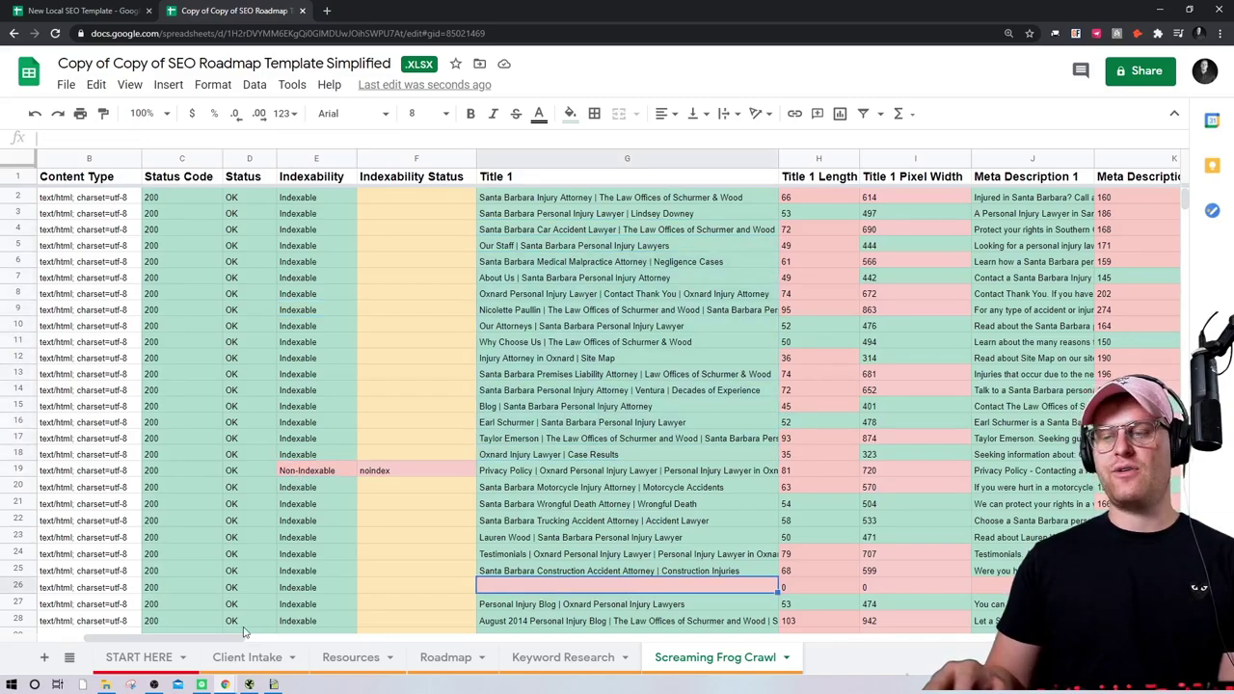
Review the Title 1 Length, Word Count and Text Ratio columns and return to the sheet's first columns
left_click_drag(237, 640, 301, 640)
left_click(386, 193)
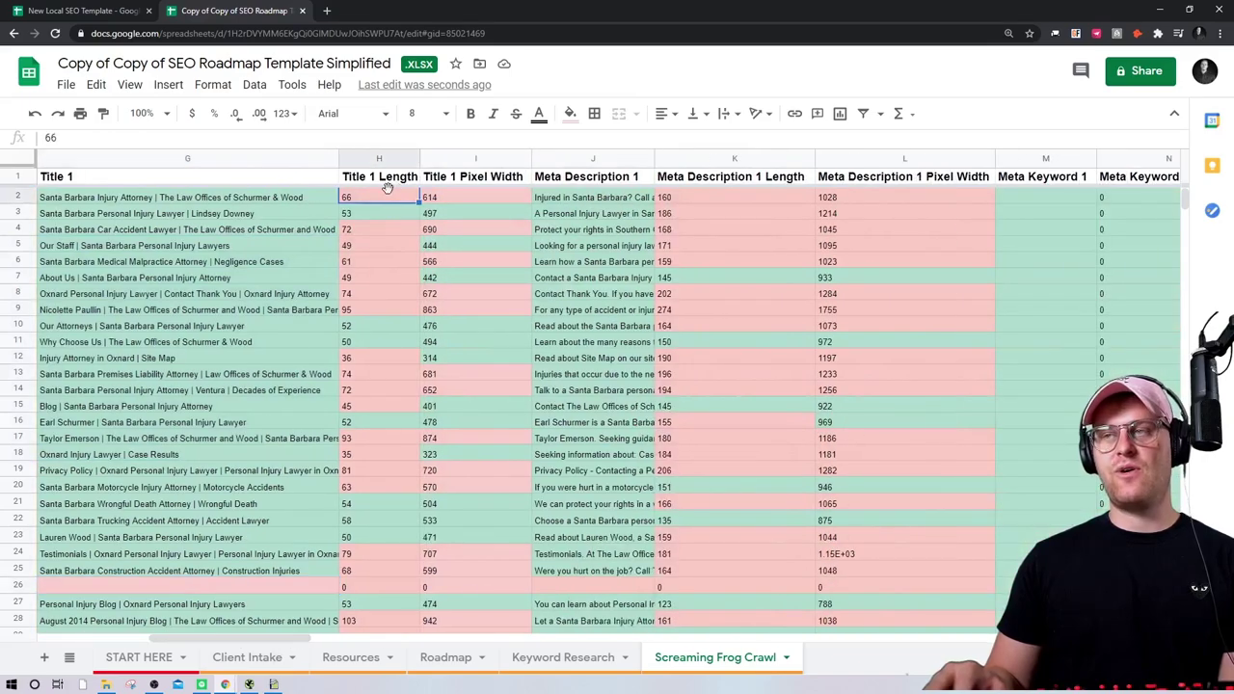
left_click_drag(380, 198, 413, 311)
left_click(386, 309)
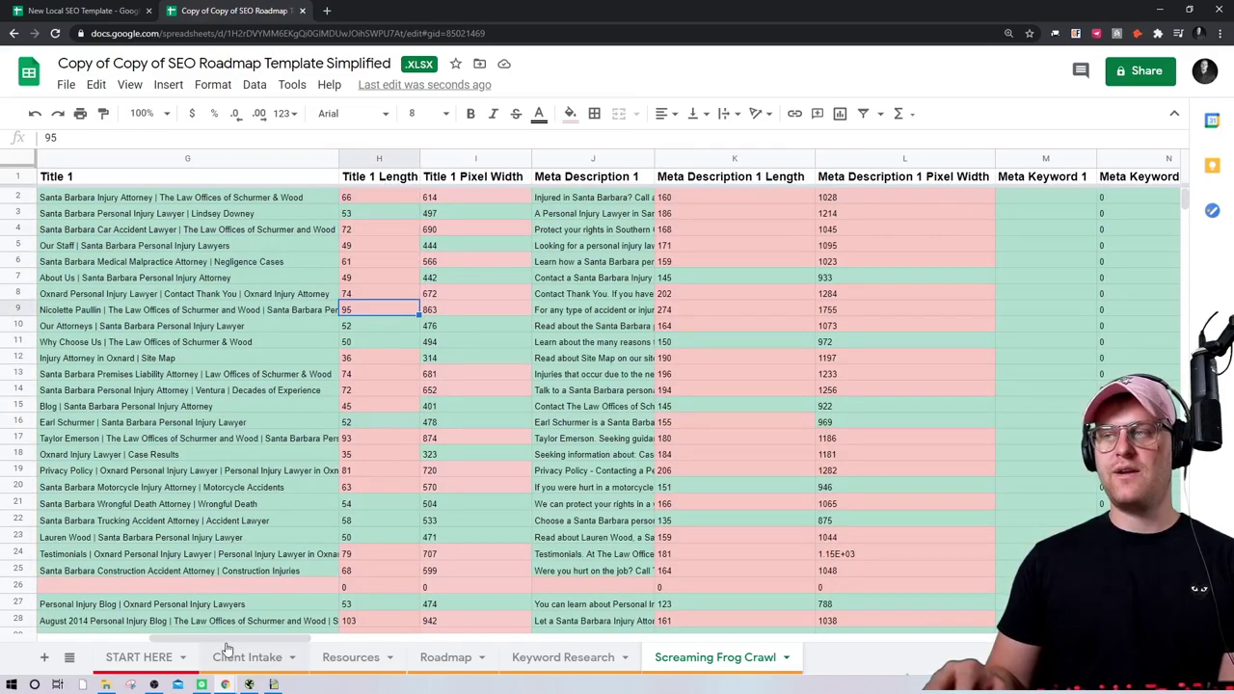
left_click_drag(240, 639, 521, 640)
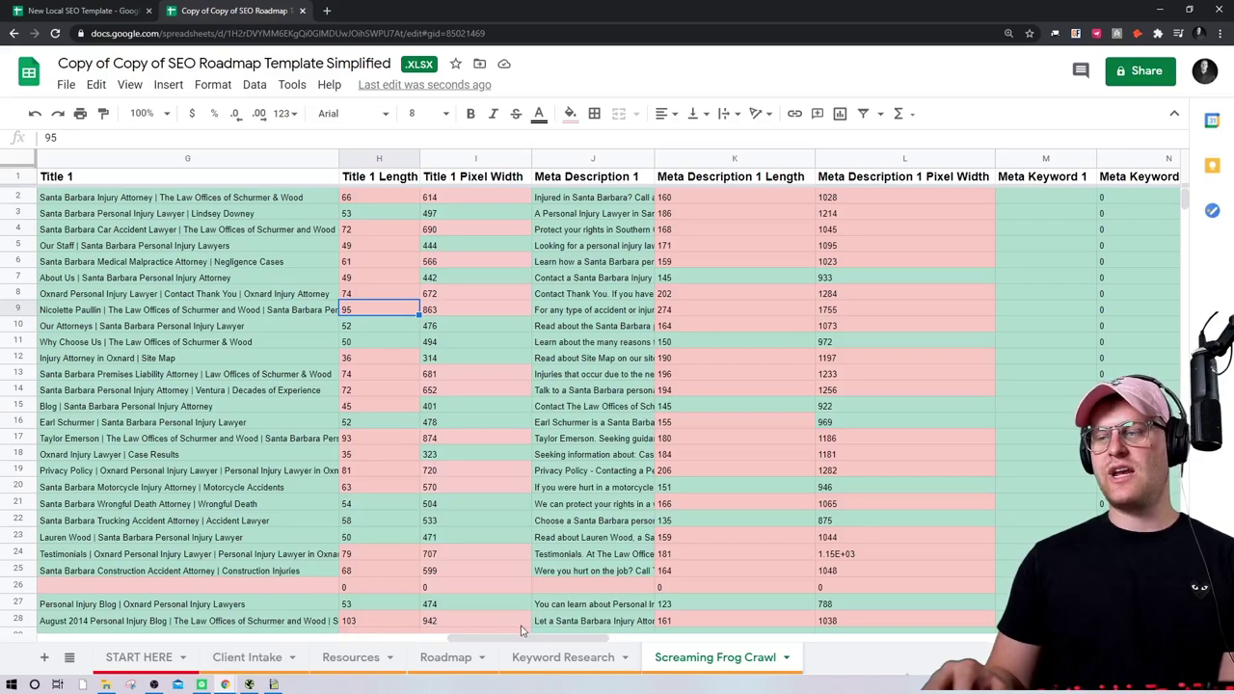
scroll(514, 405, "right", 3)
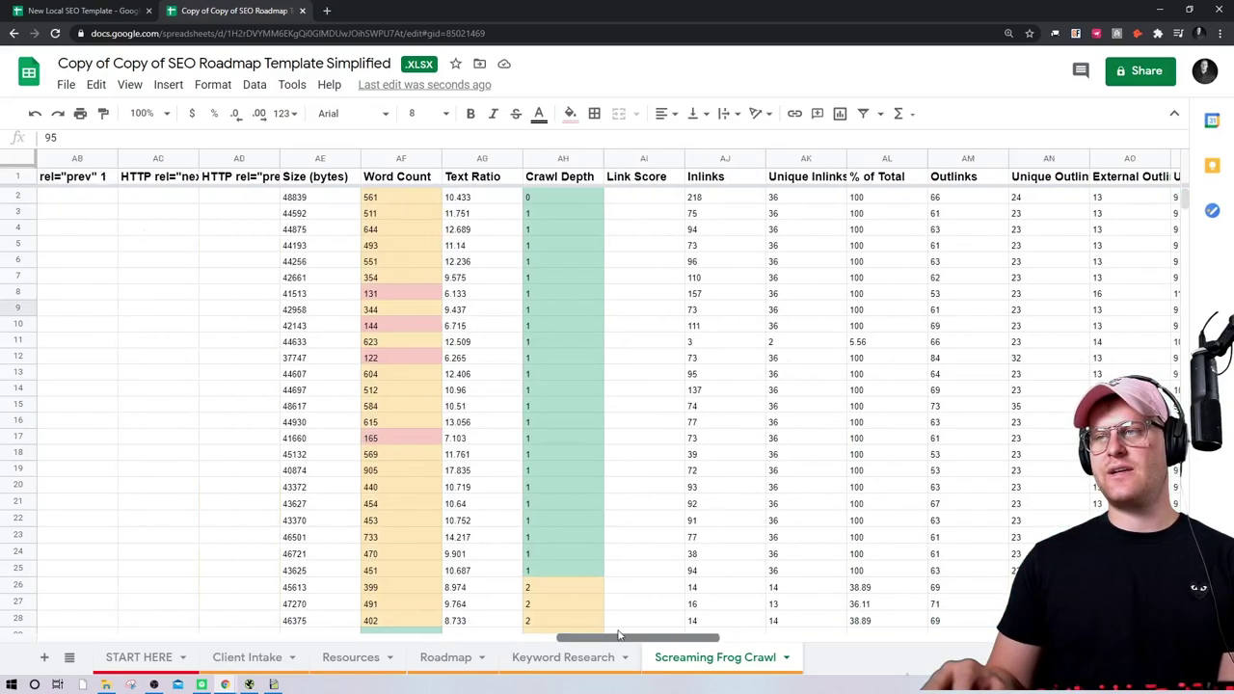
left_click_drag(439, 278, 451, 470)
left_click(453, 471)
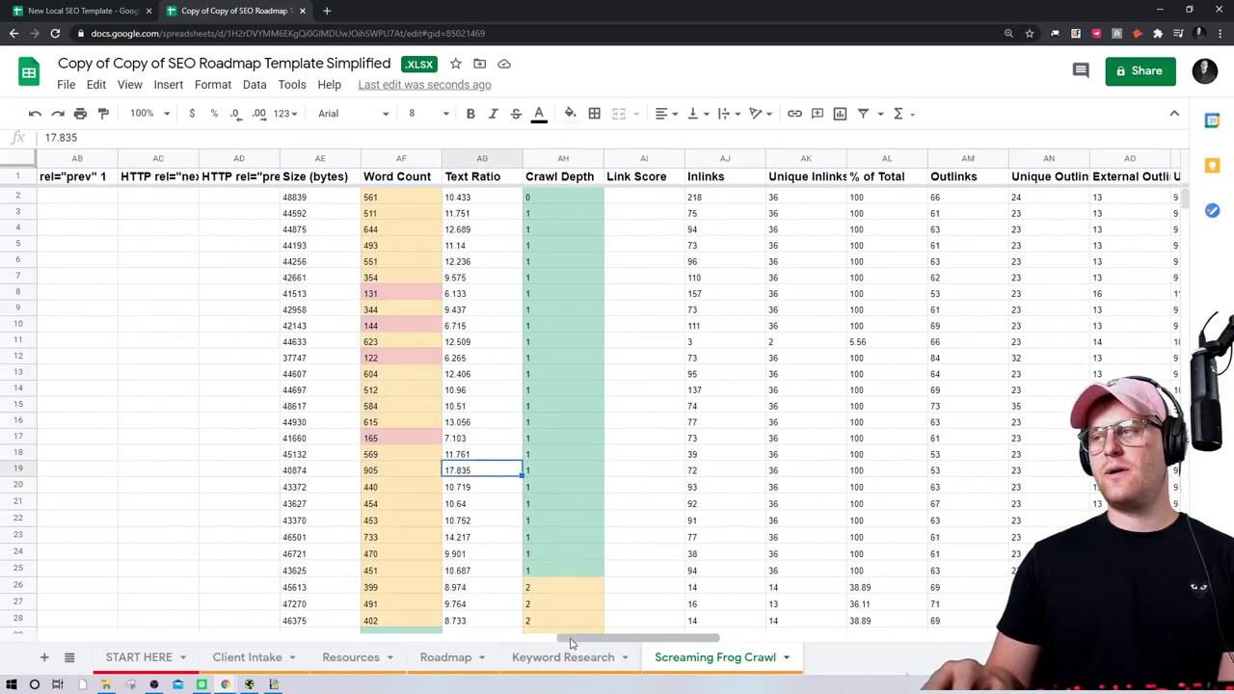
left_click_drag(571, 639, 51, 636)
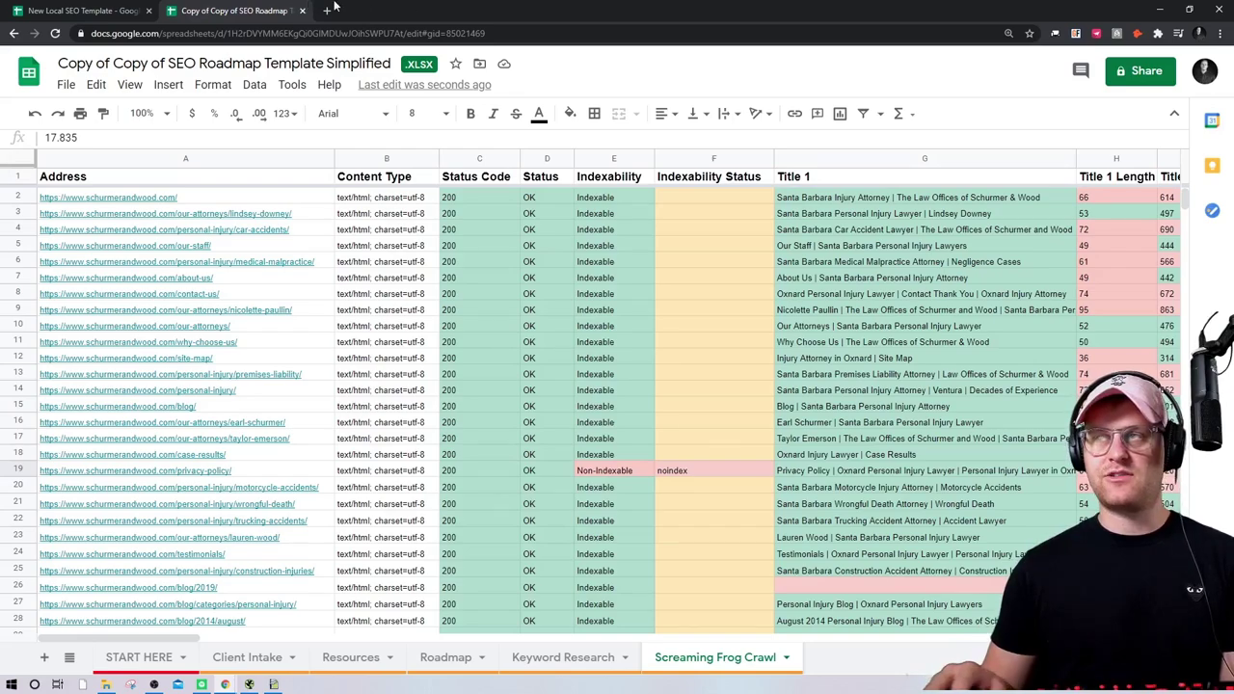
Restore the browser window to a smaller size and minimize it to return to Screaming Frog
mouse_move(173, 571)
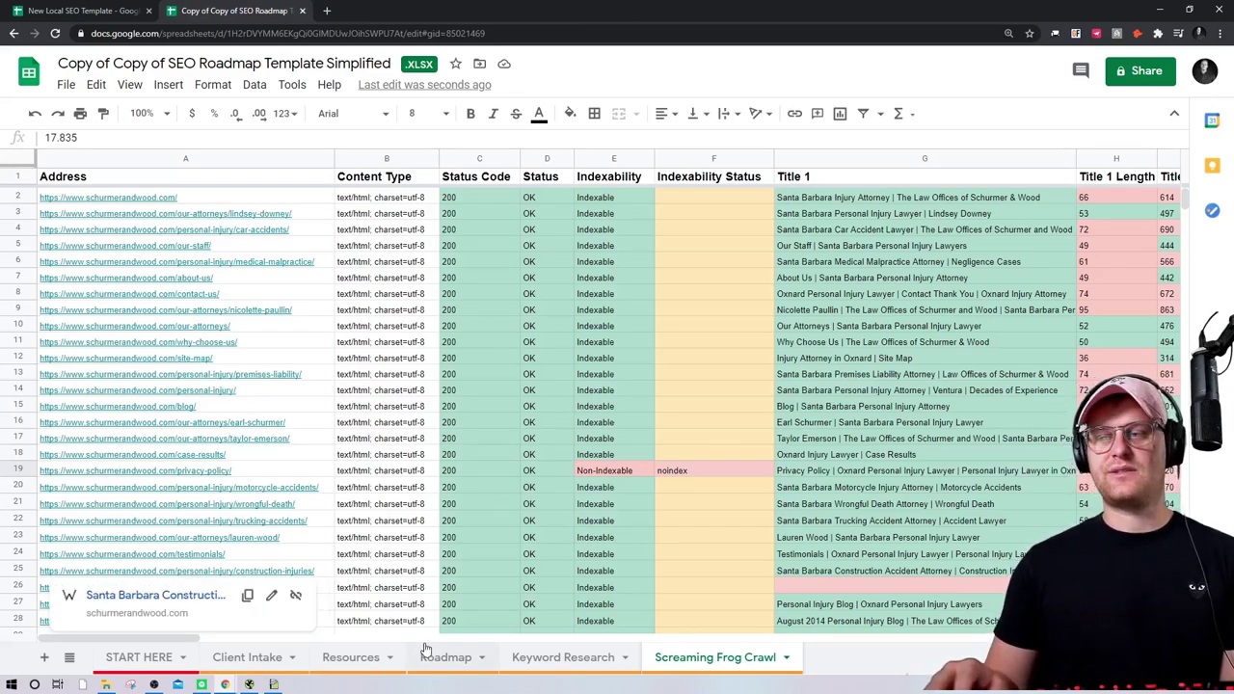
mouse_move(251, 684)
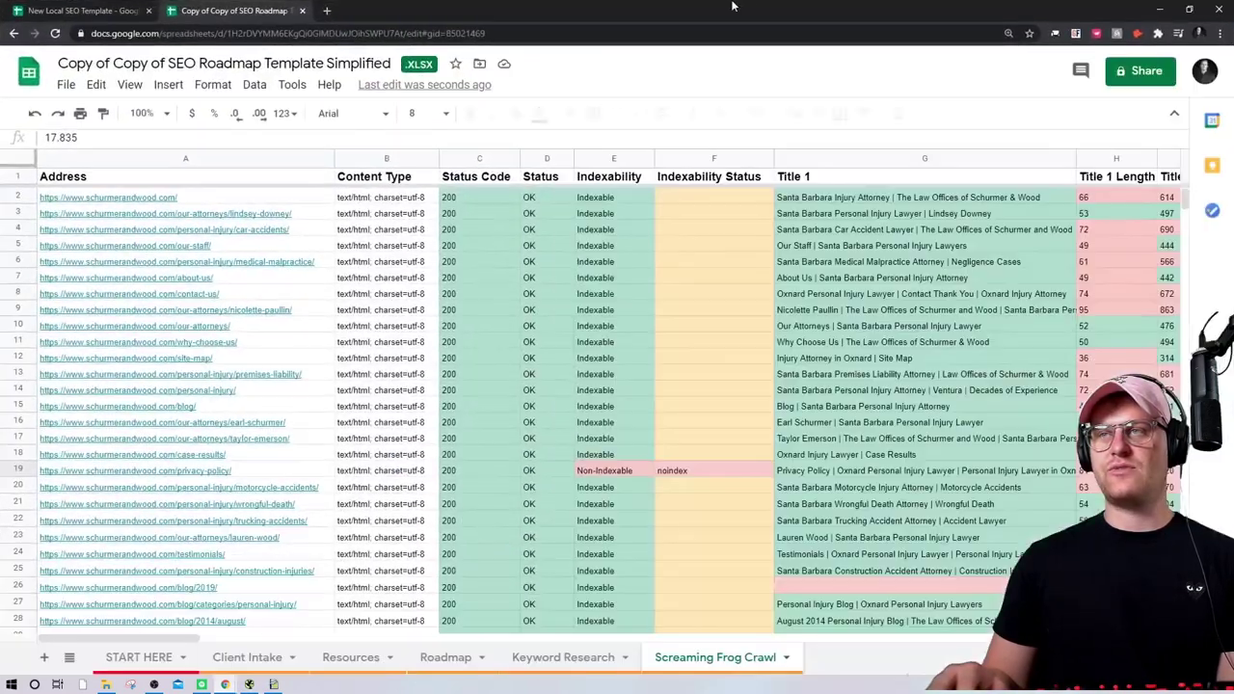
double_click(732, 6)
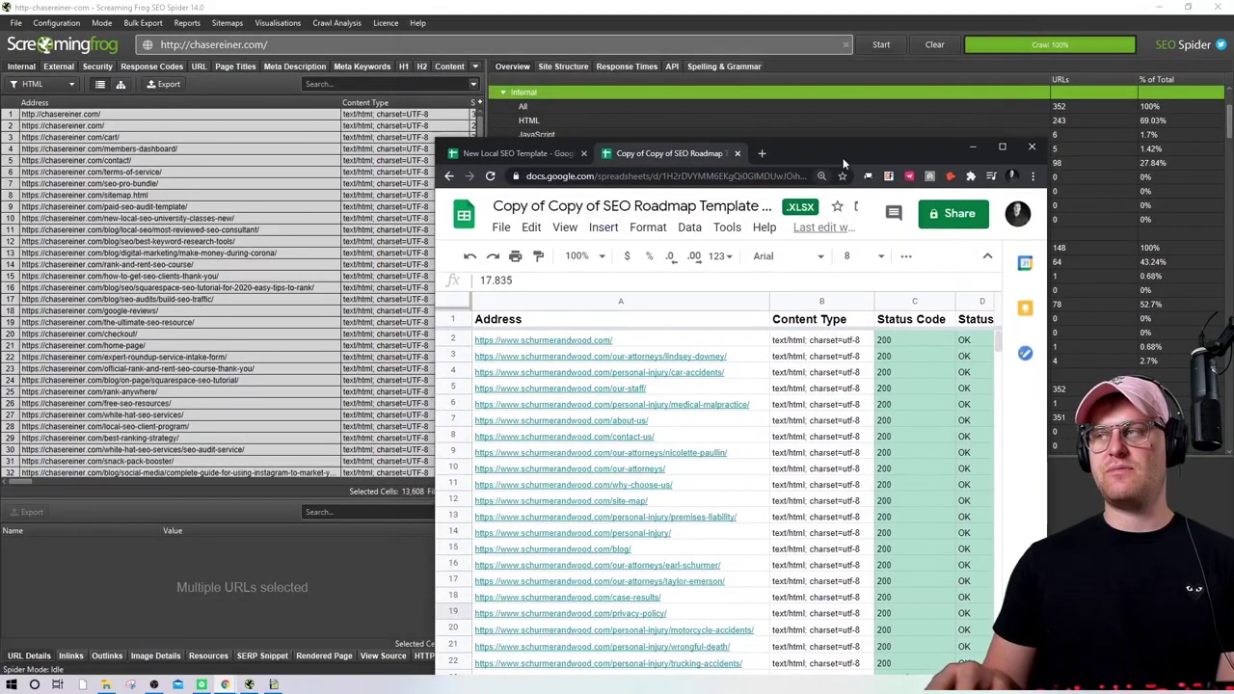
left_click(969, 147)
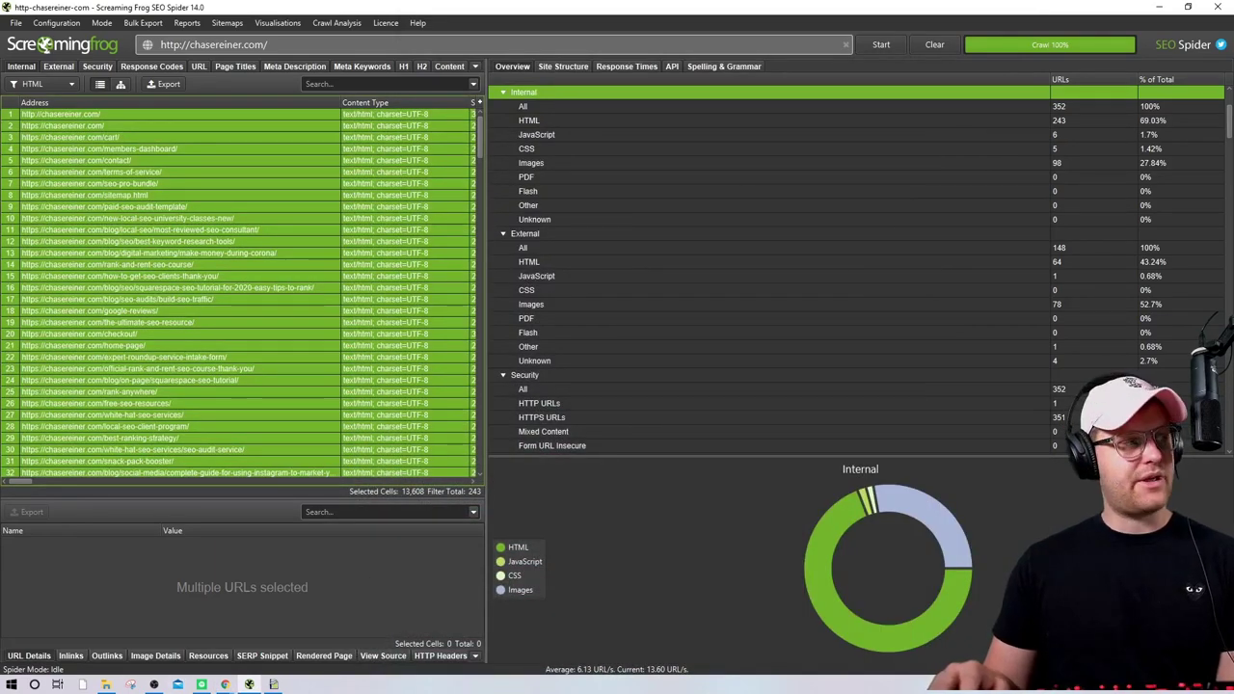